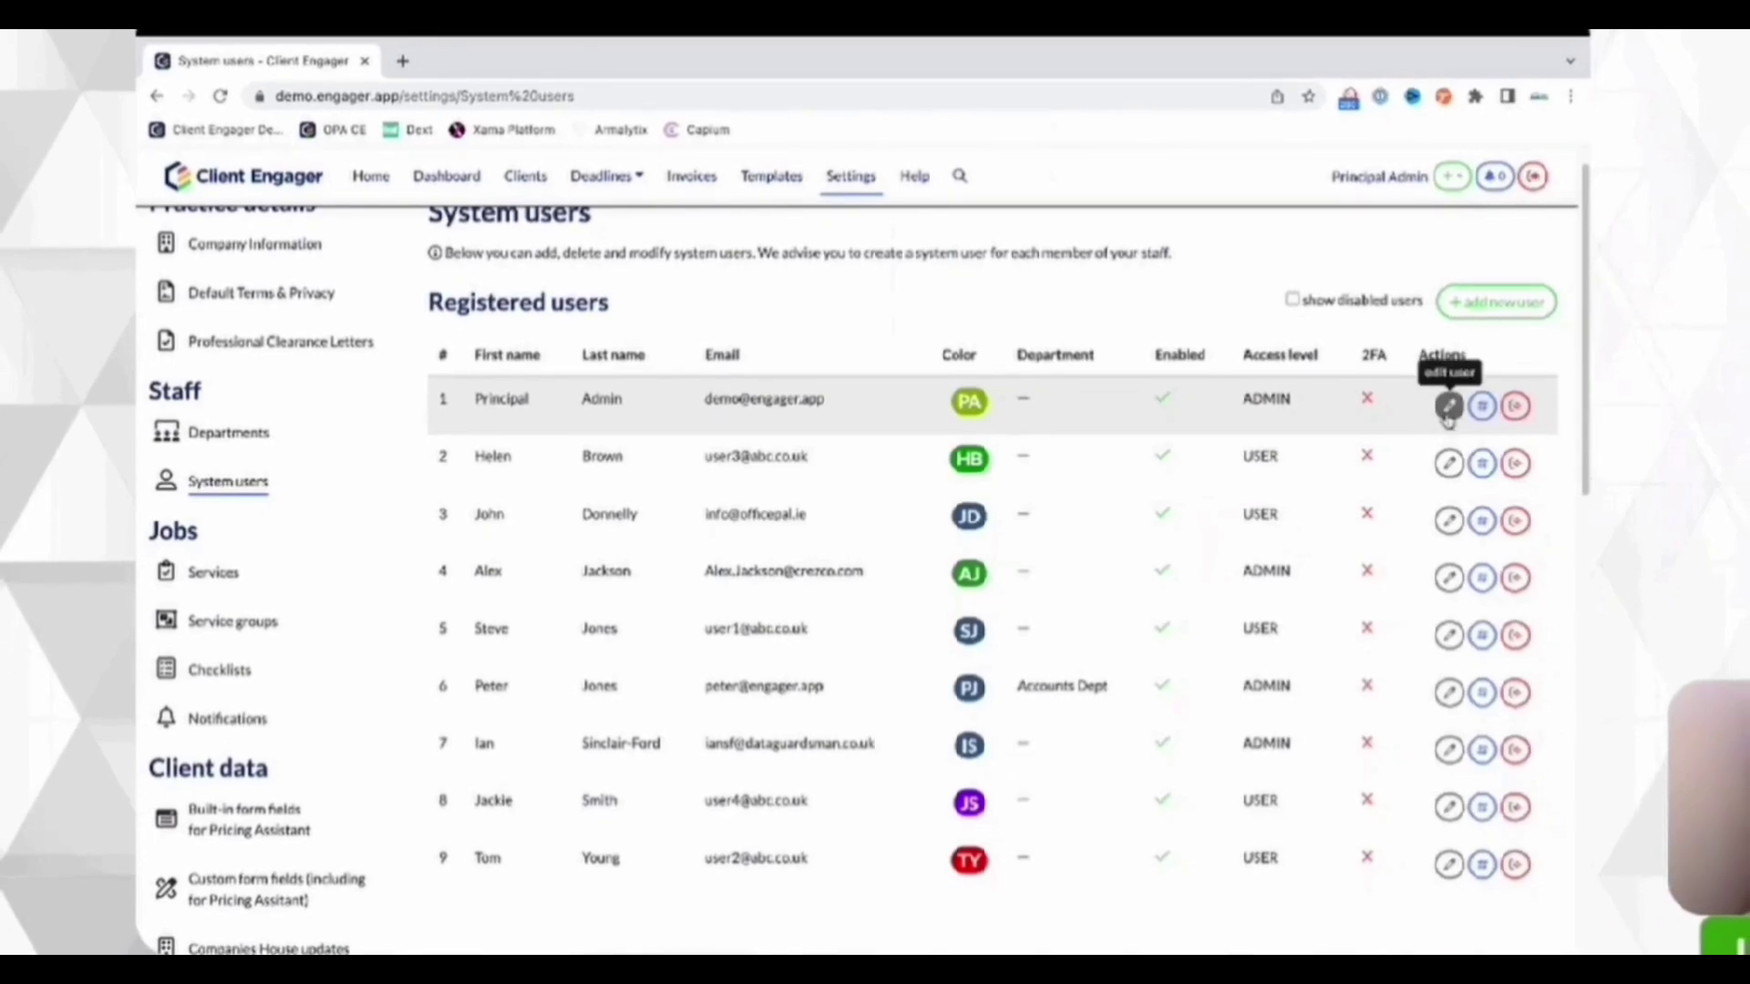
# - Open the row-1 system user in Settings > System users for editing
pyautogui.click(1449, 439)
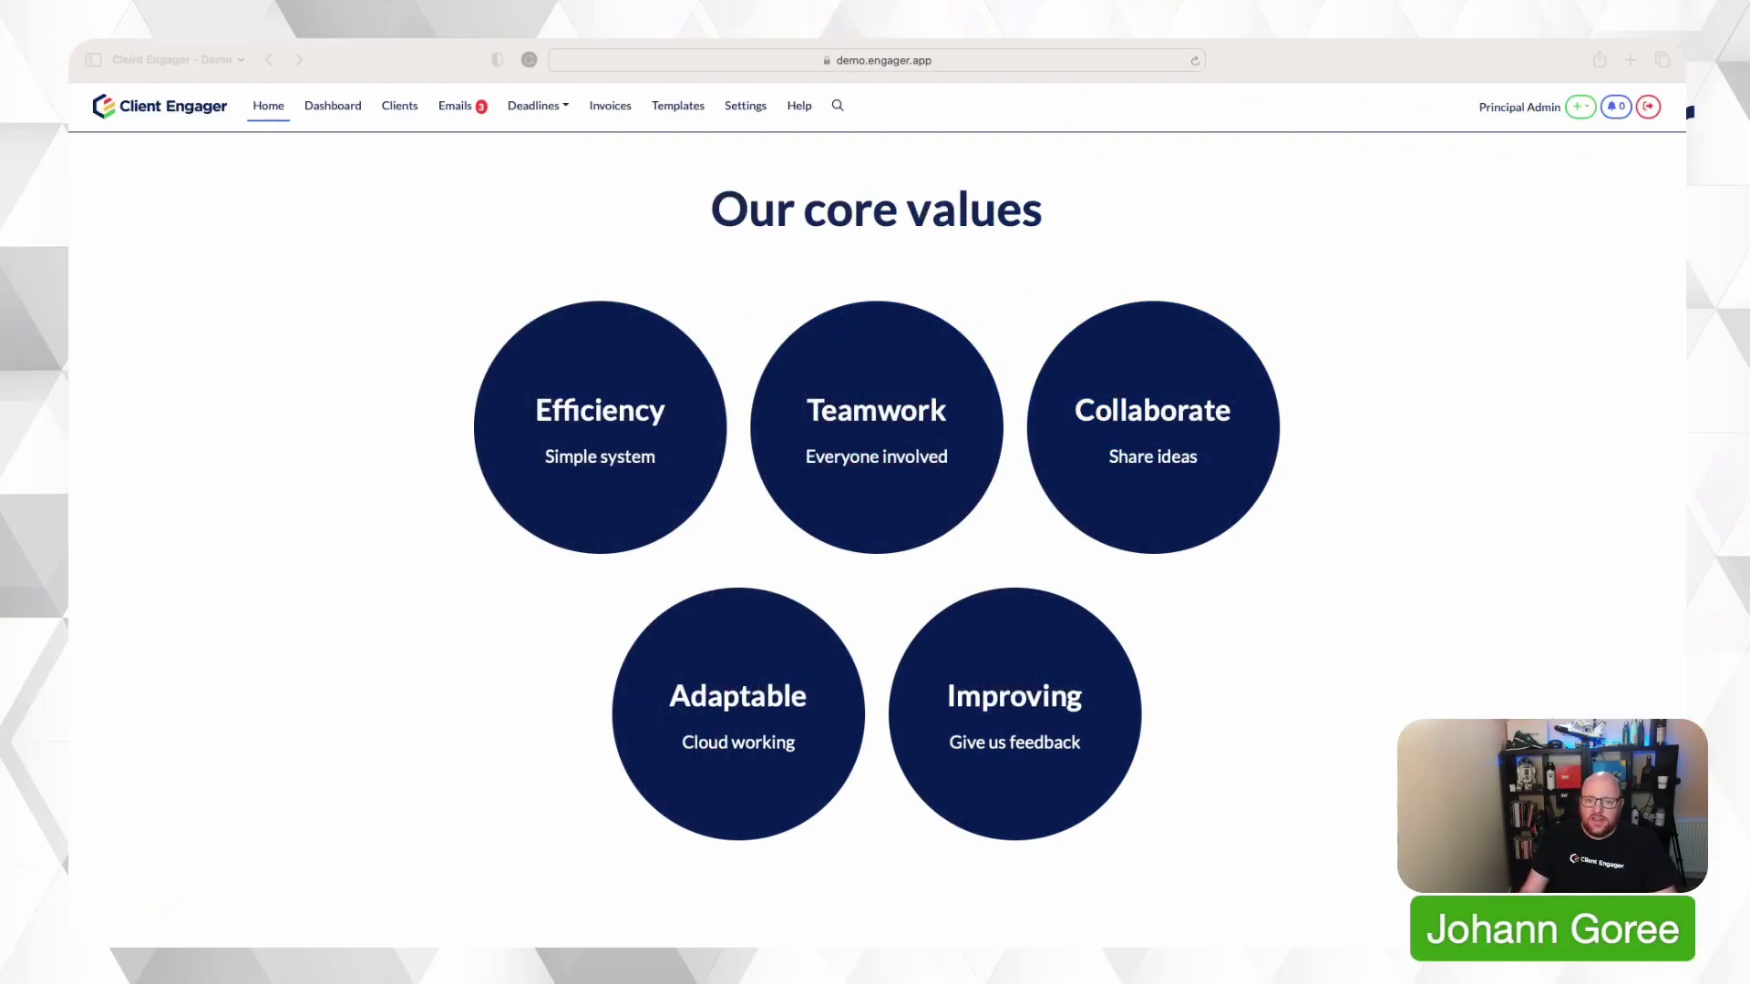
# - Activate the browser window showing Client Engager's home page with the core values
pyautogui.click(1110, 446)
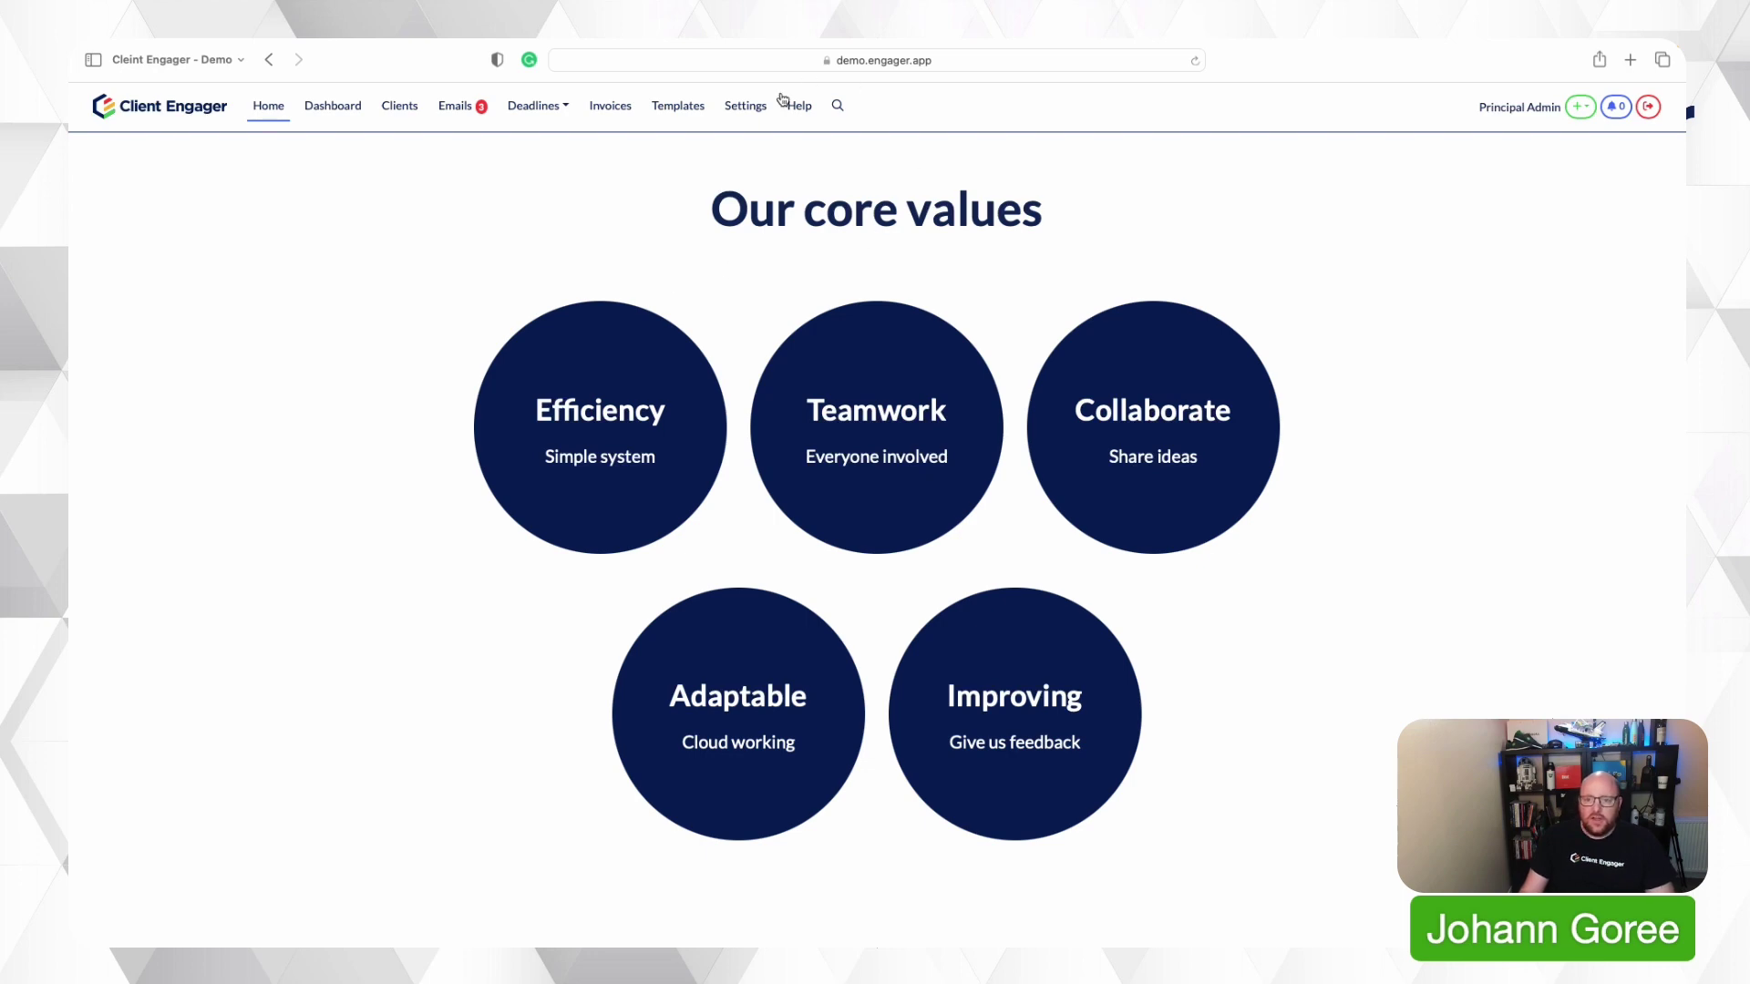
# - Open Settings > Services and scroll to the Onboarding service and its ten phases
pyautogui.click(748, 104)
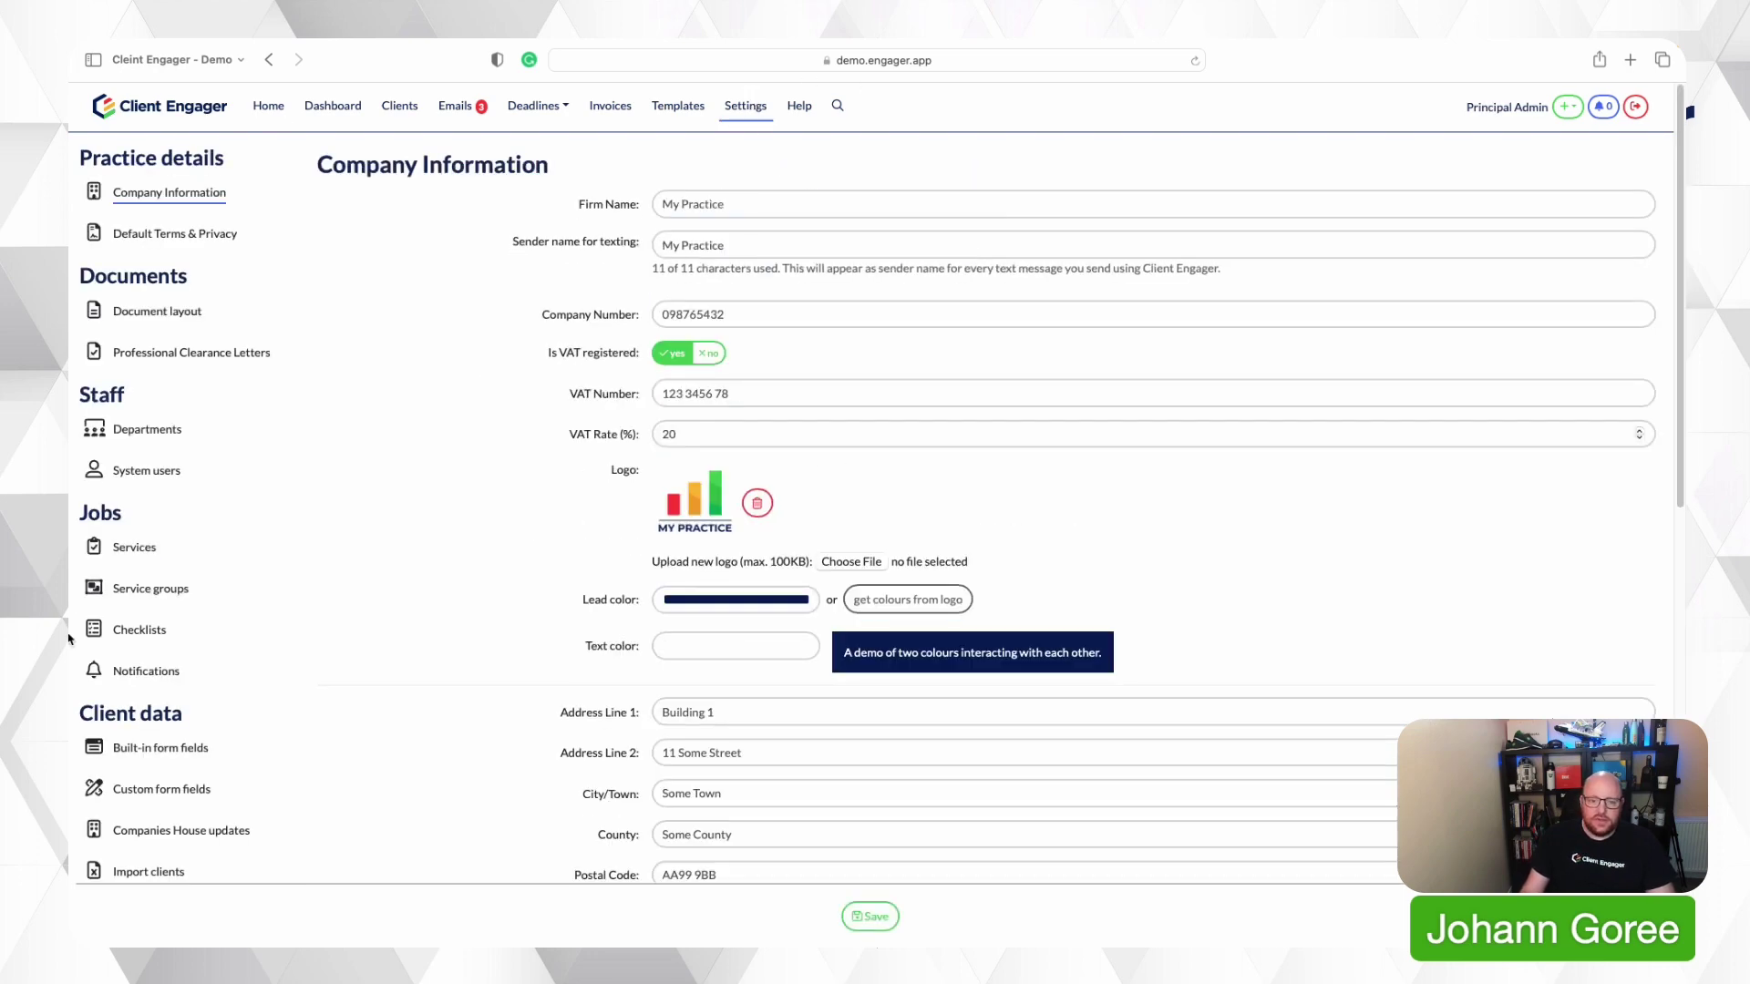
pyautogui.click(134, 547)
pyautogui.scroll(-10, 761, 514)
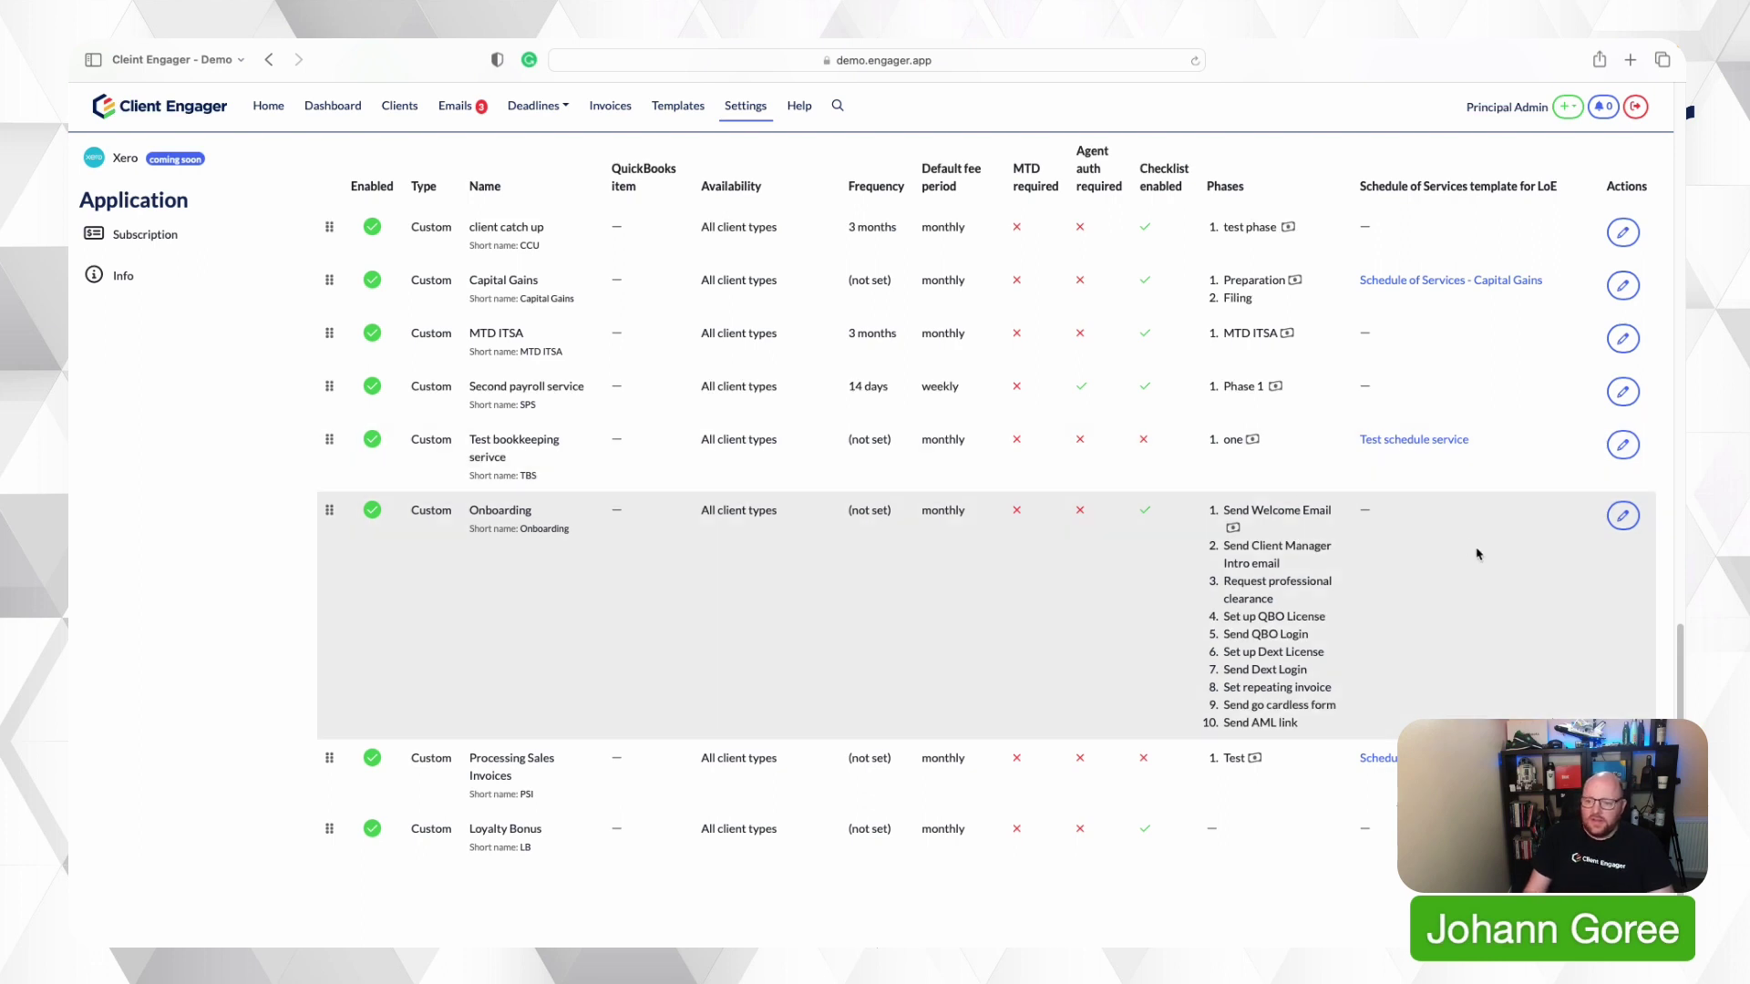
# - Edit the Onboarding service and delete its existing phases, leaving one blank phase
pyautogui.click(1623, 517)
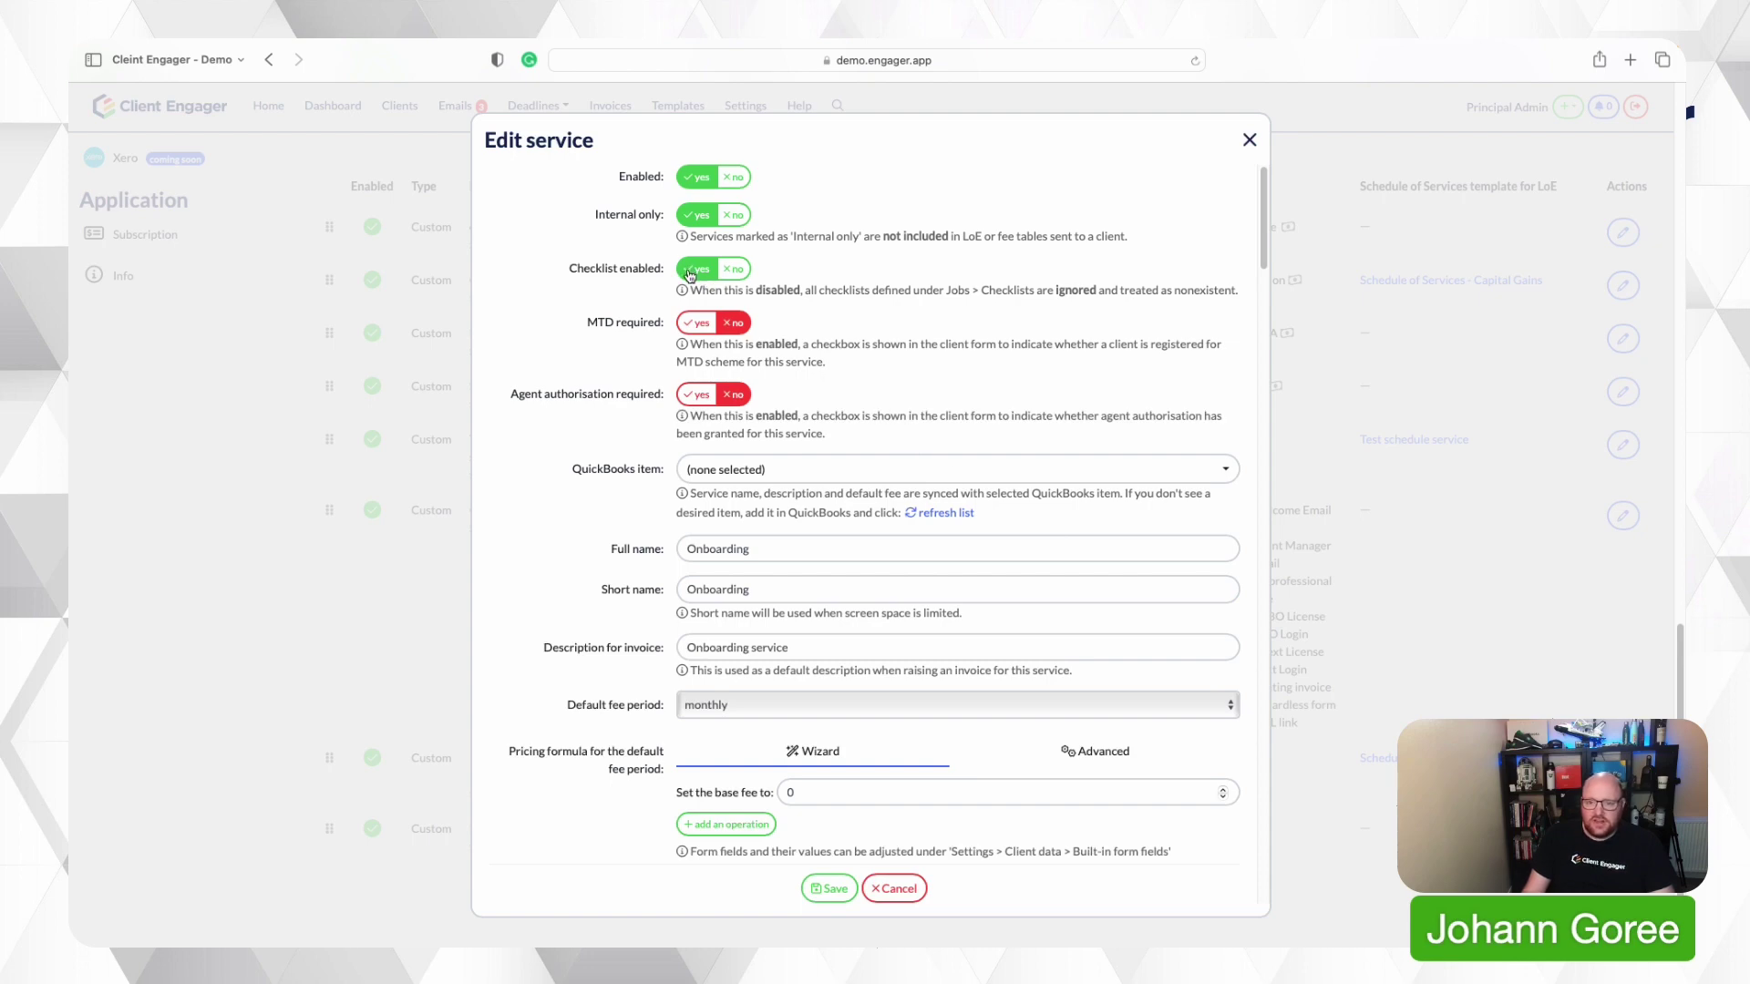
pyautogui.scroll(-2, 774, 518)
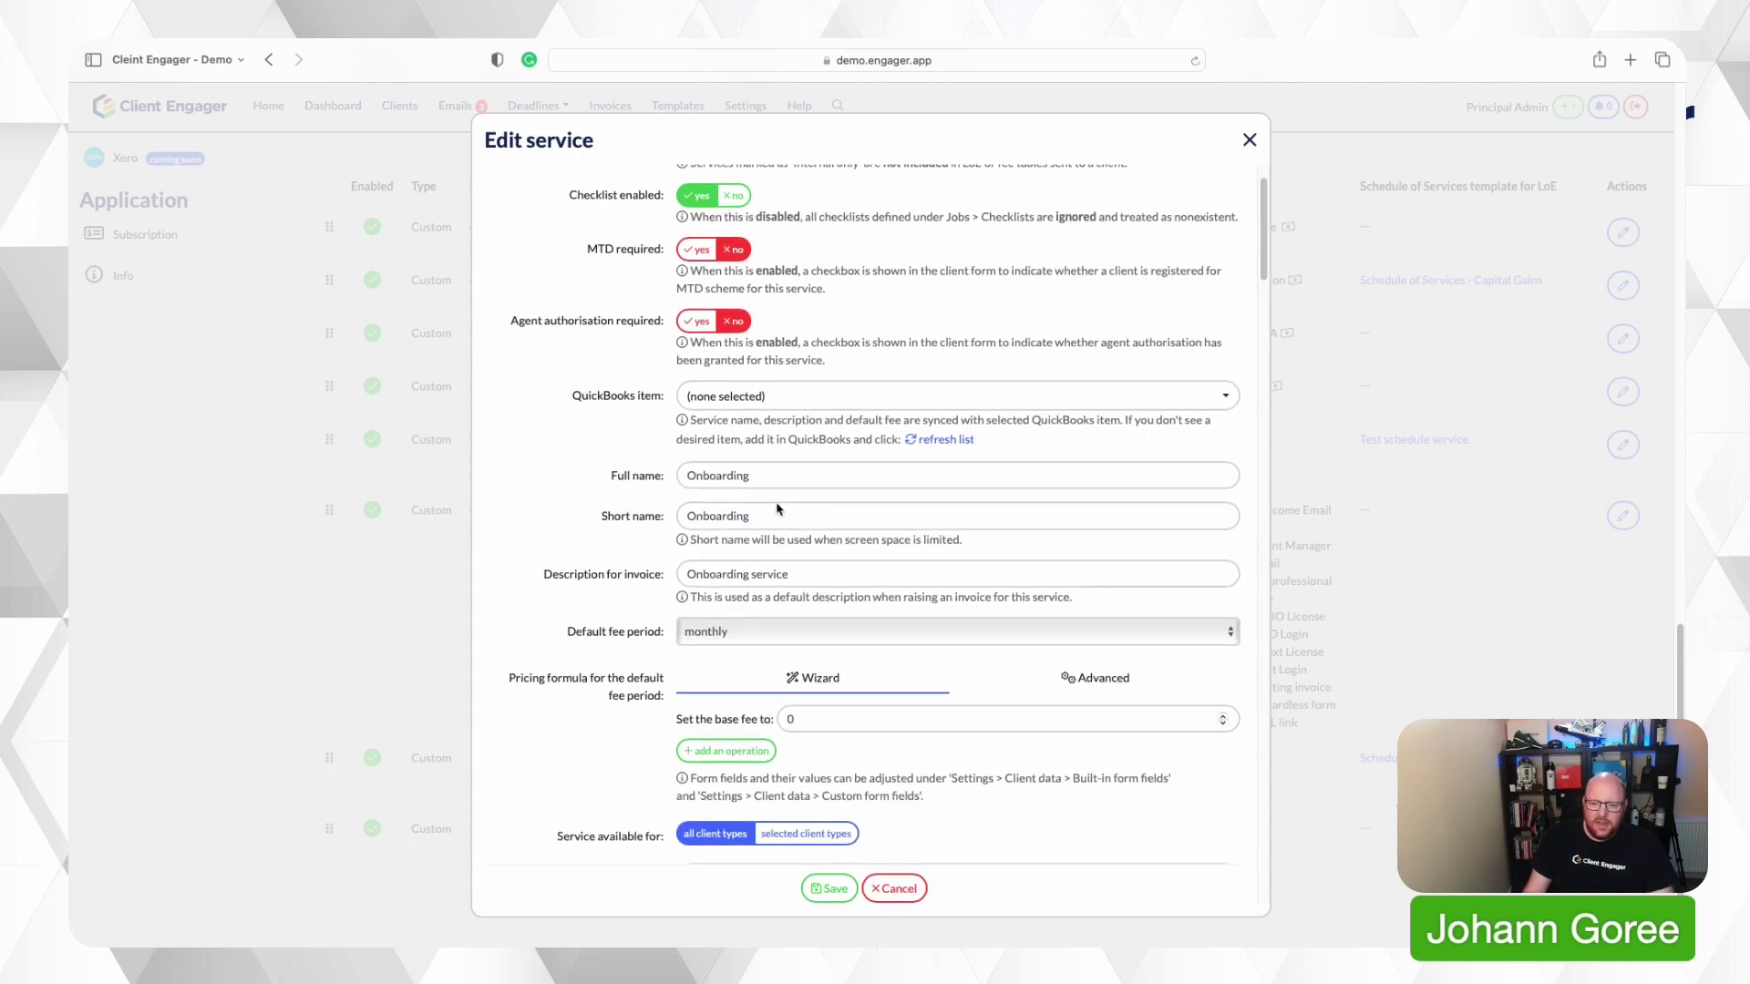
pyautogui.scroll(-8, 775, 523)
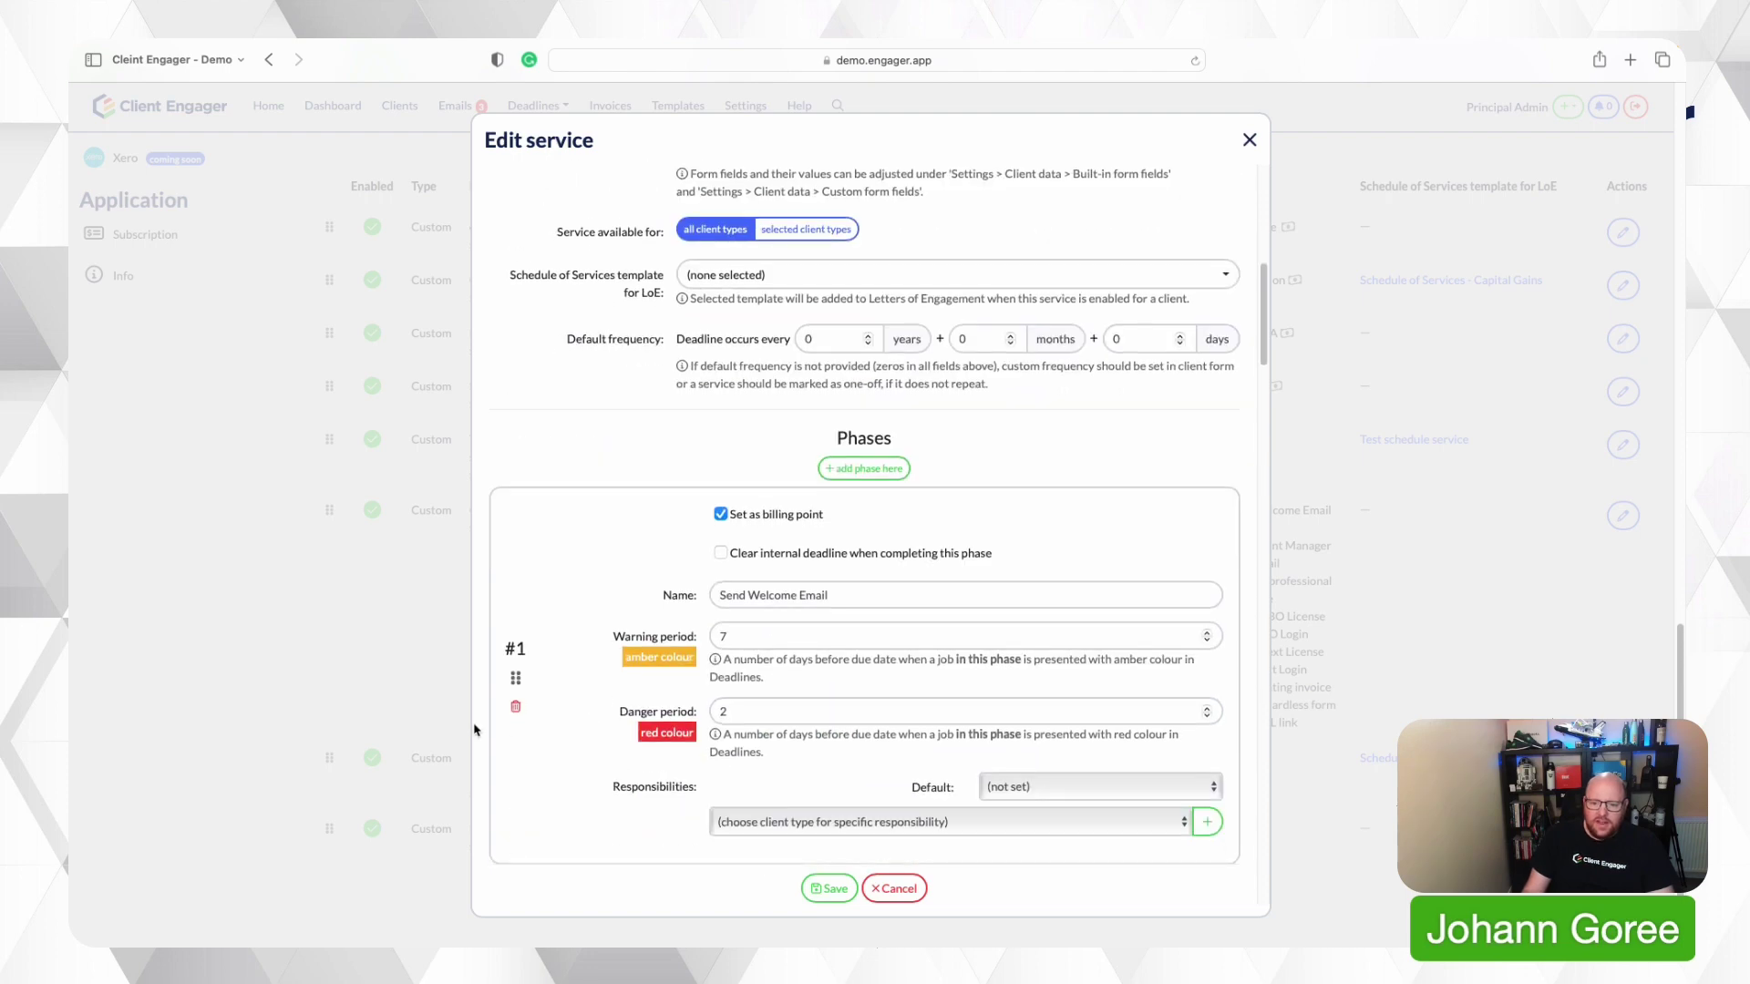
pyautogui.click(515, 707)
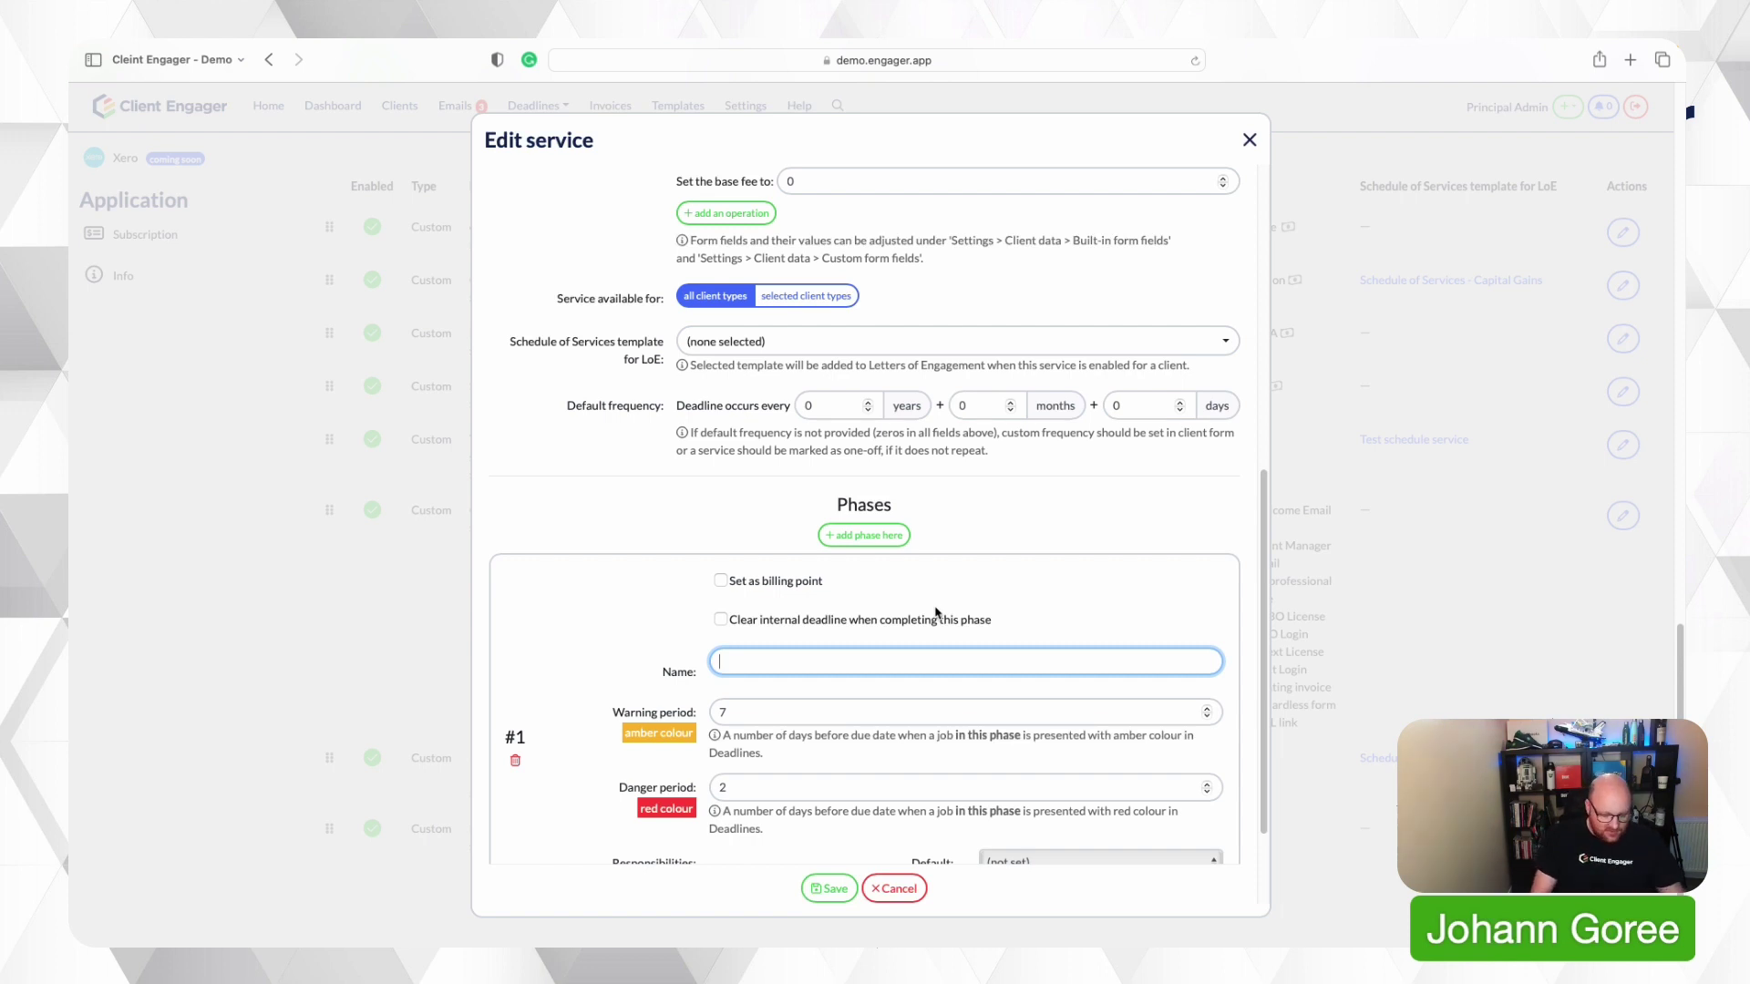
# - Name phase #1 'Day One' and add a second phase named 'Day Two'
pyautogui.write('Day')
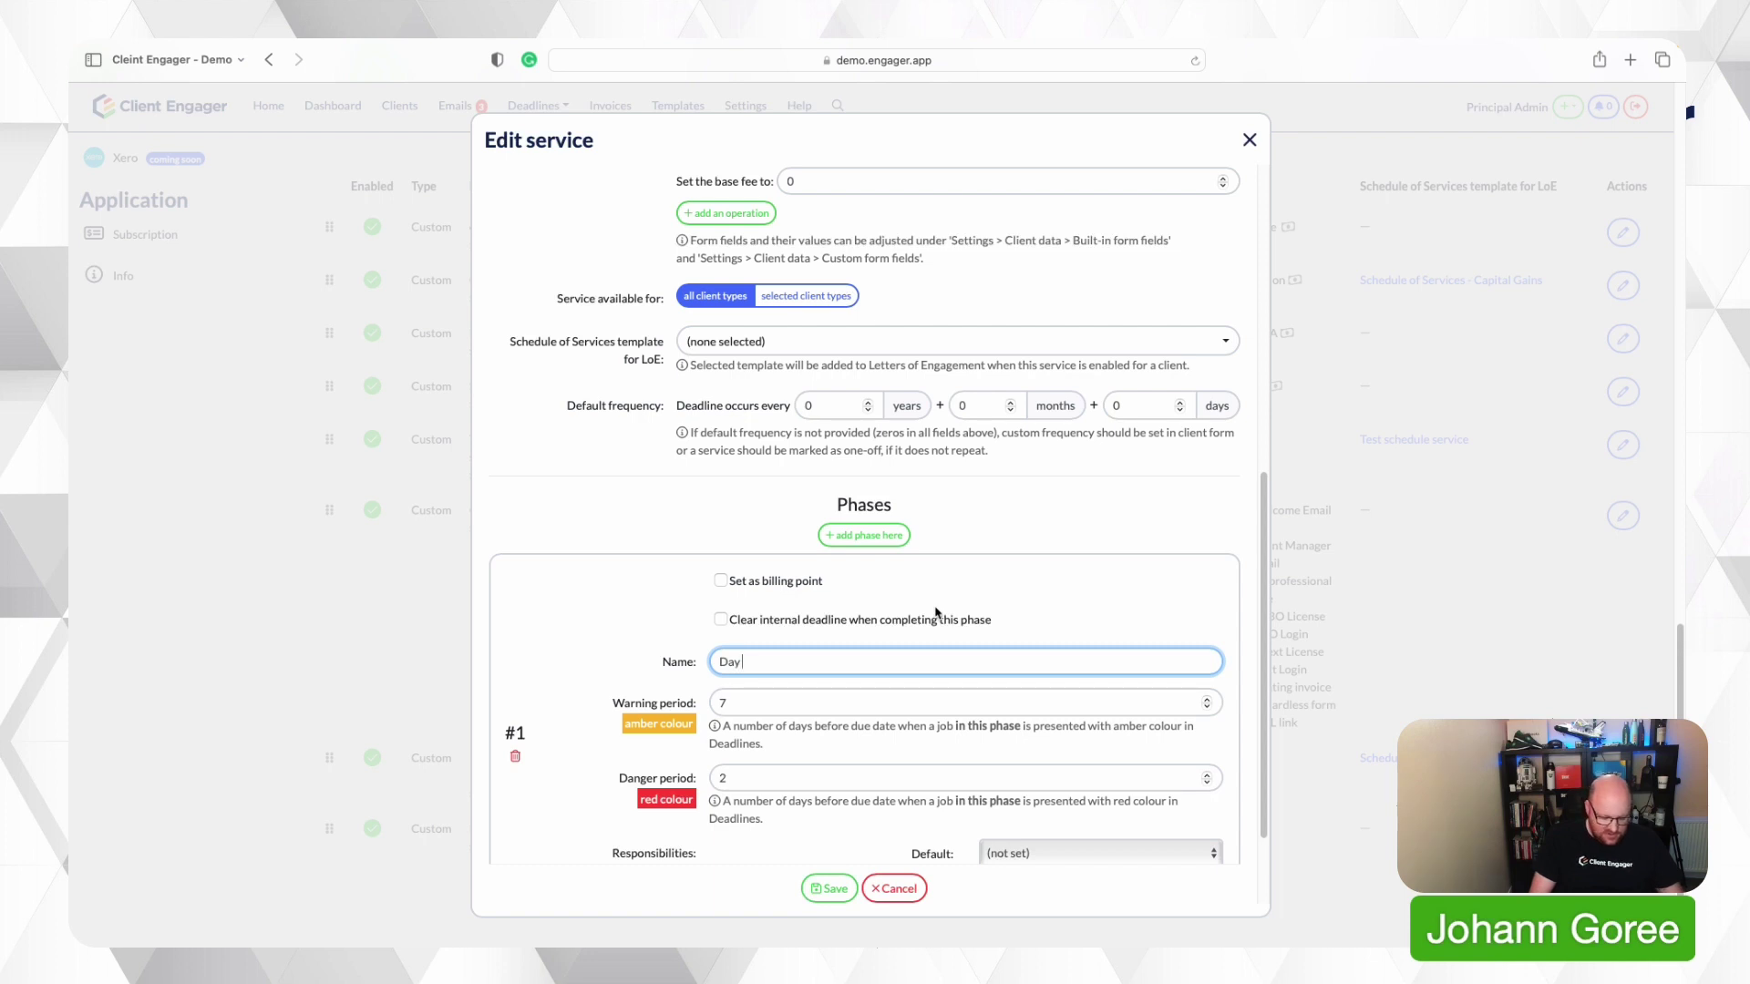
pyautogui.write(' One')
pyautogui.scroll(-3, 936, 614)
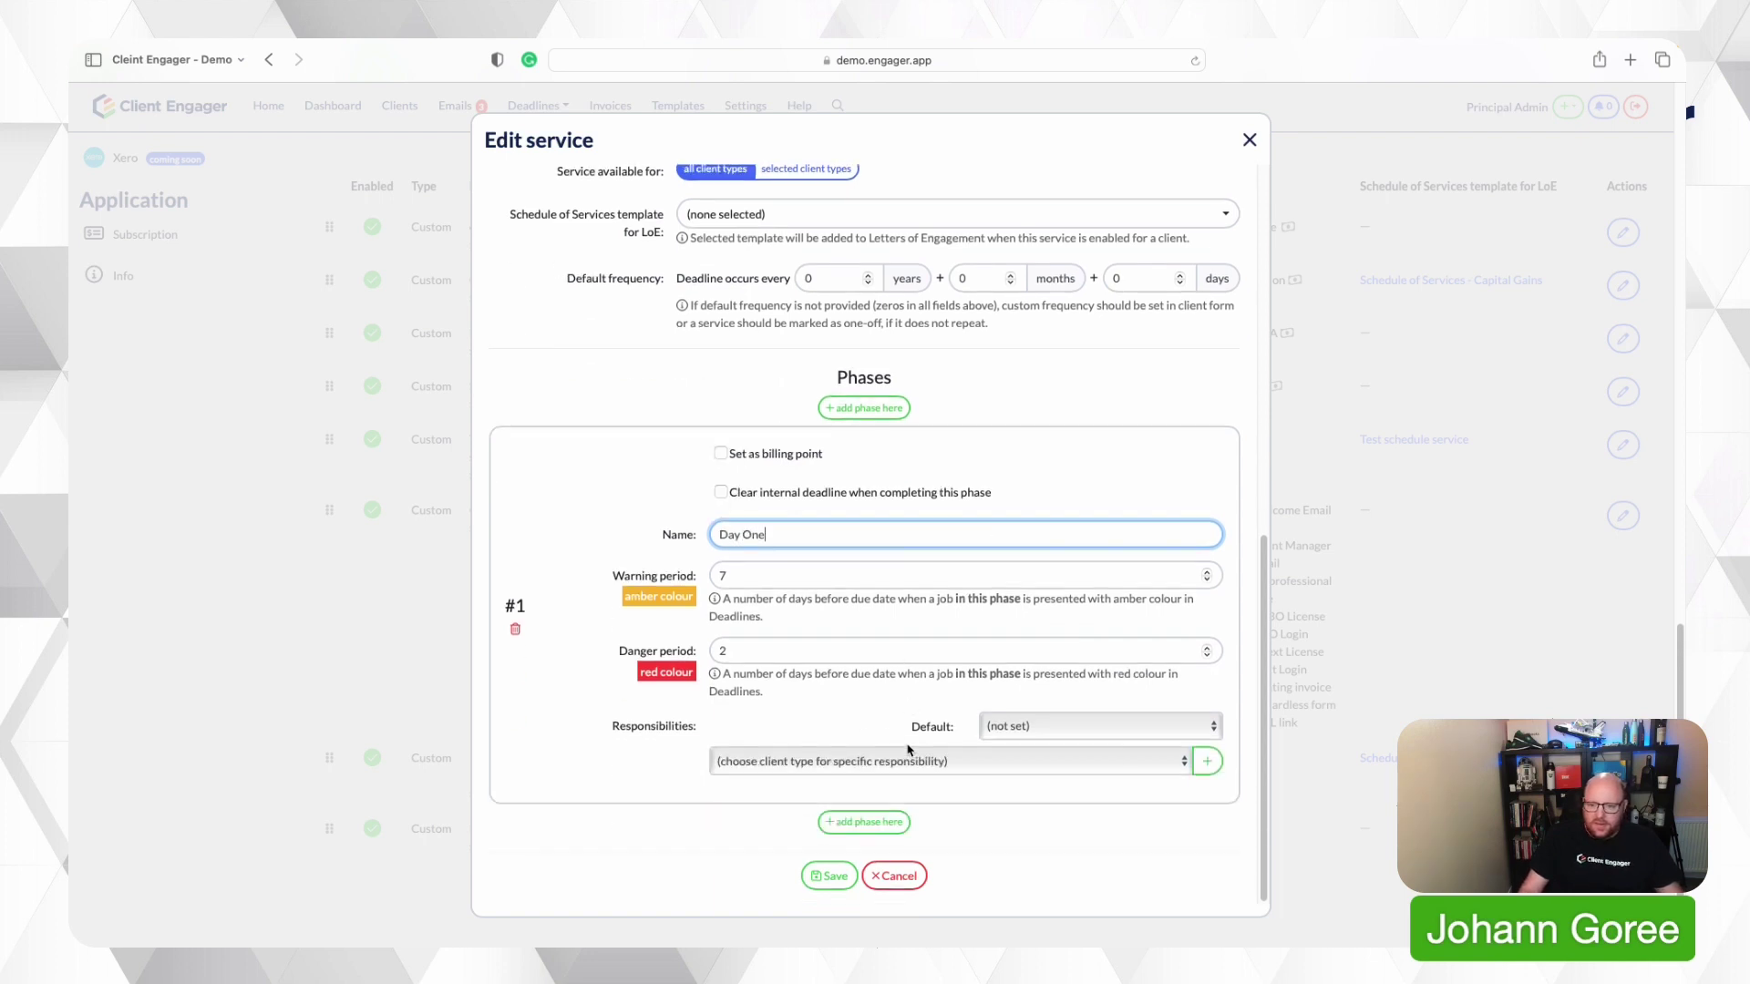
pyautogui.click(889, 824)
pyautogui.scroll(-1, 889, 816)
pyautogui.scroll(-2, 889, 816)
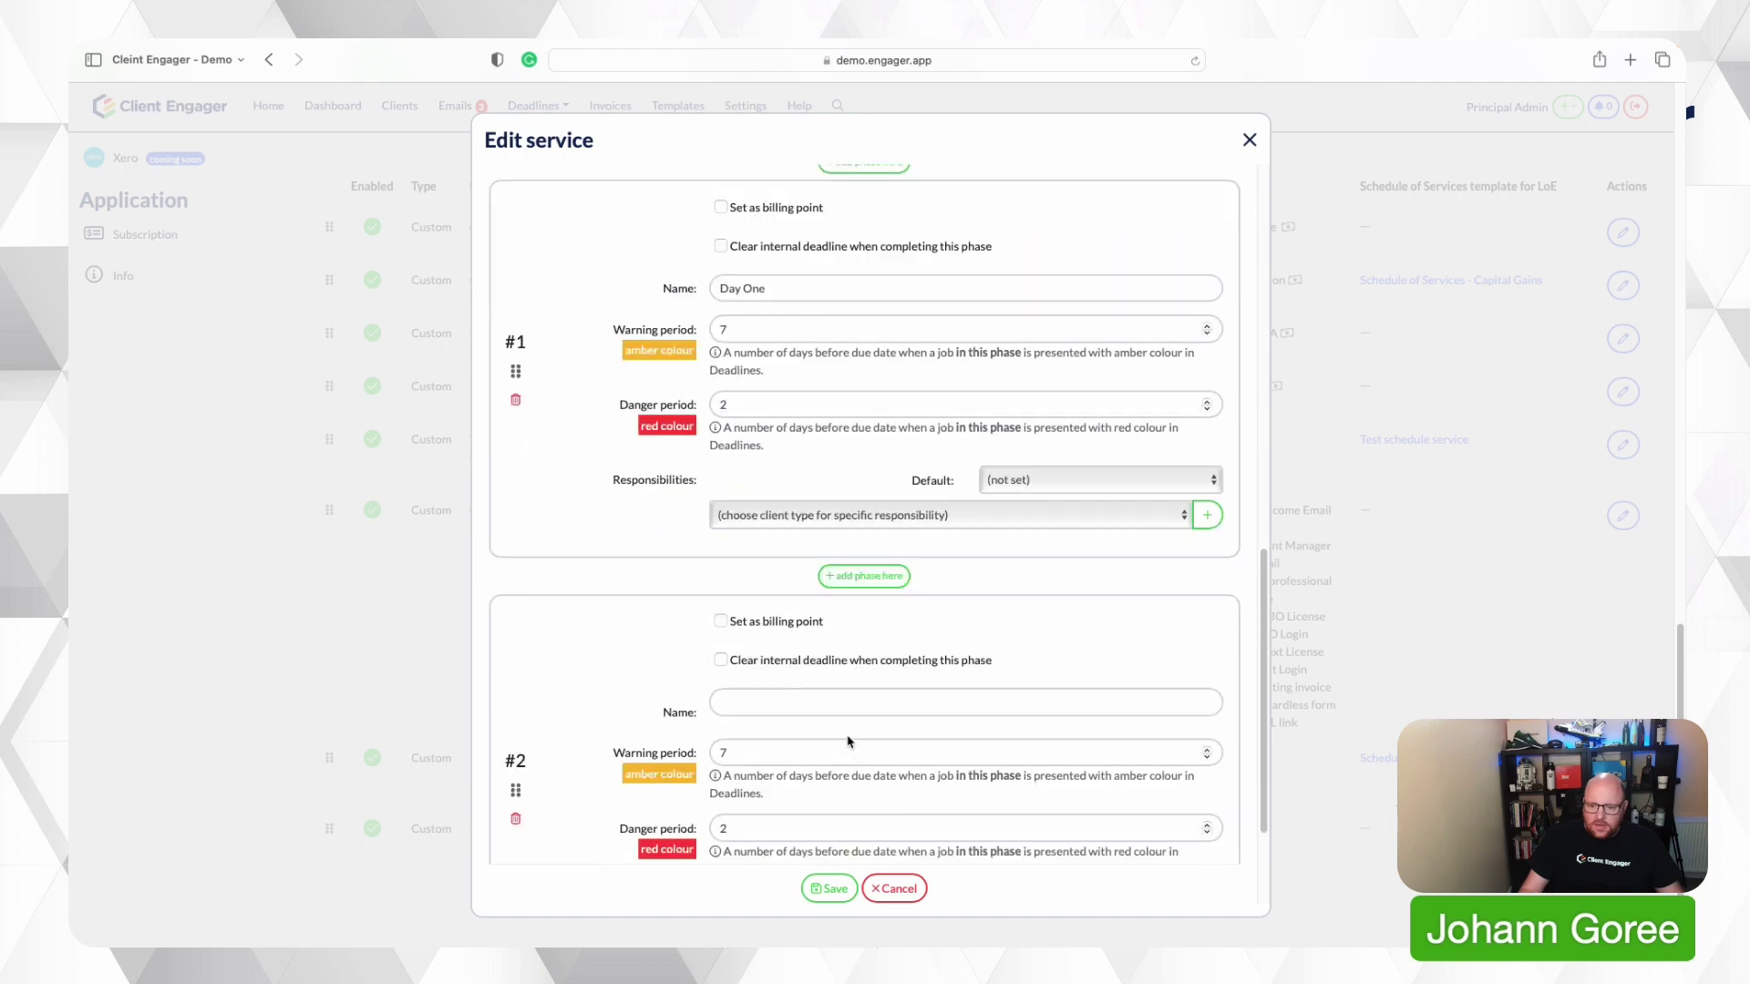
pyautogui.click(848, 698)
pyautogui.write('Day Two')
# - Add a third phase named 'Day Three'
pyautogui.scroll(-2, 849, 697)
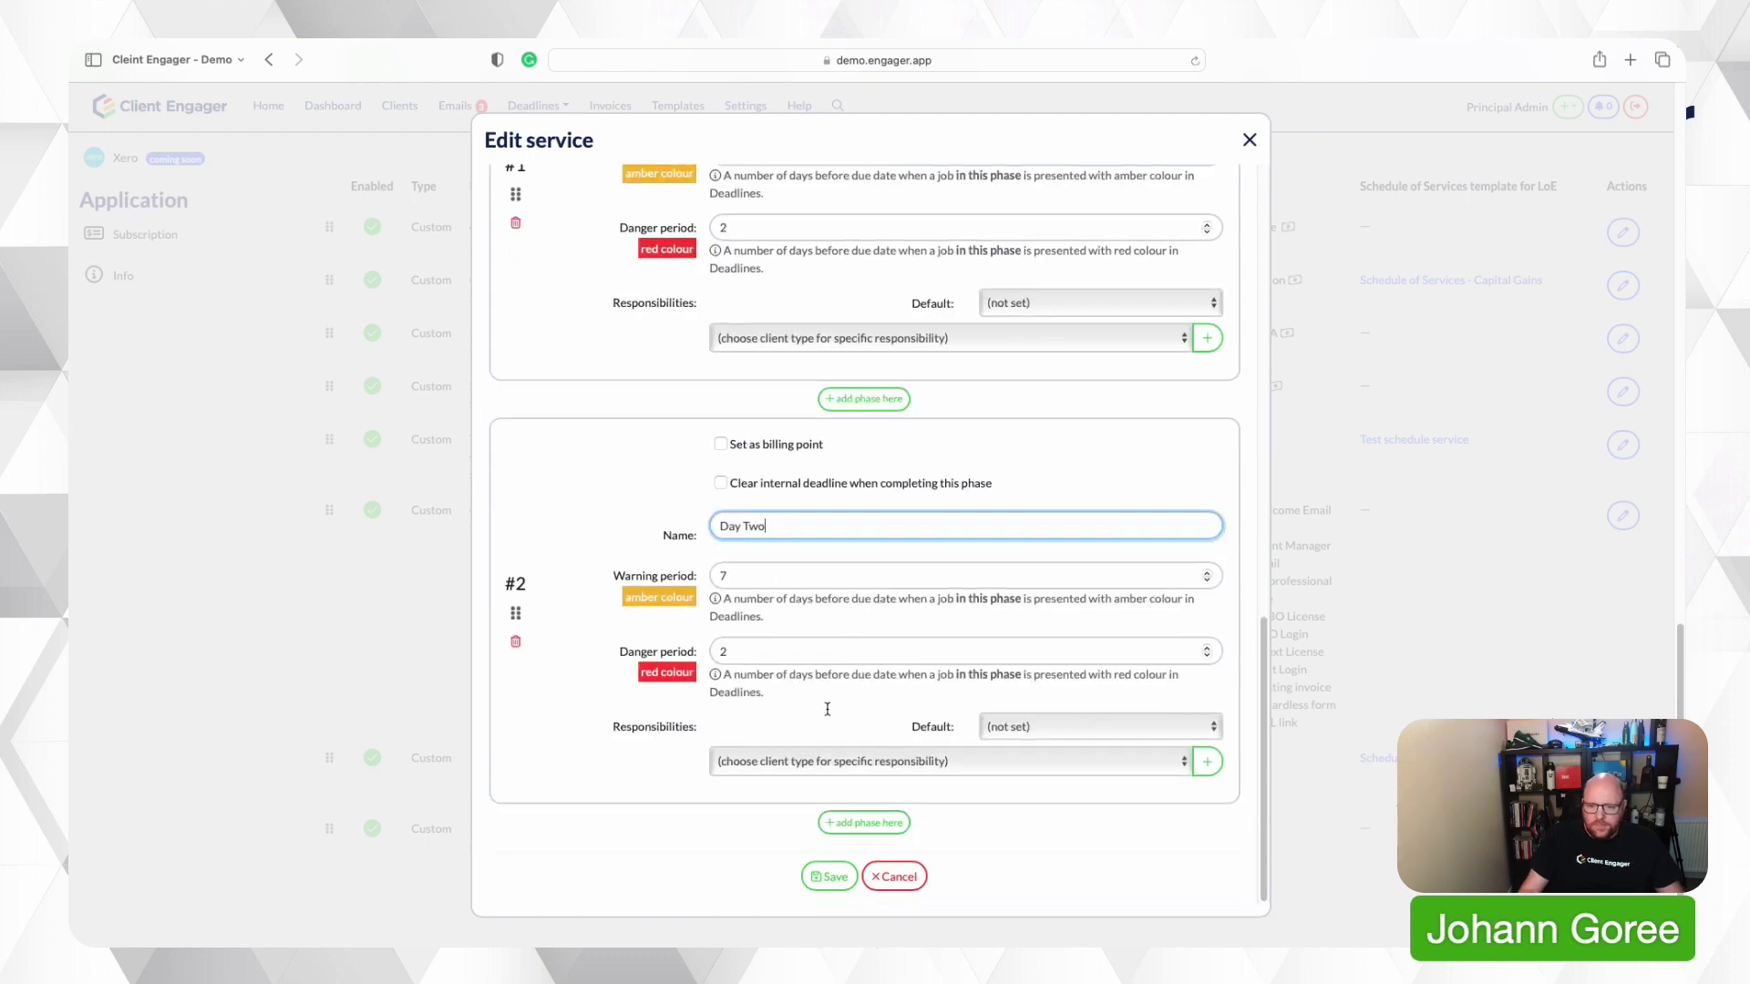
pyautogui.click(863, 823)
pyautogui.scroll(-3, 786, 816)
pyautogui.scroll(-2, 786, 817)
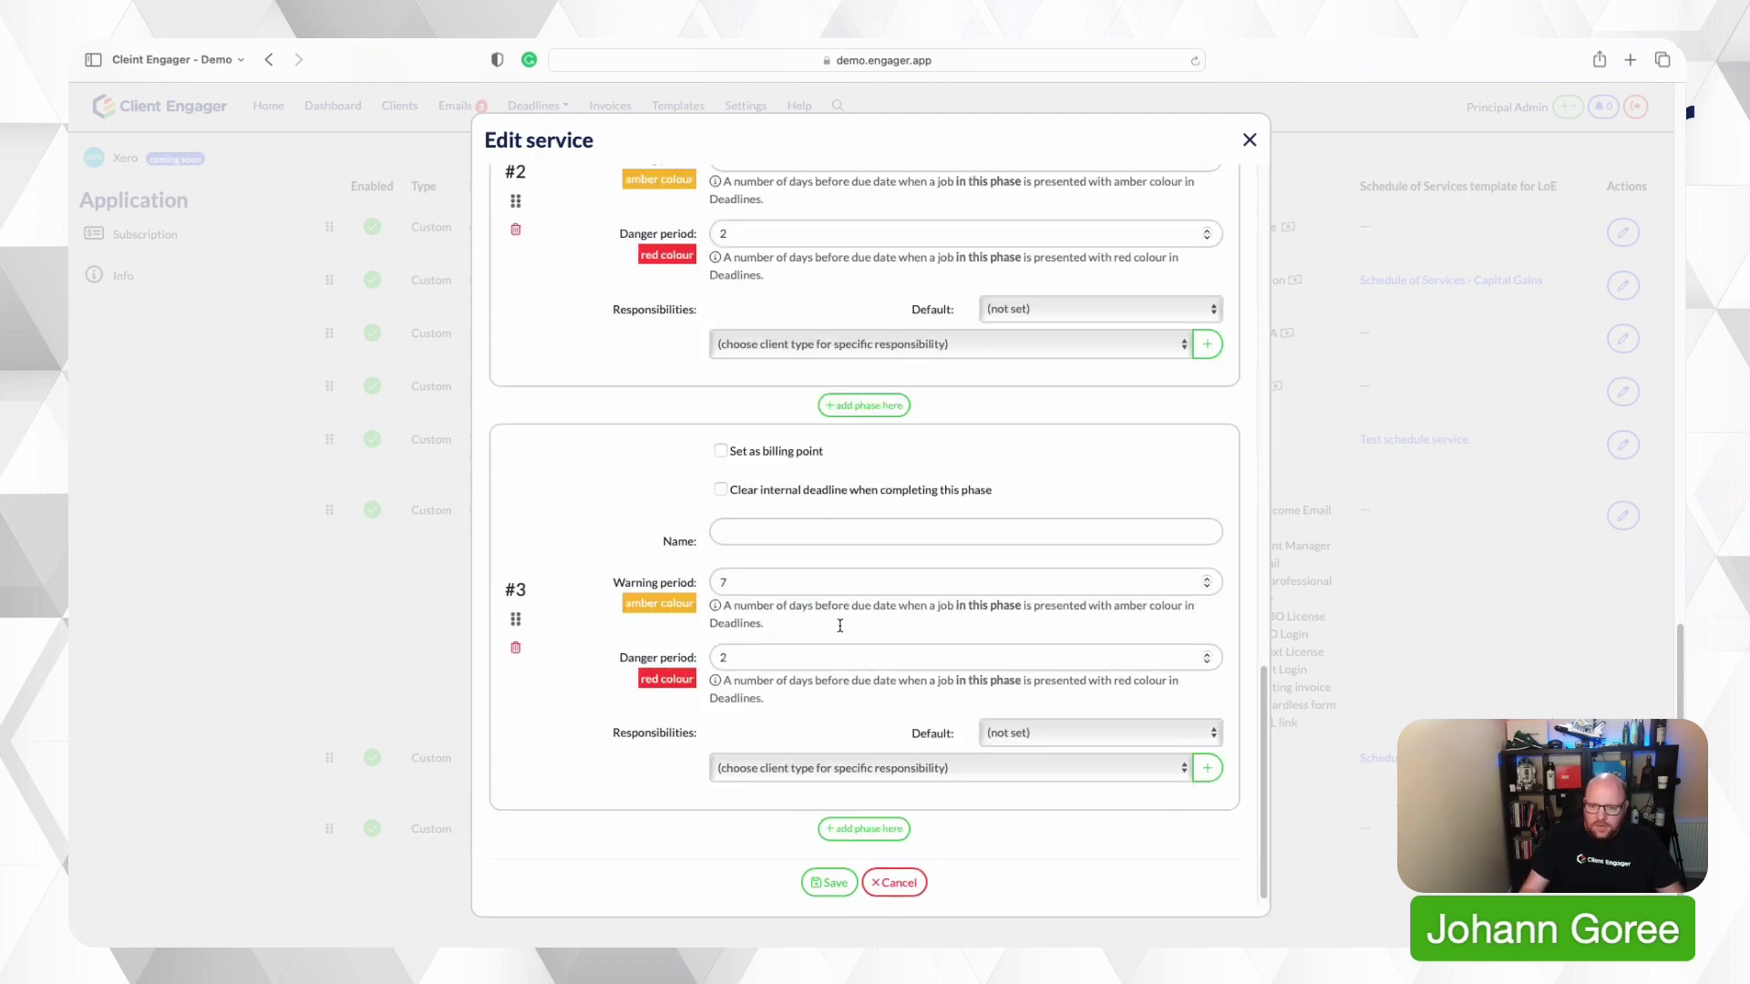
pyautogui.click(850, 537)
pyautogui.write('Day Three')
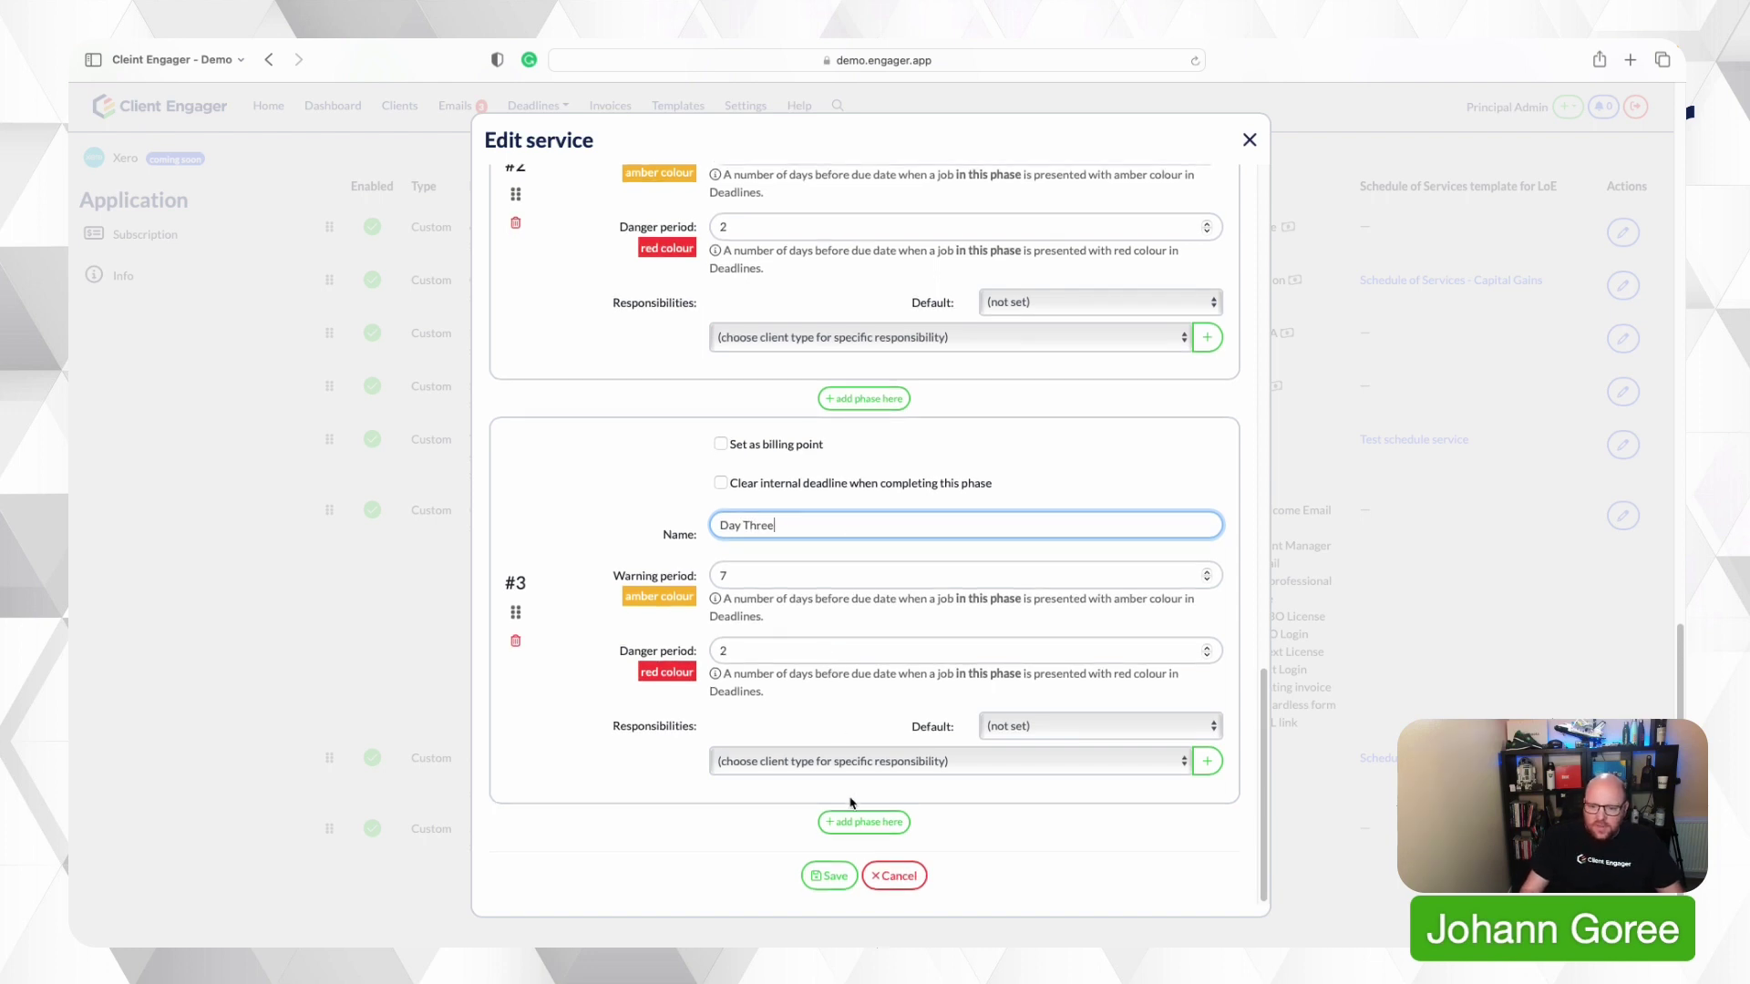
# - Add a fourth phase named 'Day Four' and save the Onboarding service
pyautogui.click(828, 826)
pyautogui.scroll(-5, 825, 821)
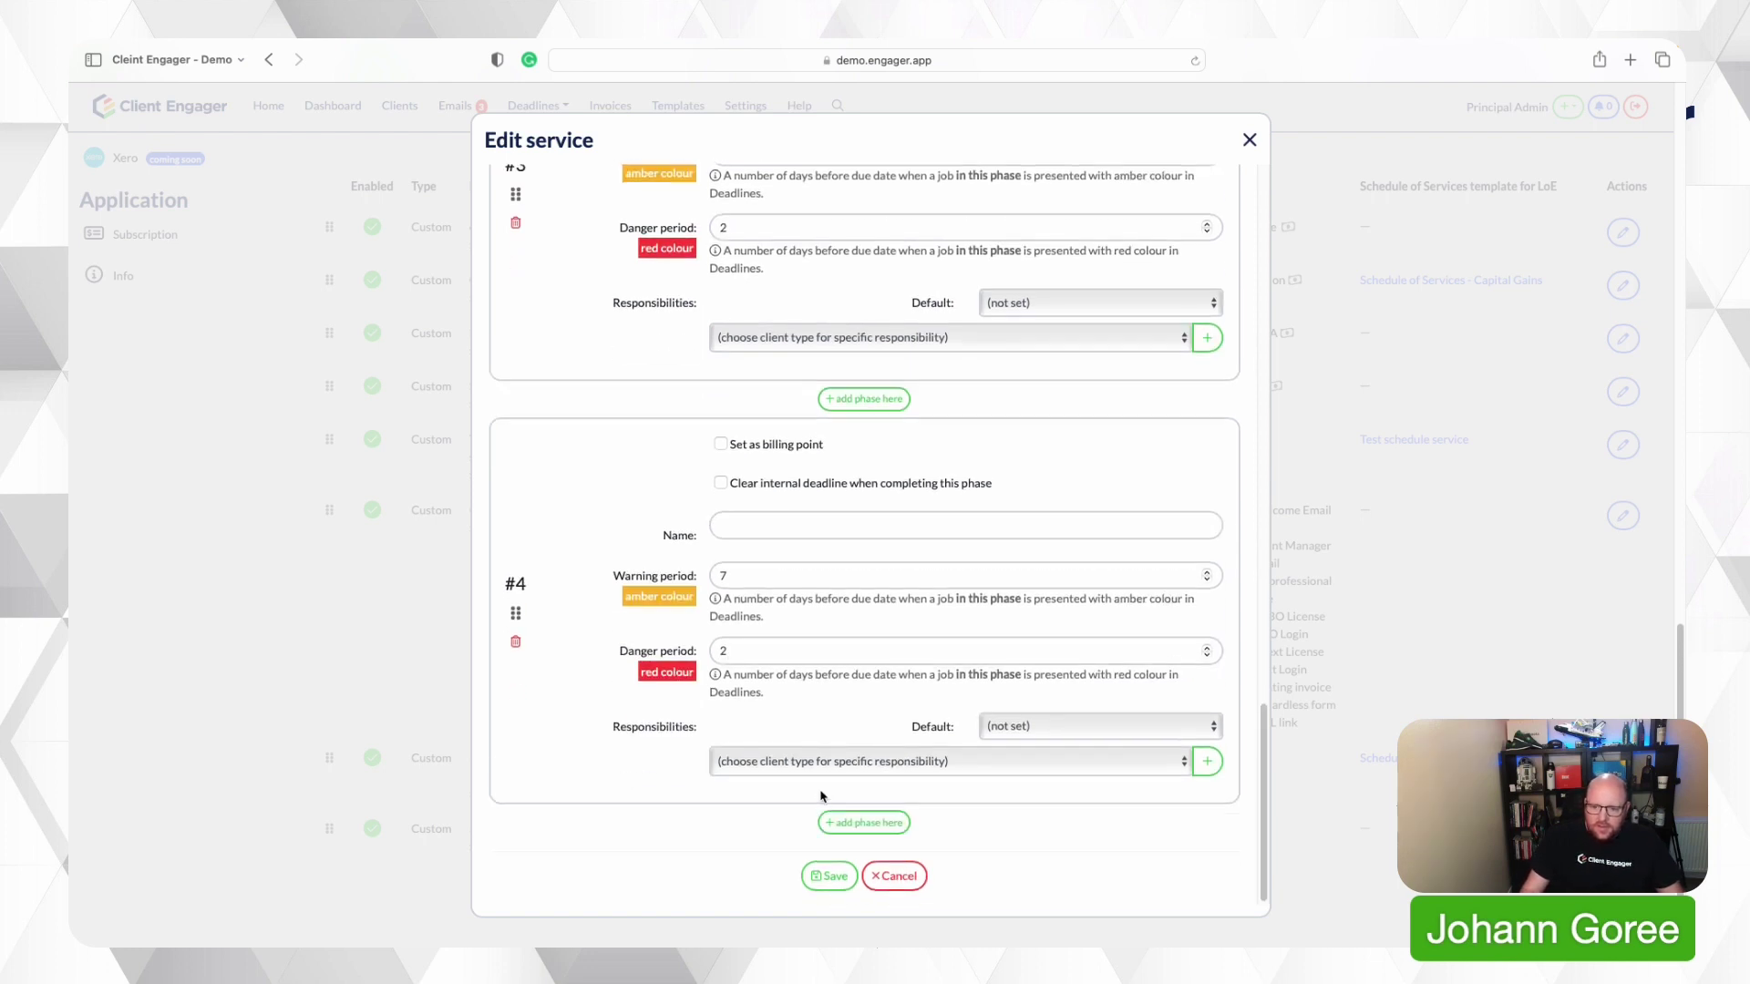
pyautogui.click(807, 524)
pyautogui.write('Day four')
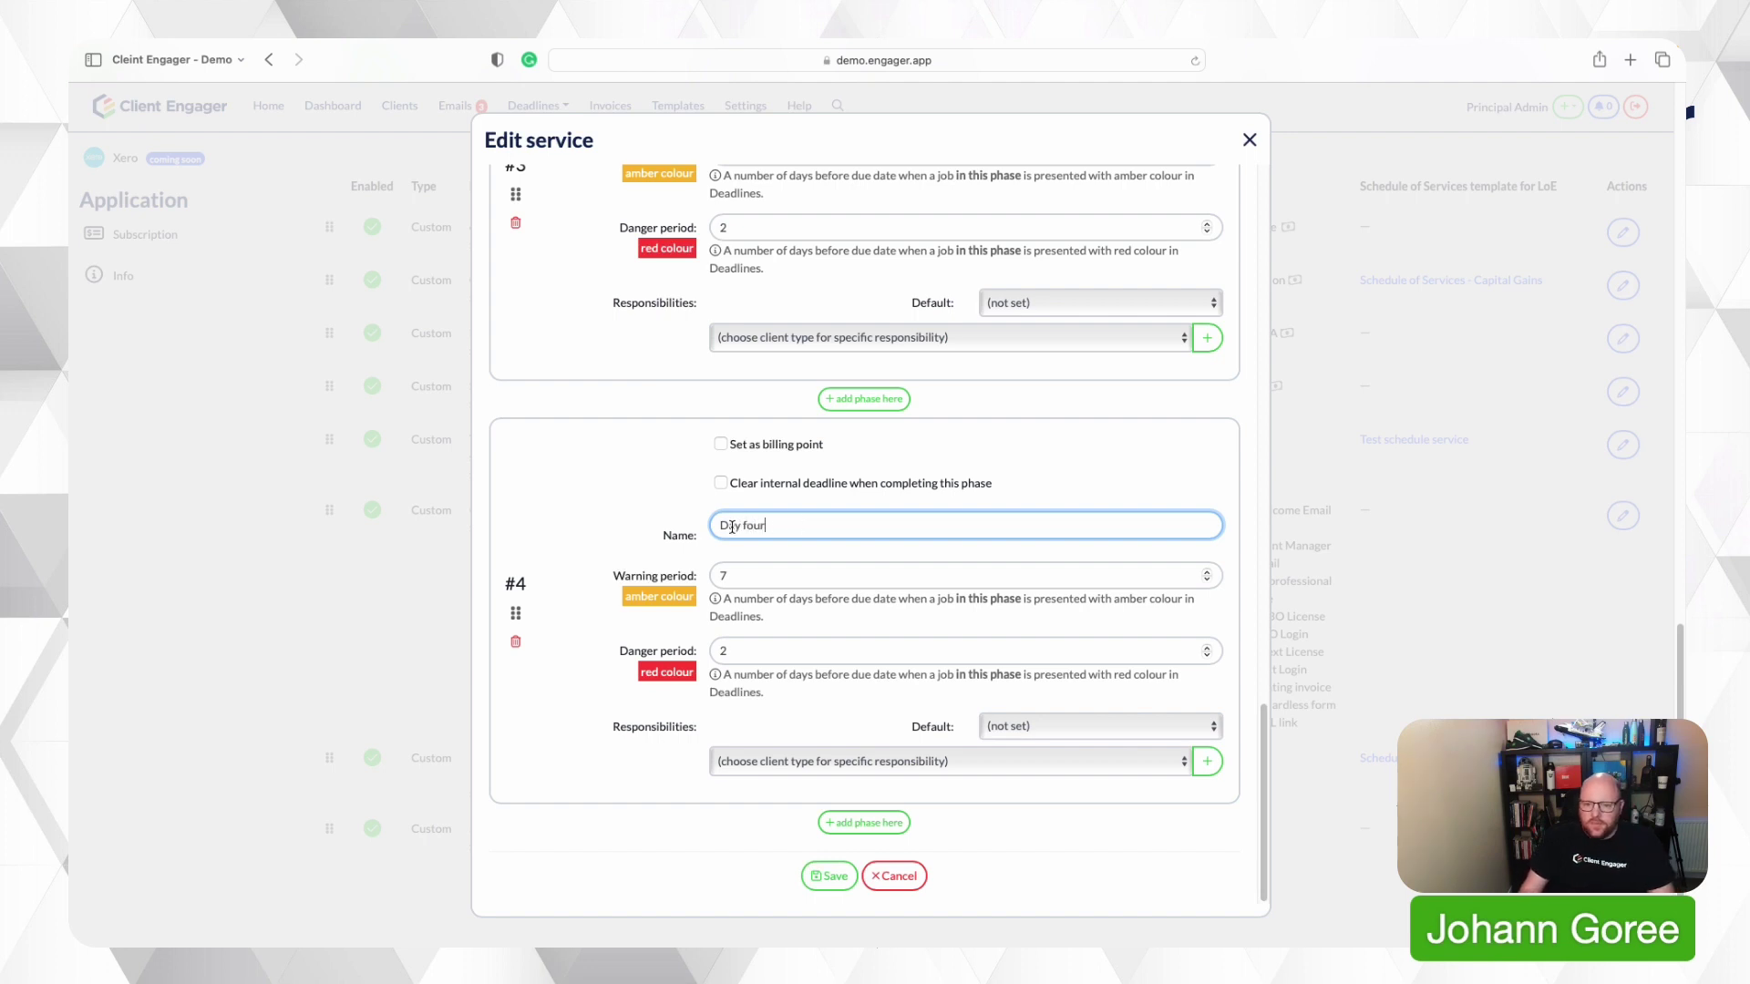
pyautogui.hotkey('alt', 'Left')
pyautogui.press('Delete')
pyautogui.press('Delete')
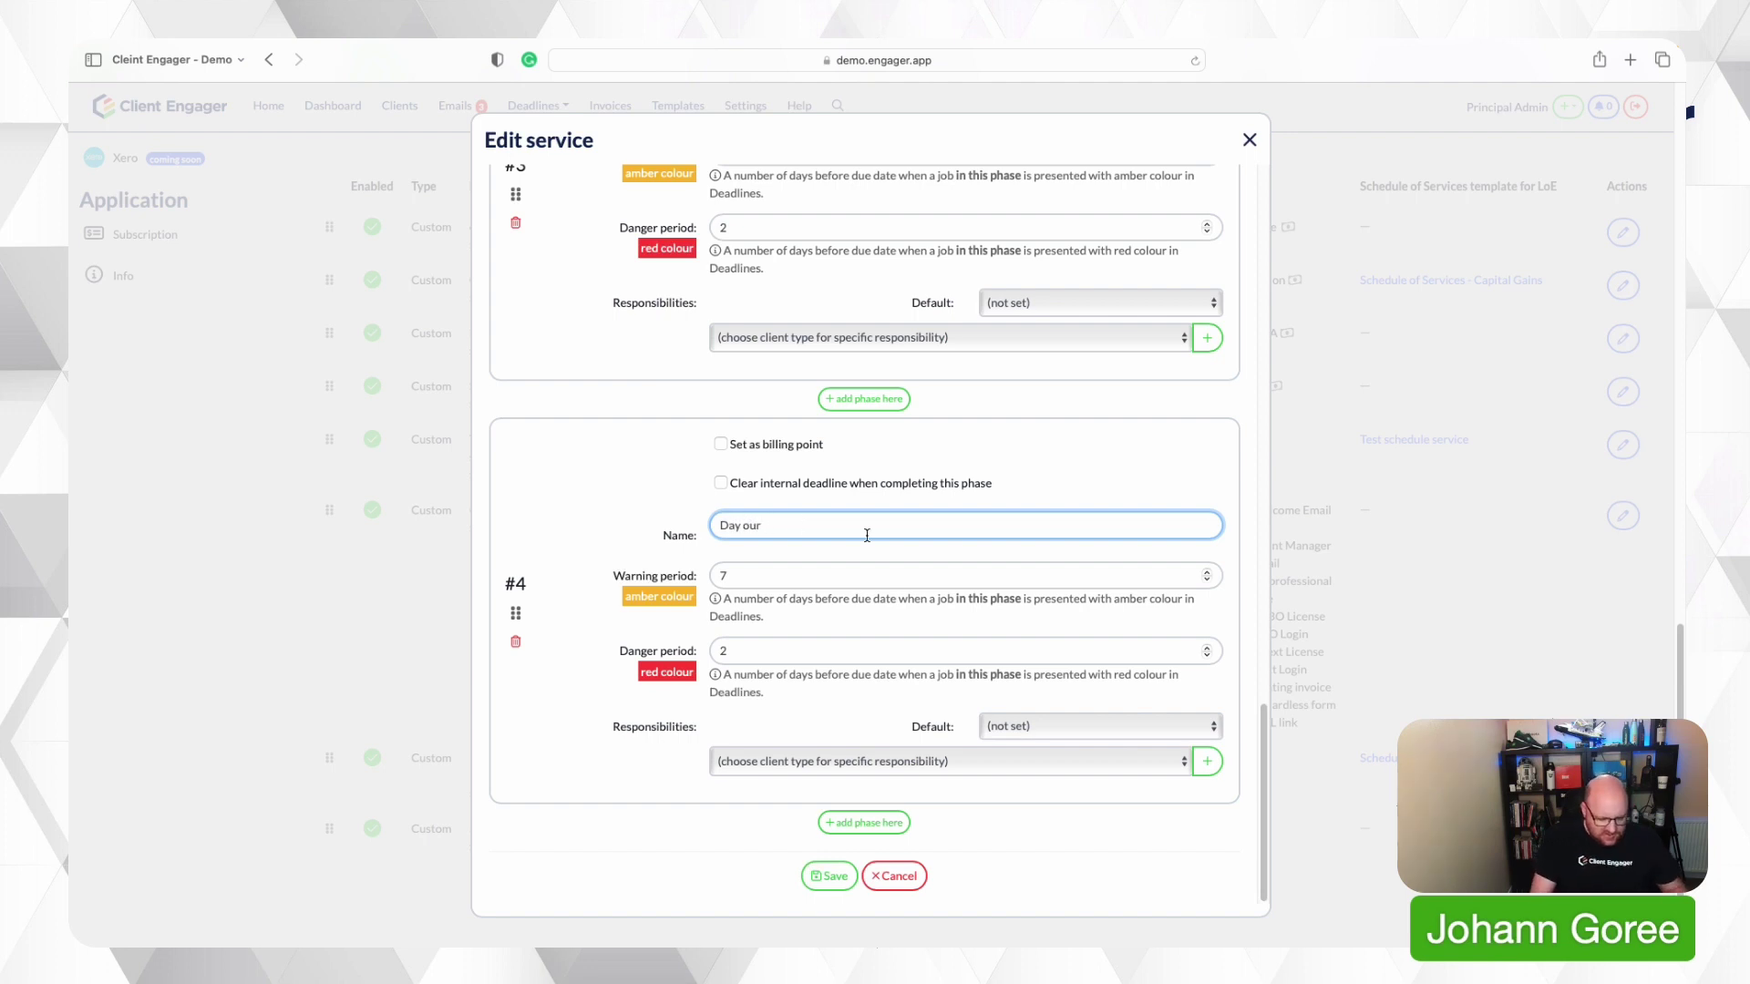
pyautogui.write('F')
pyautogui.scroll(6, 867, 536)
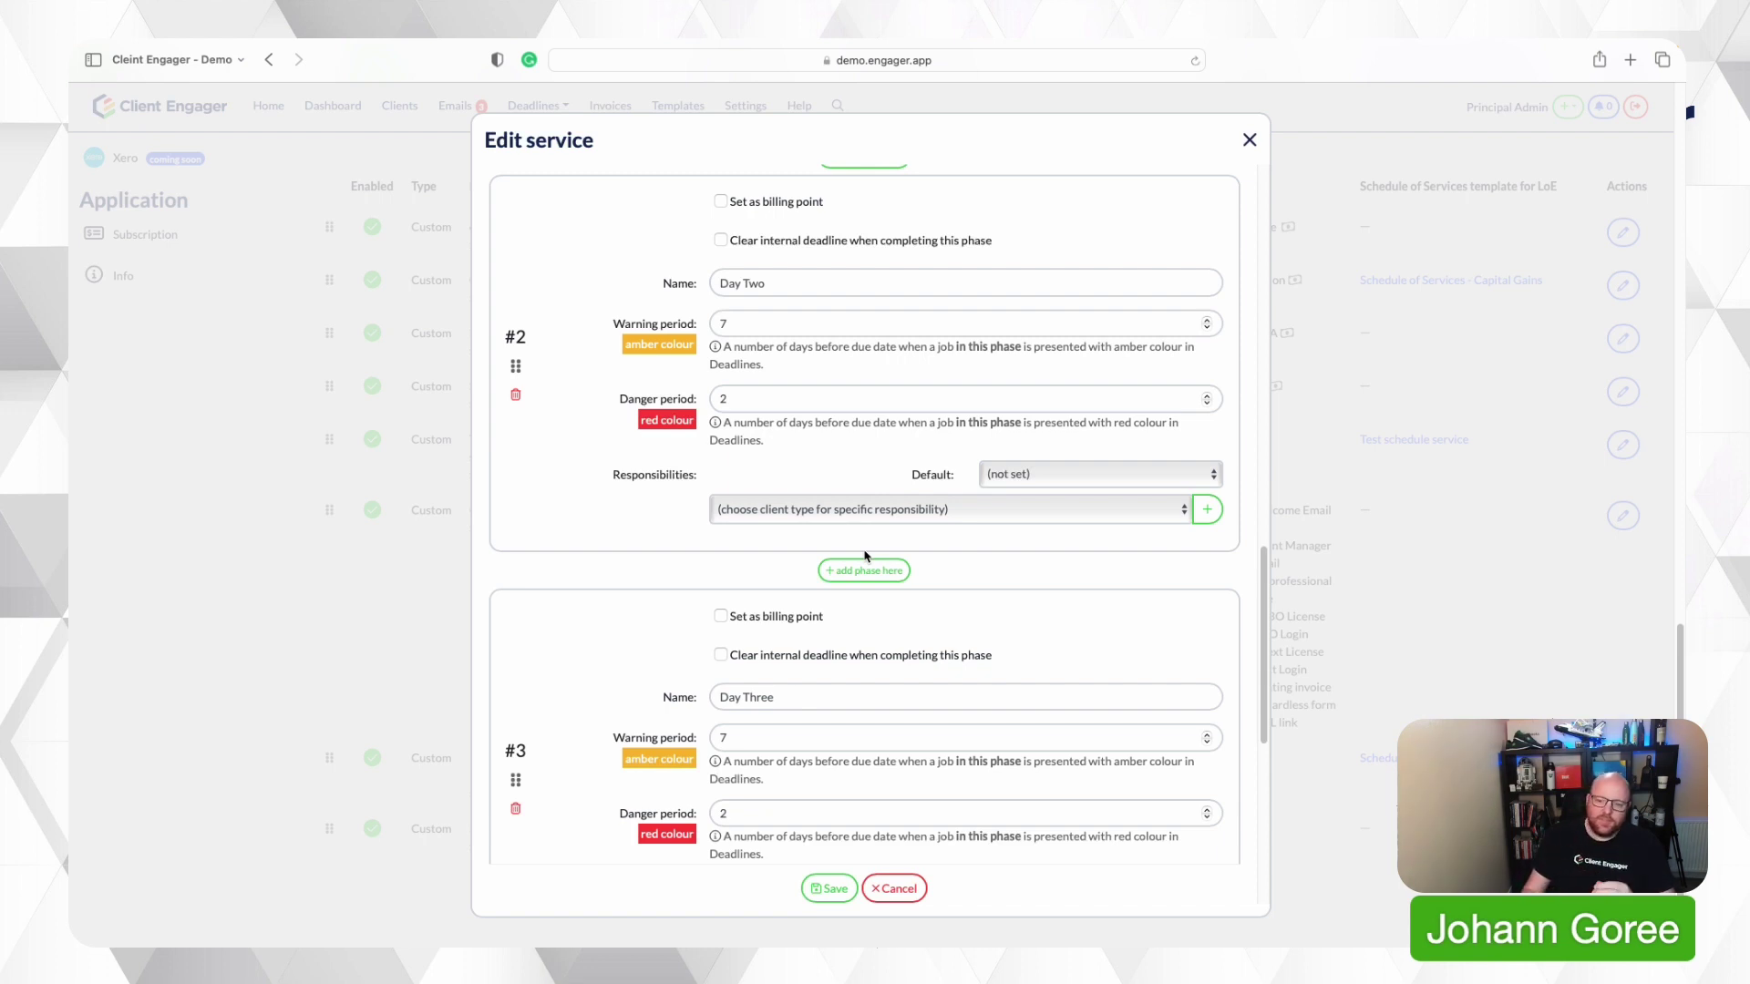
pyautogui.click(828, 889)
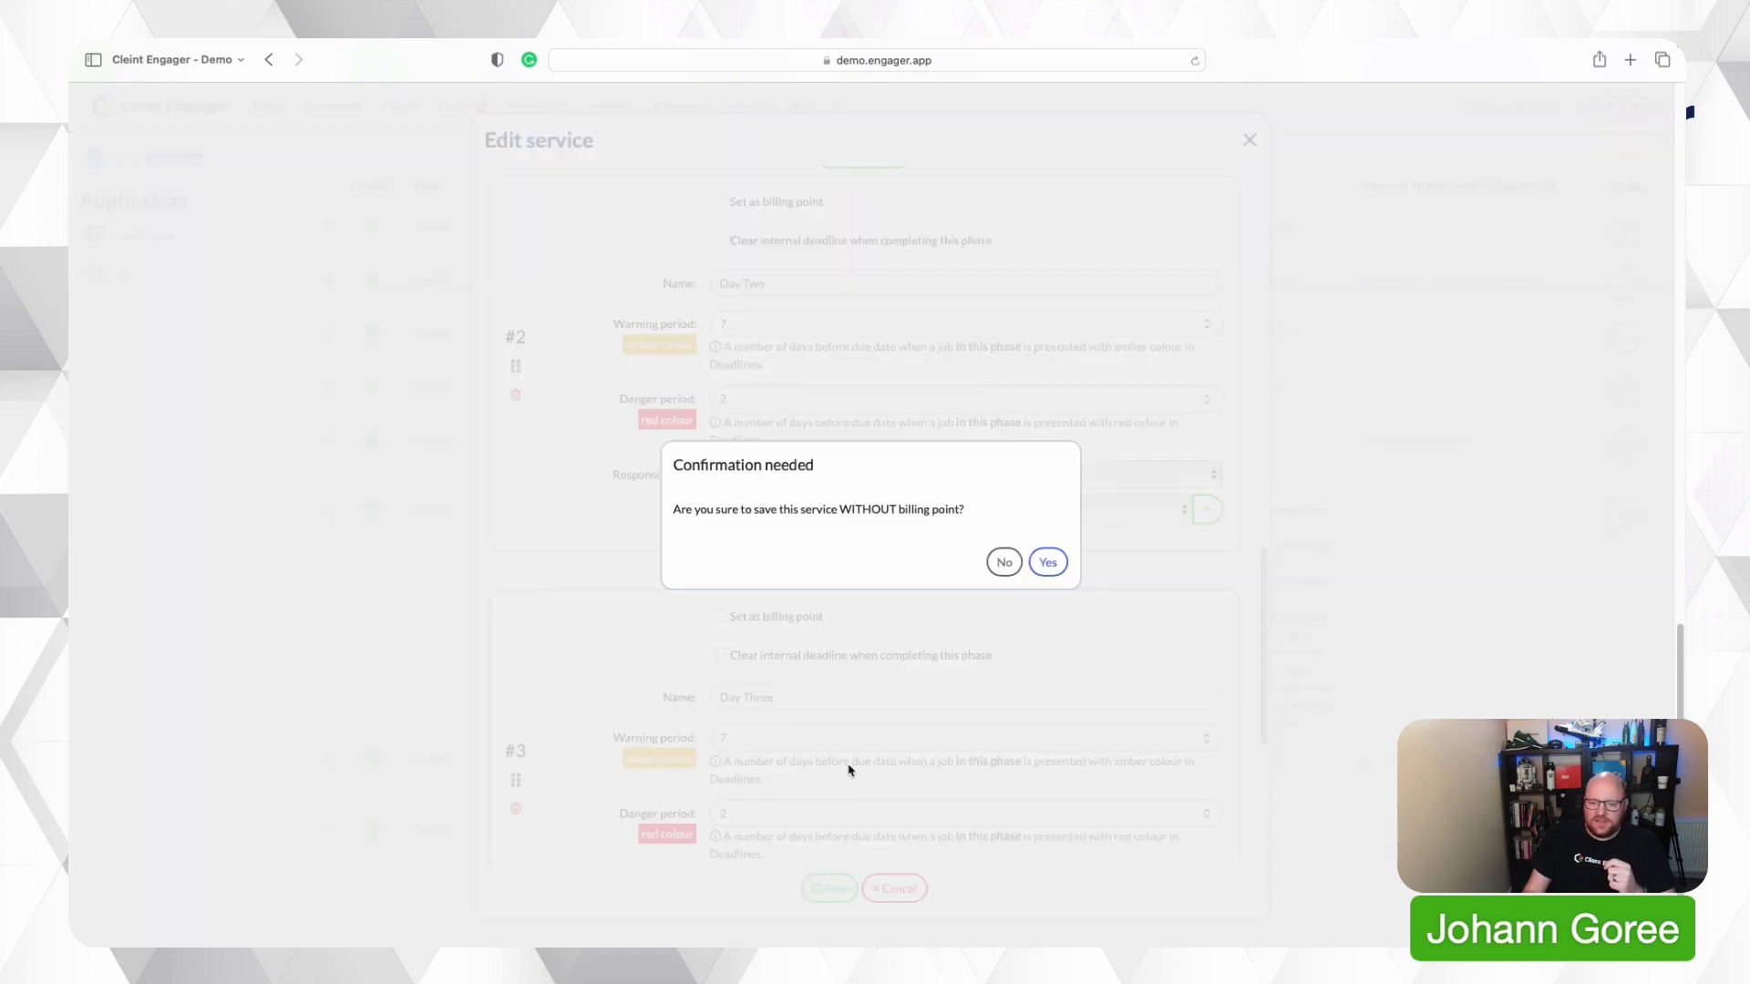
# - Confirm saving without a billing point and go to the service checklists at Onboarding
pyautogui.click(1060, 564)
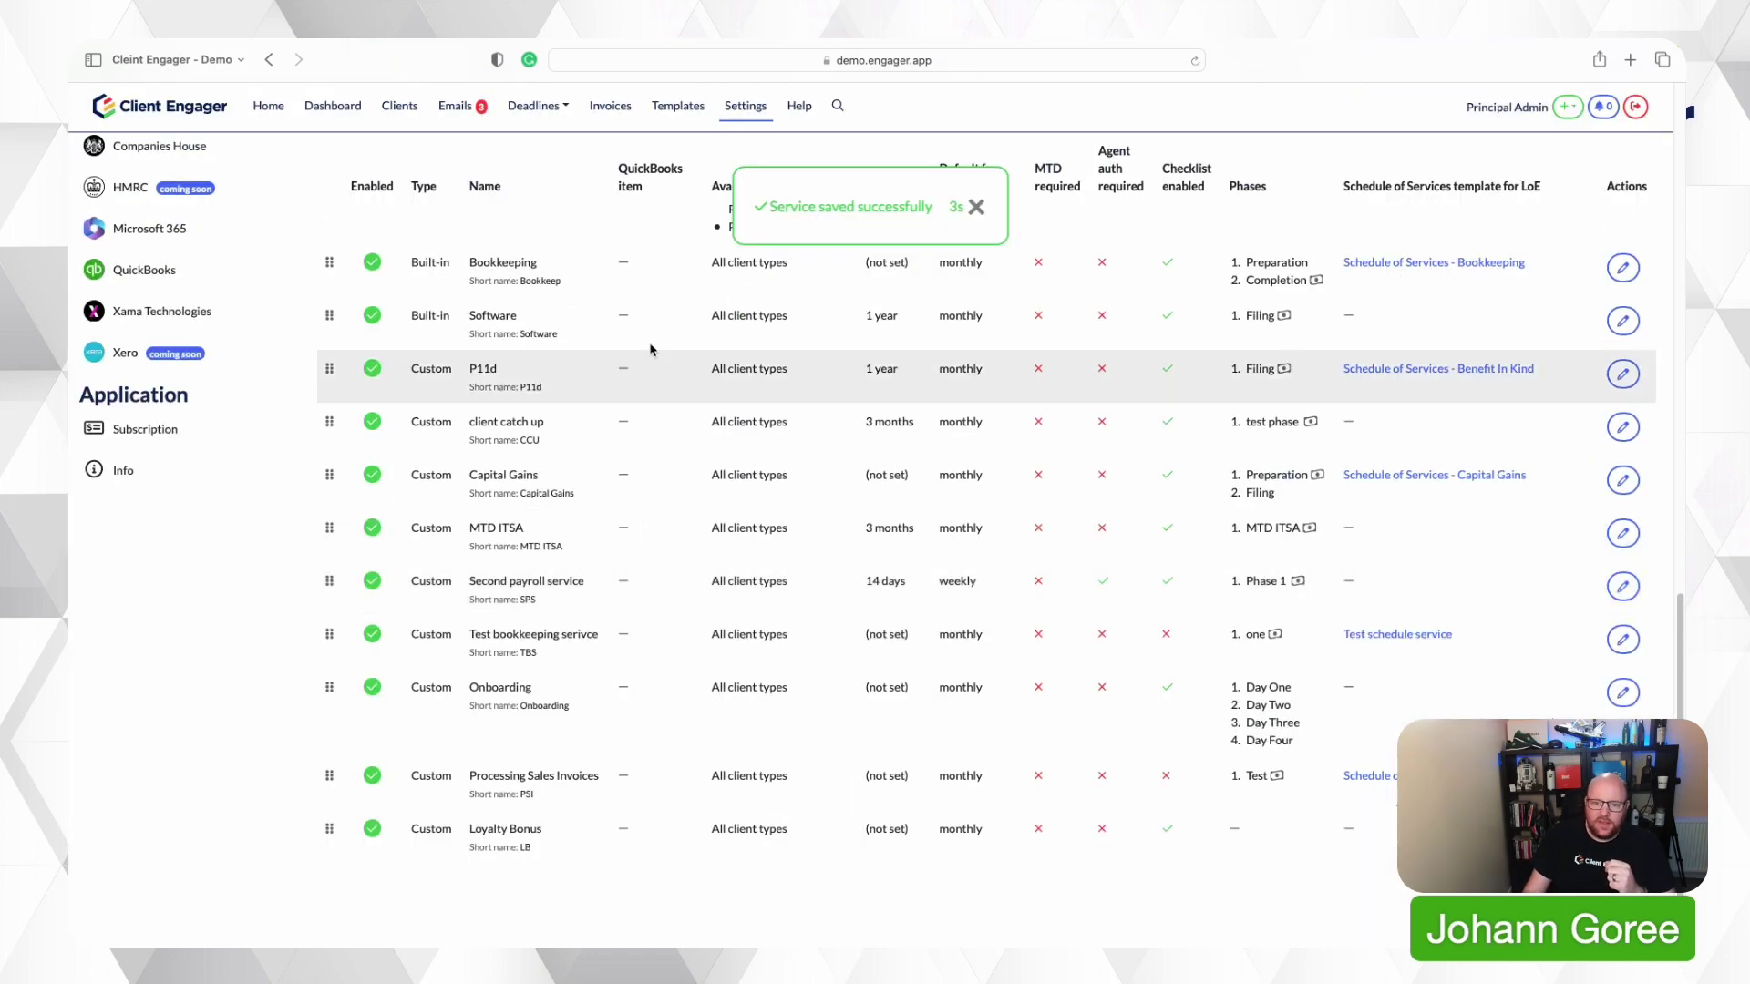
pyautogui.scroll(10, 319, 337)
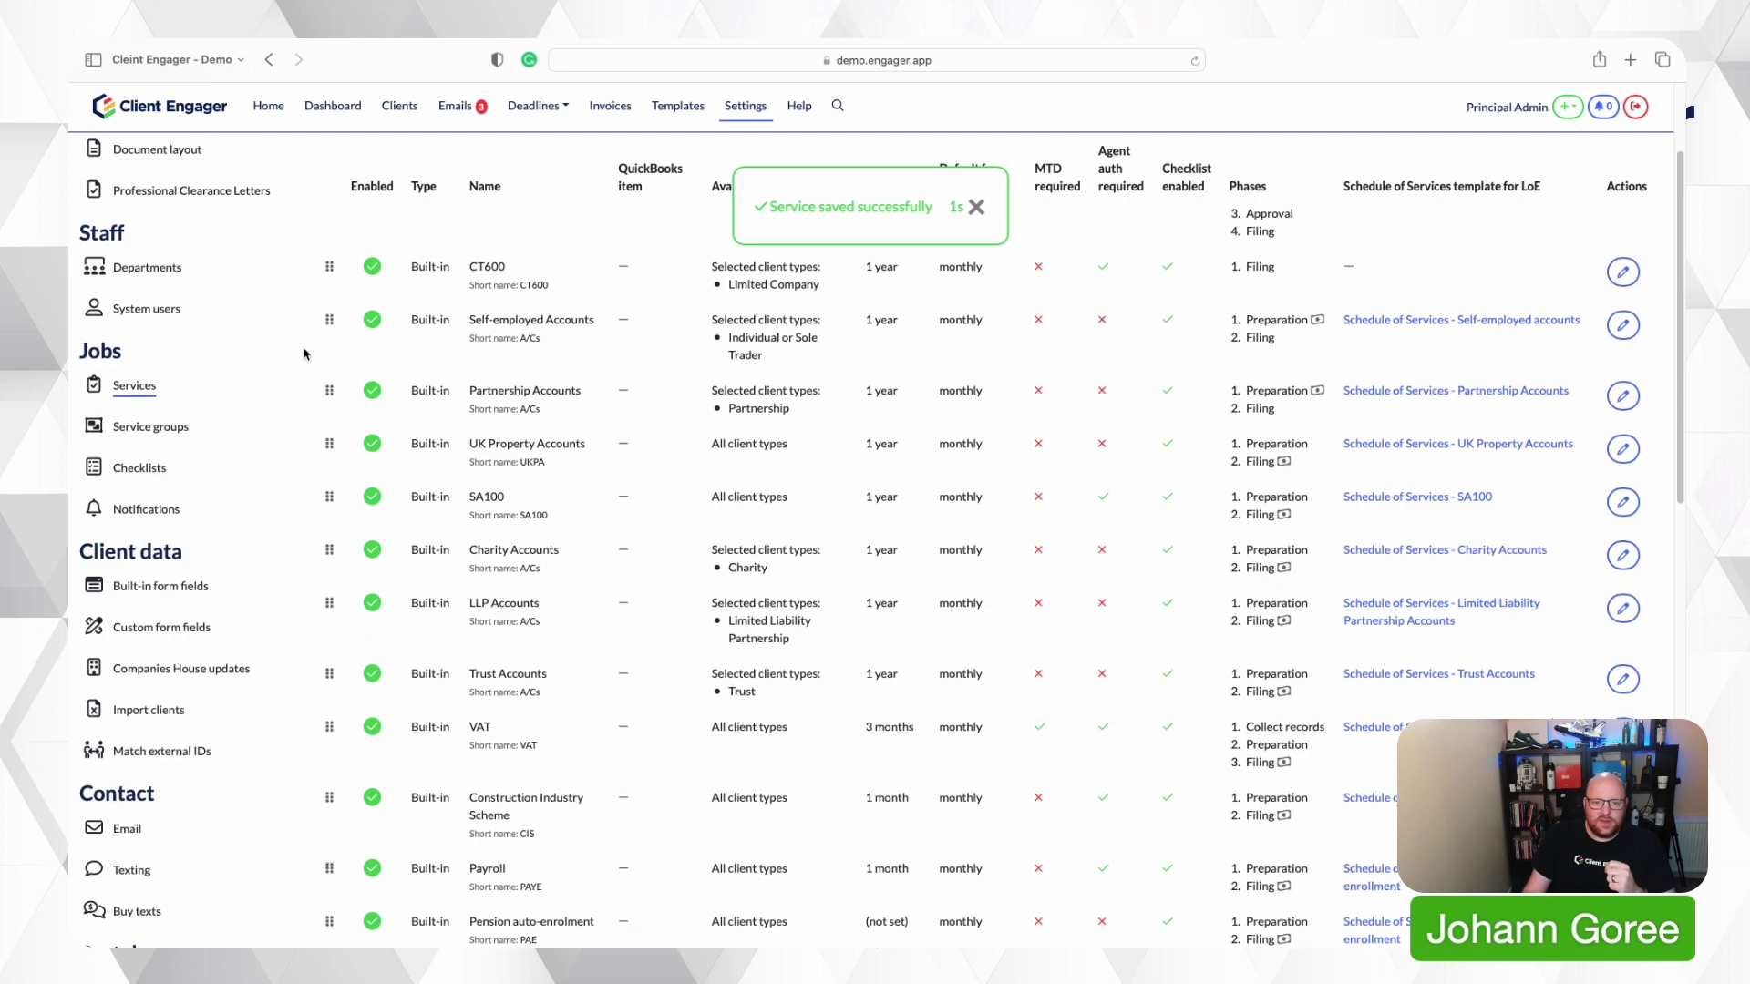
pyautogui.click(141, 470)
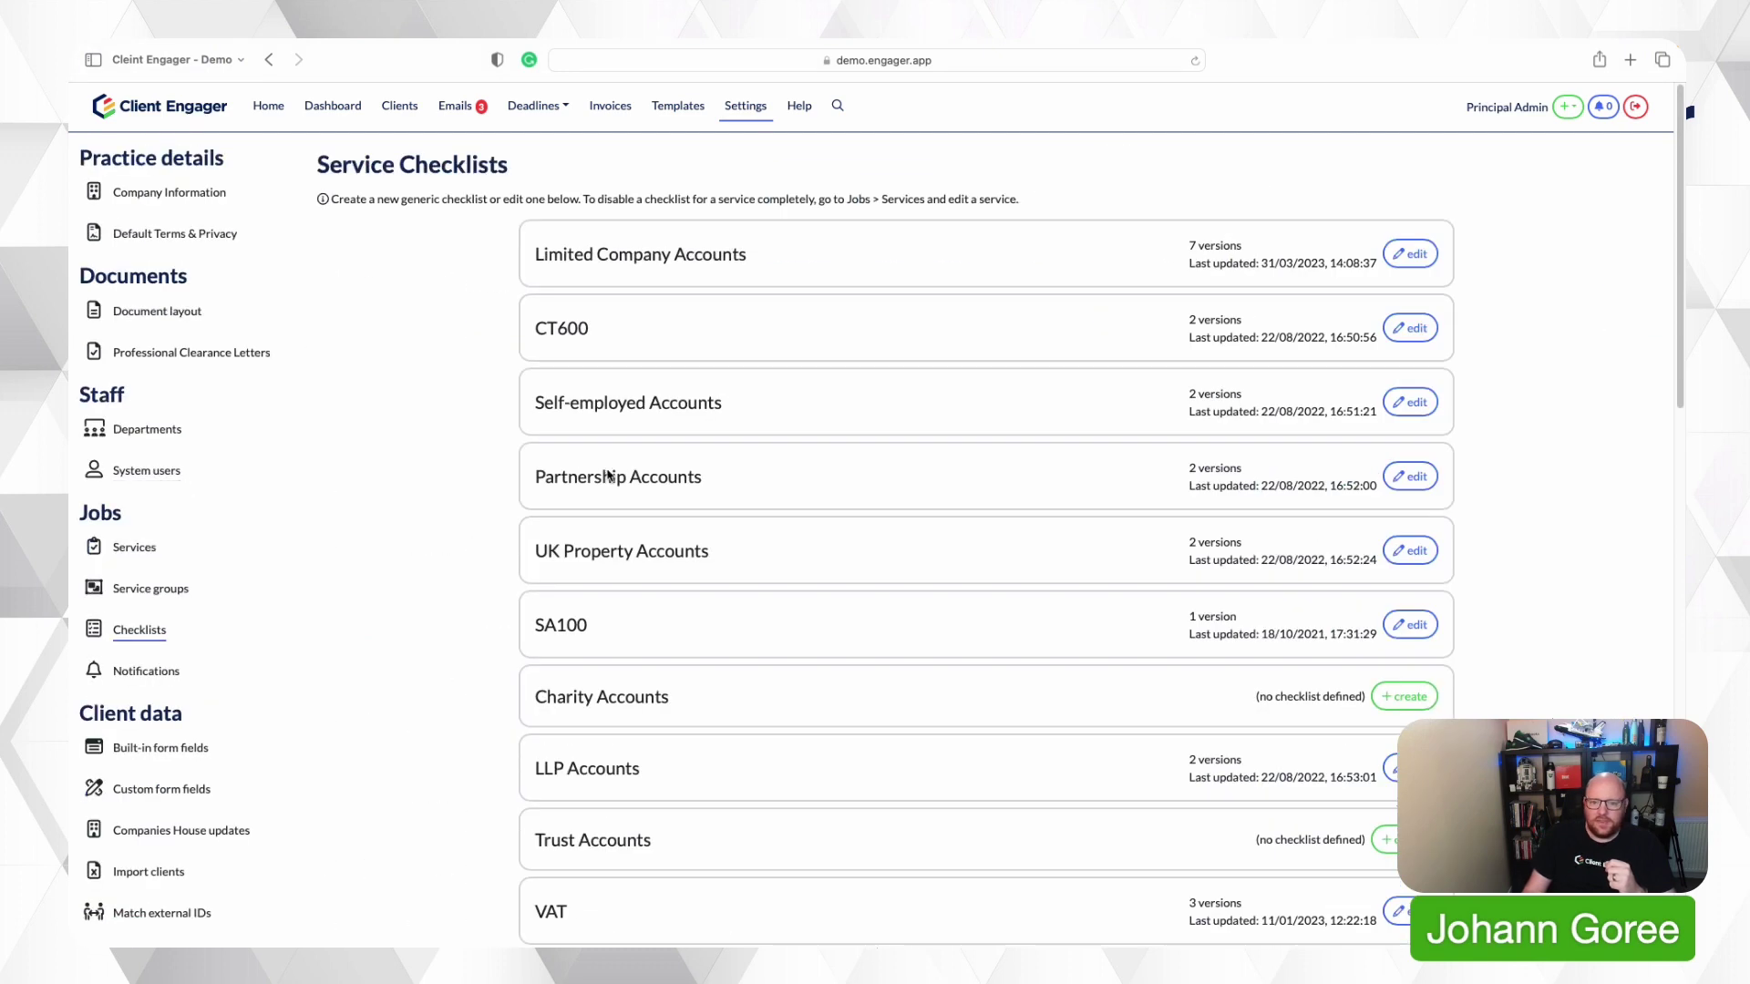
pyautogui.scroll(-15, 937, 632)
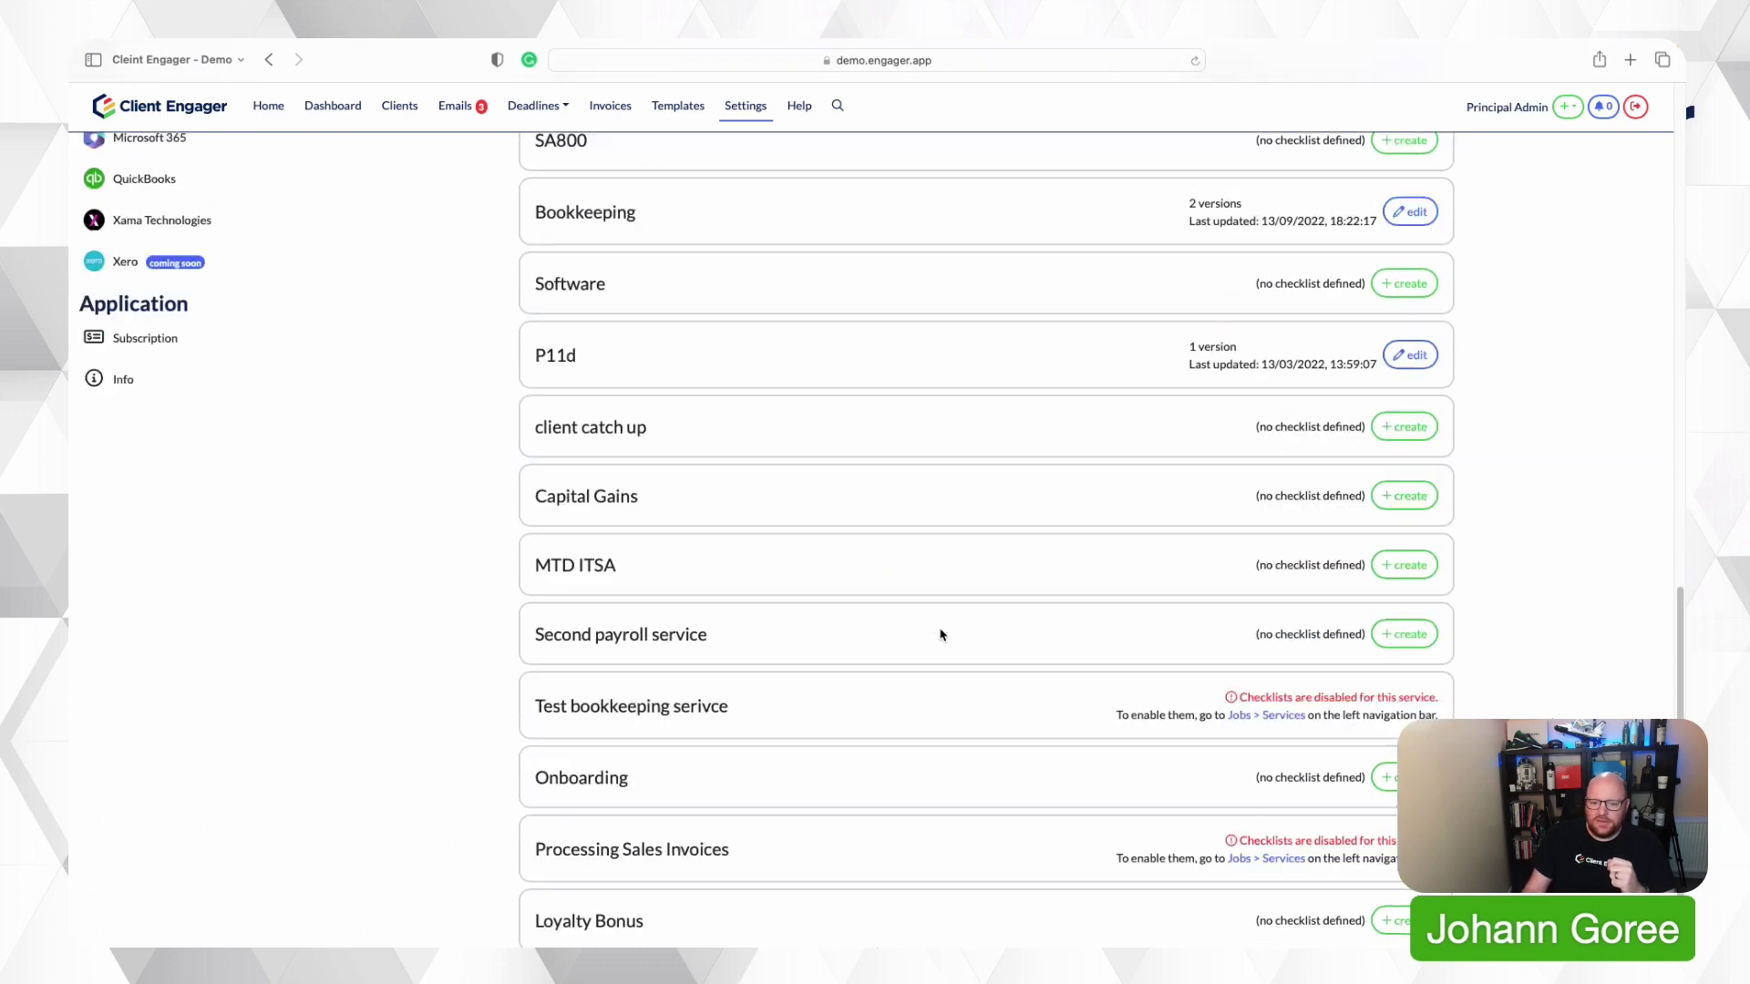
pyautogui.scroll(-2, 941, 636)
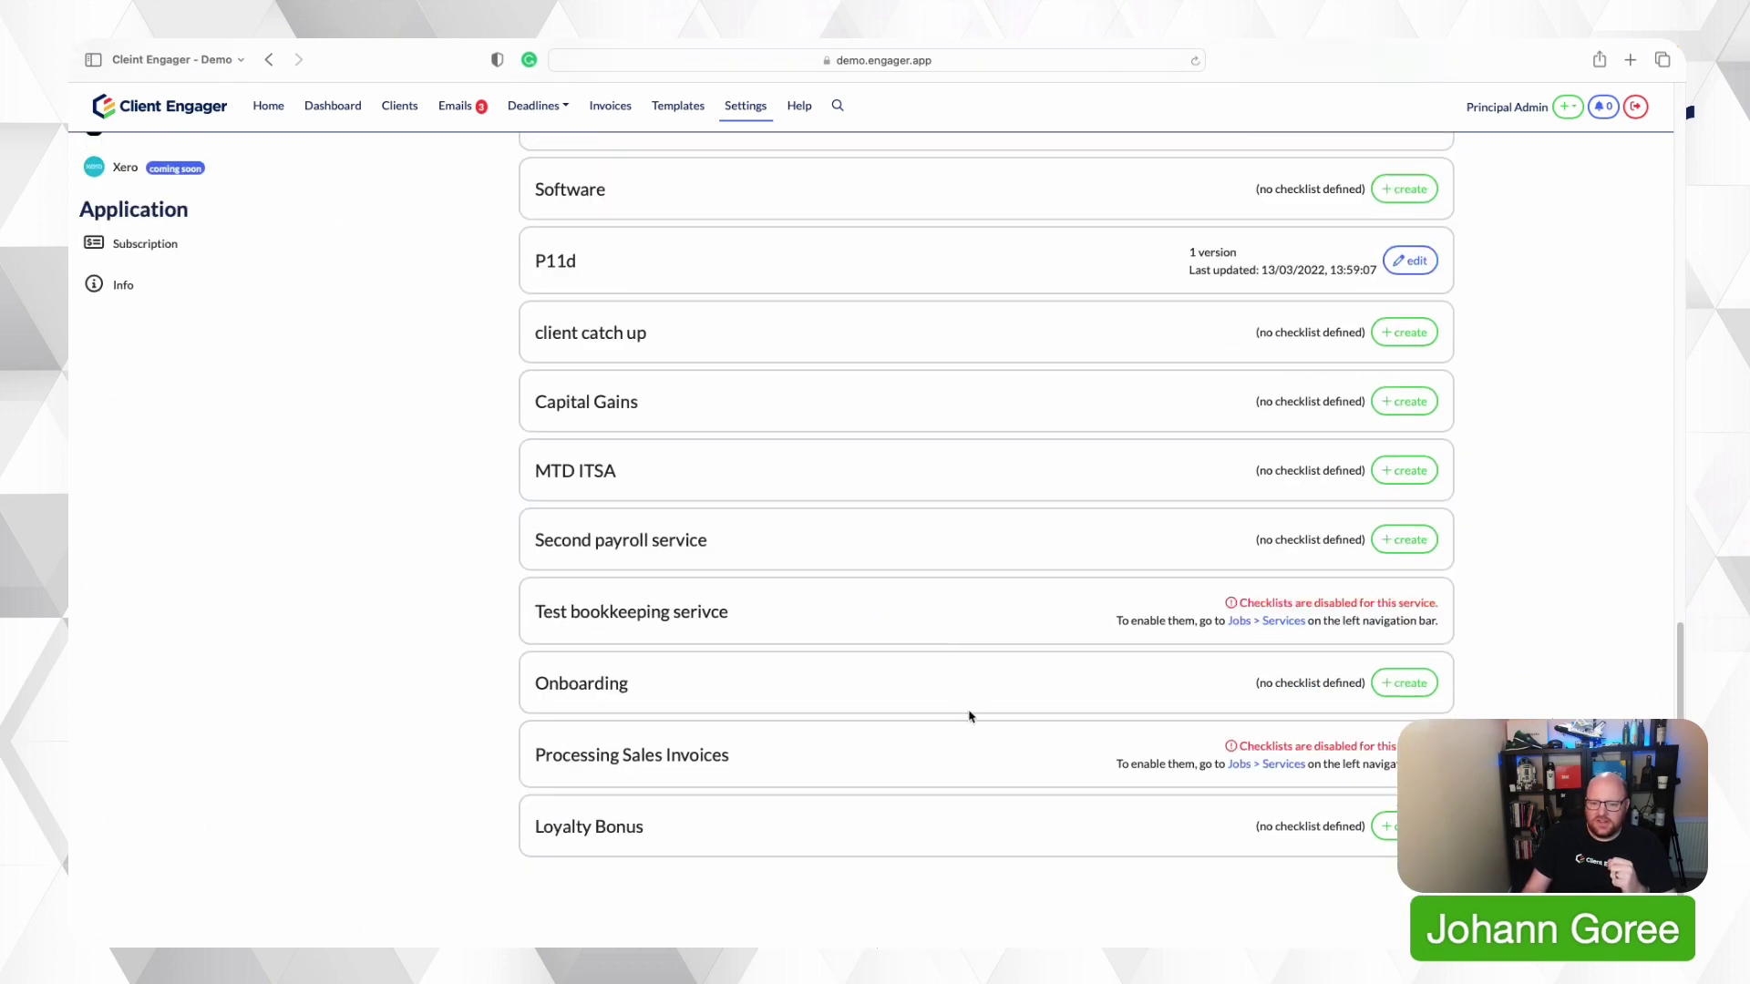
# - Create an Onboarding checklist with a first section named 'Day One'
pyautogui.click(1387, 691)
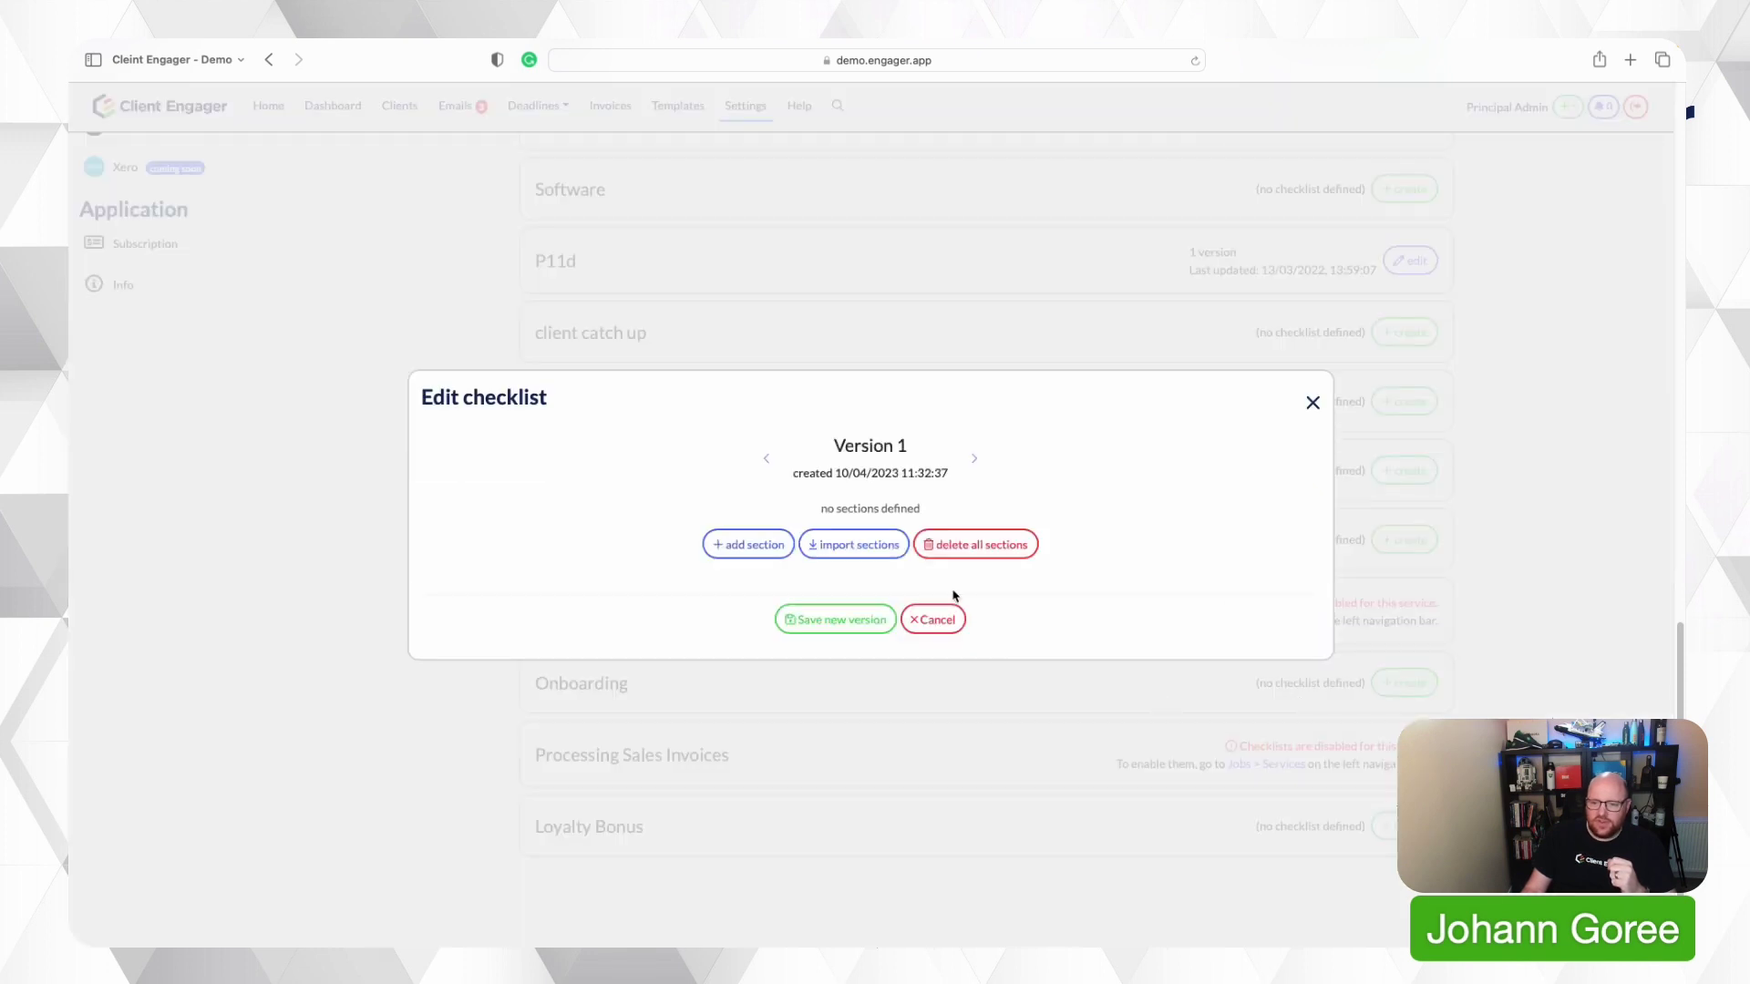
pyautogui.click(774, 552)
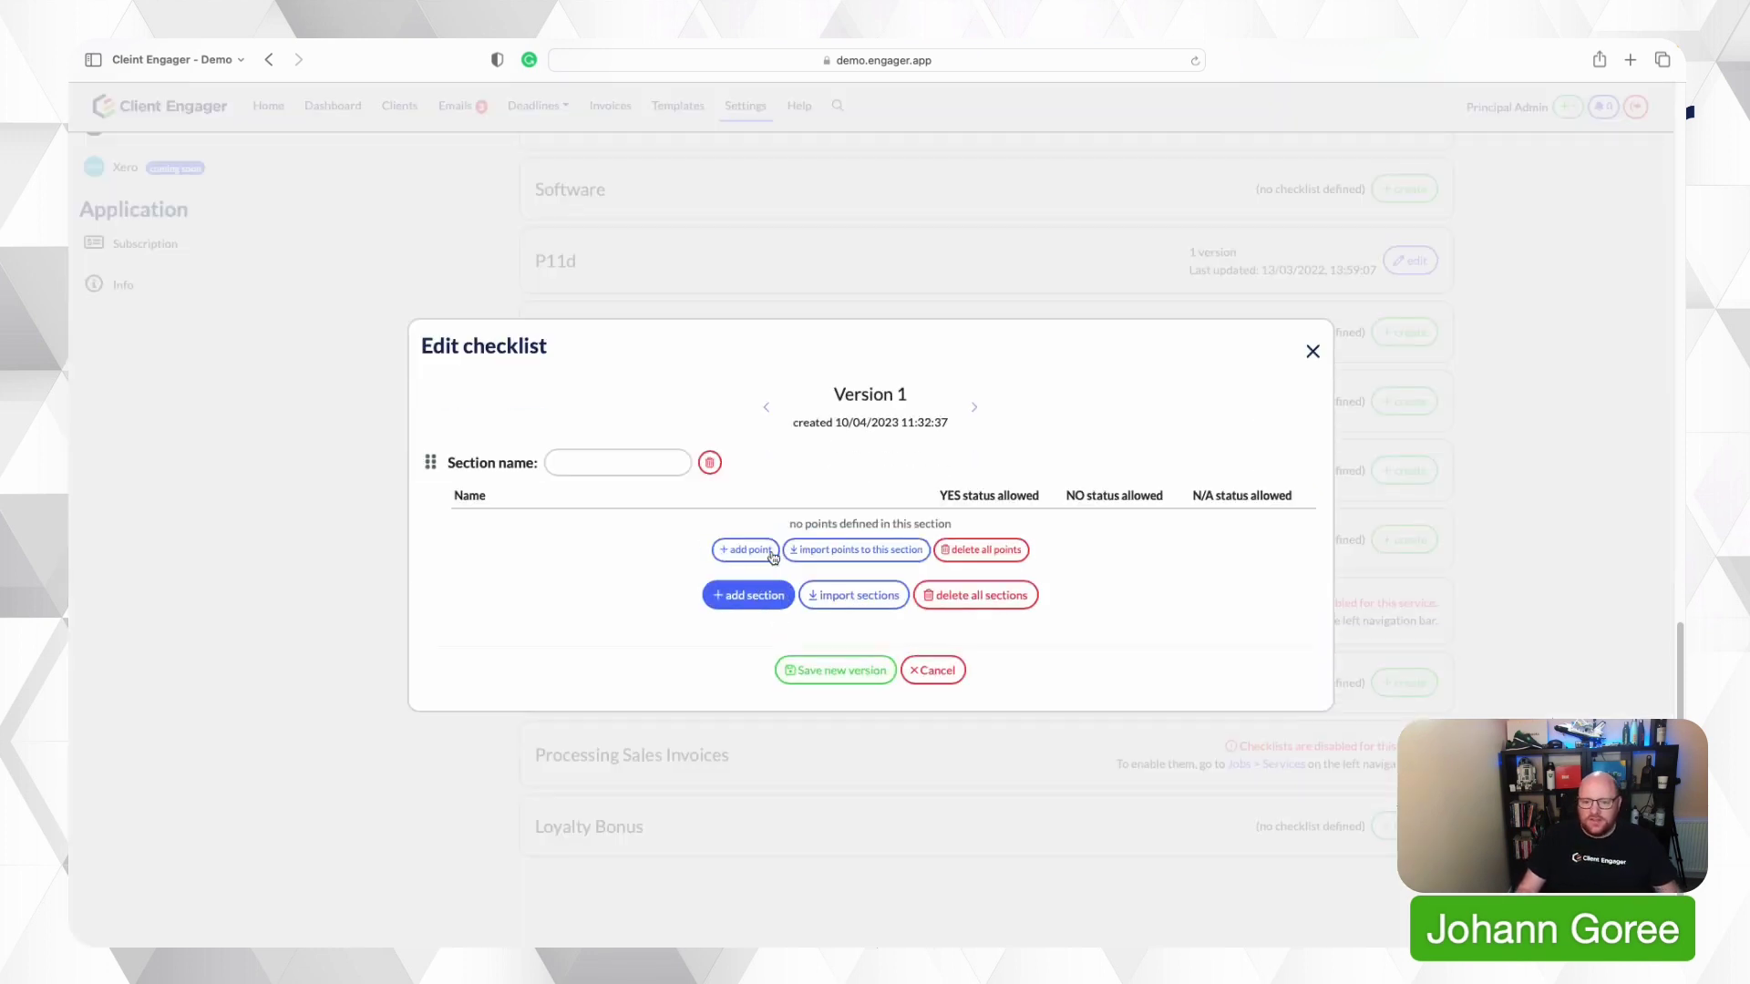
pyautogui.click(648, 461)
pyautogui.write('Day One')
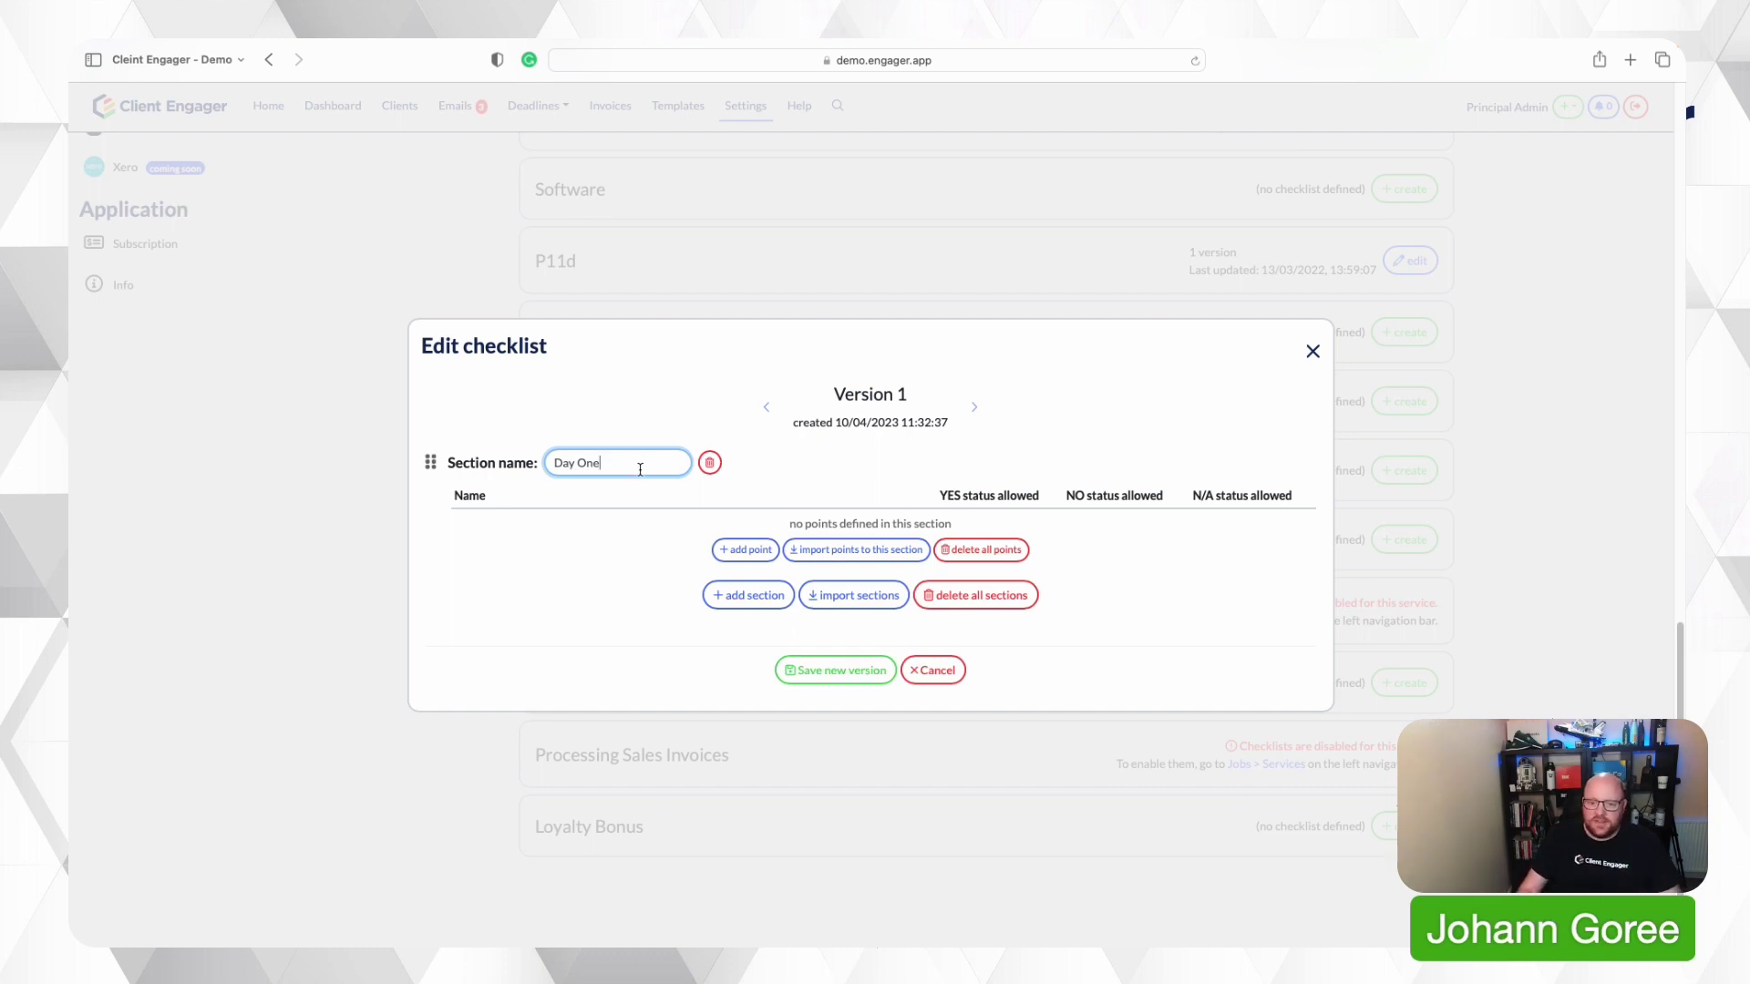
# - Add the Day One point 'AML Onboarding link sent via Xama', fixing its typos
pyautogui.click(743, 552)
pyautogui.click(680, 529)
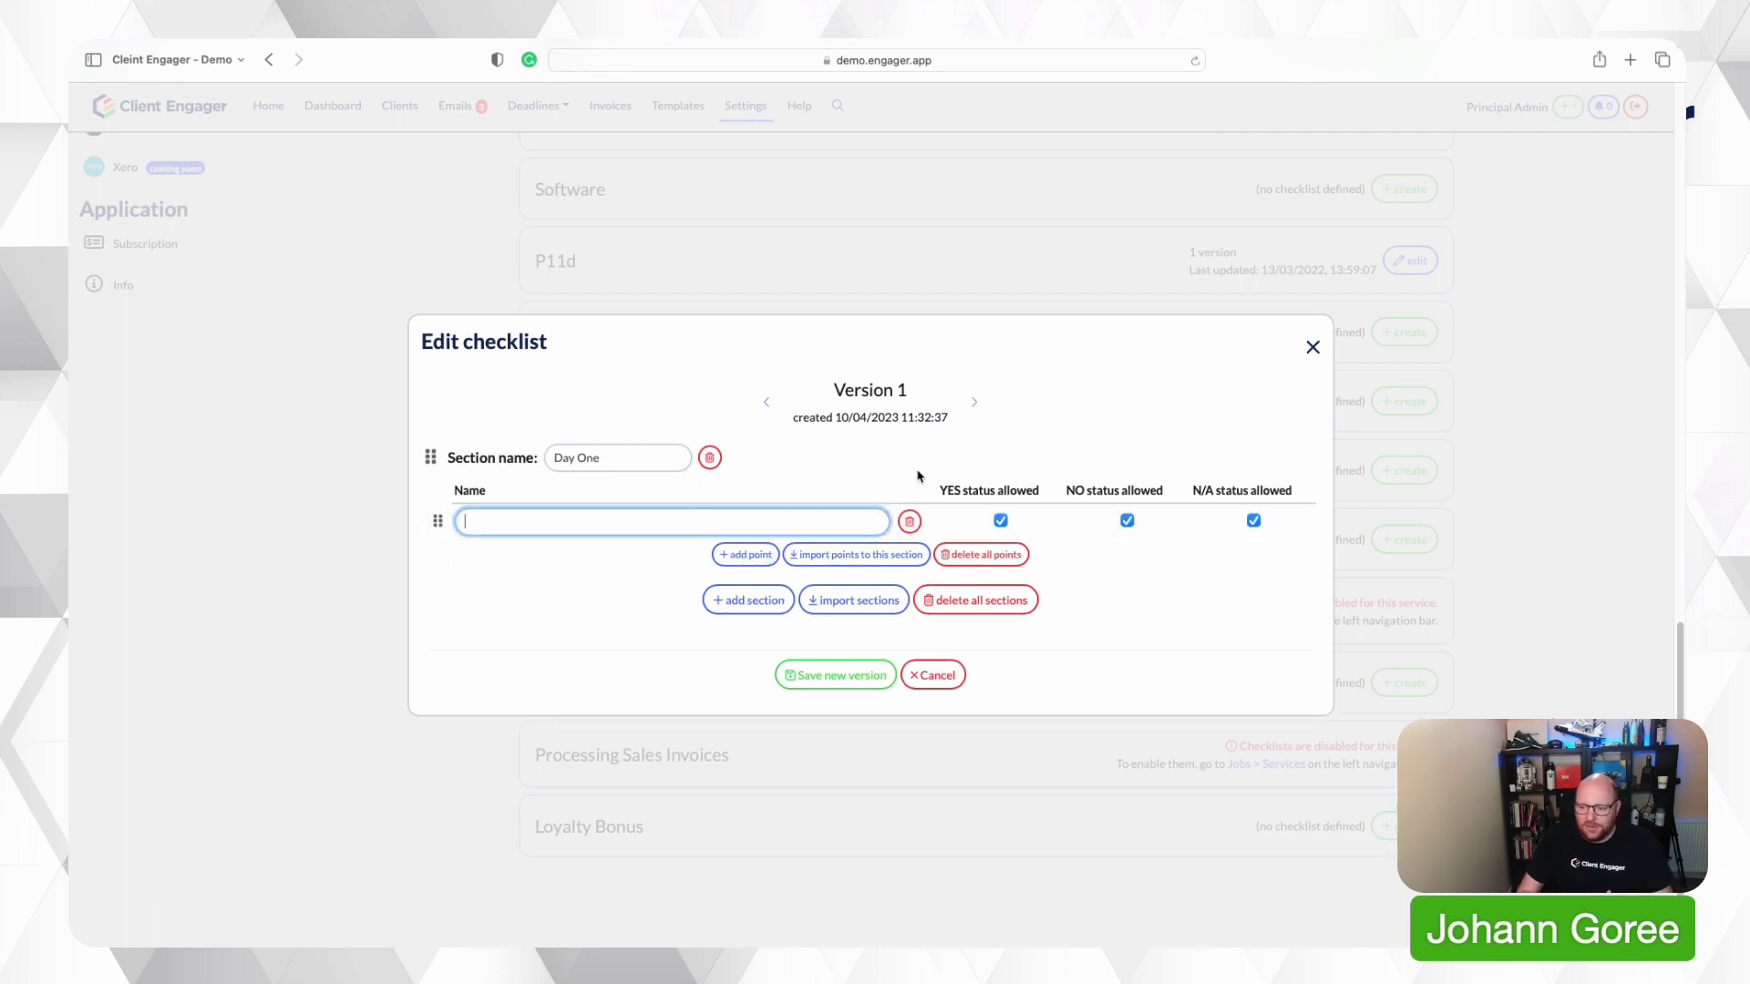
pyautogui.write('Aml')
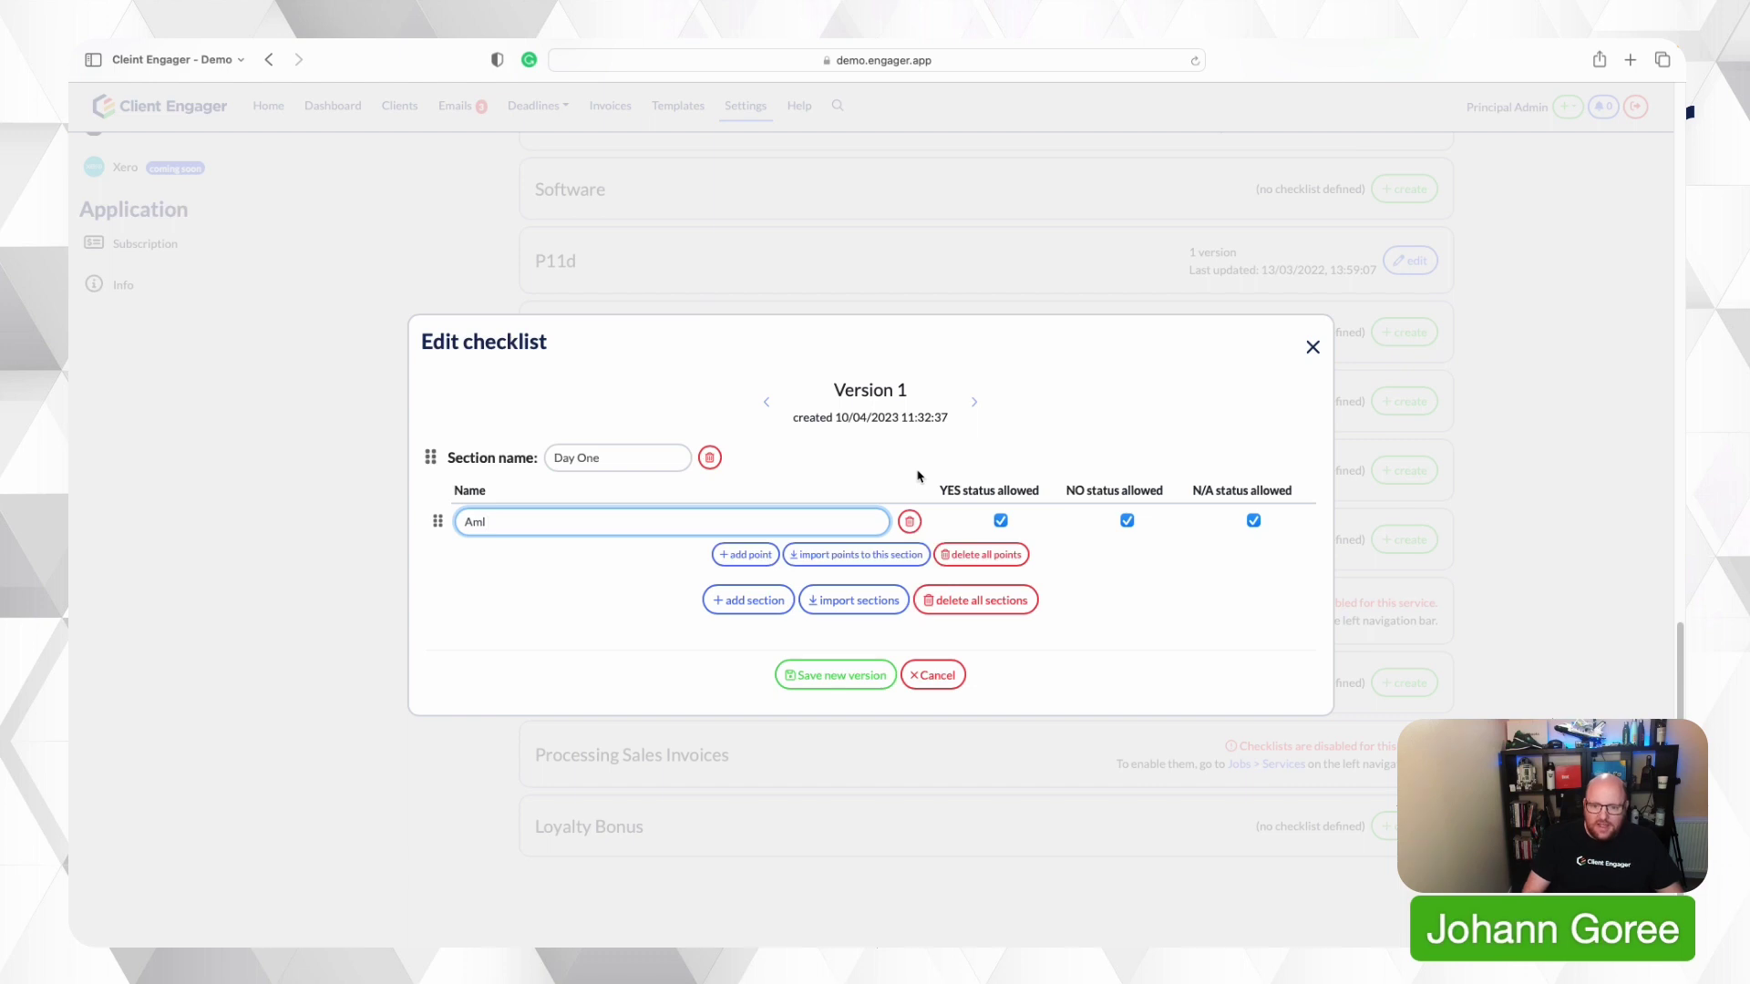
pyautogui.press('BackSpace')
pyautogui.write('ML')
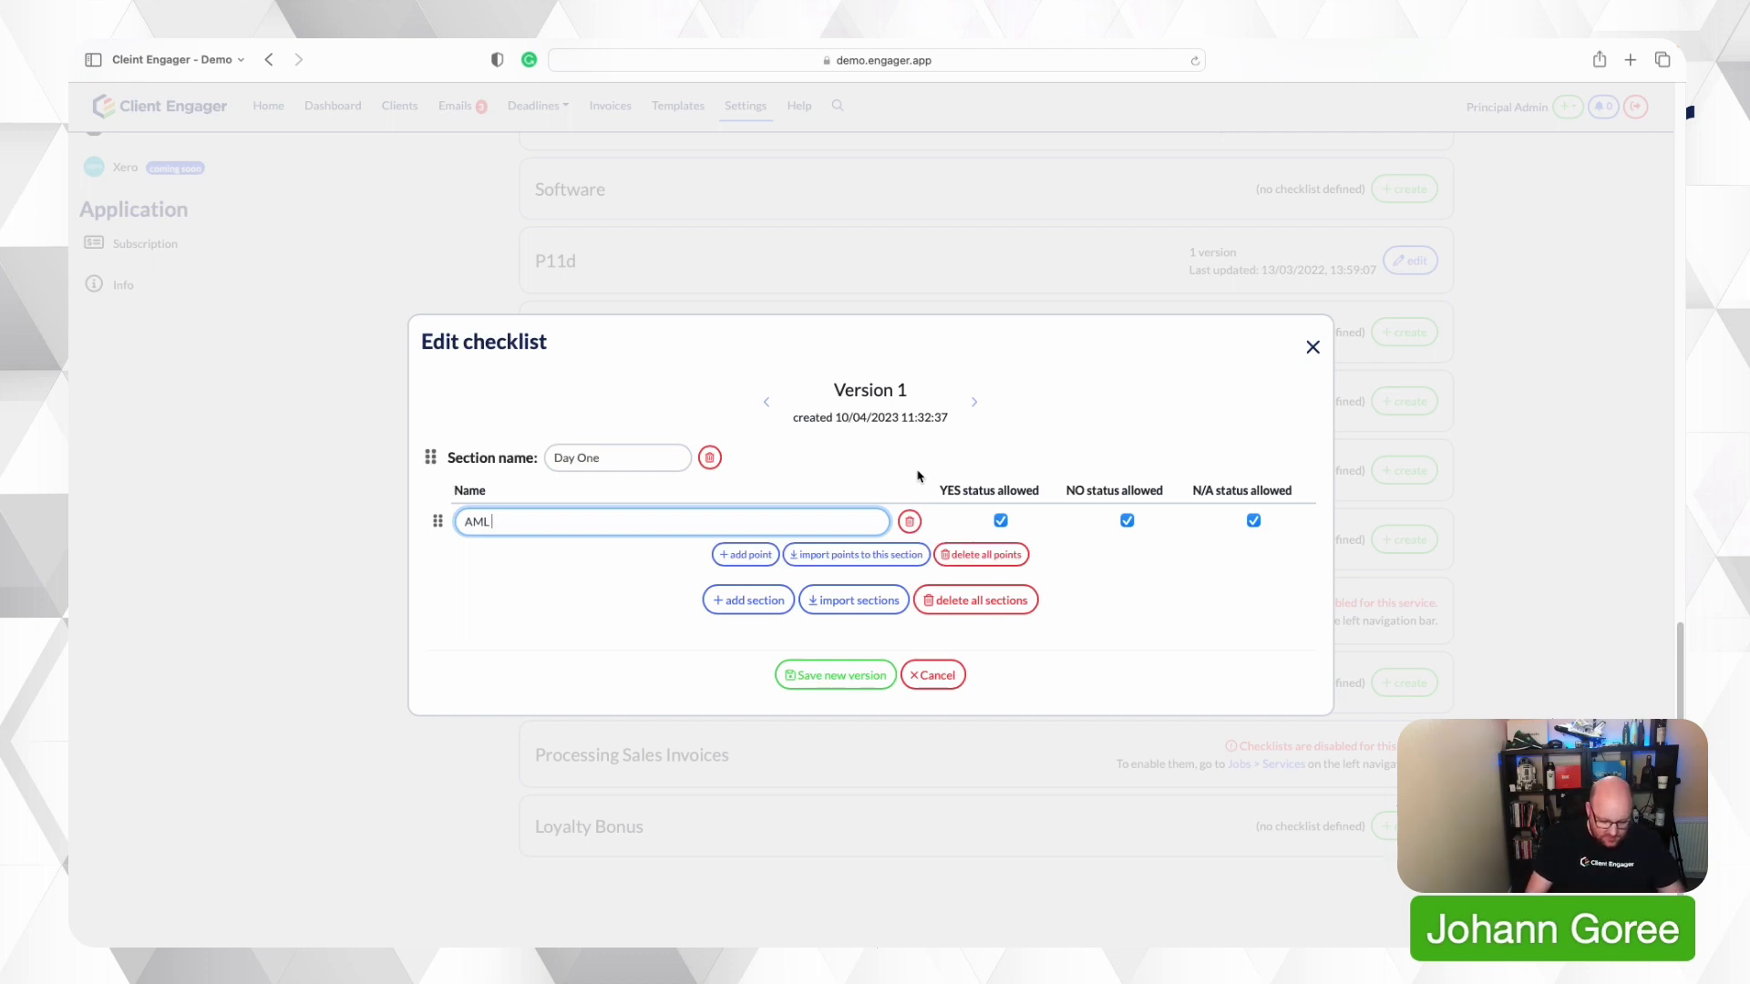
pyautogui.write('Onb')
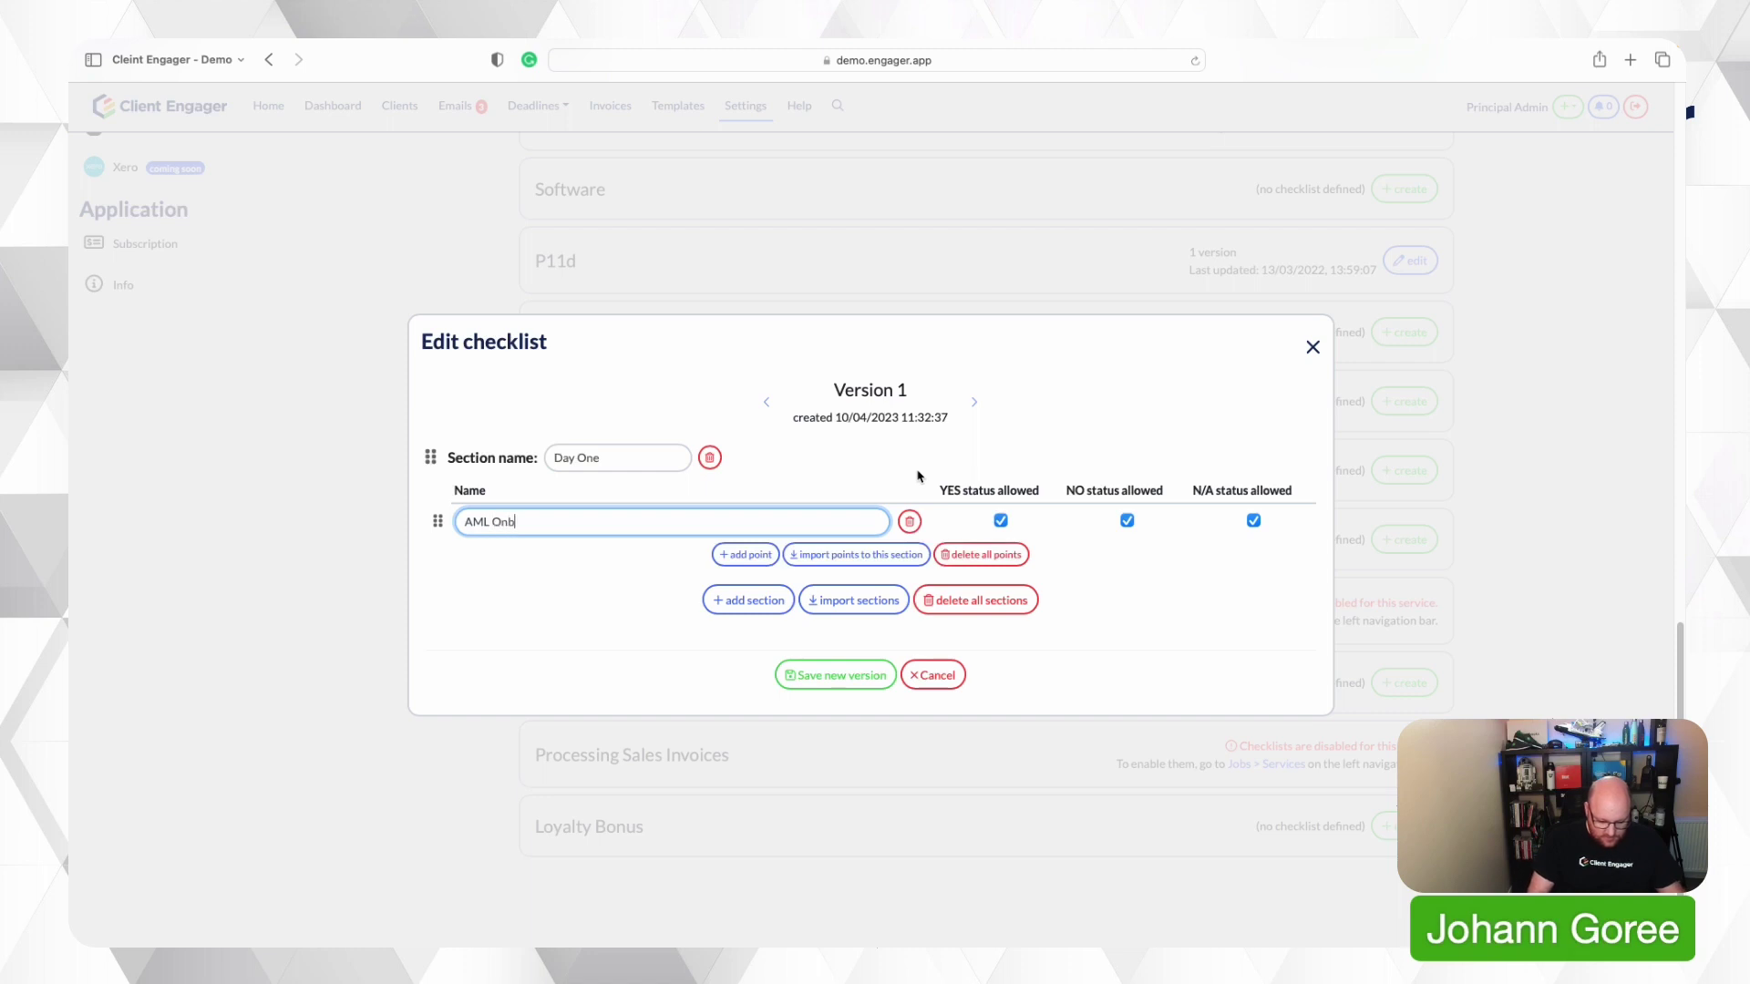
pyautogui.write('oardign link sent v')
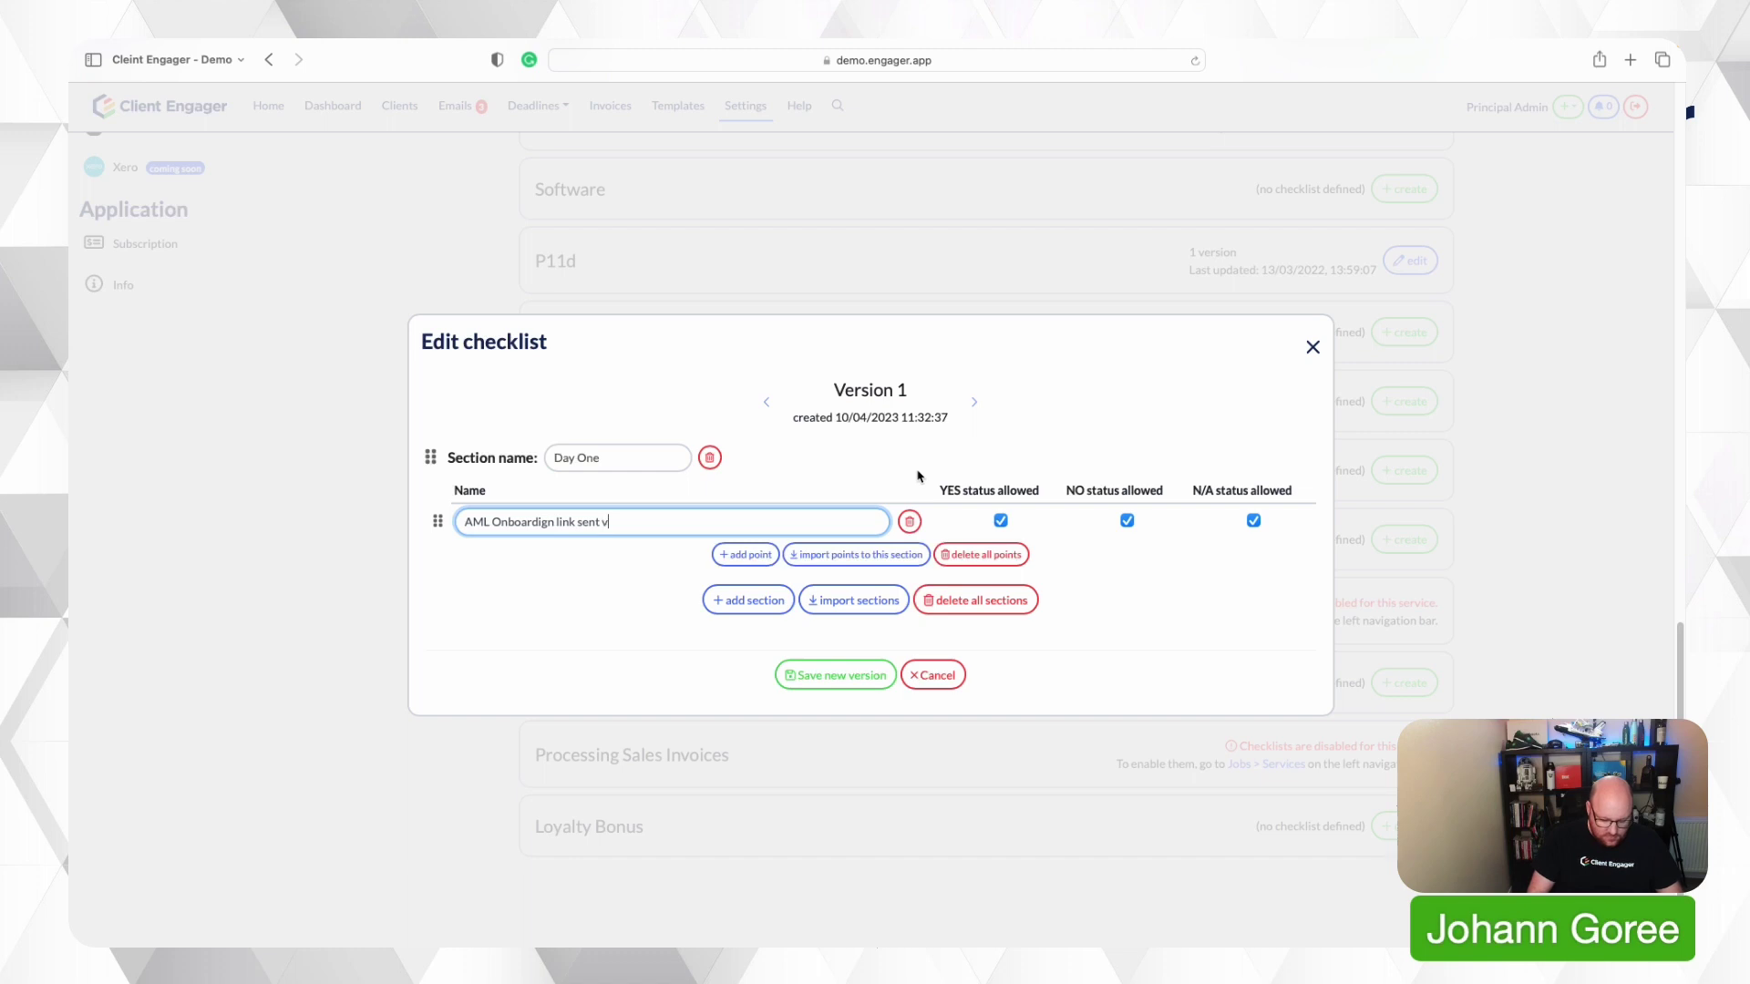
pyautogui.write('ia Xama')
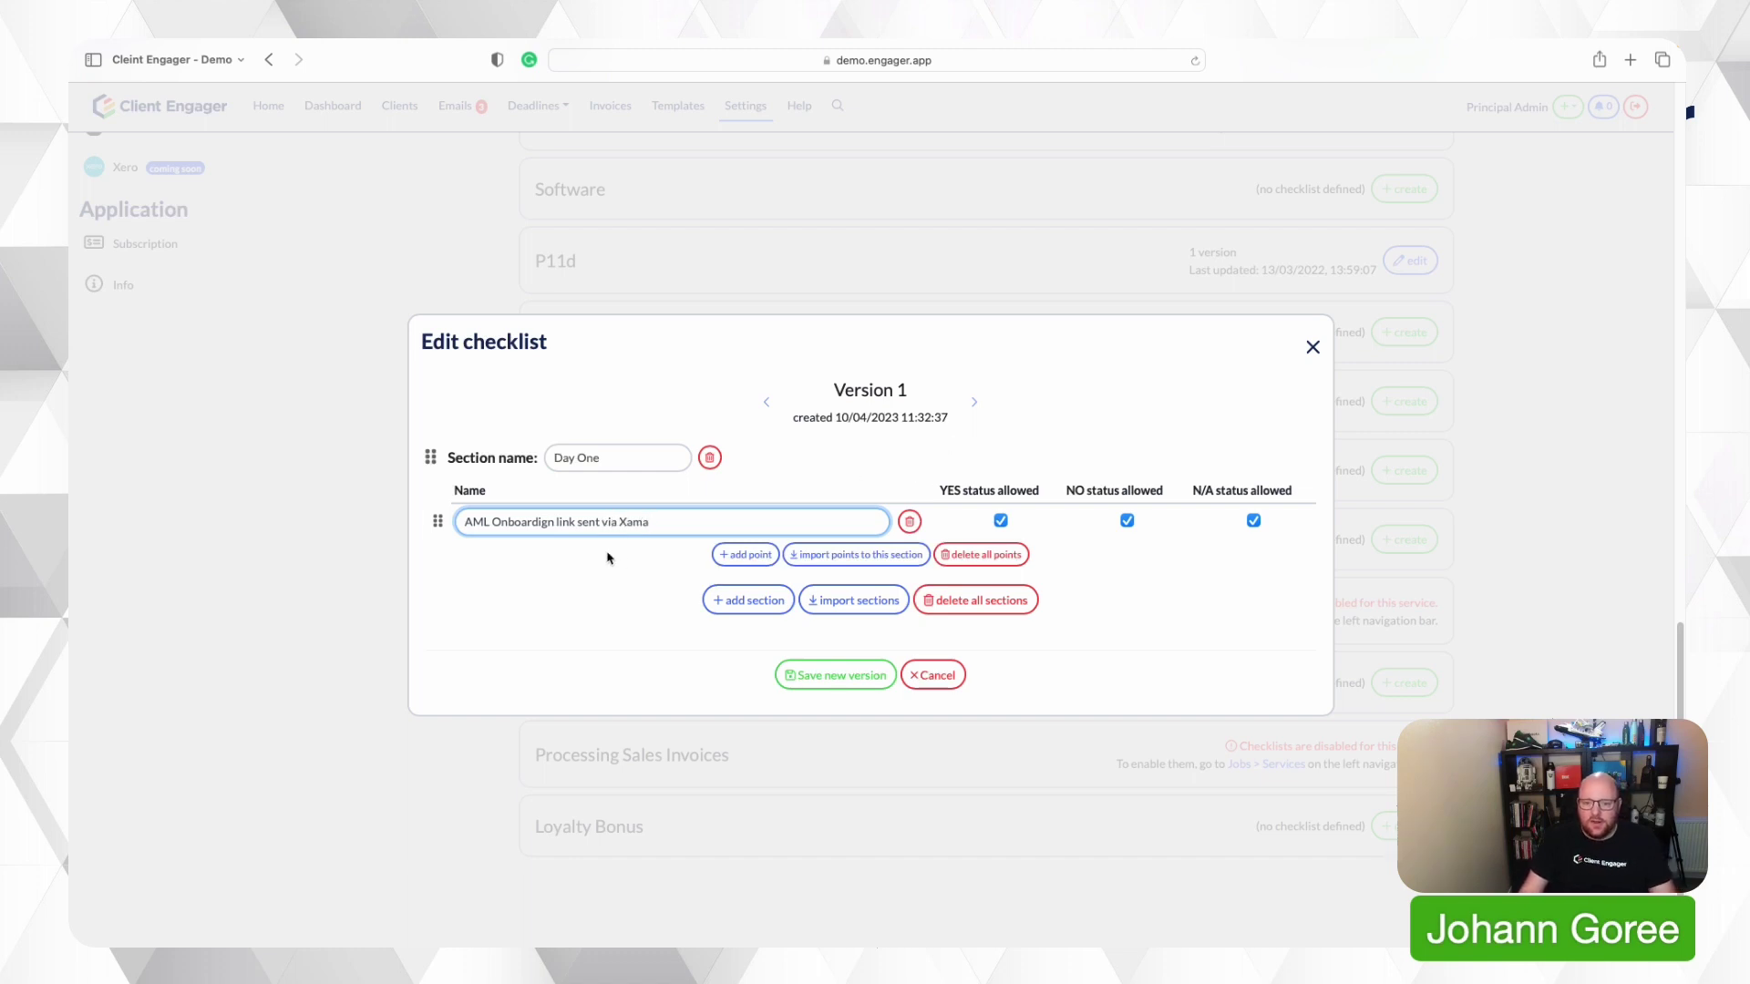
pyautogui.click(548, 526)
pyautogui.press('BackSpace')
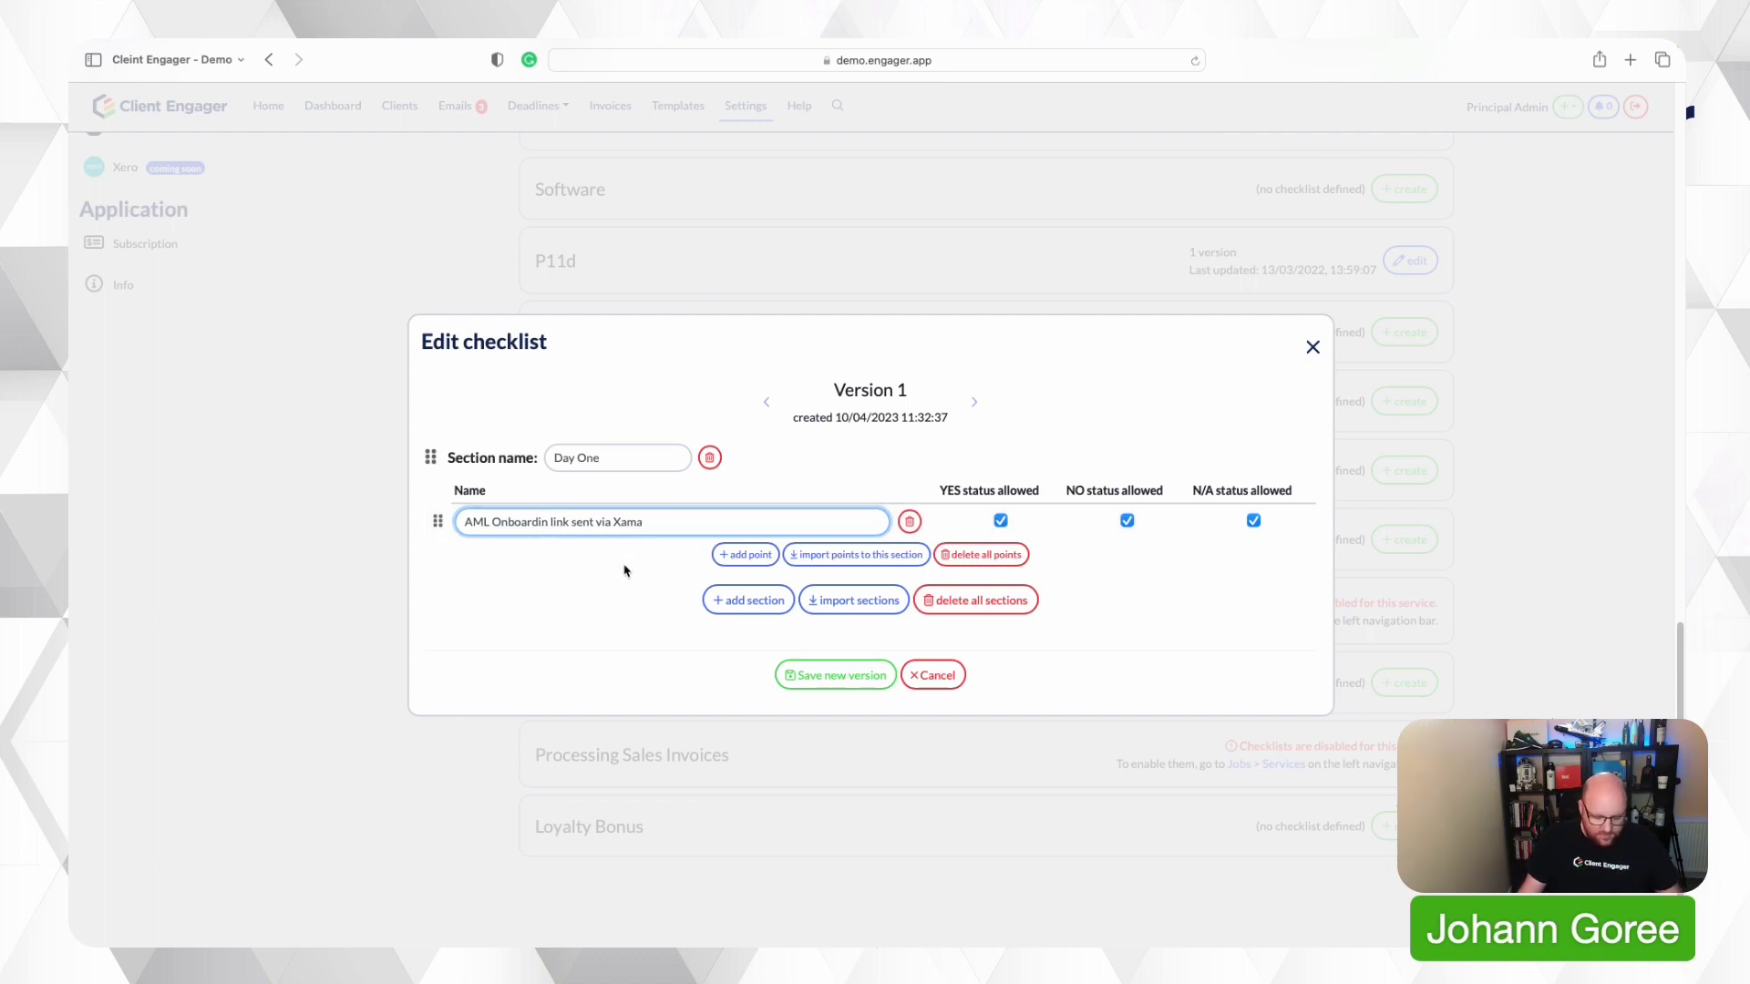
pyautogui.write('g')
pyautogui.click(654, 588)
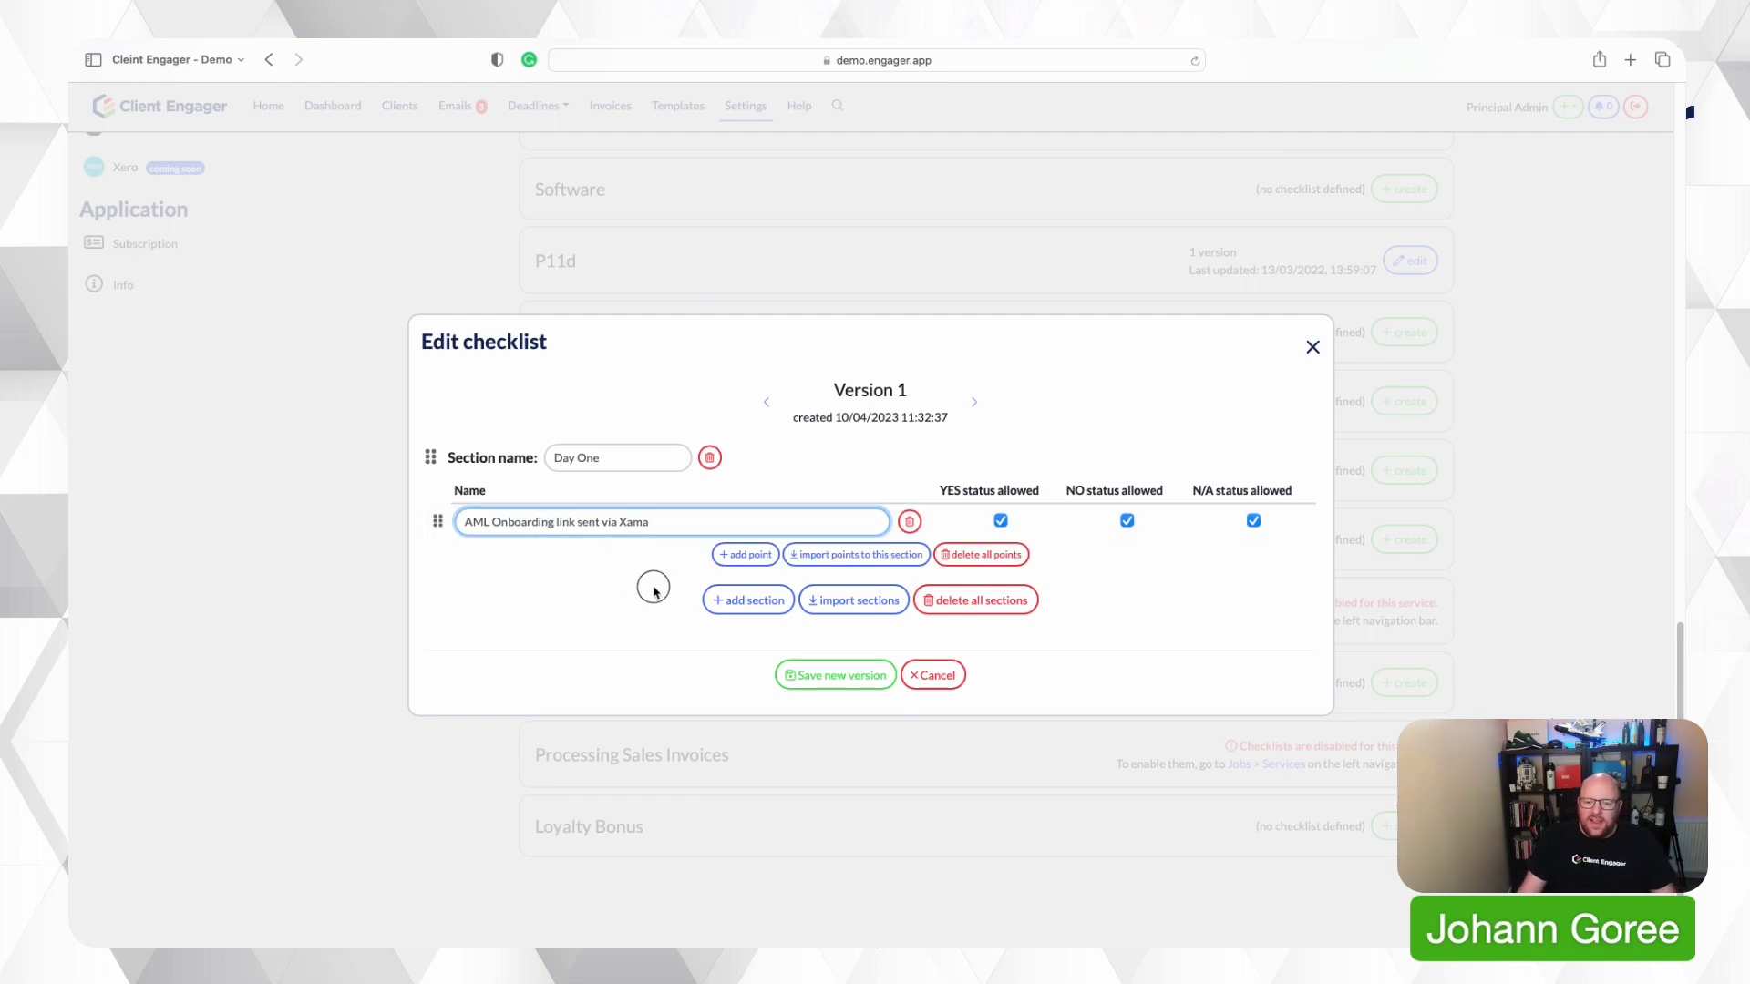
# - Add a second Day One point for sending the welcome email
pyautogui.click(741, 552)
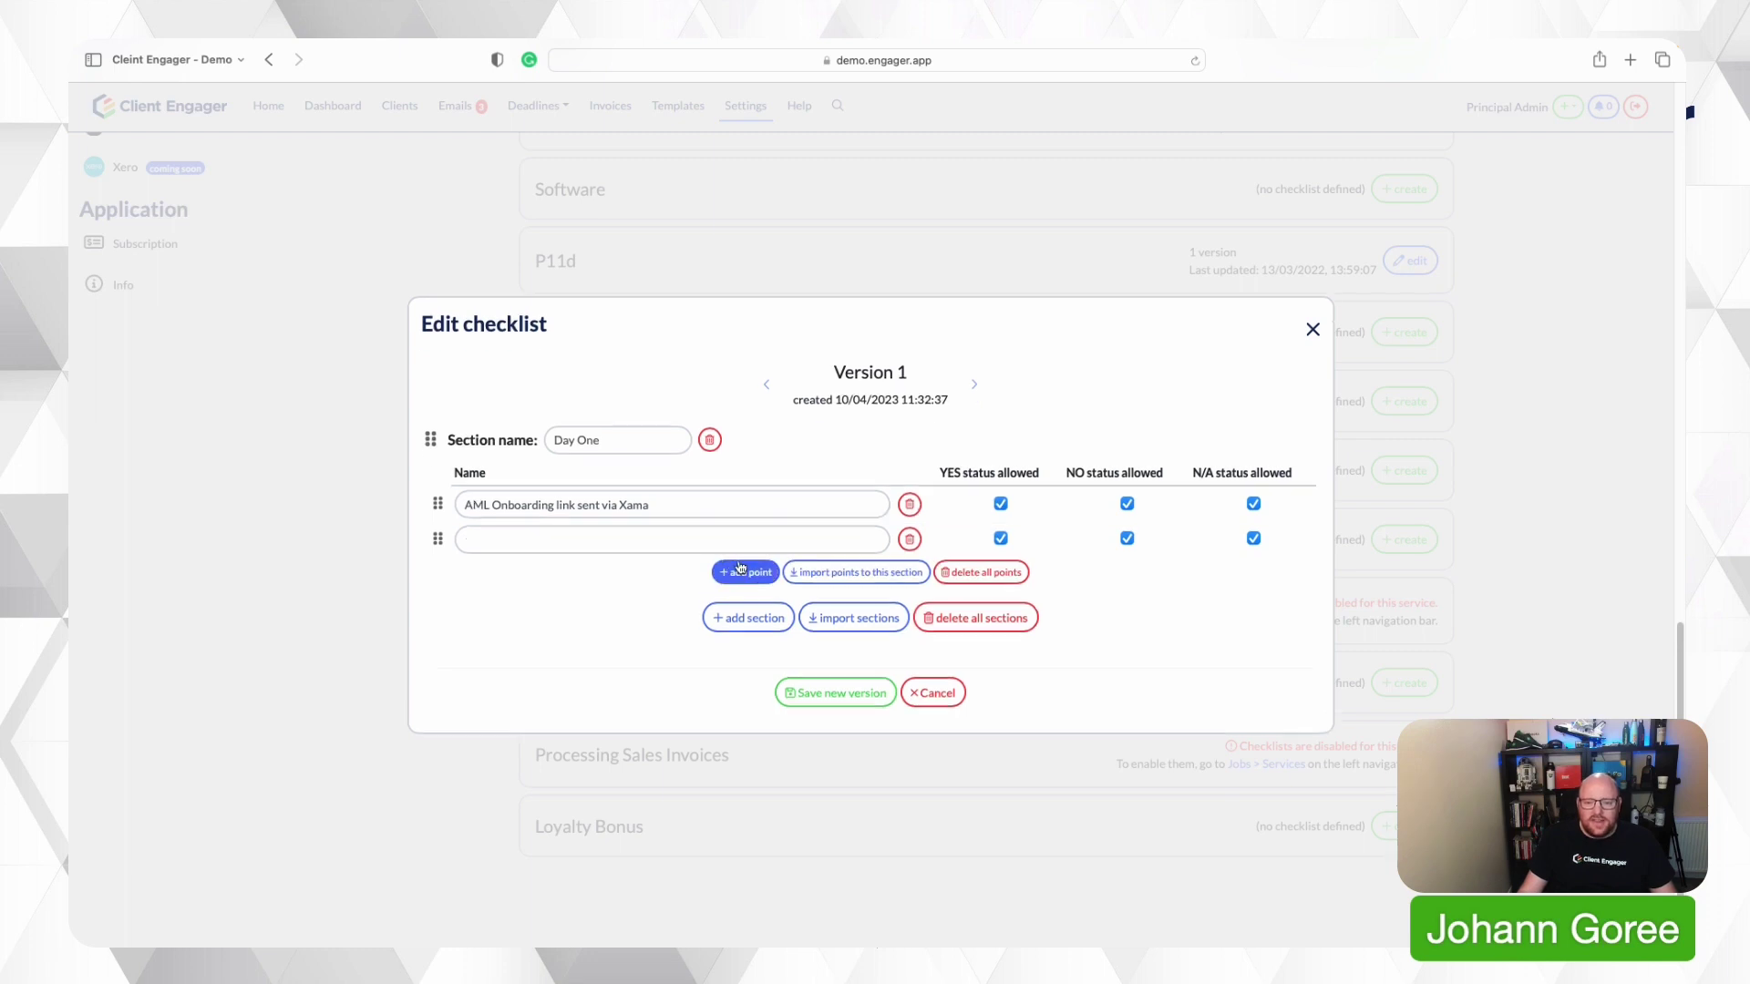
pyautogui.click(634, 545)
pyautogui.write('Sedn')
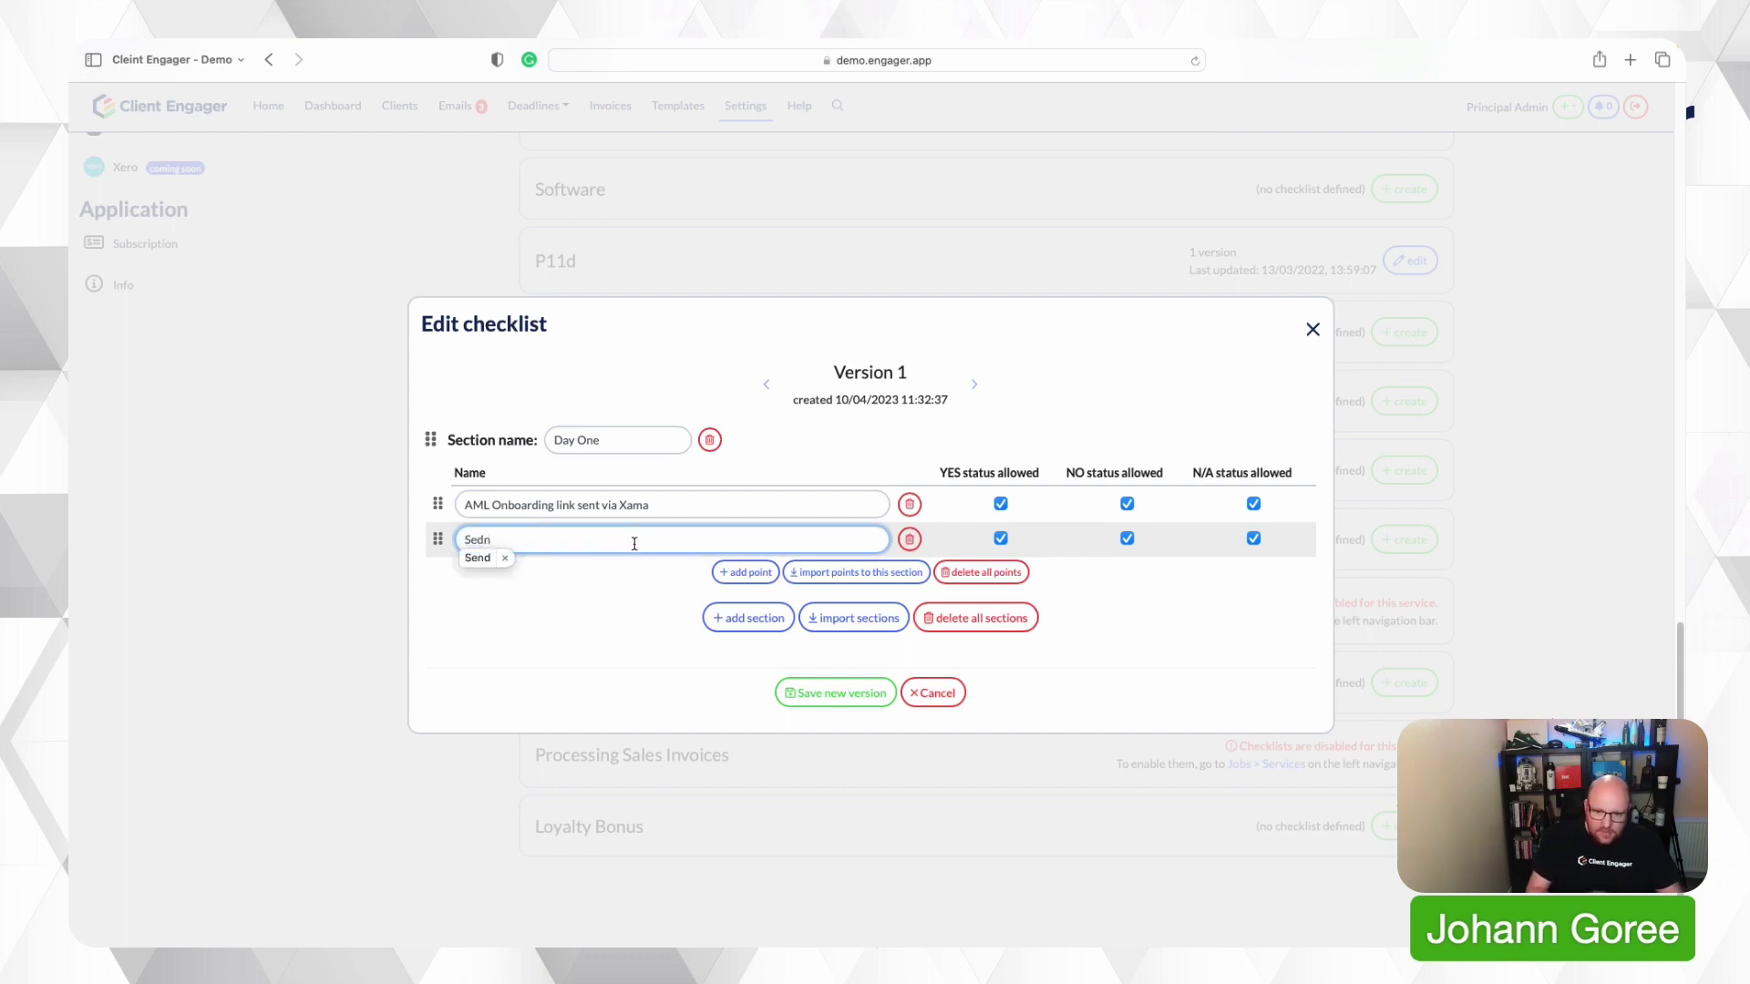
pyautogui.write(' Welocme email')
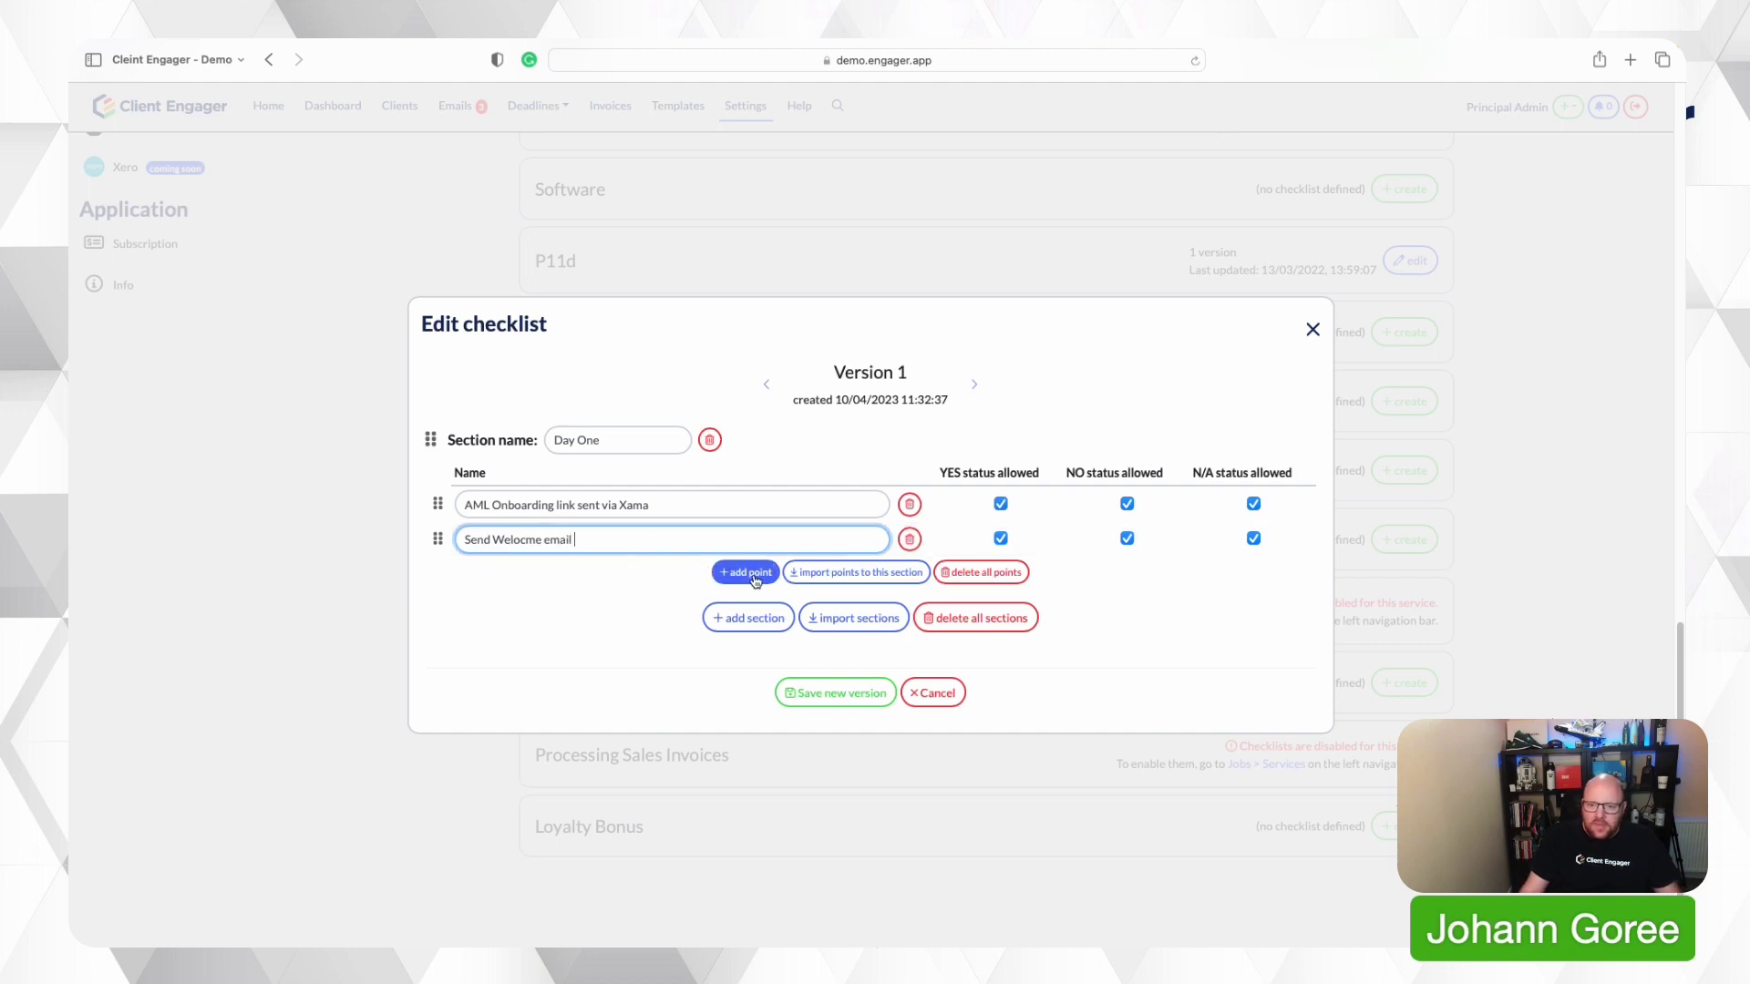
# - Move the welcome point above the AML point and correct it to 'Send Welcome Email'
pyautogui.moveTo(437, 539)
pyautogui.mouseDown()
pyautogui.moveTo(437, 504)
pyautogui.moveTo(451, 521)
pyautogui.mouseUp()
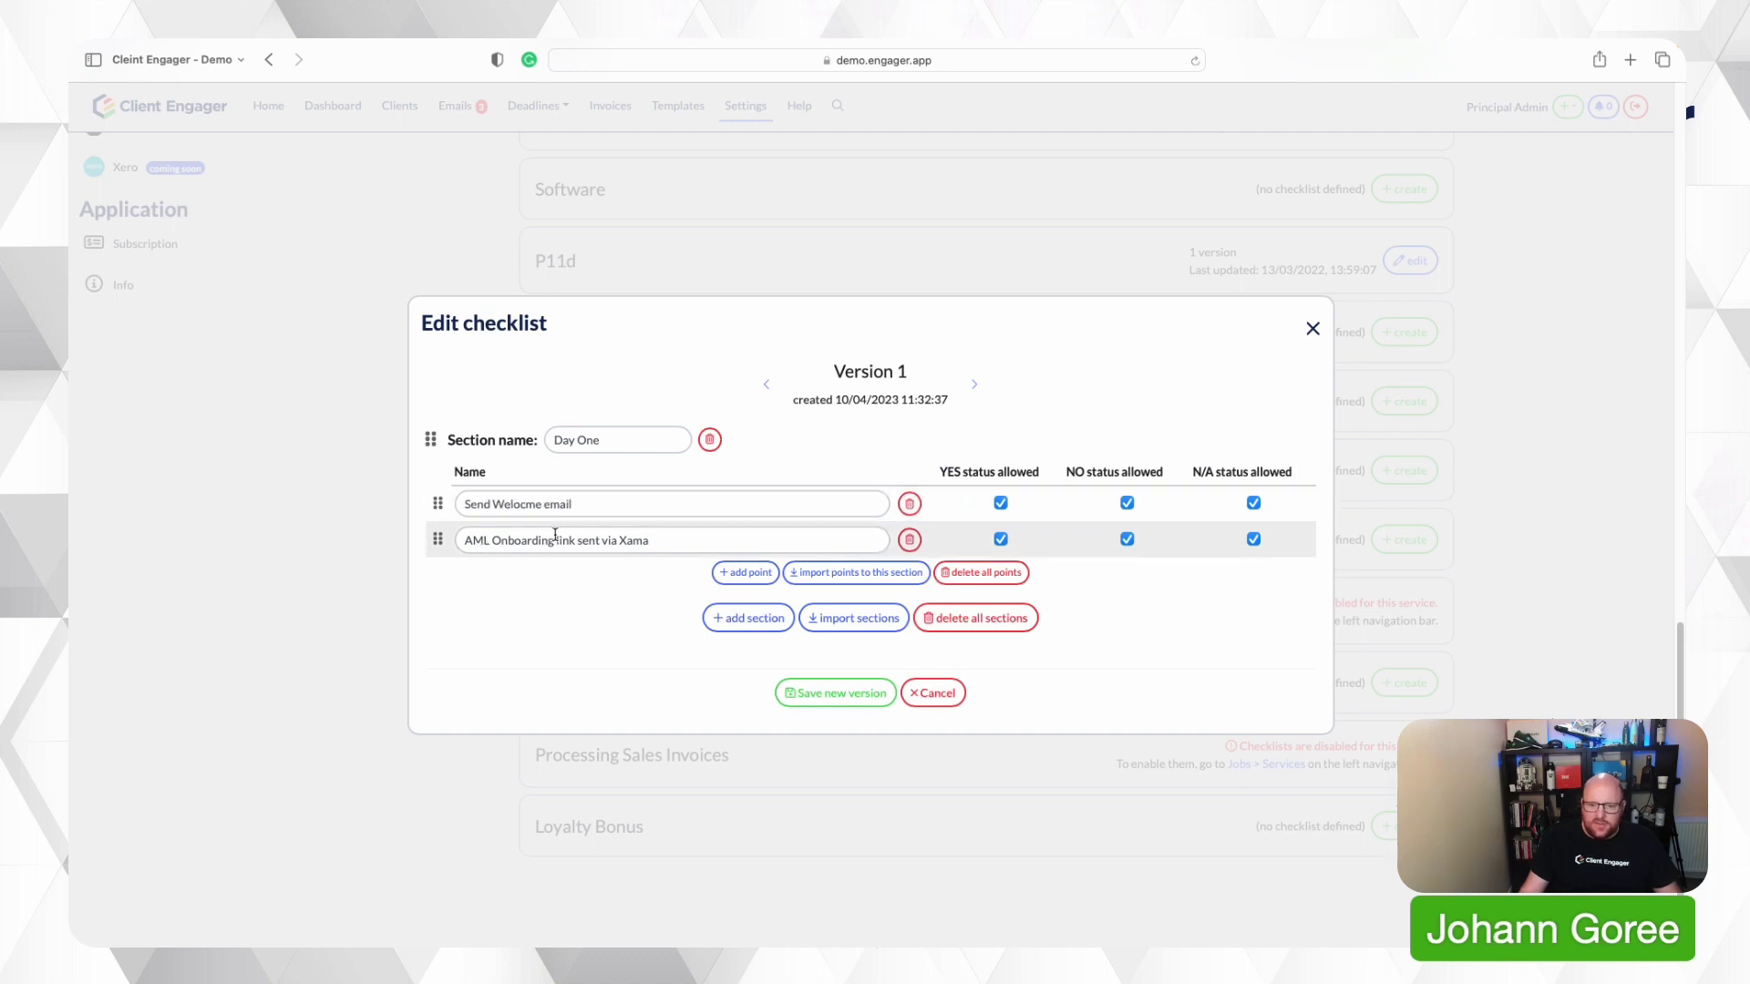
pyautogui.click(529, 504)
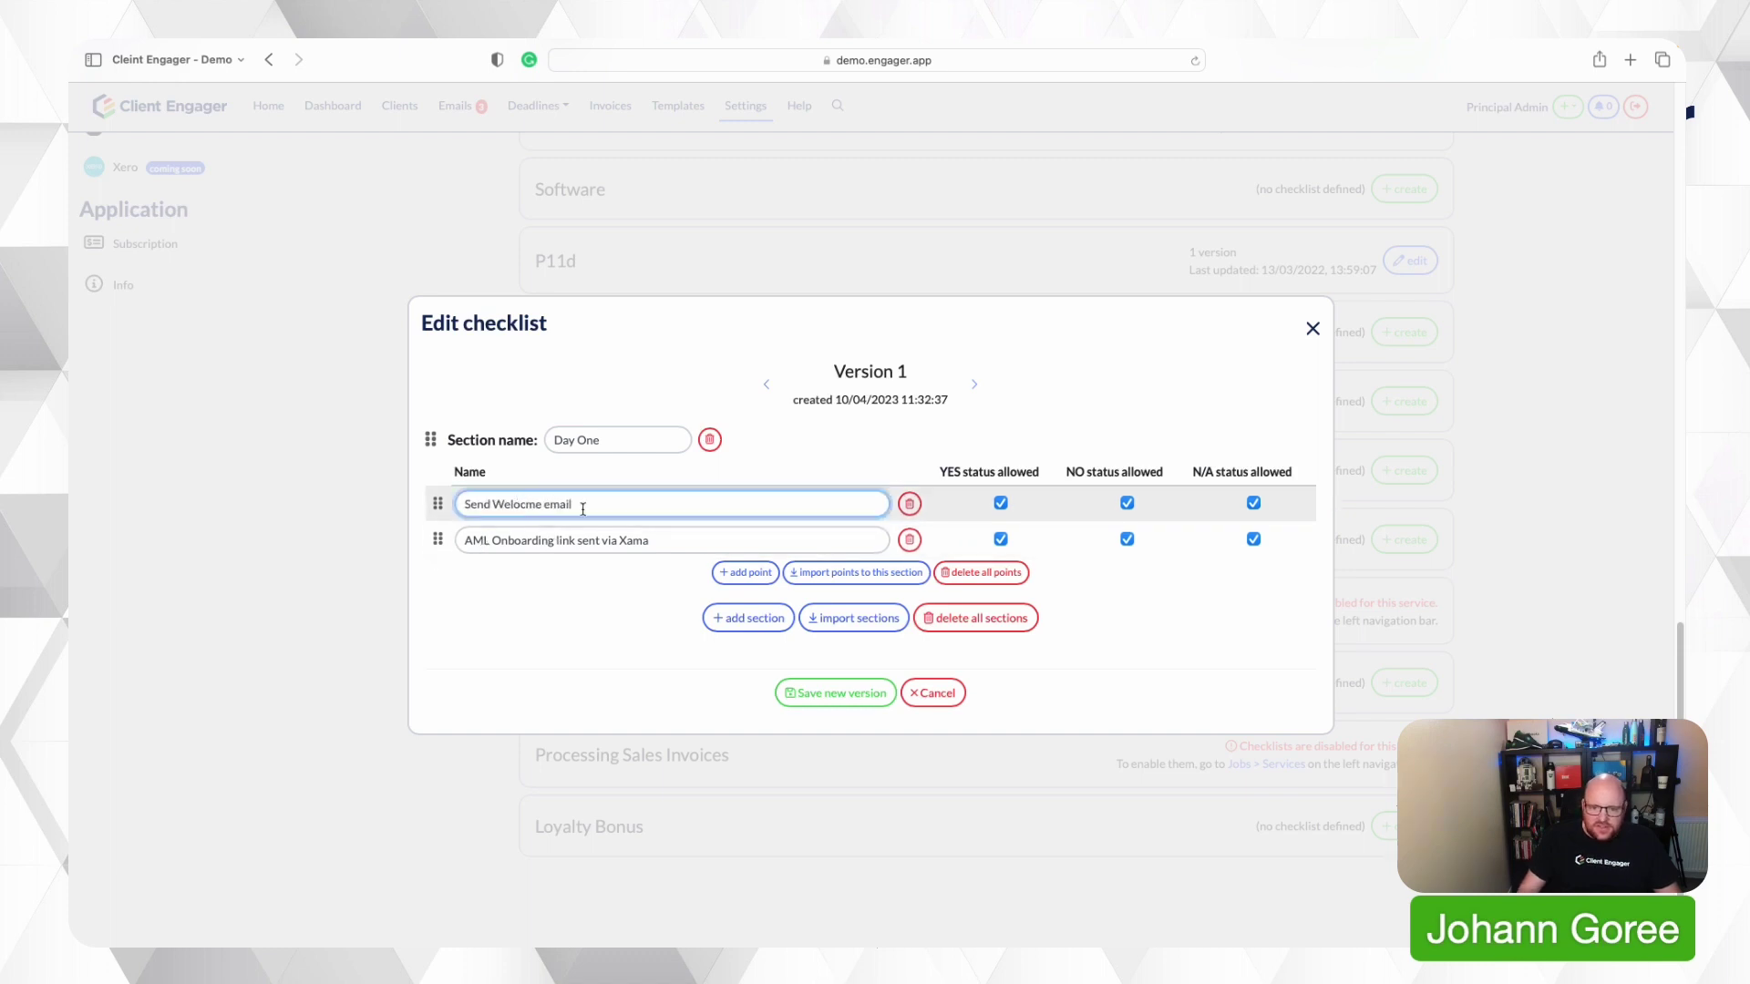
pyautogui.press('BackSpace')
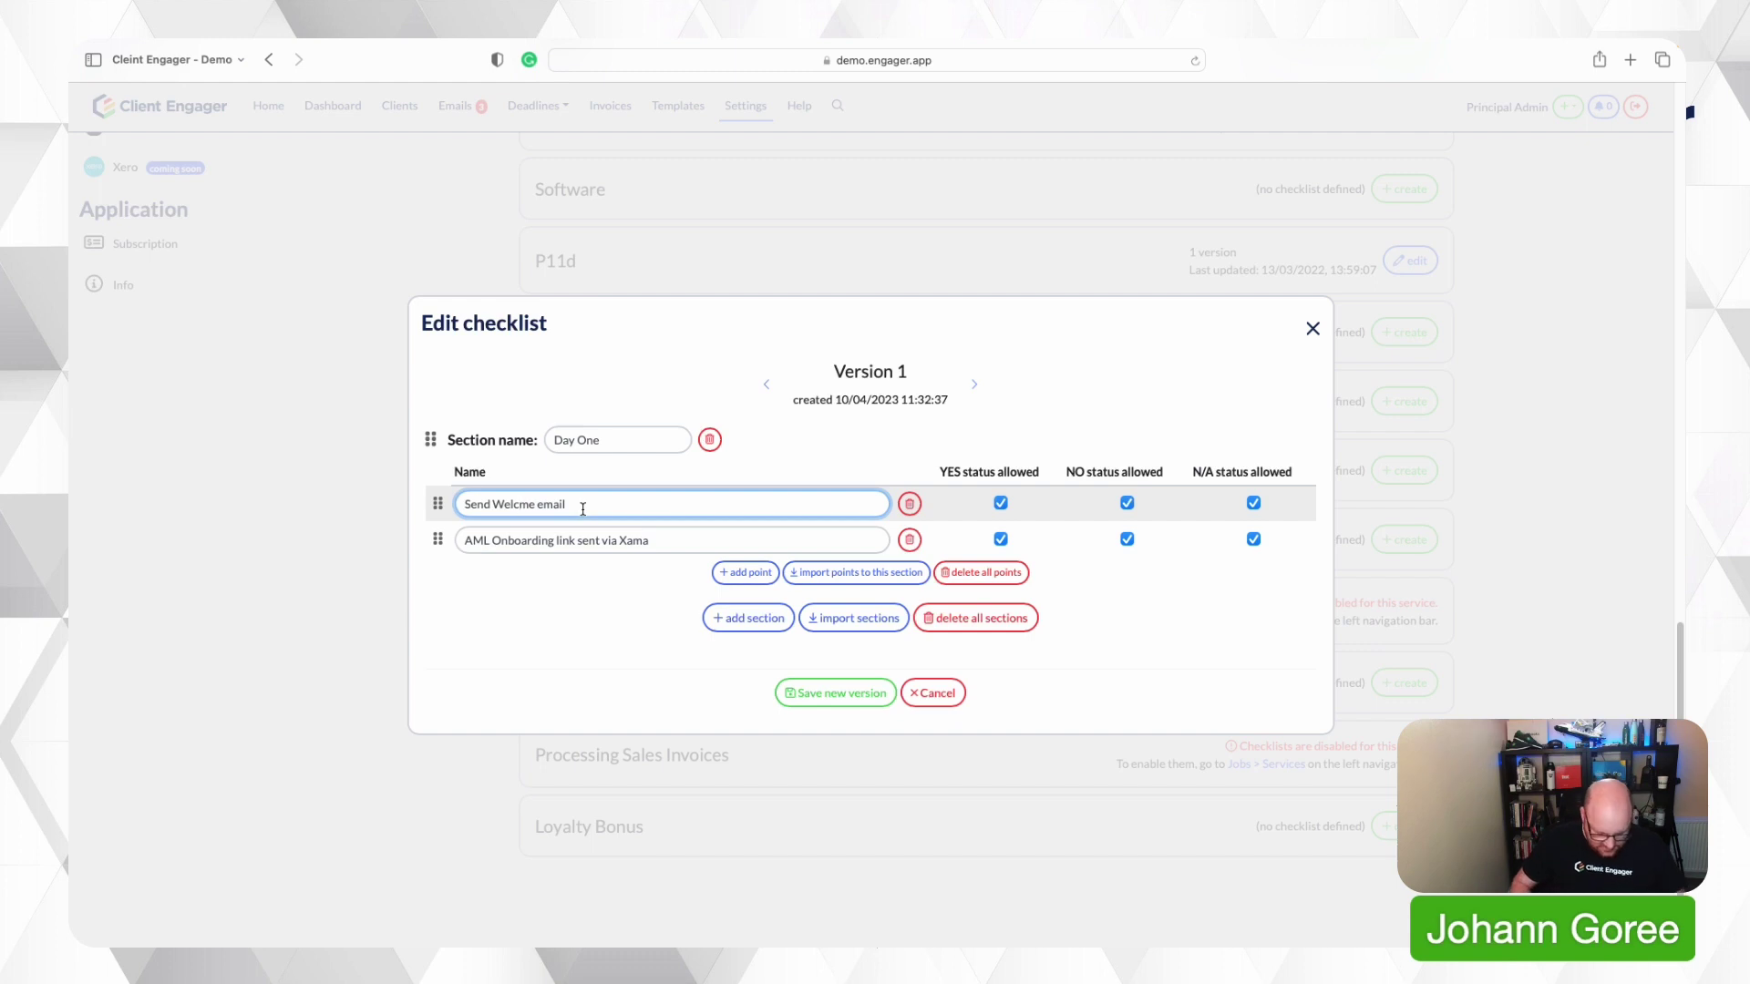
pyautogui.write('o')
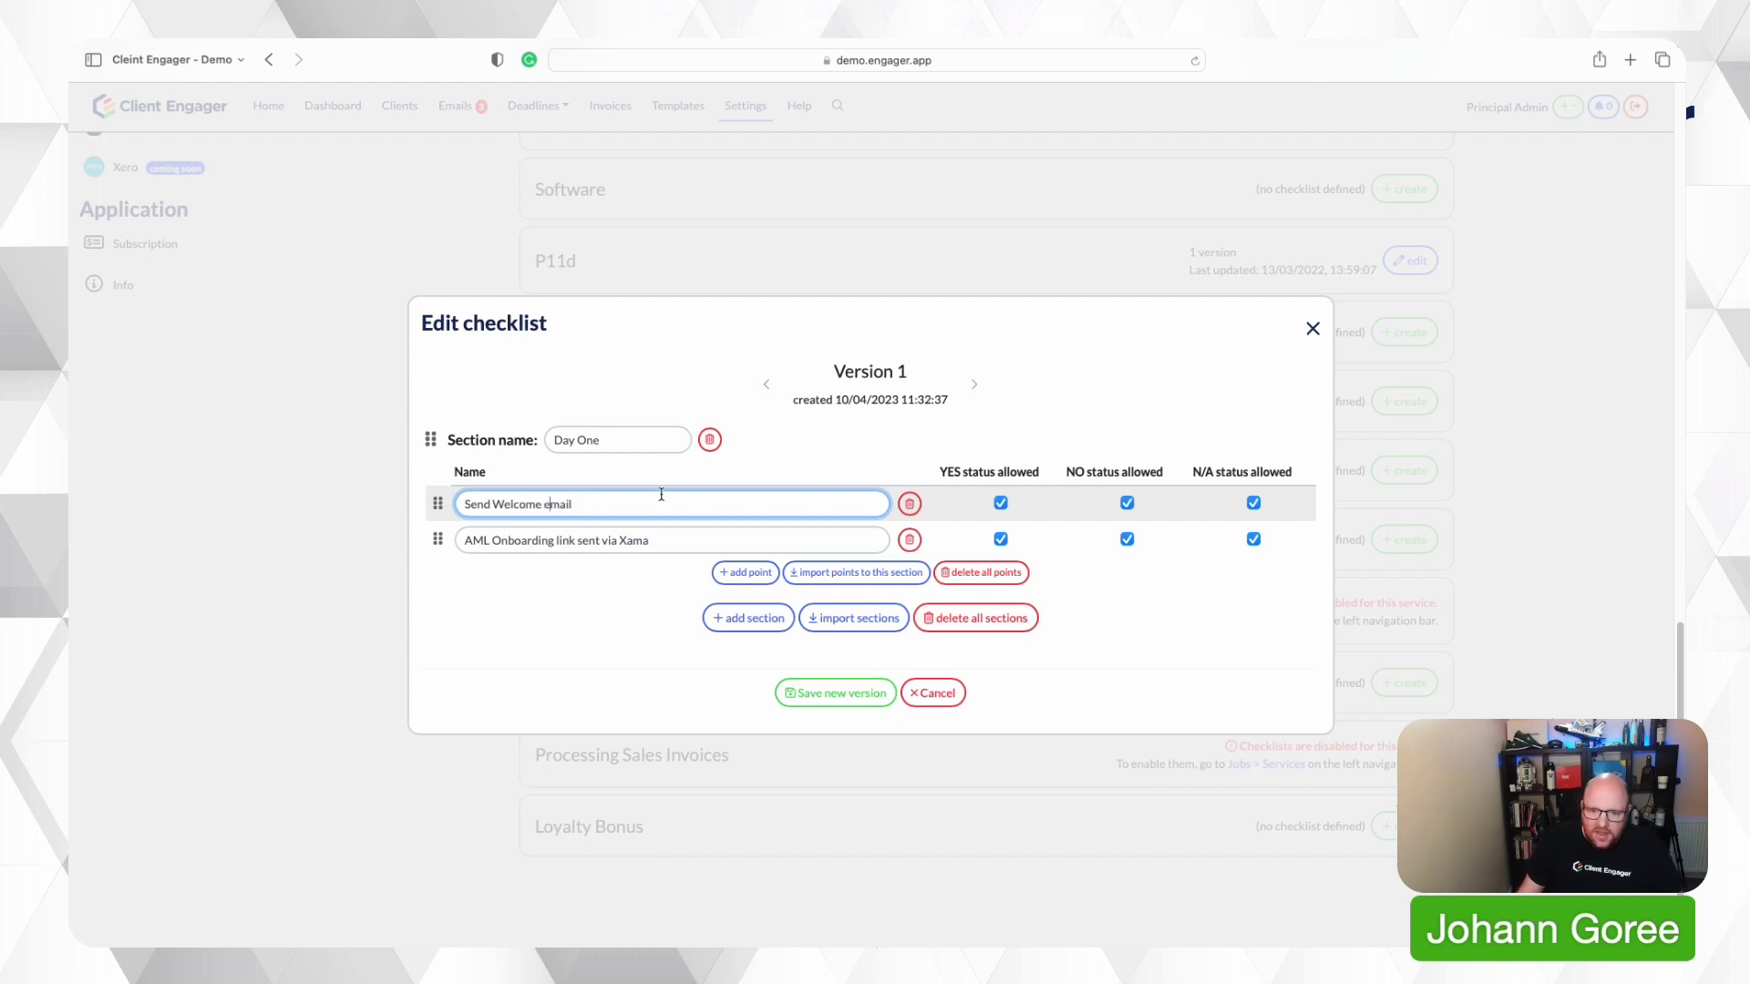
pyautogui.press('BackSpace')
pyautogui.write('E')
pyautogui.click(659, 587)
# - Add a Day One point 'Create Reoccuring Invoices'
pyautogui.click(733, 576)
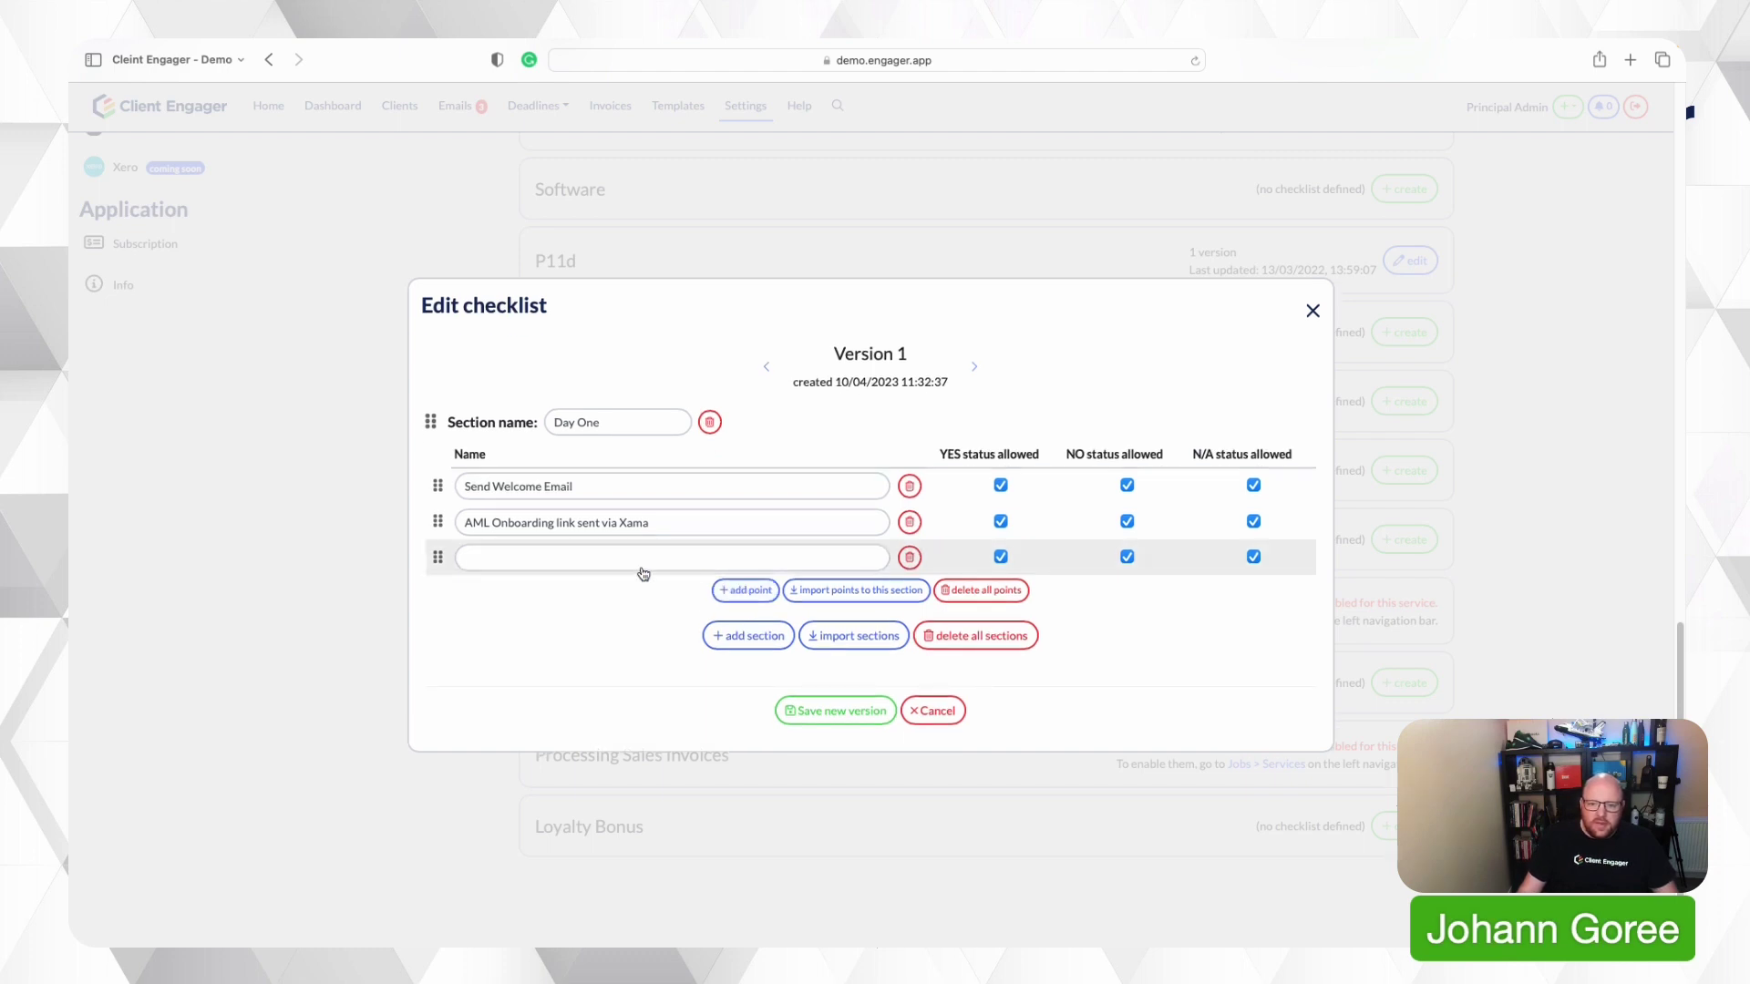
pyautogui.click(641, 567)
pyautogui.write('Ve')
pyautogui.press('BackSpace')
pyautogui.press('BackSpace')
pyautogui.write('Create')
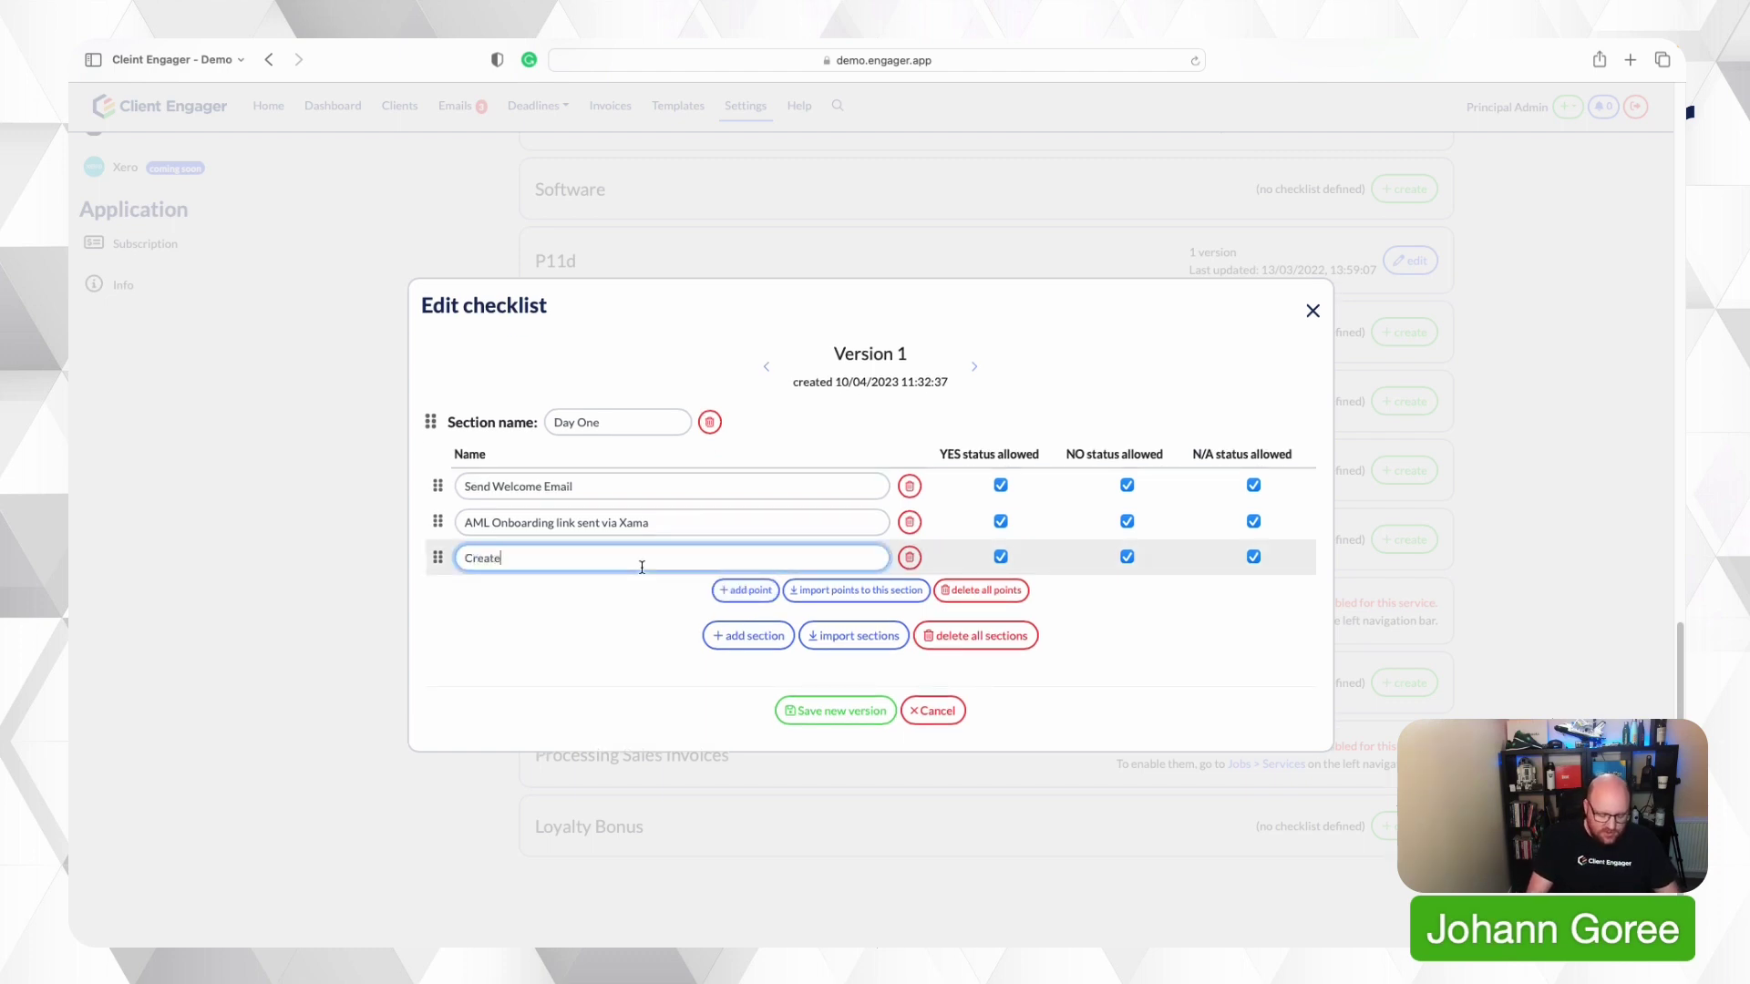
pyautogui.write(' Reqccuring Invoi')
pyautogui.press('BackSpace')
pyautogui.press('BackSpace')
pyautogui.press('BackSpace')
pyautogui.write('voices')
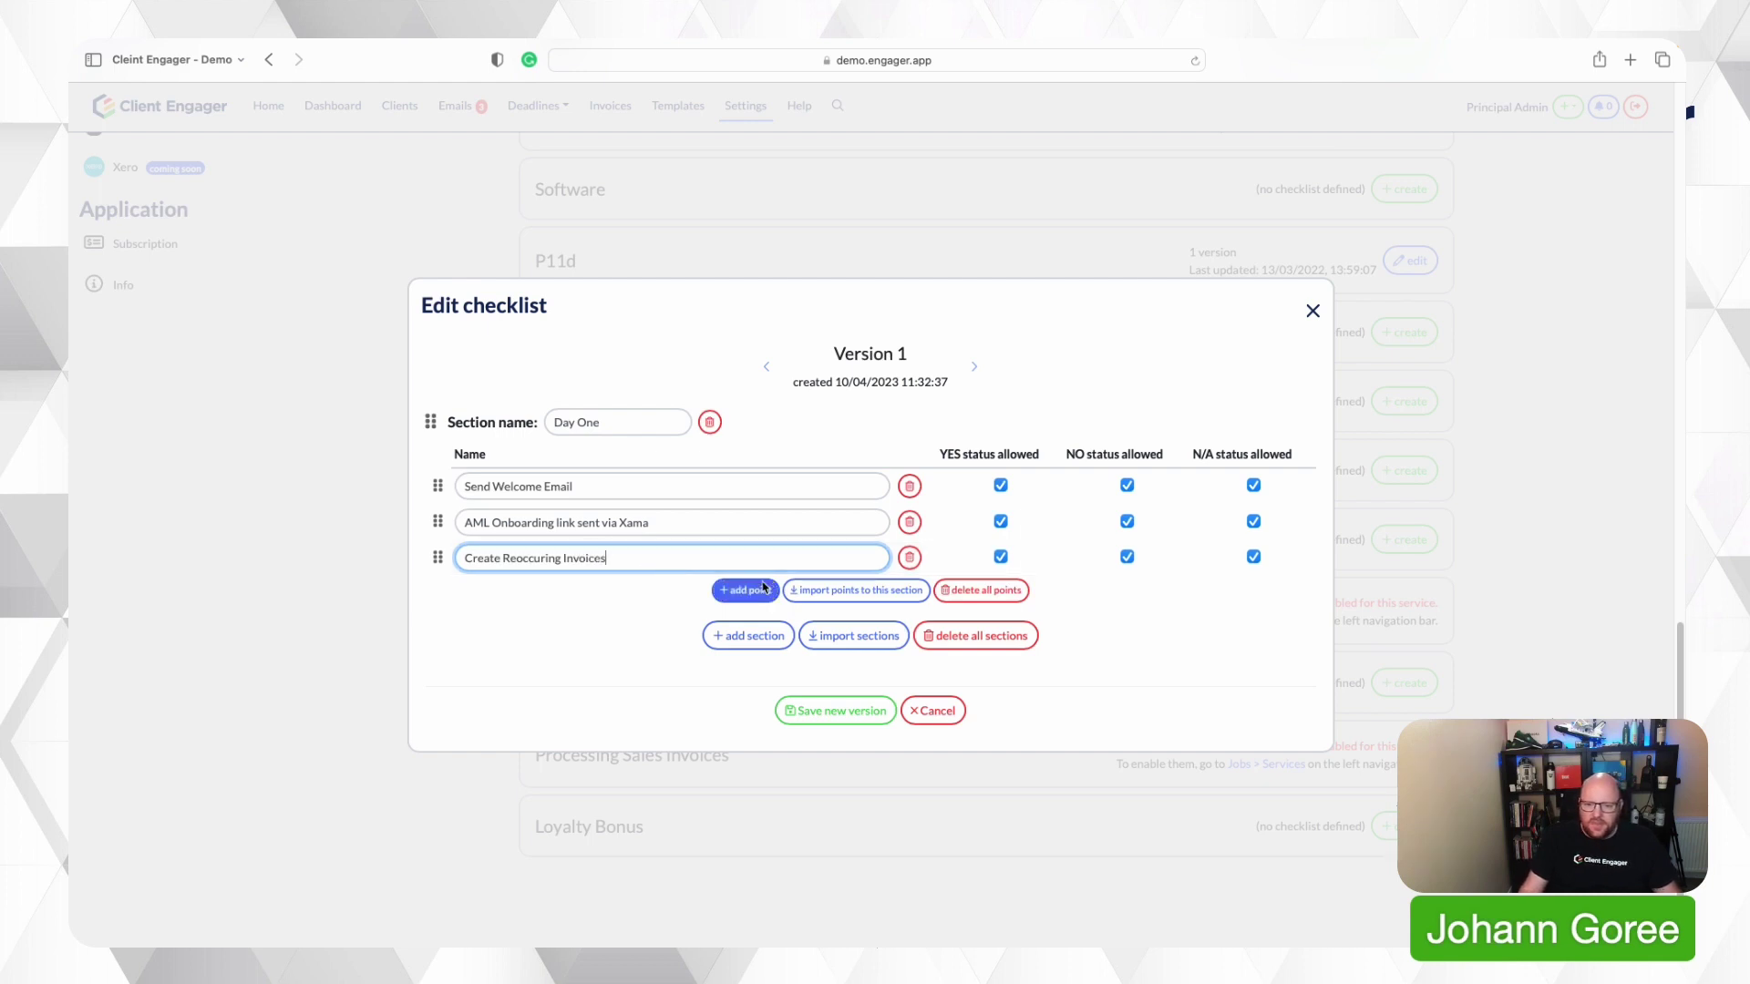
# - Add Day One points 'Create QBO License' and 'Create Dext License'
pyautogui.click(744, 590)
pyautogui.write('Create ')
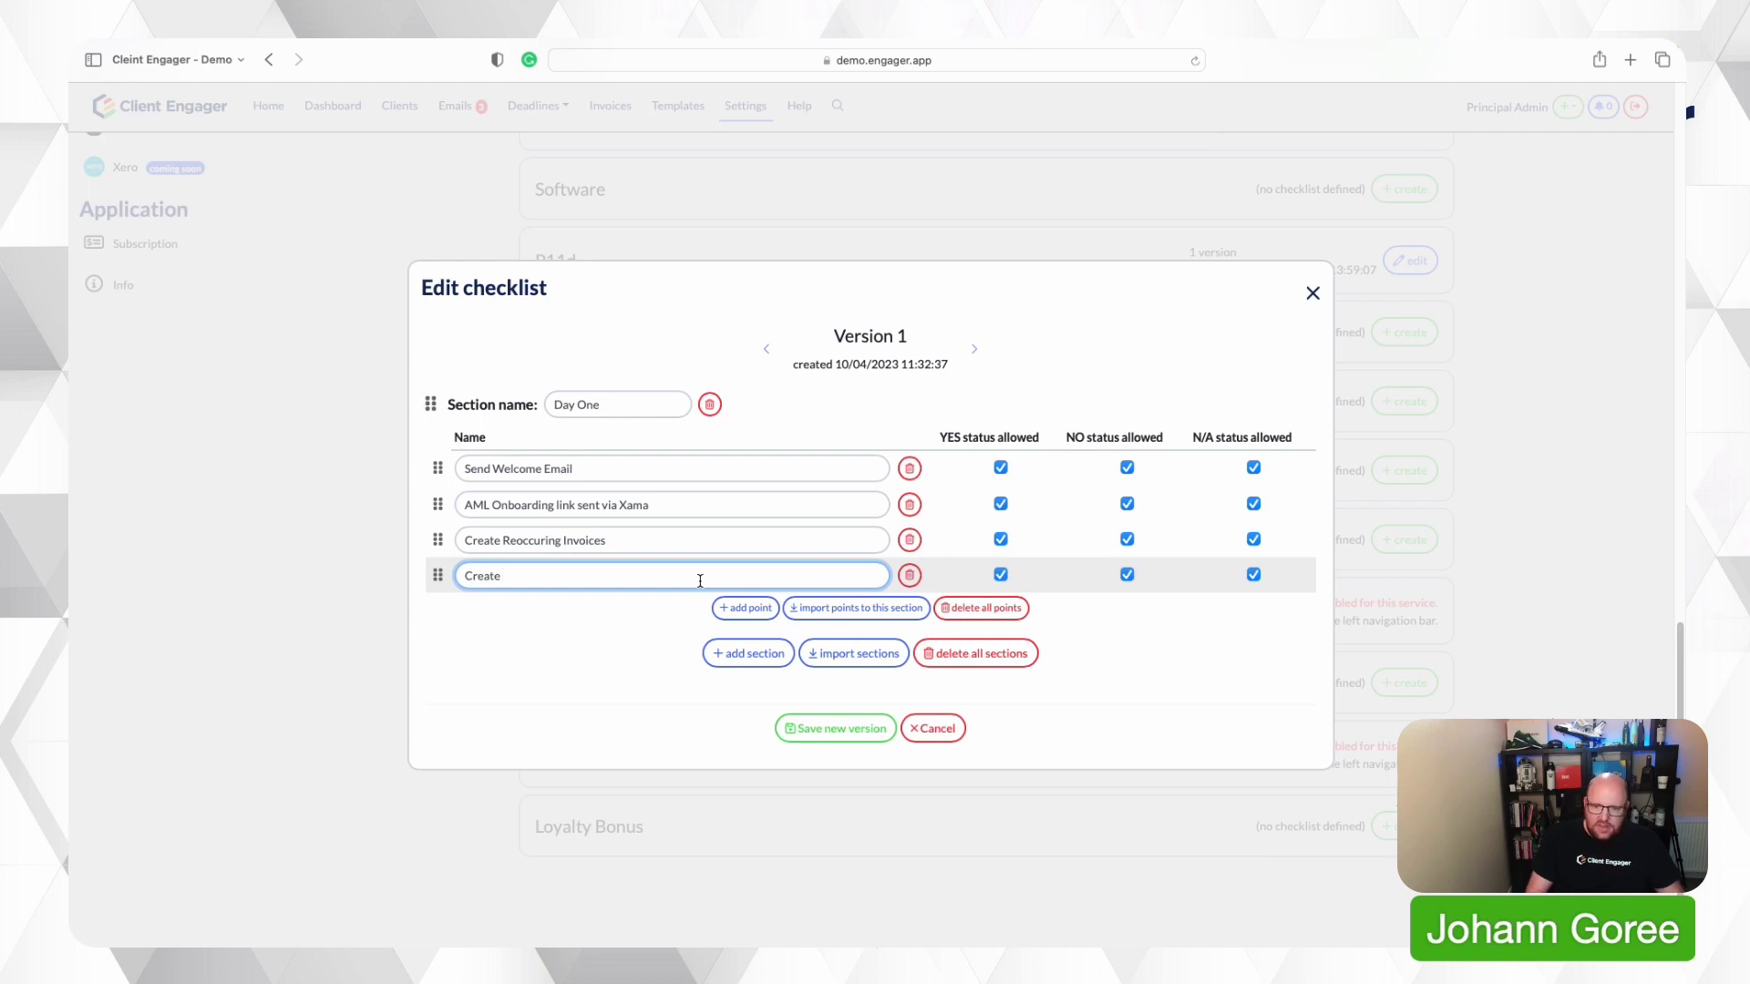
pyautogui.write('QBO Li')
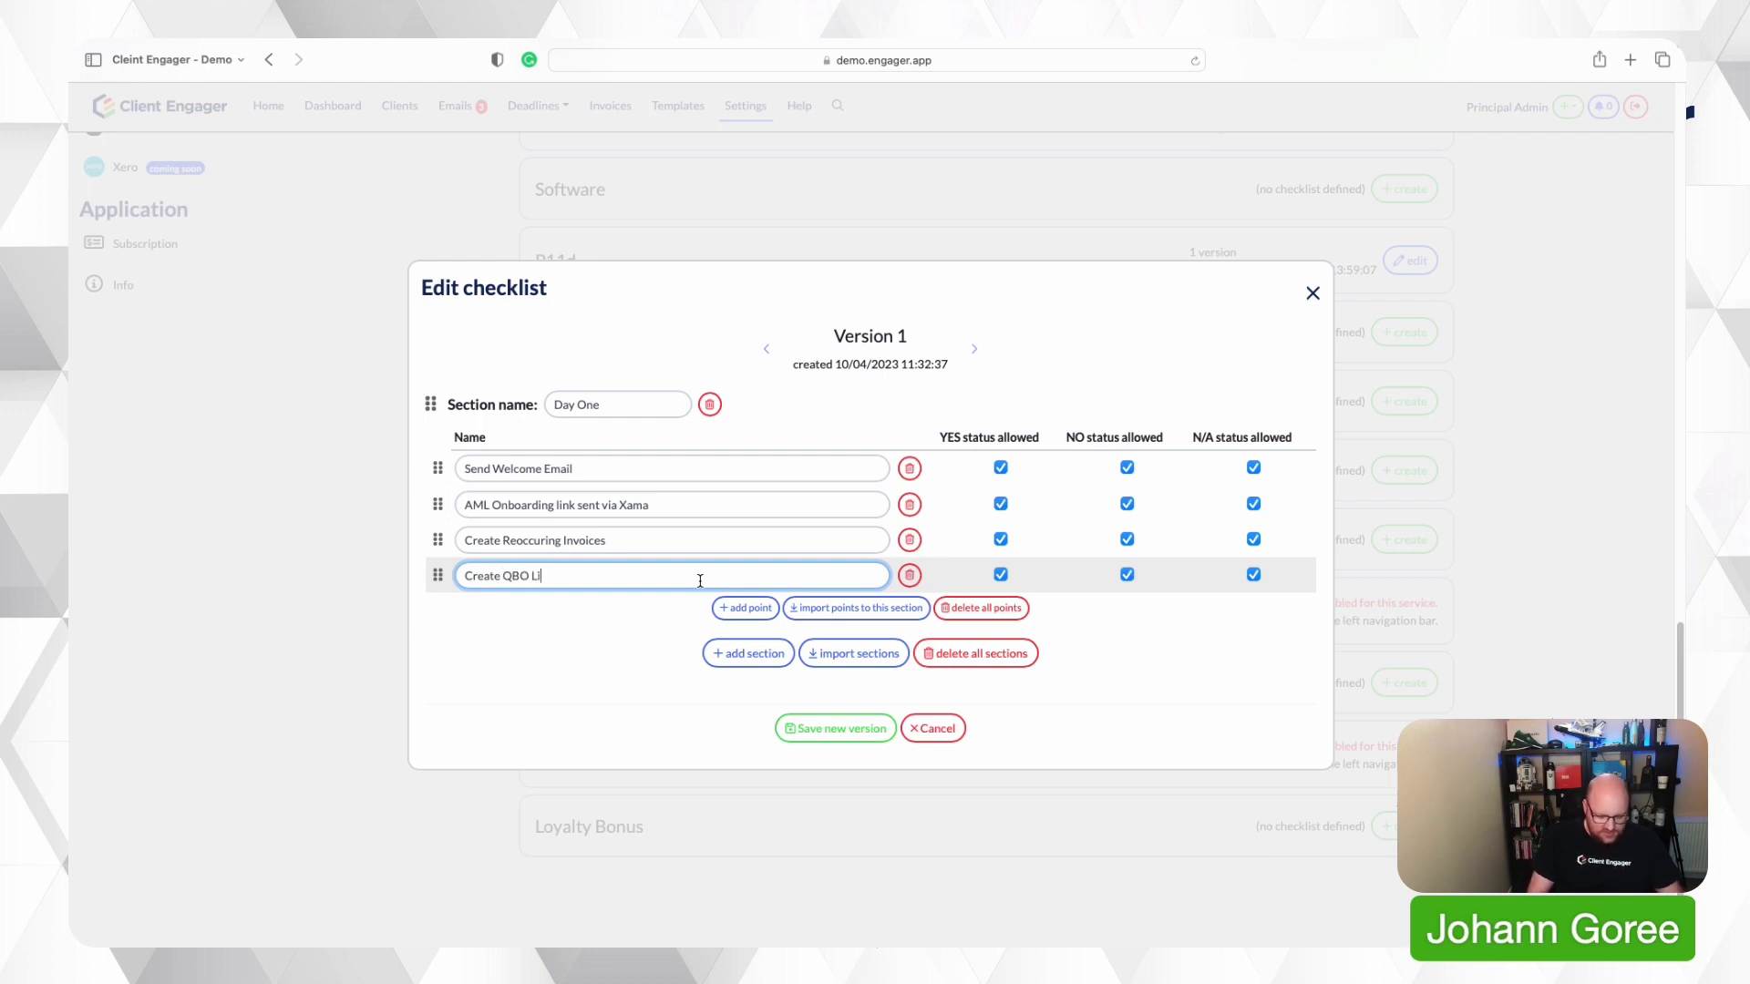
pyautogui.write('cense')
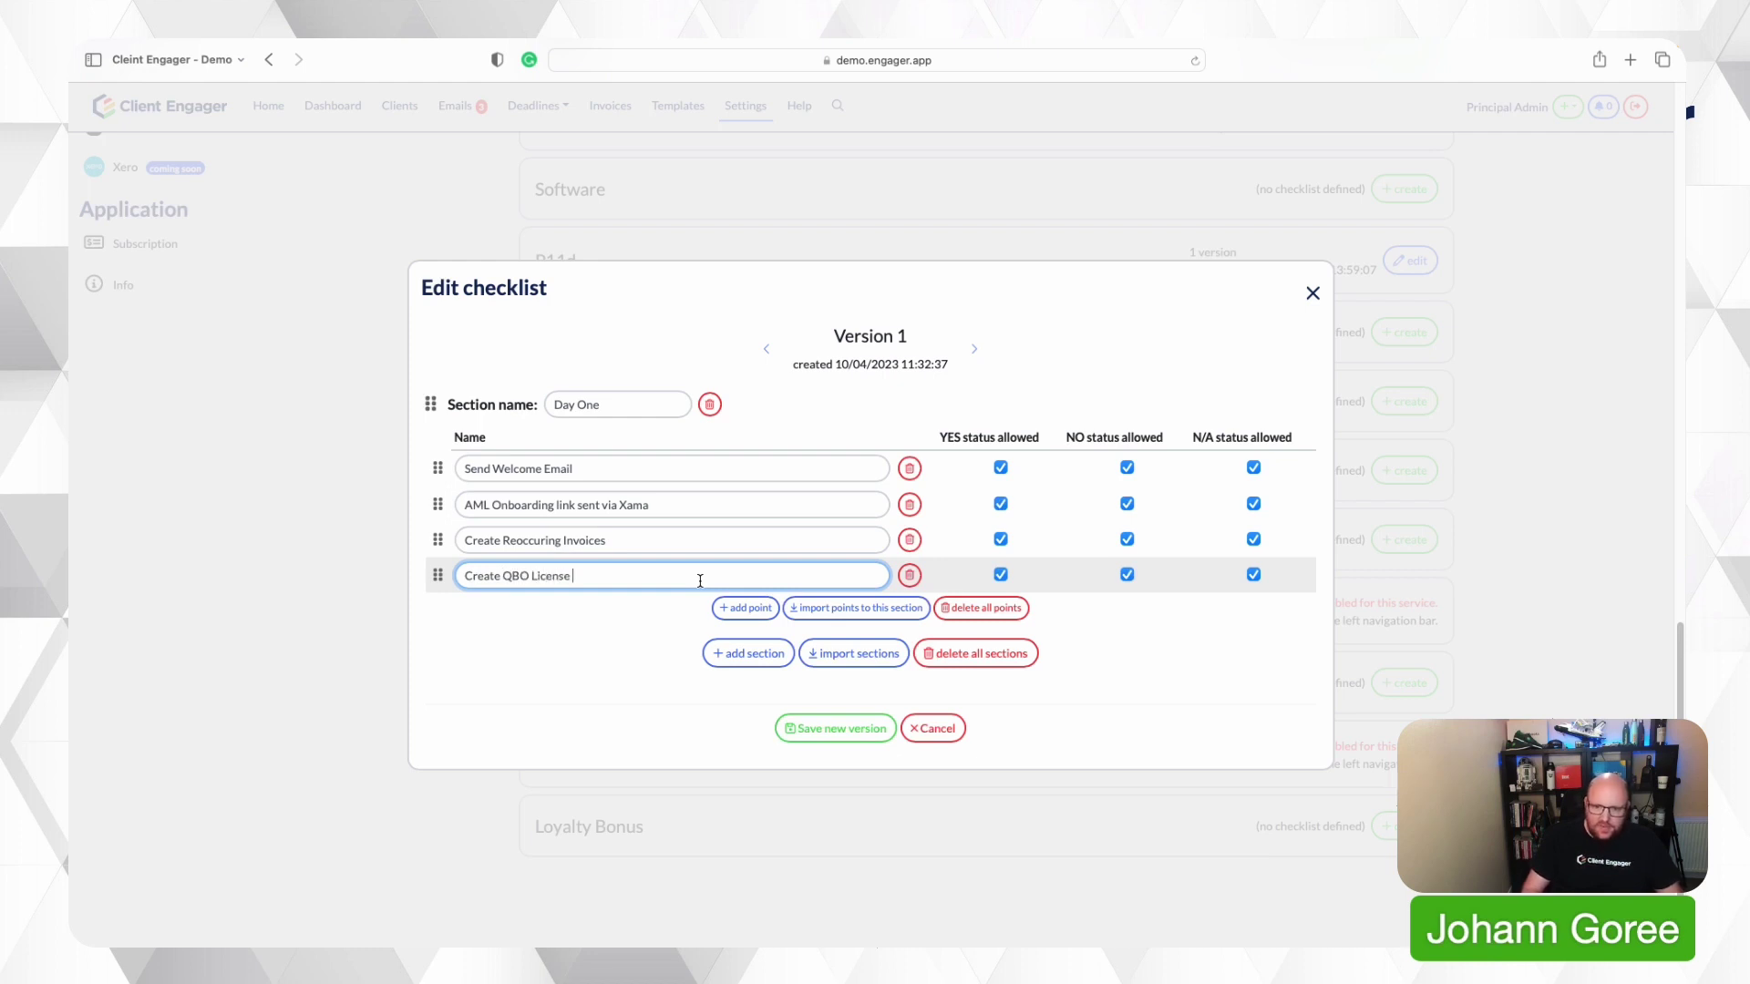
pyautogui.click(745, 608)
pyautogui.click(655, 601)
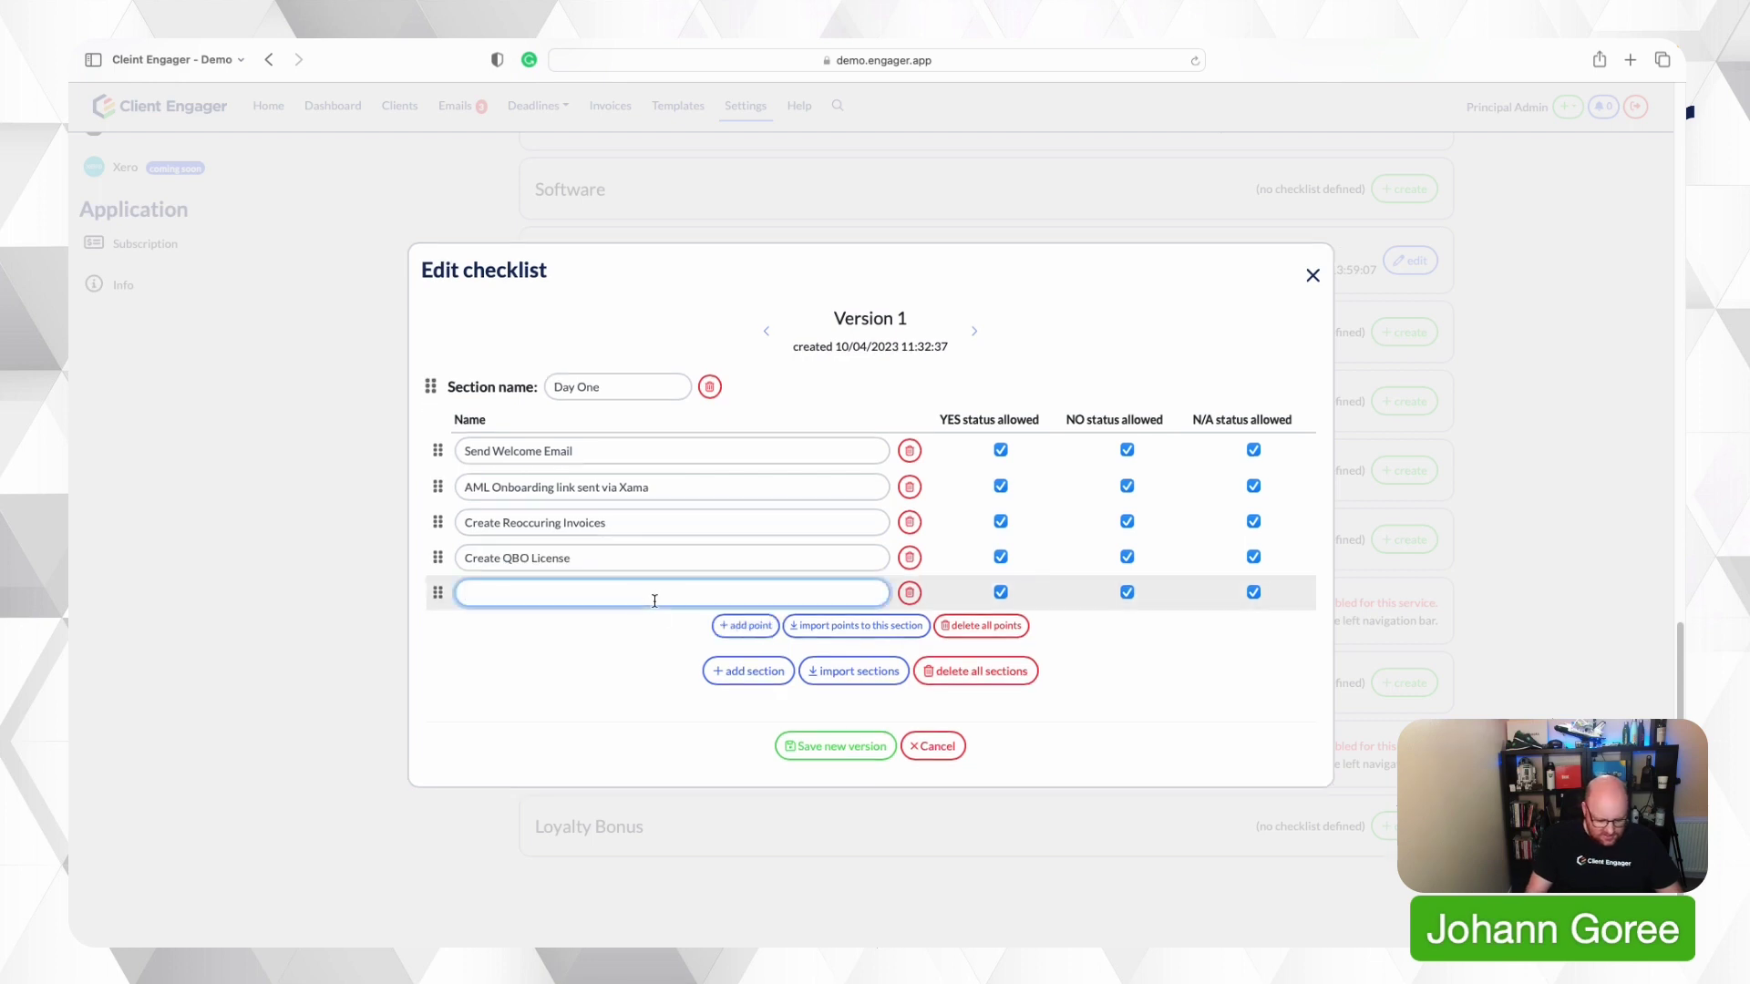
pyautogui.write('Create Lic')
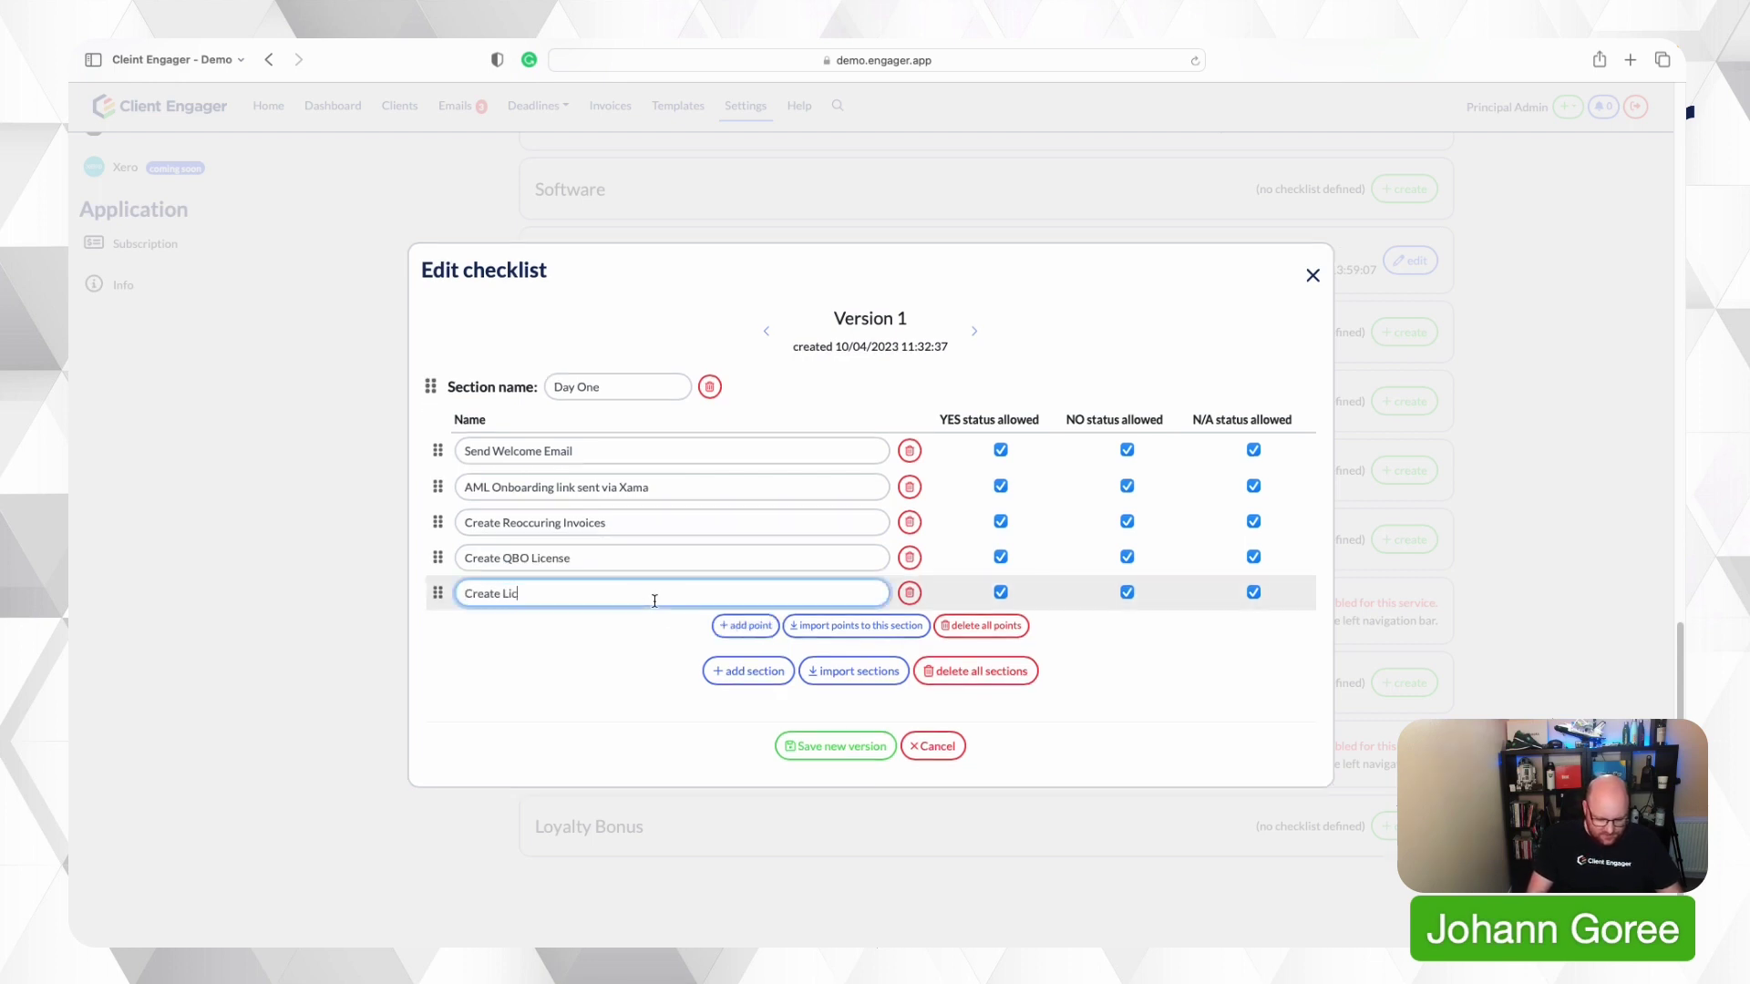
pyautogui.write('ense')
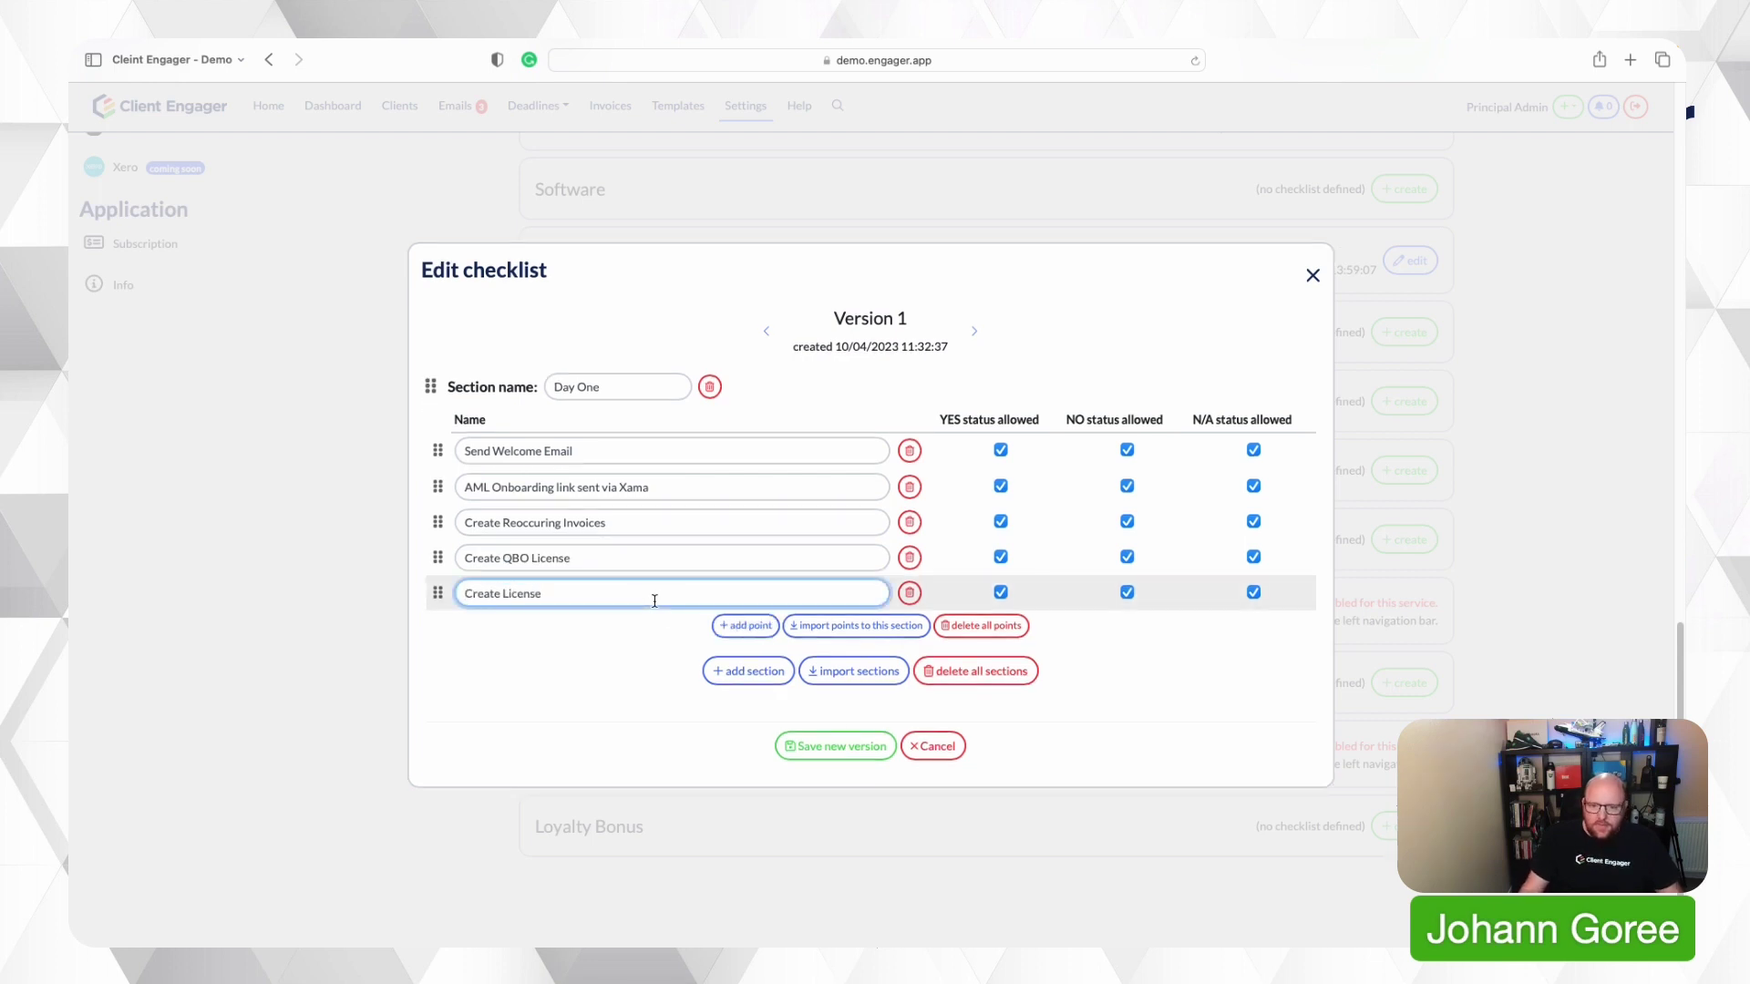
pyautogui.click(503, 600)
pyautogui.write('Dext')
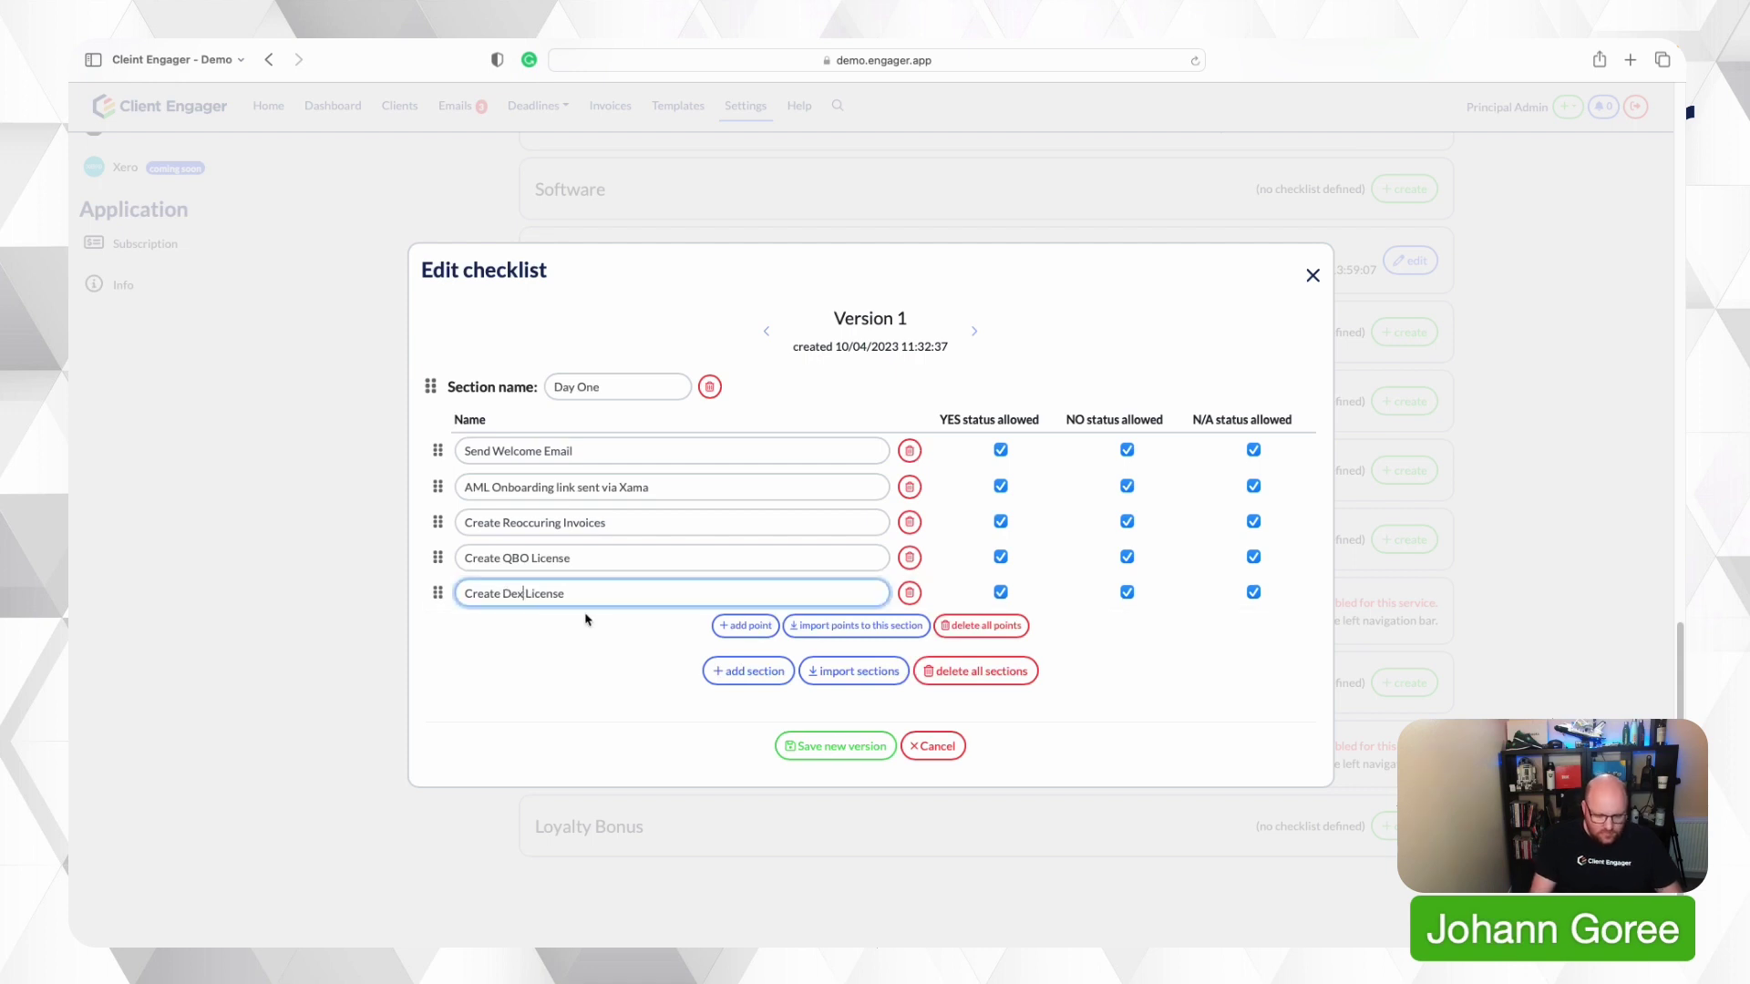
# - Add a 'Day Two' section with the first point 'Intor Email to Client Manager'
pyautogui.click(733, 671)
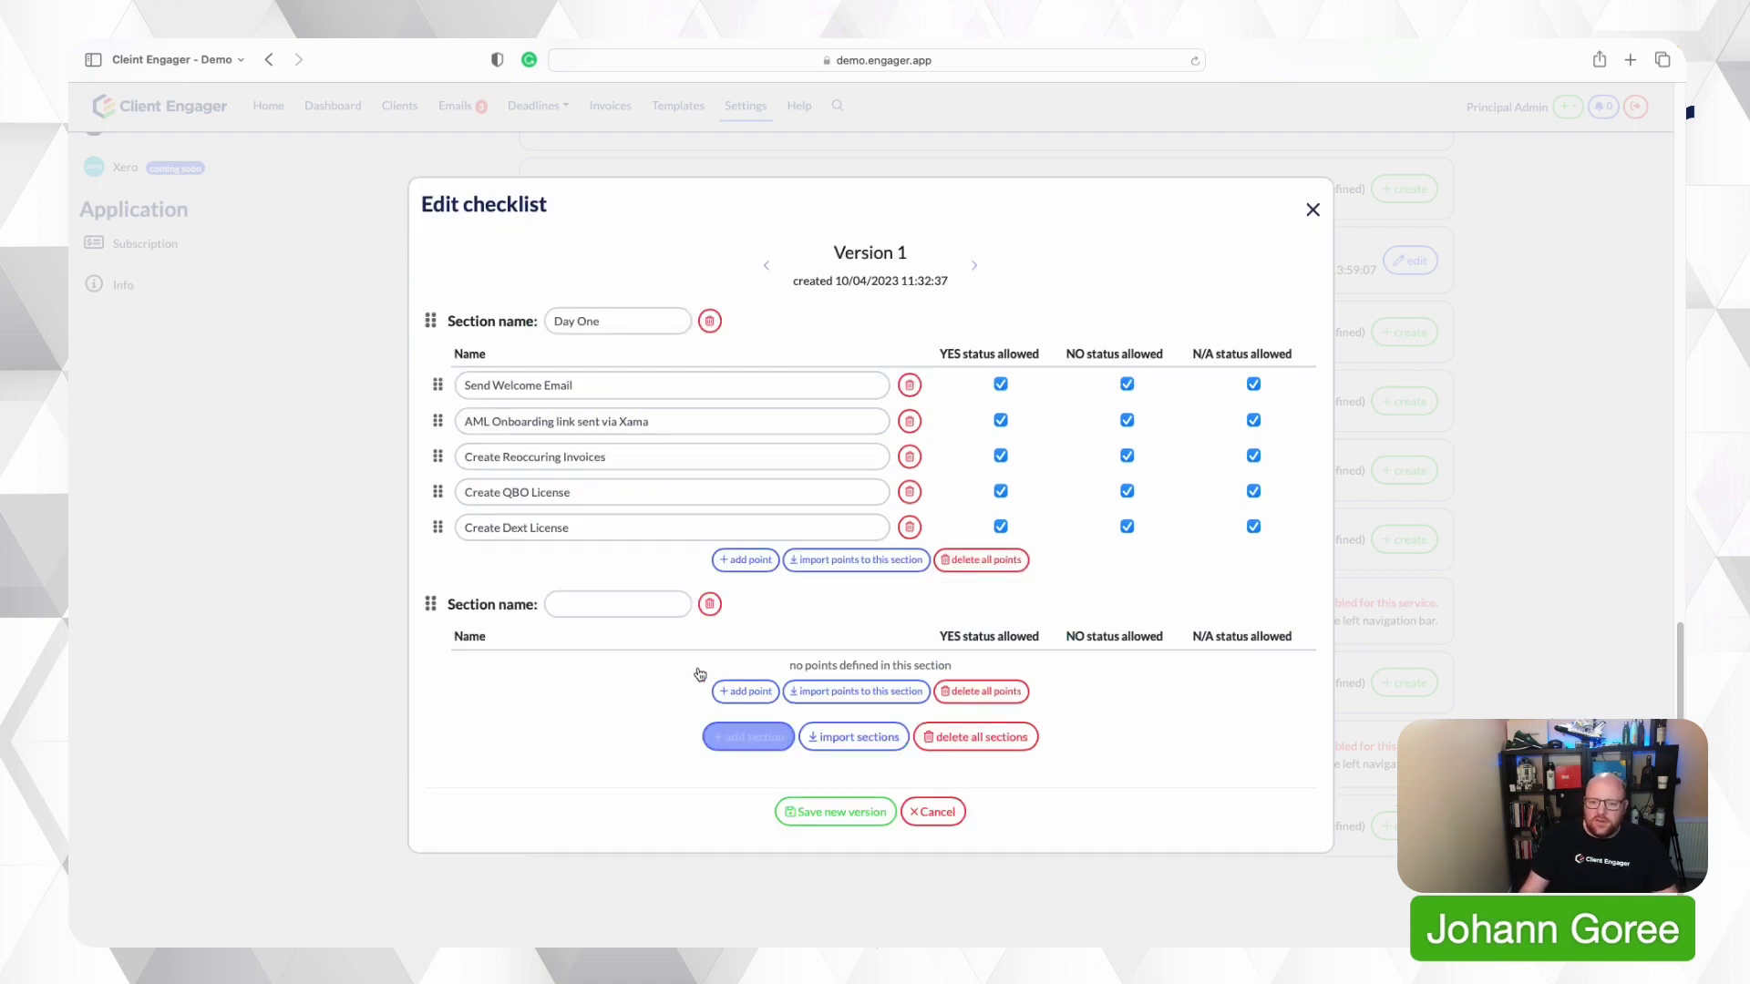
pyautogui.click(600, 608)
pyautogui.write('Day Two')
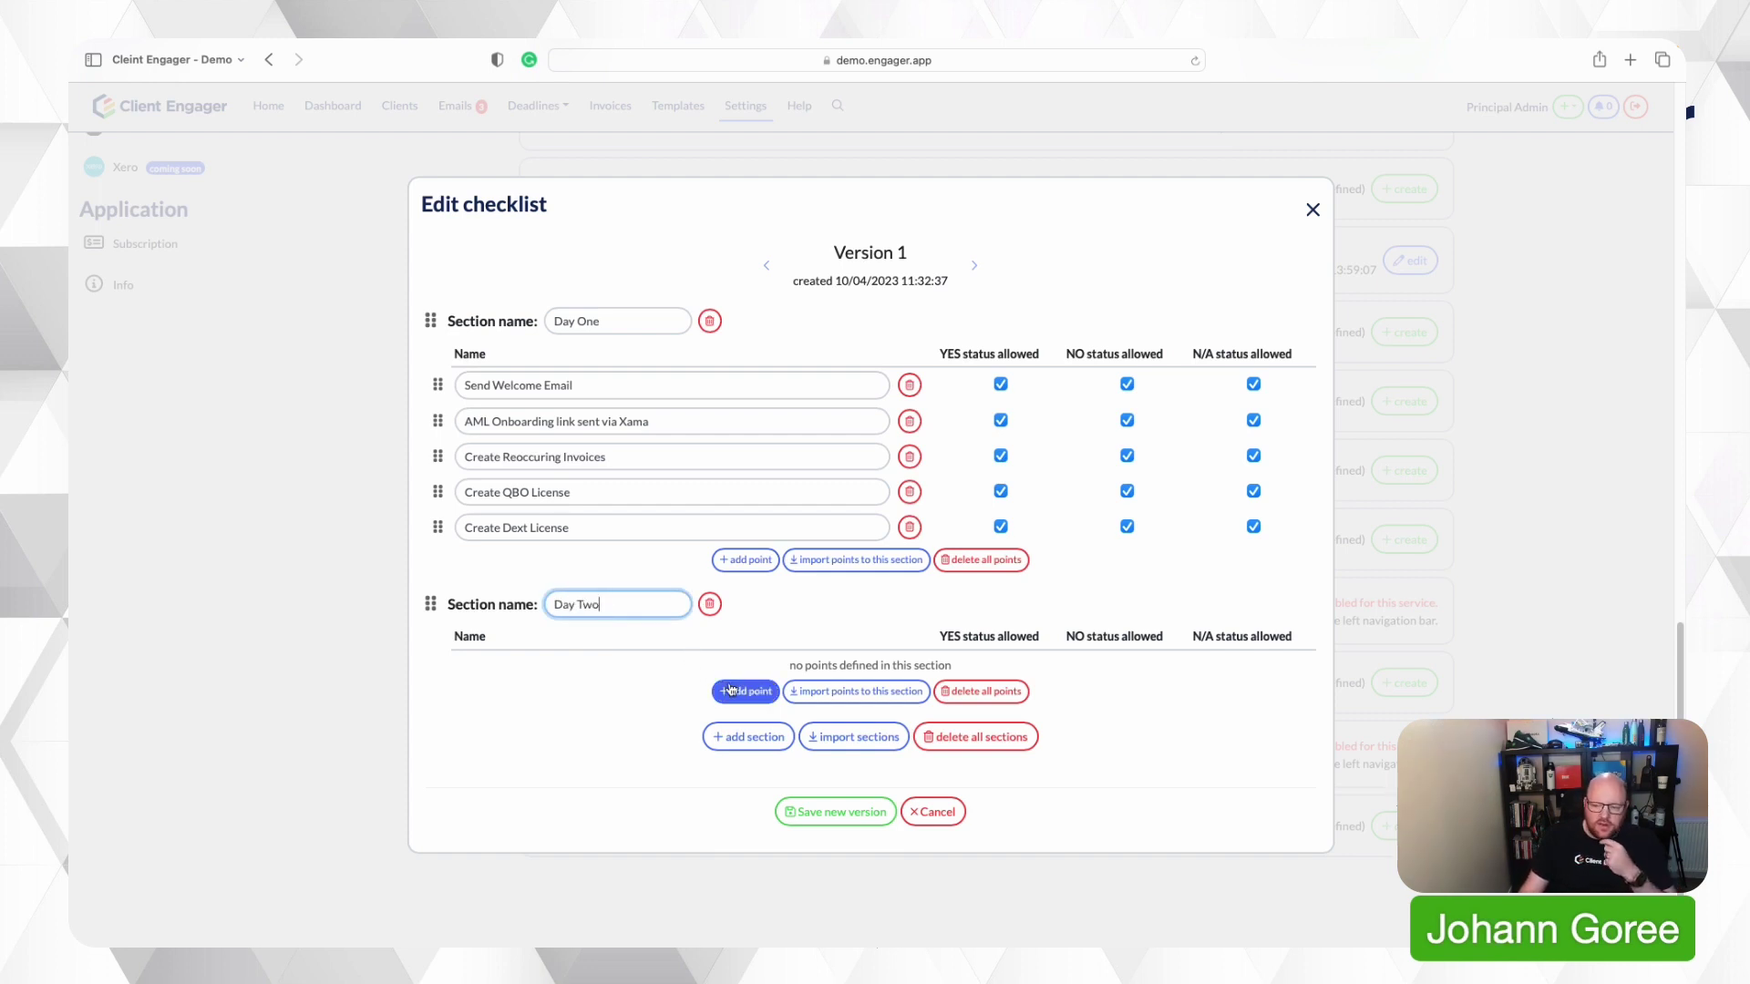
pyautogui.click(731, 690)
pyautogui.click(636, 672)
pyautogui.write('Intor Email to Client Manager')
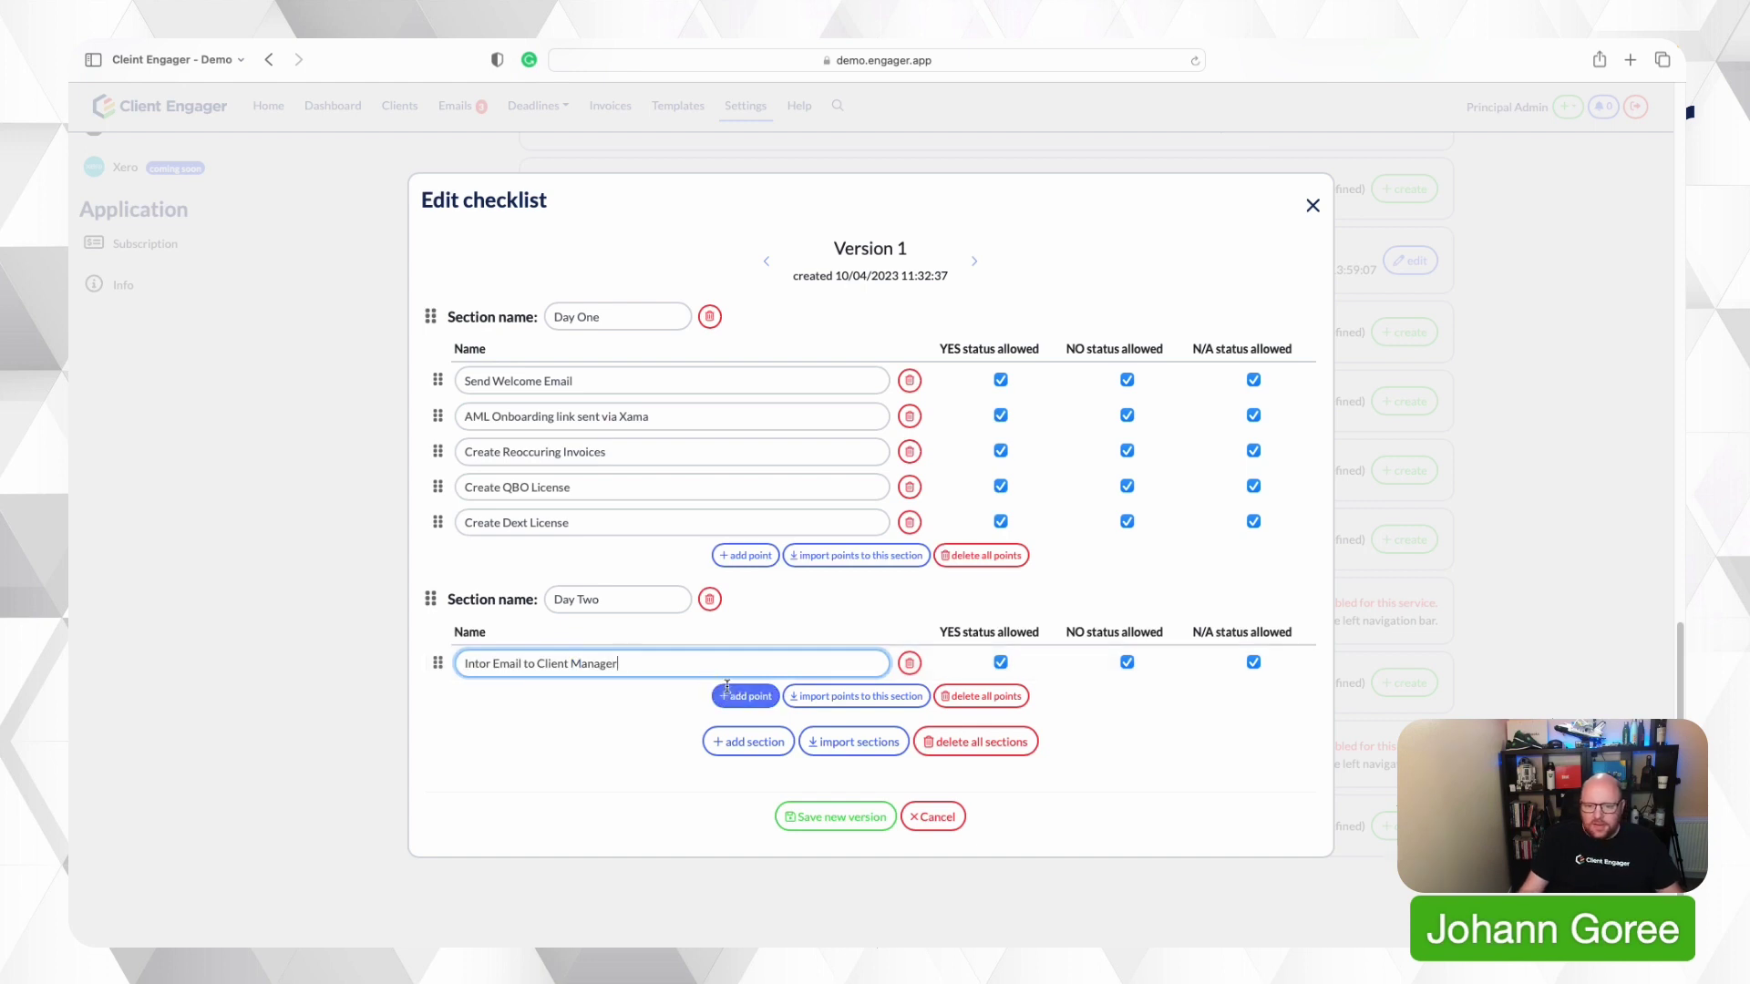
# - Add a second Day Two point 'Send GoCardless link'
pyautogui.click(747, 695)
pyautogui.click(669, 692)
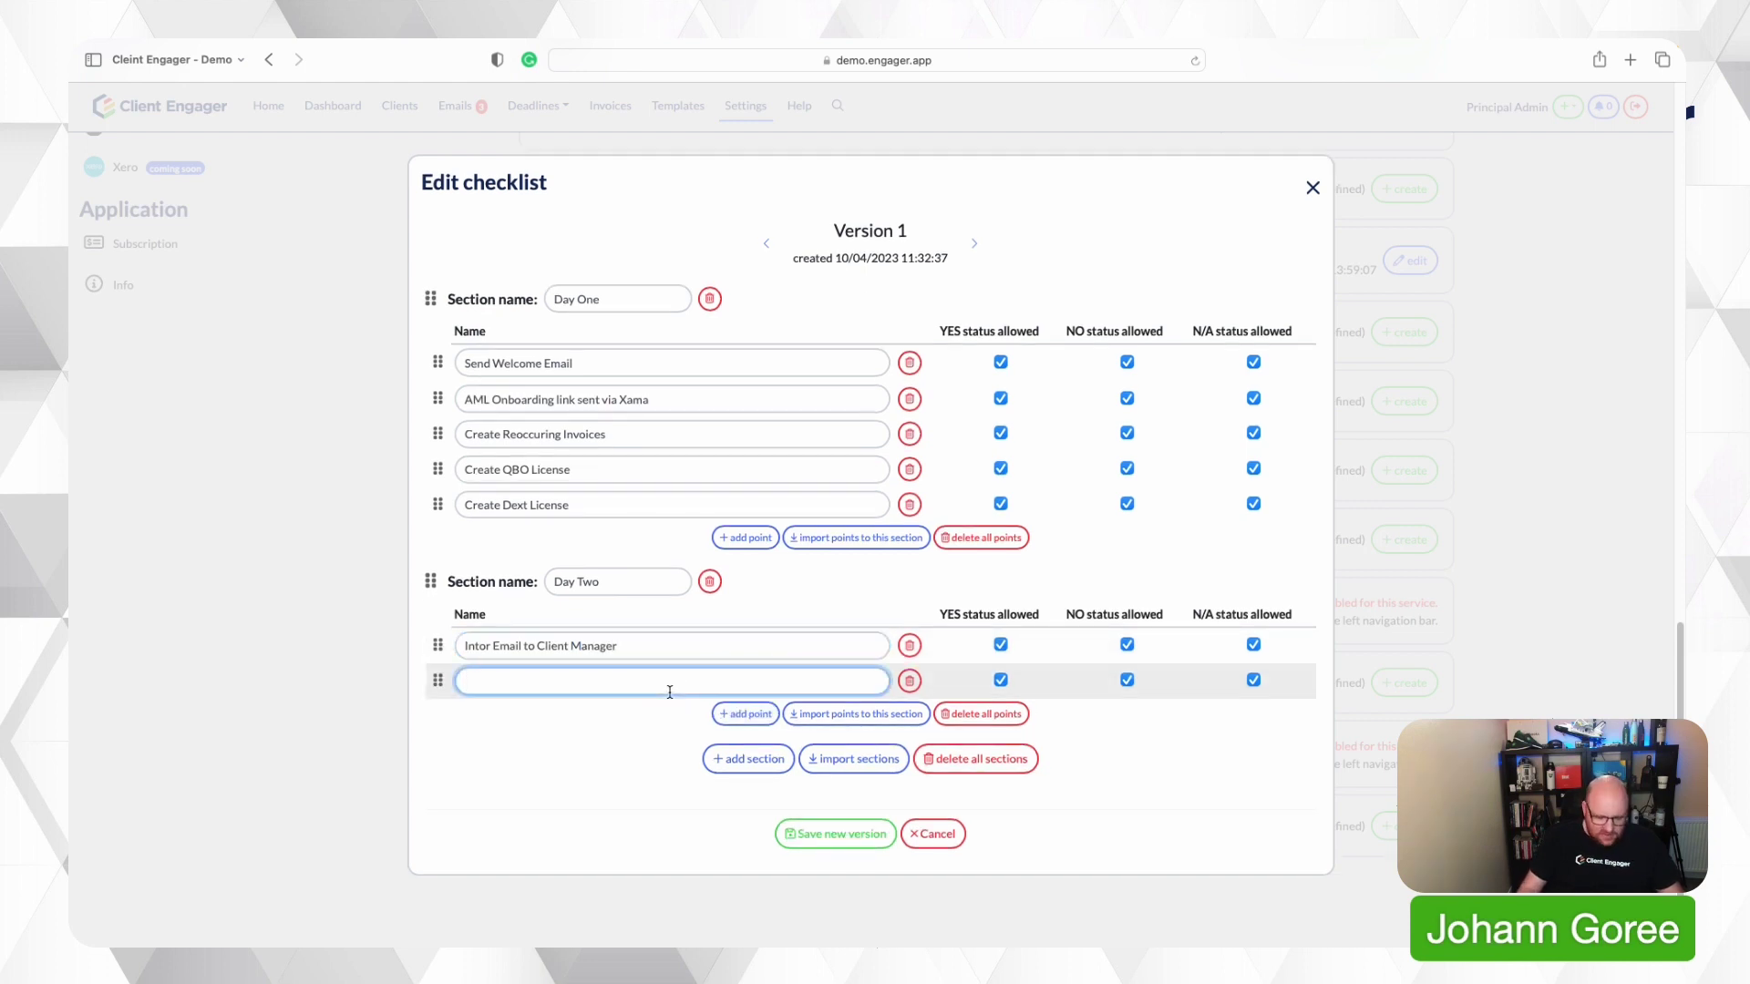
pyautogui.write('Send')
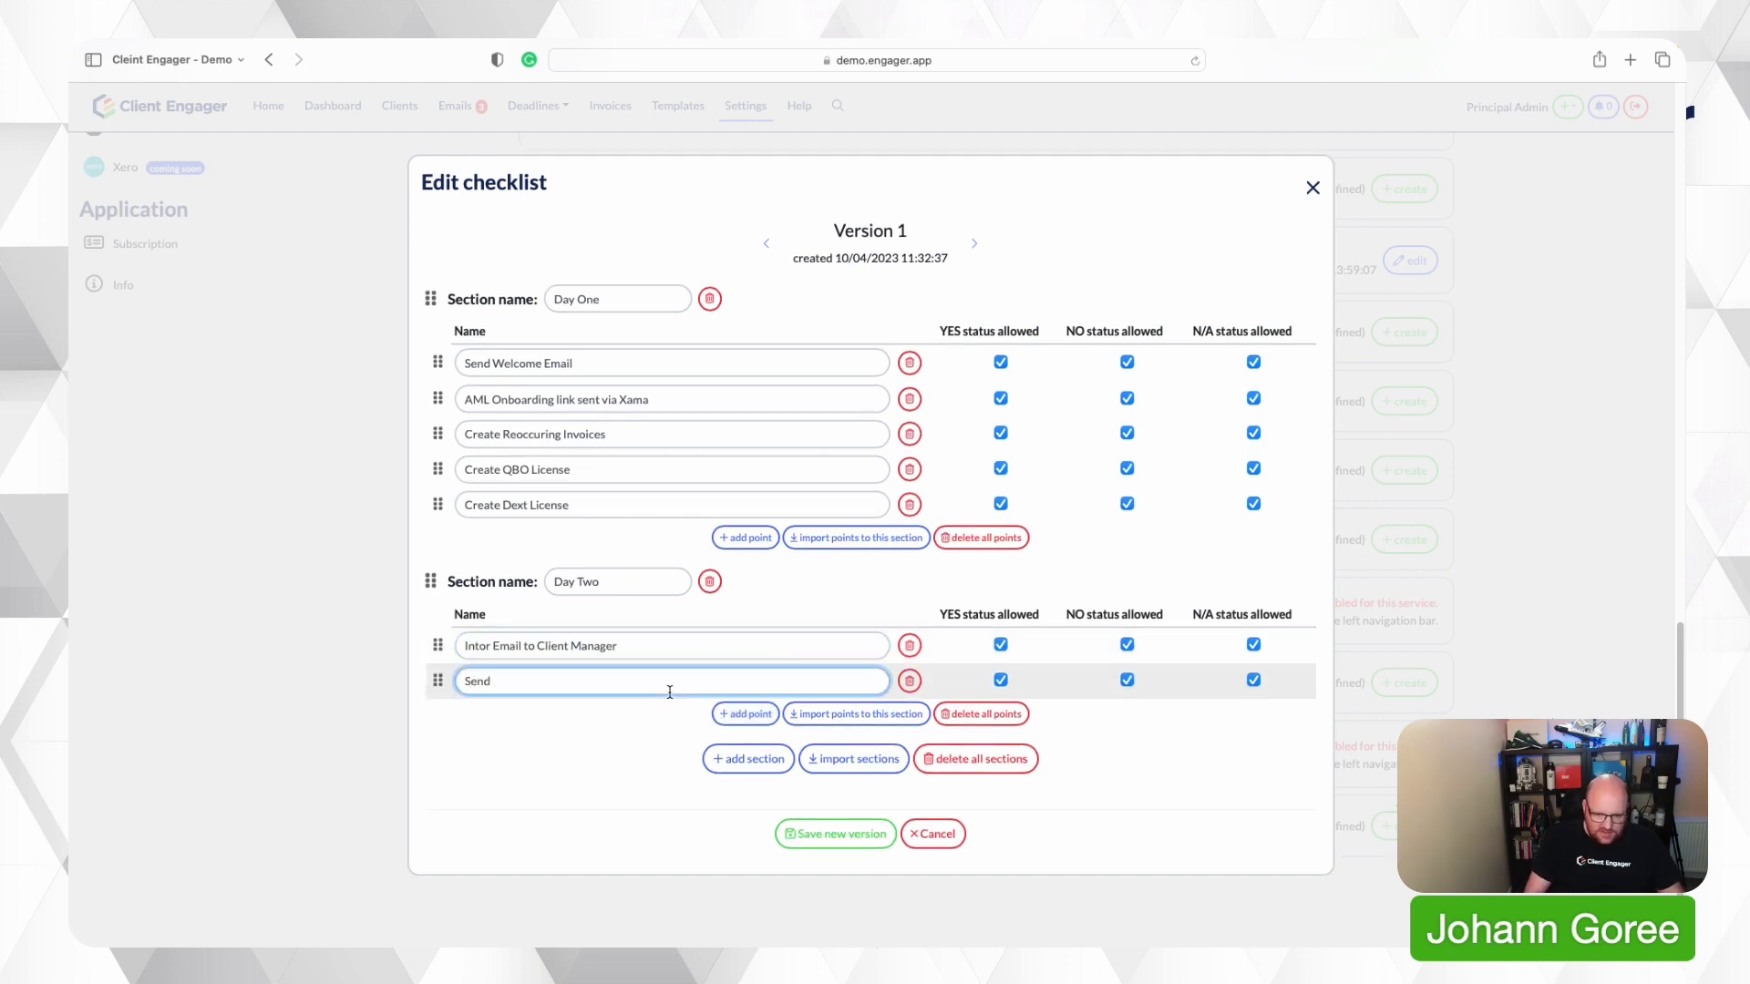
pyautogui.write('Go')
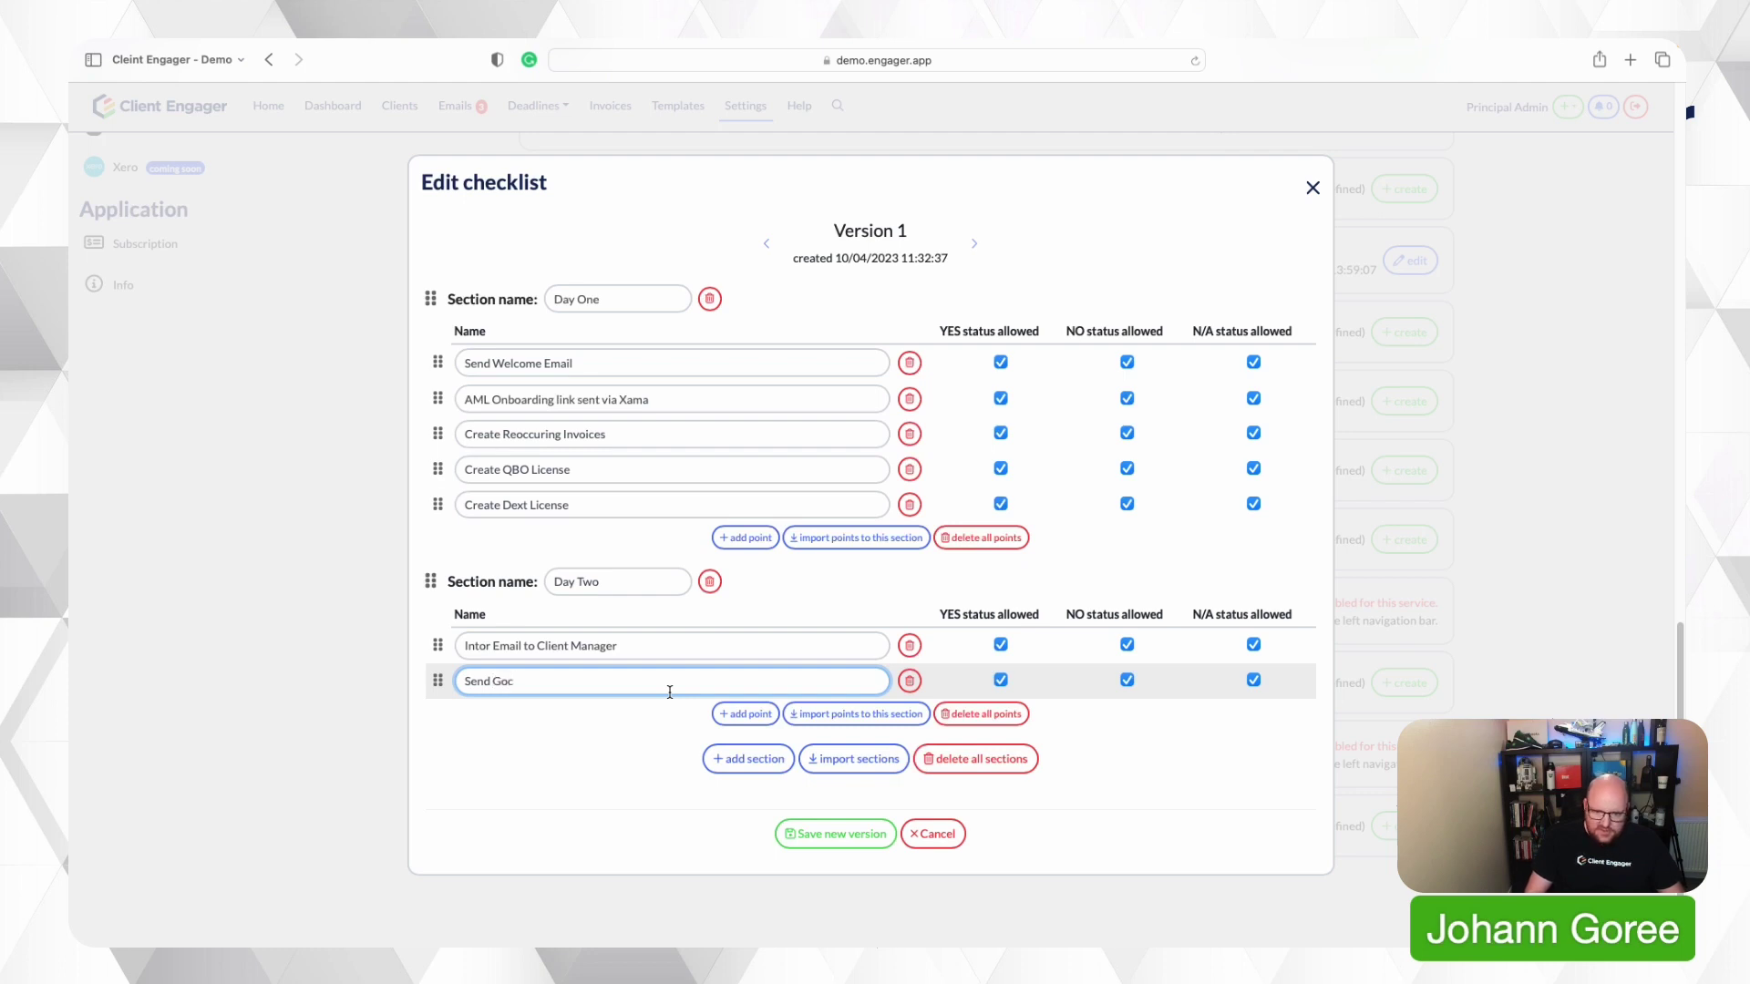
pyautogui.write('Cardless link')
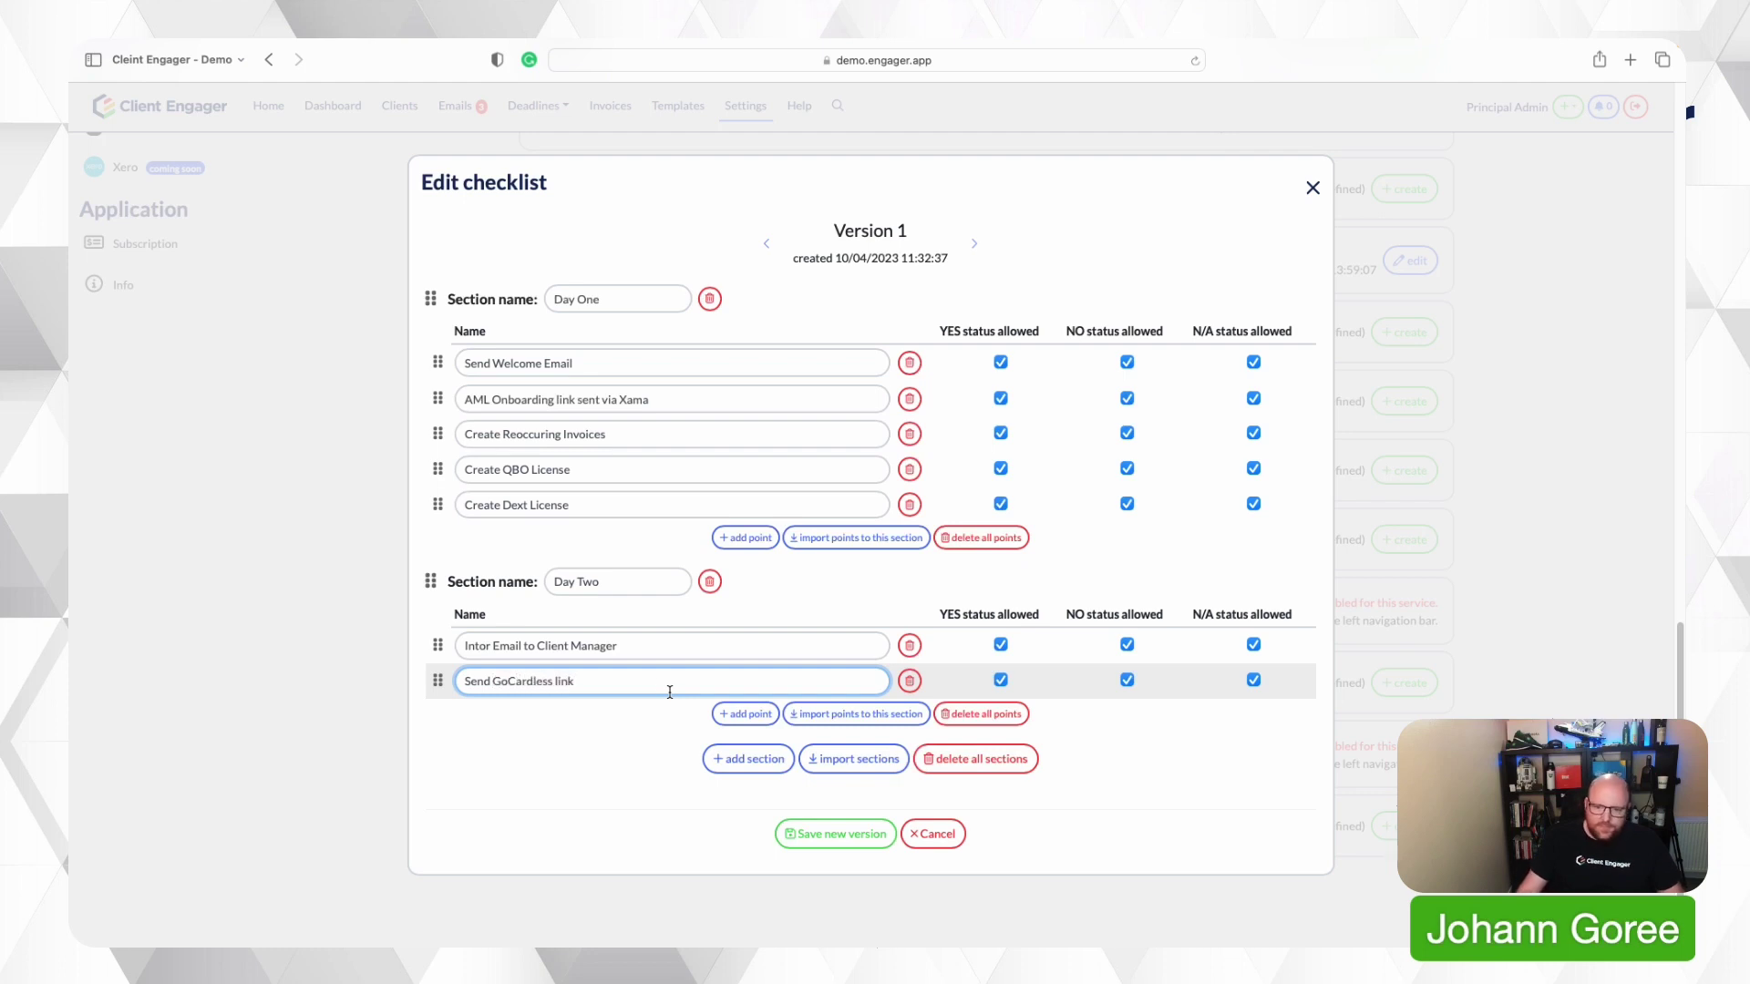
# - Add a third checklist section named 'Day Three'
pyautogui.click(749, 759)
pyautogui.click(621, 719)
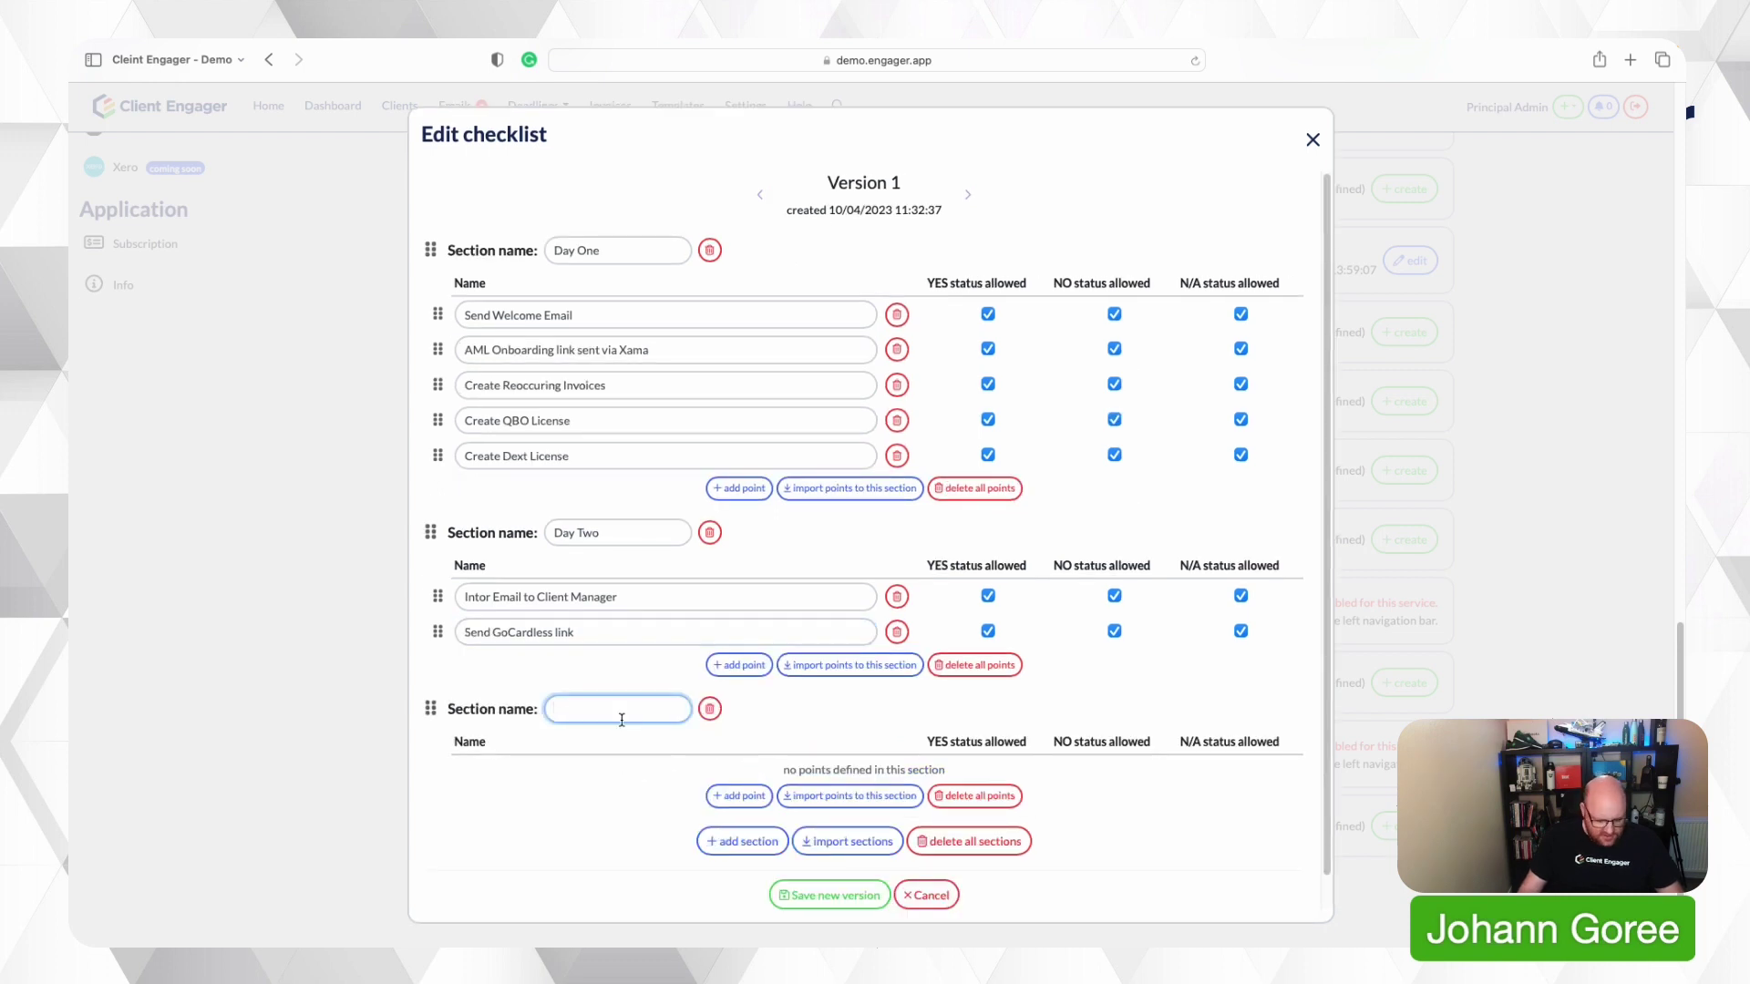
pyautogui.write('Day Three')
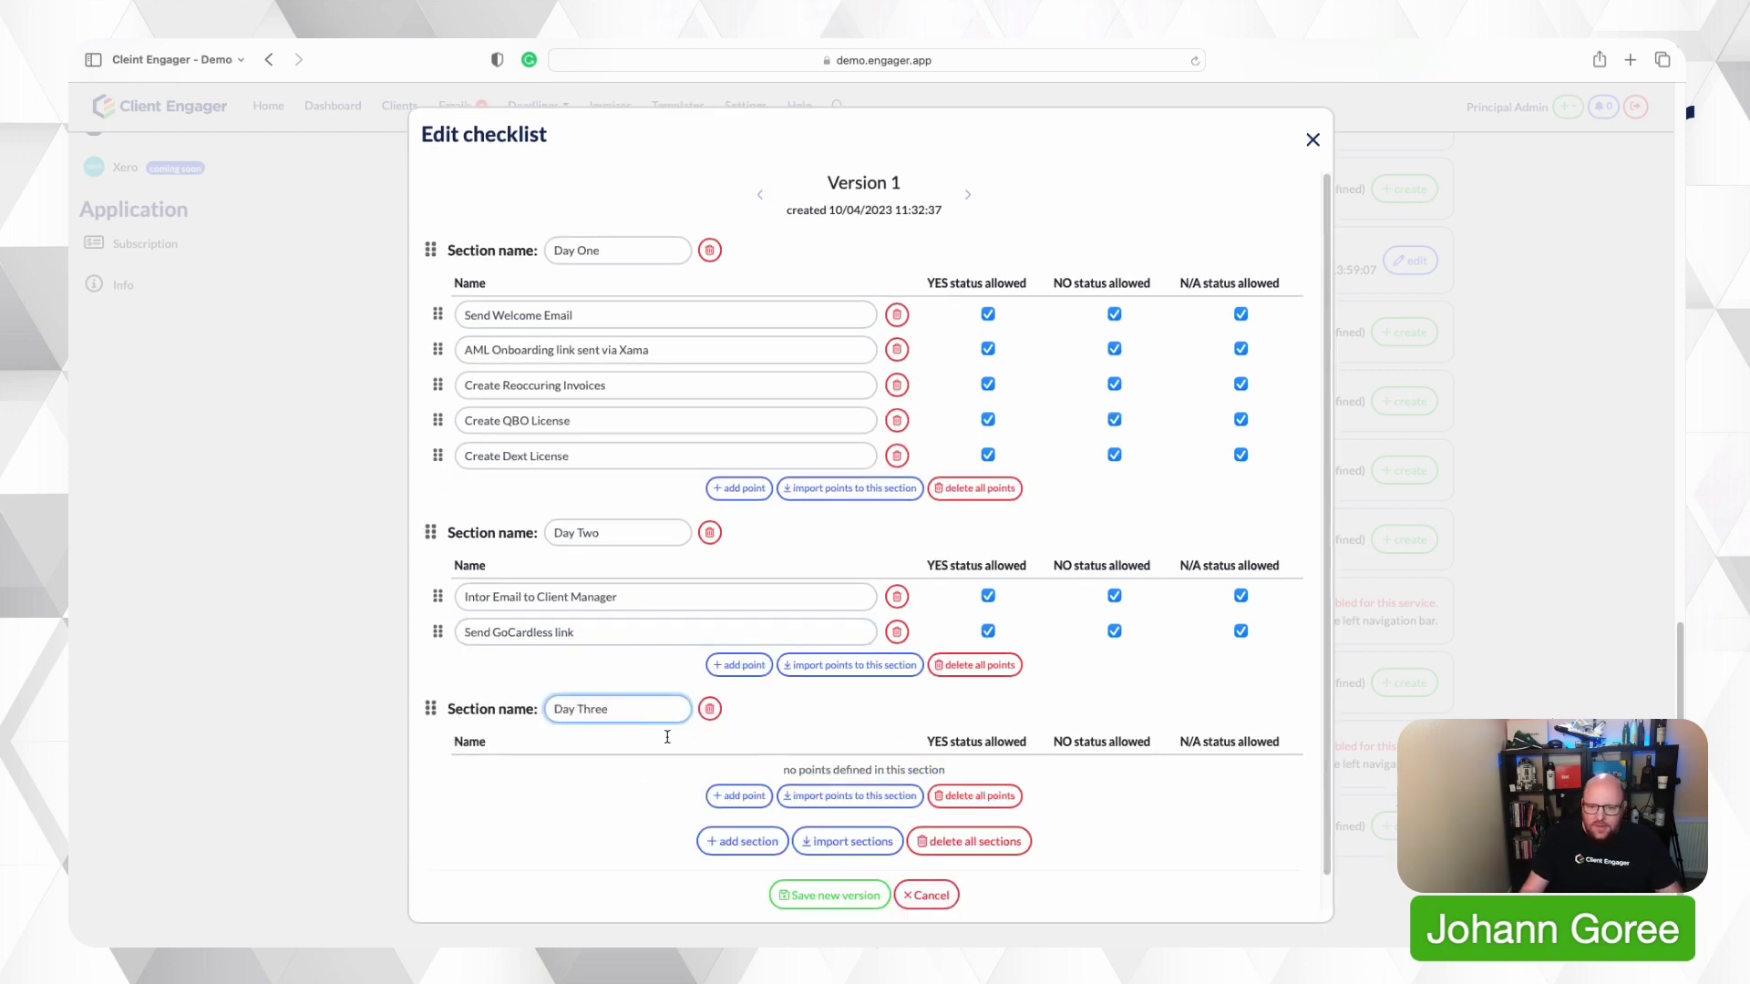
# - Give Day Three the points 'Send QBO login' and 'Send Dext Login'
pyautogui.click(739, 794)
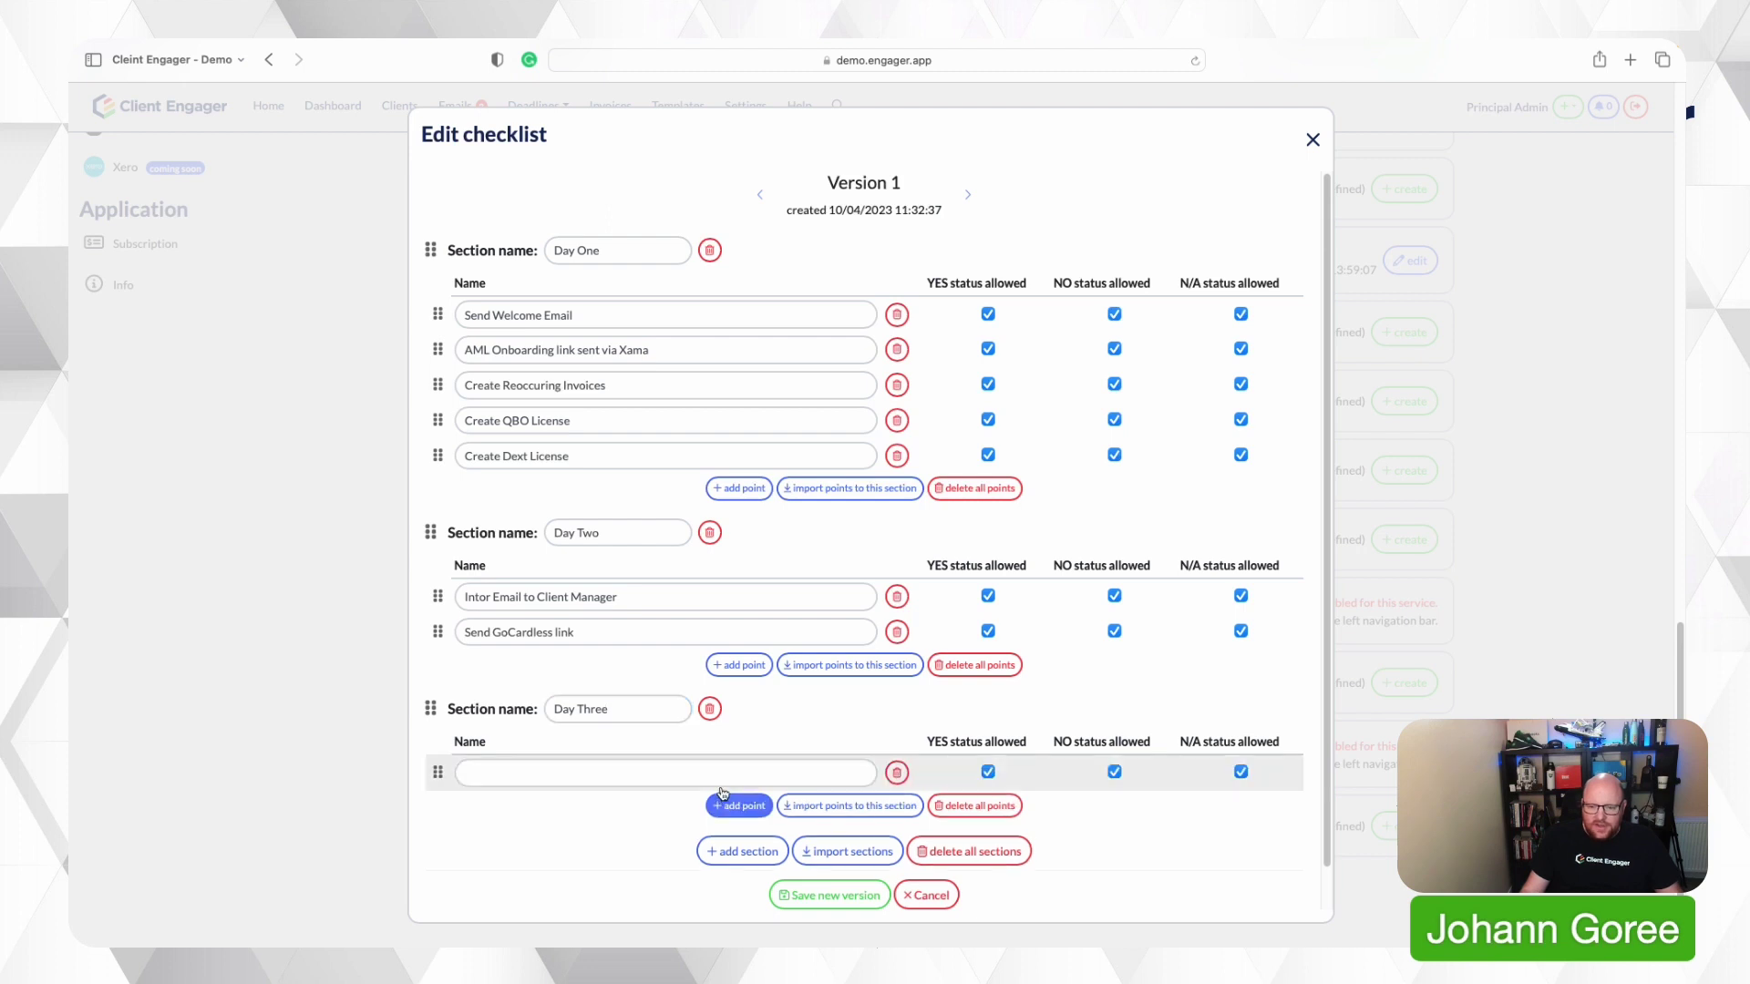
pyautogui.click(671, 775)
pyautogui.write('Send ')
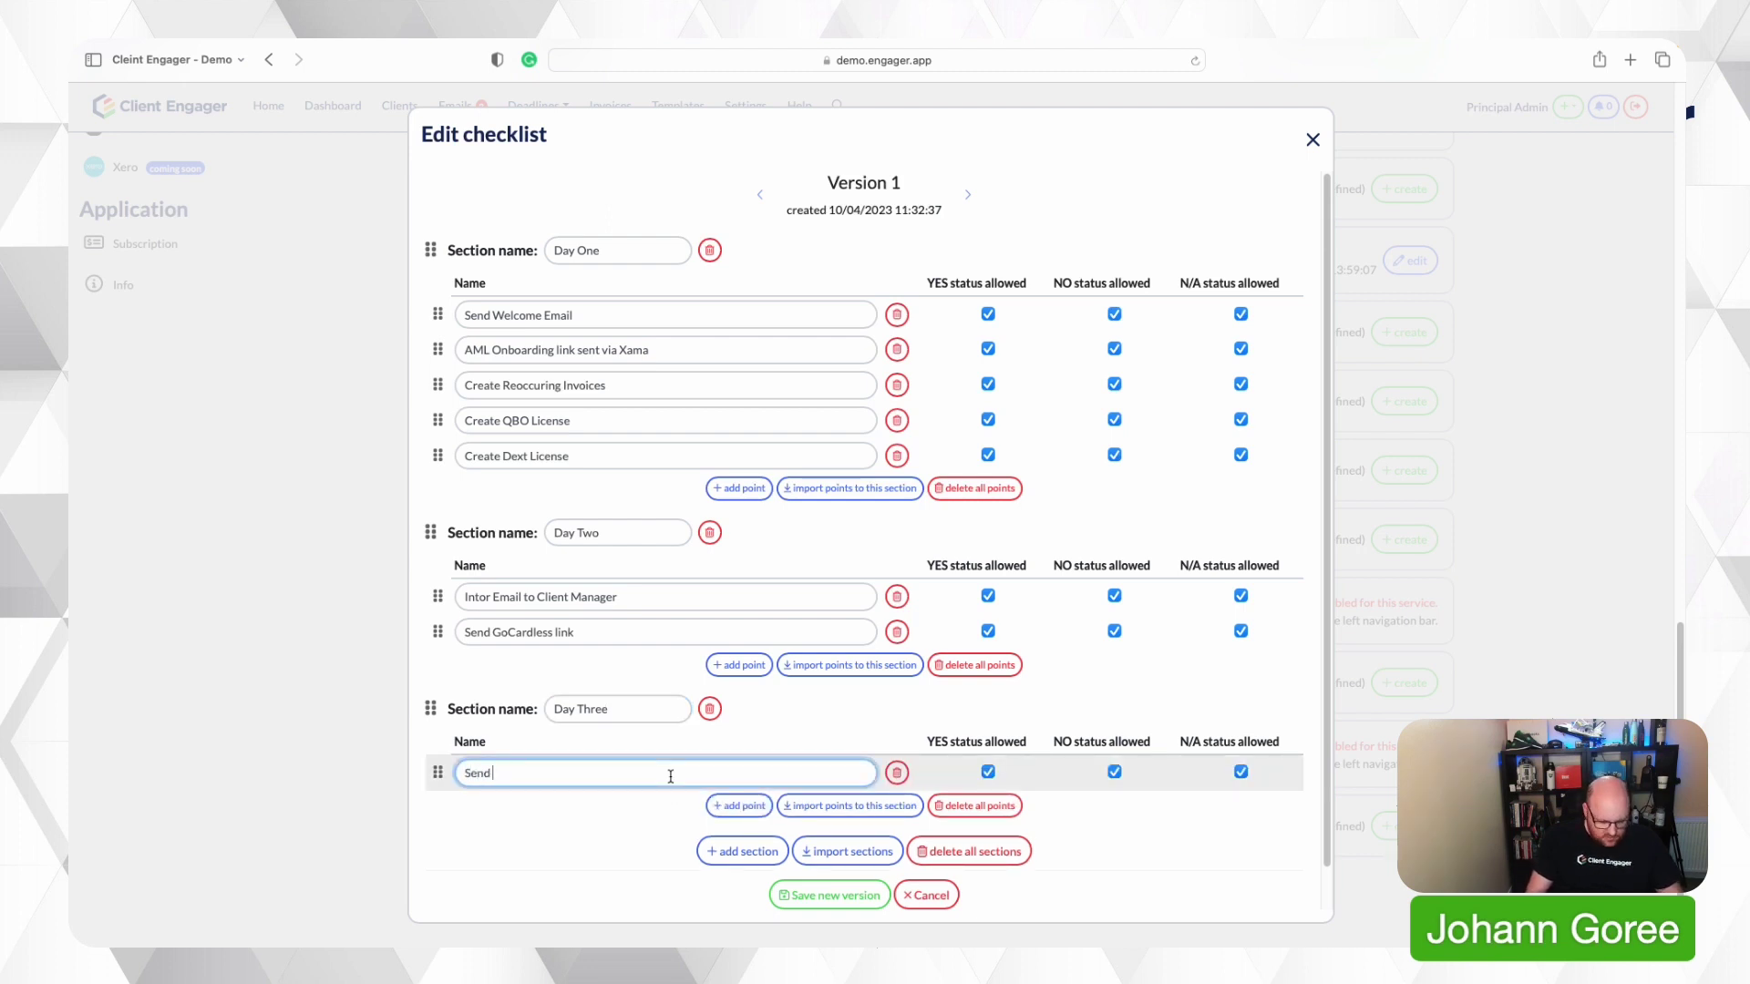
pyautogui.write('Demai')
pyautogui.press('BackSpace')
pyautogui.press('BackSpace')
pyautogui.press('BackSpace')
pyautogui.write('login')
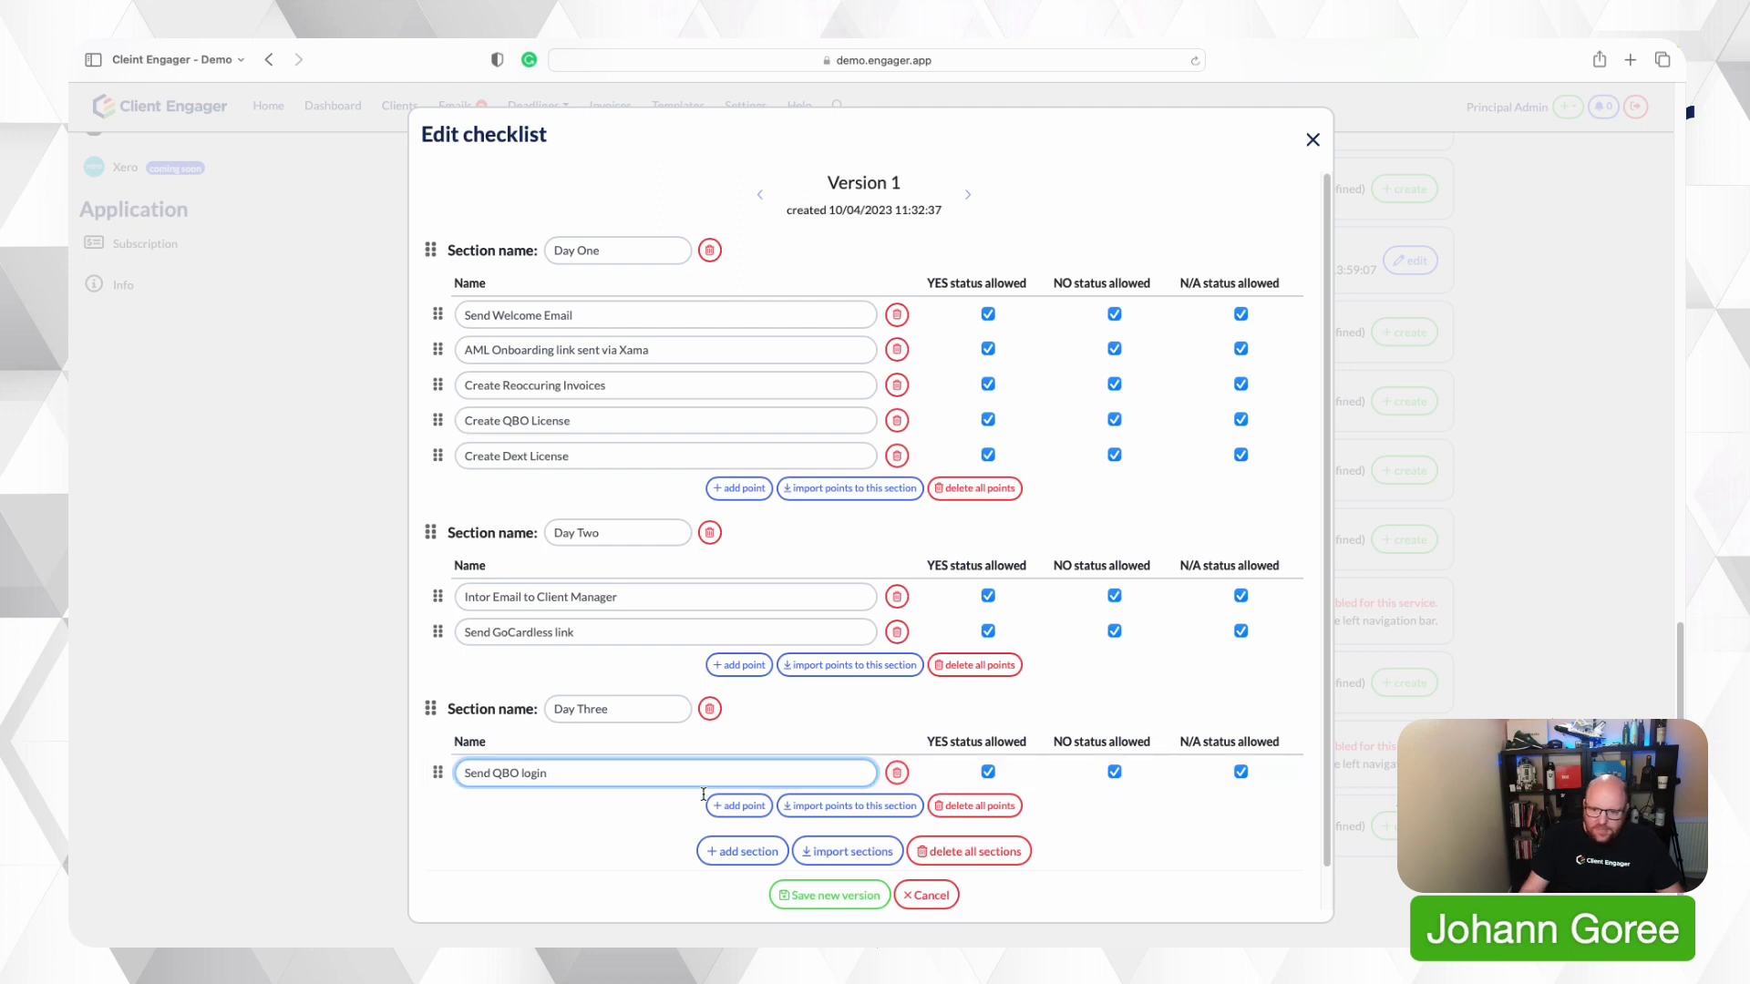
pyautogui.click(739, 805)
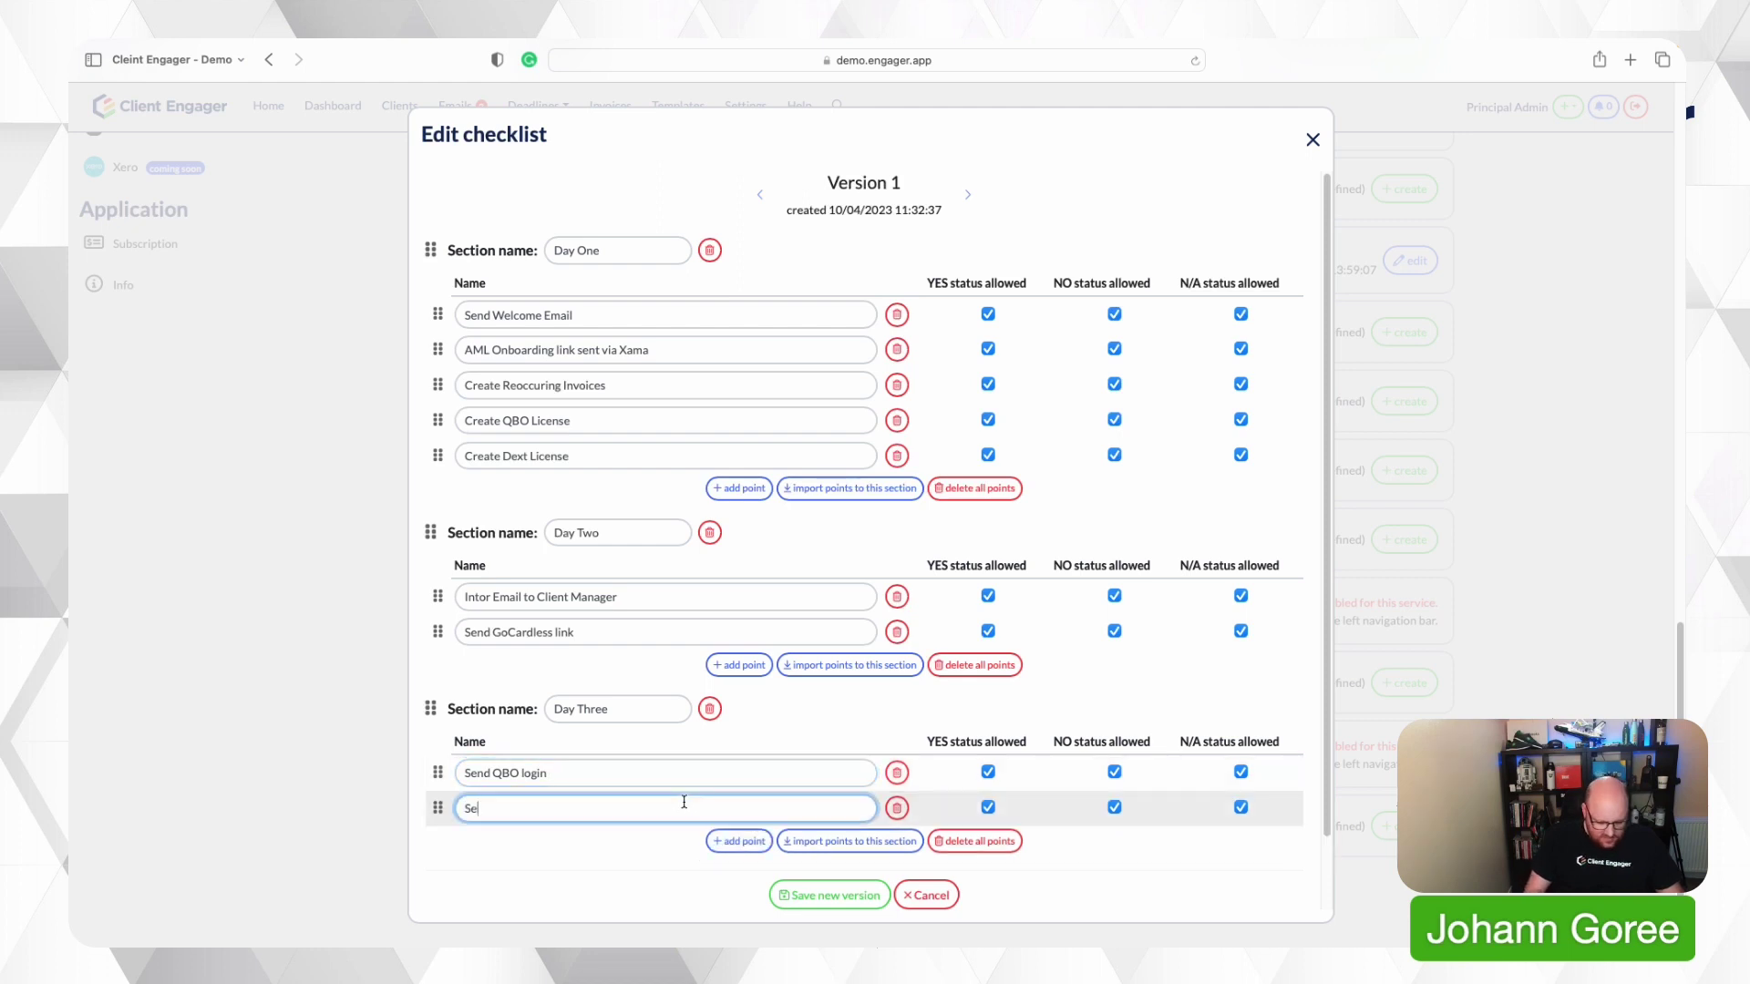
pyautogui.write('Send Dext')
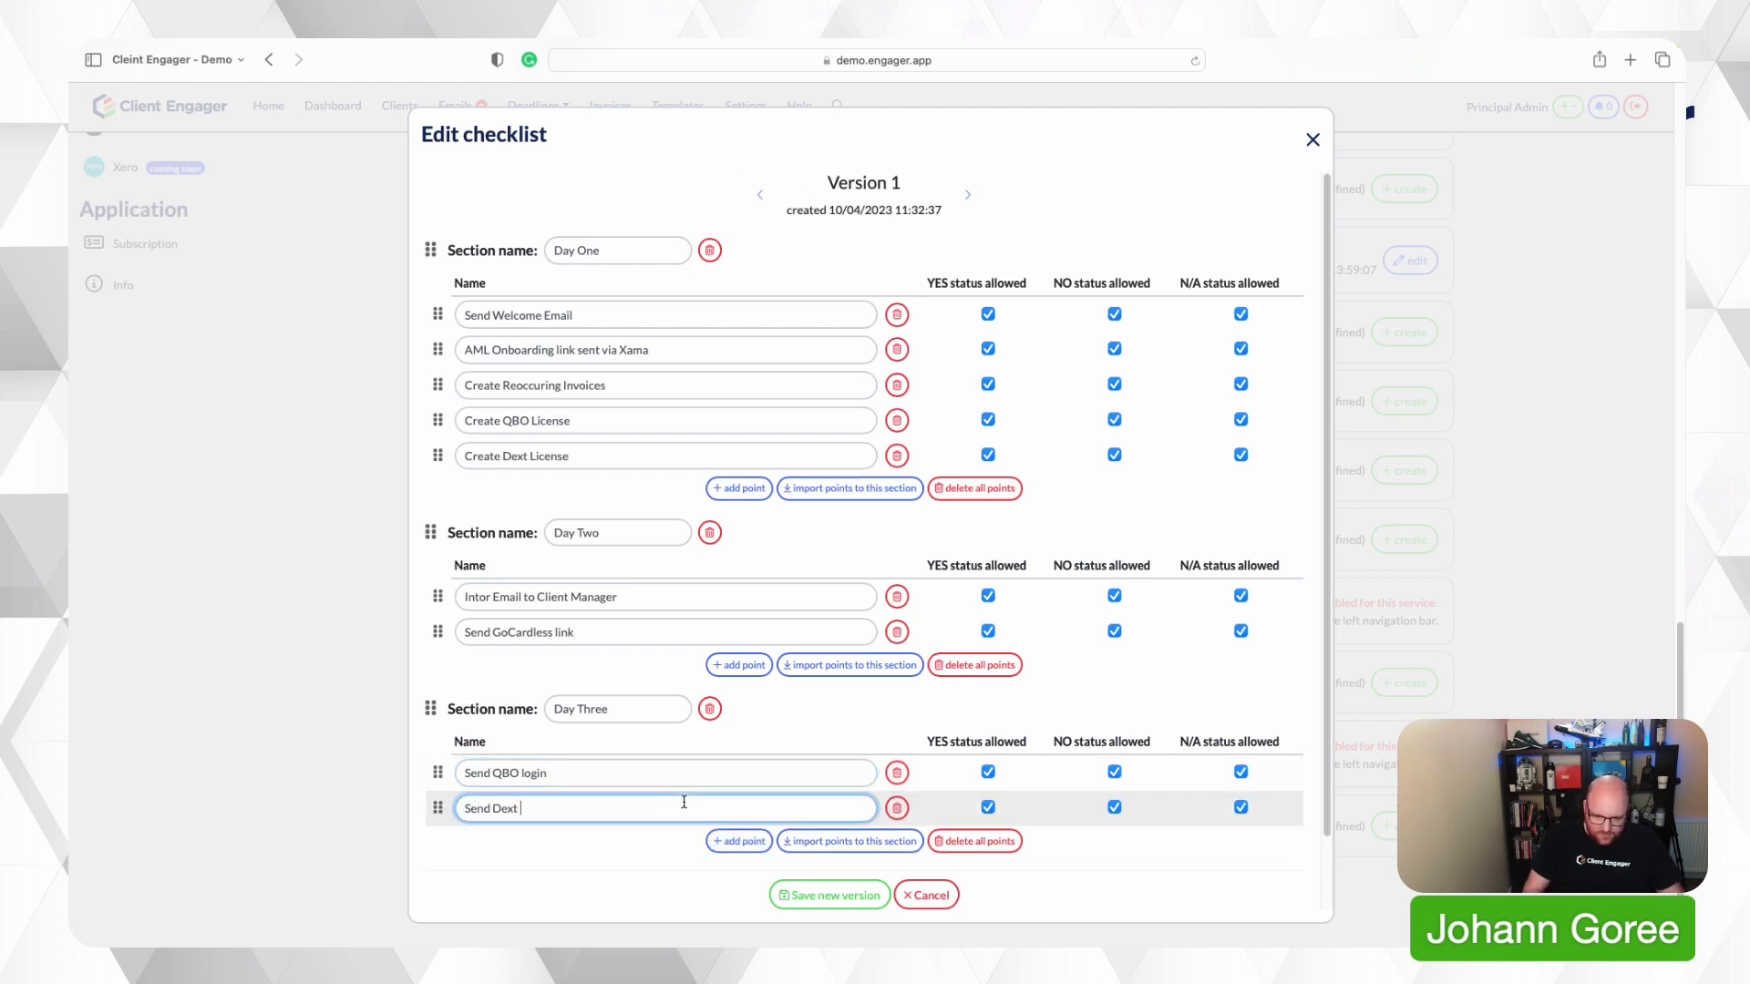
pyautogui.write(' Login')
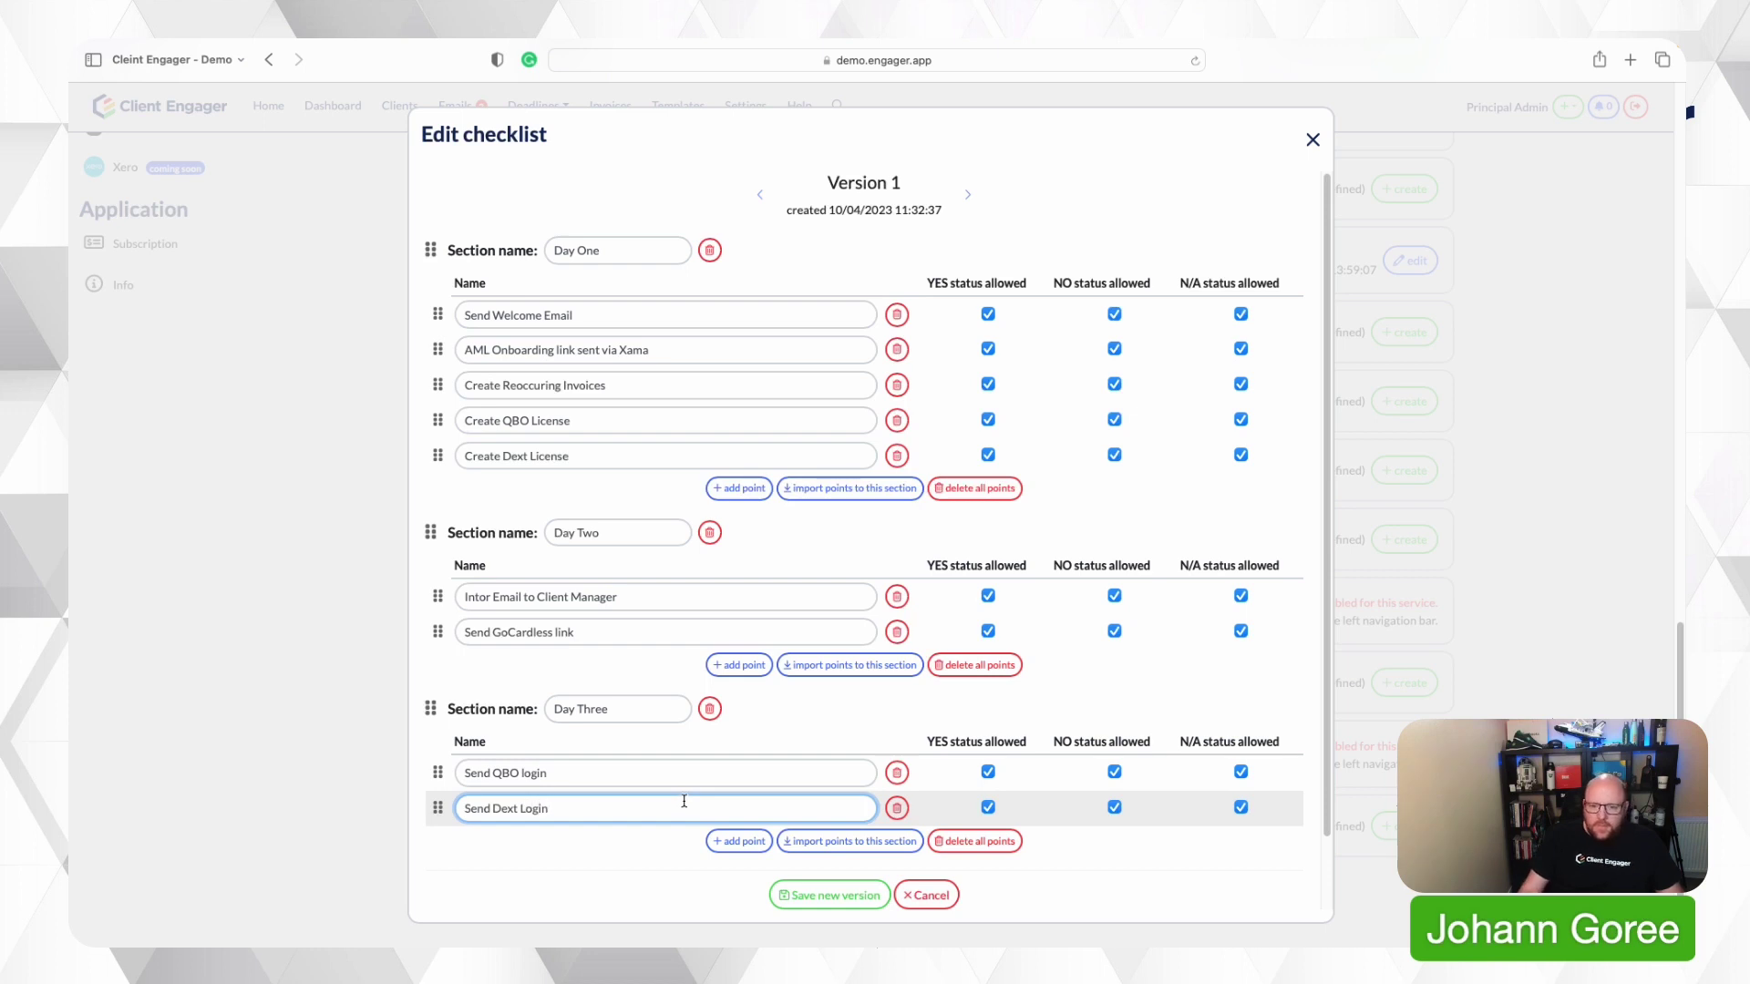
# - Add 'Send Professional Clearance' as a new point in the Day One section
pyautogui.click(757, 498)
pyautogui.click(622, 491)
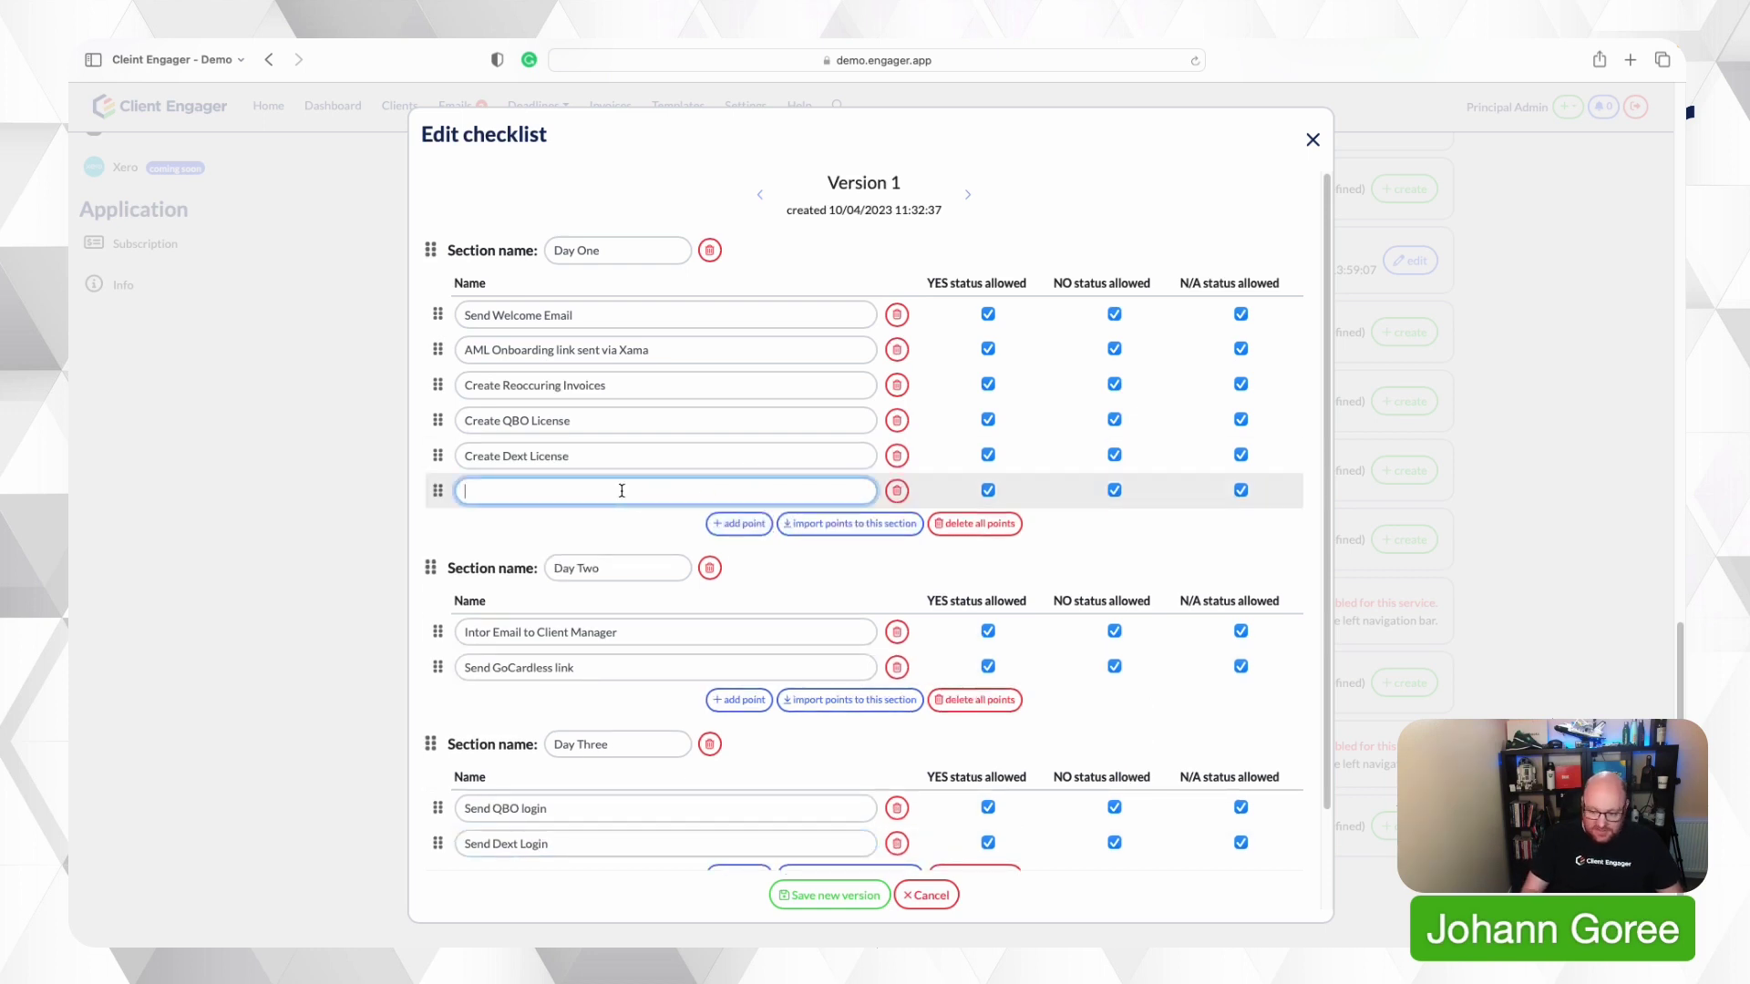
pyautogui.write('Send Professional Clearance')
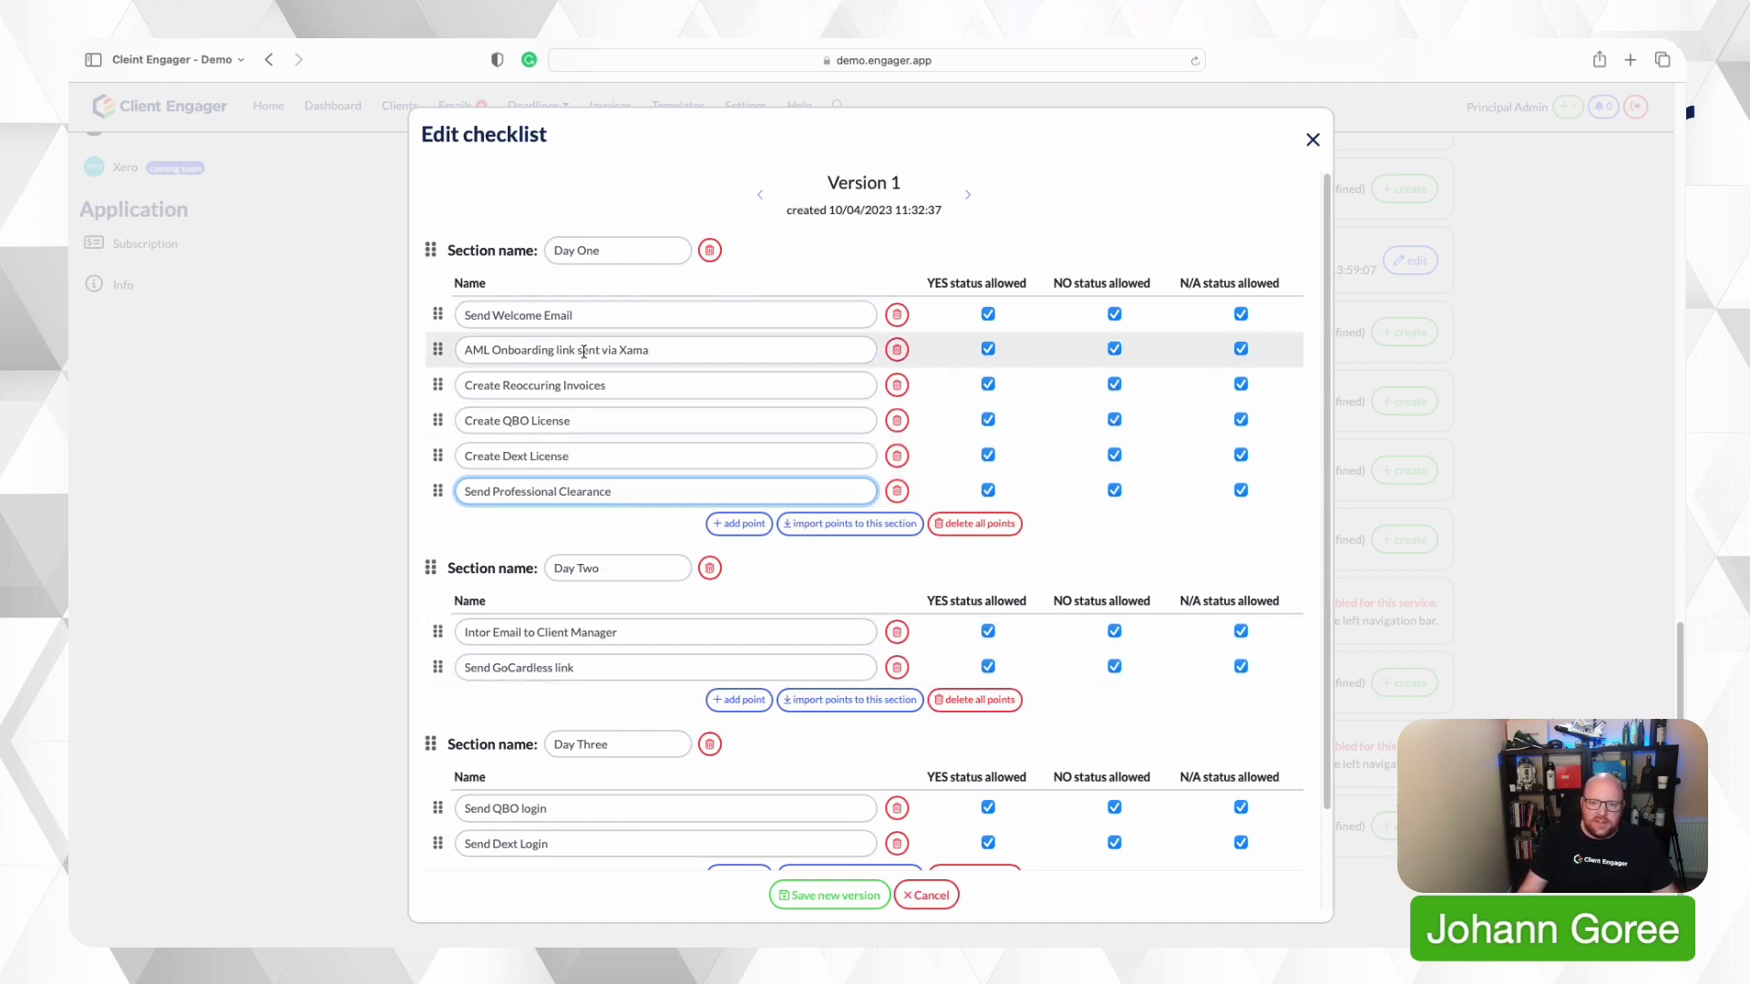
# - Add 'Carry out AML Checks' and 'Complete AML Risk Assessment' as Day Two points
pyautogui.click(744, 700)
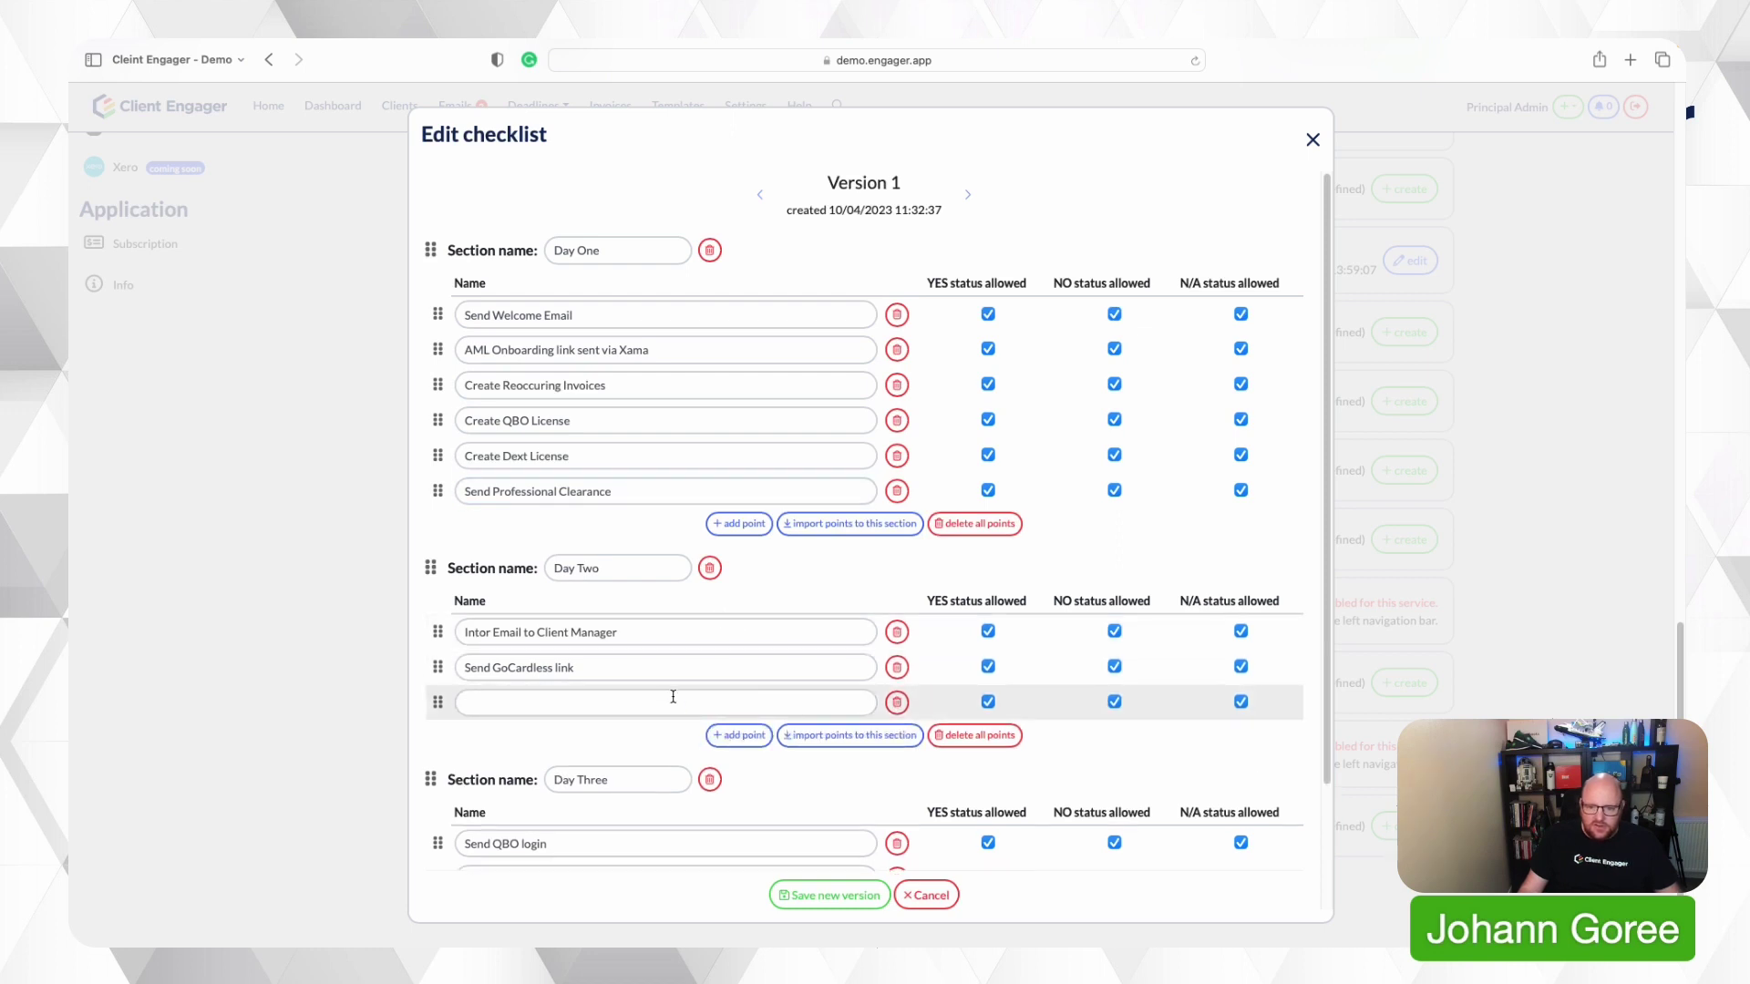
pyautogui.click(672, 701)
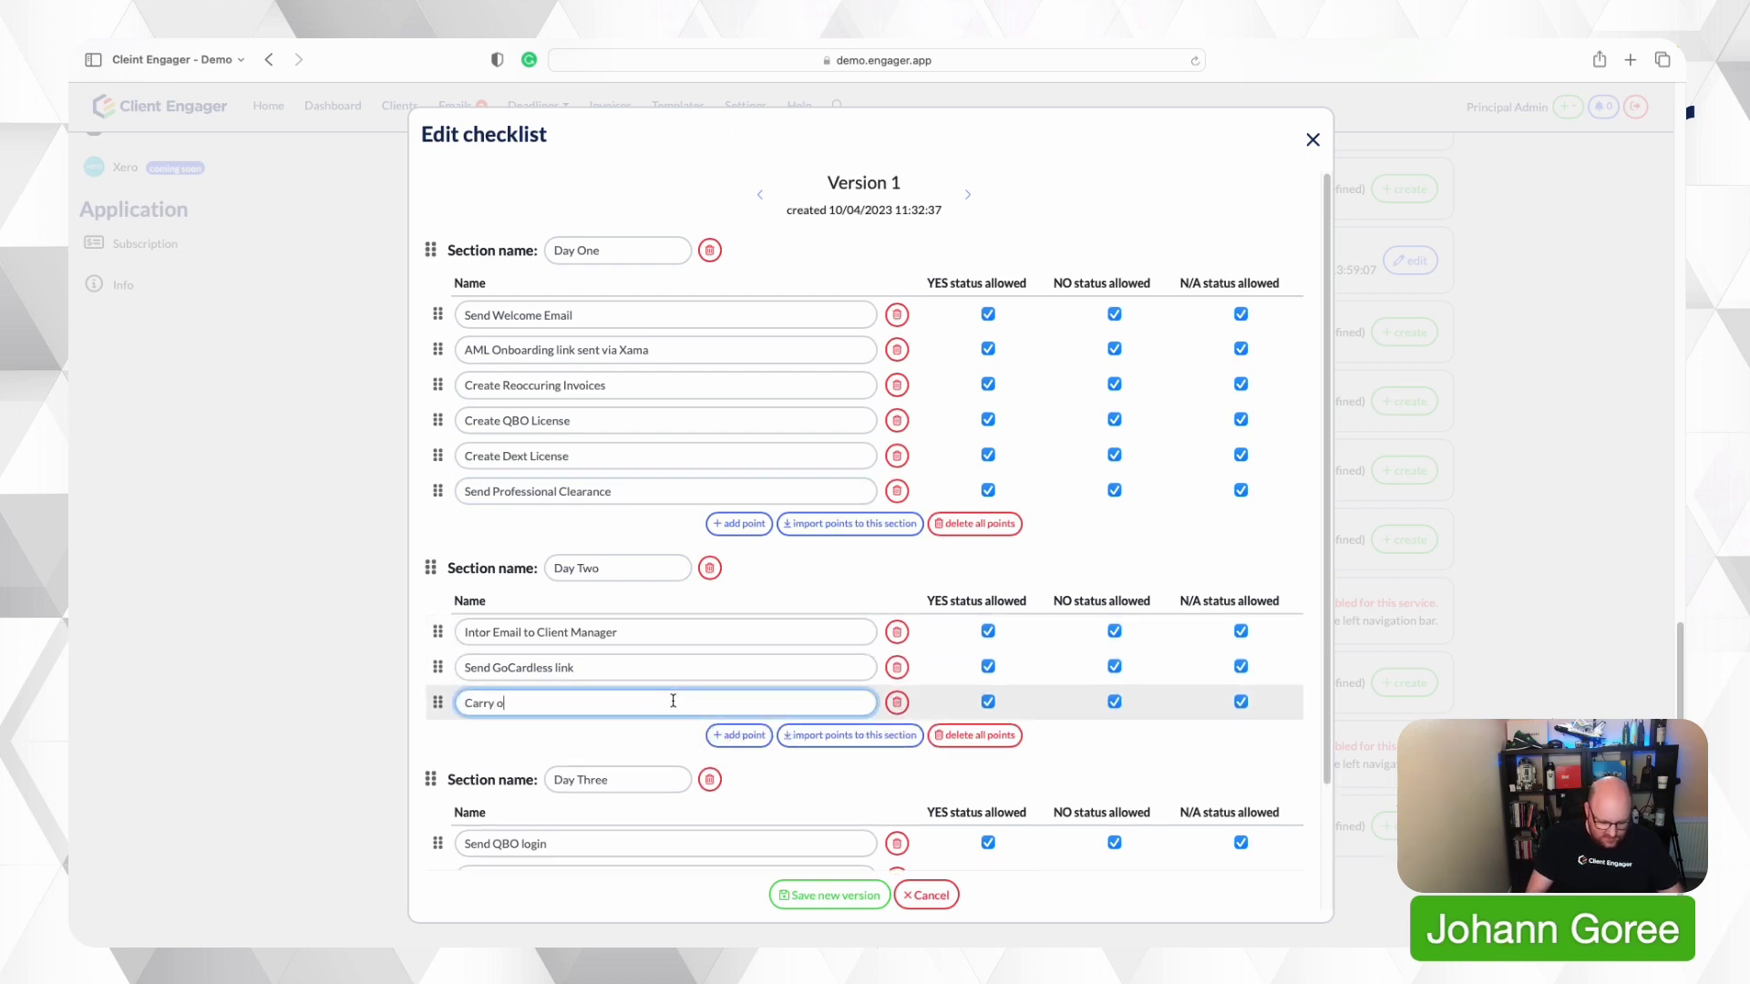
pyautogui.write('Carry out AML Check')
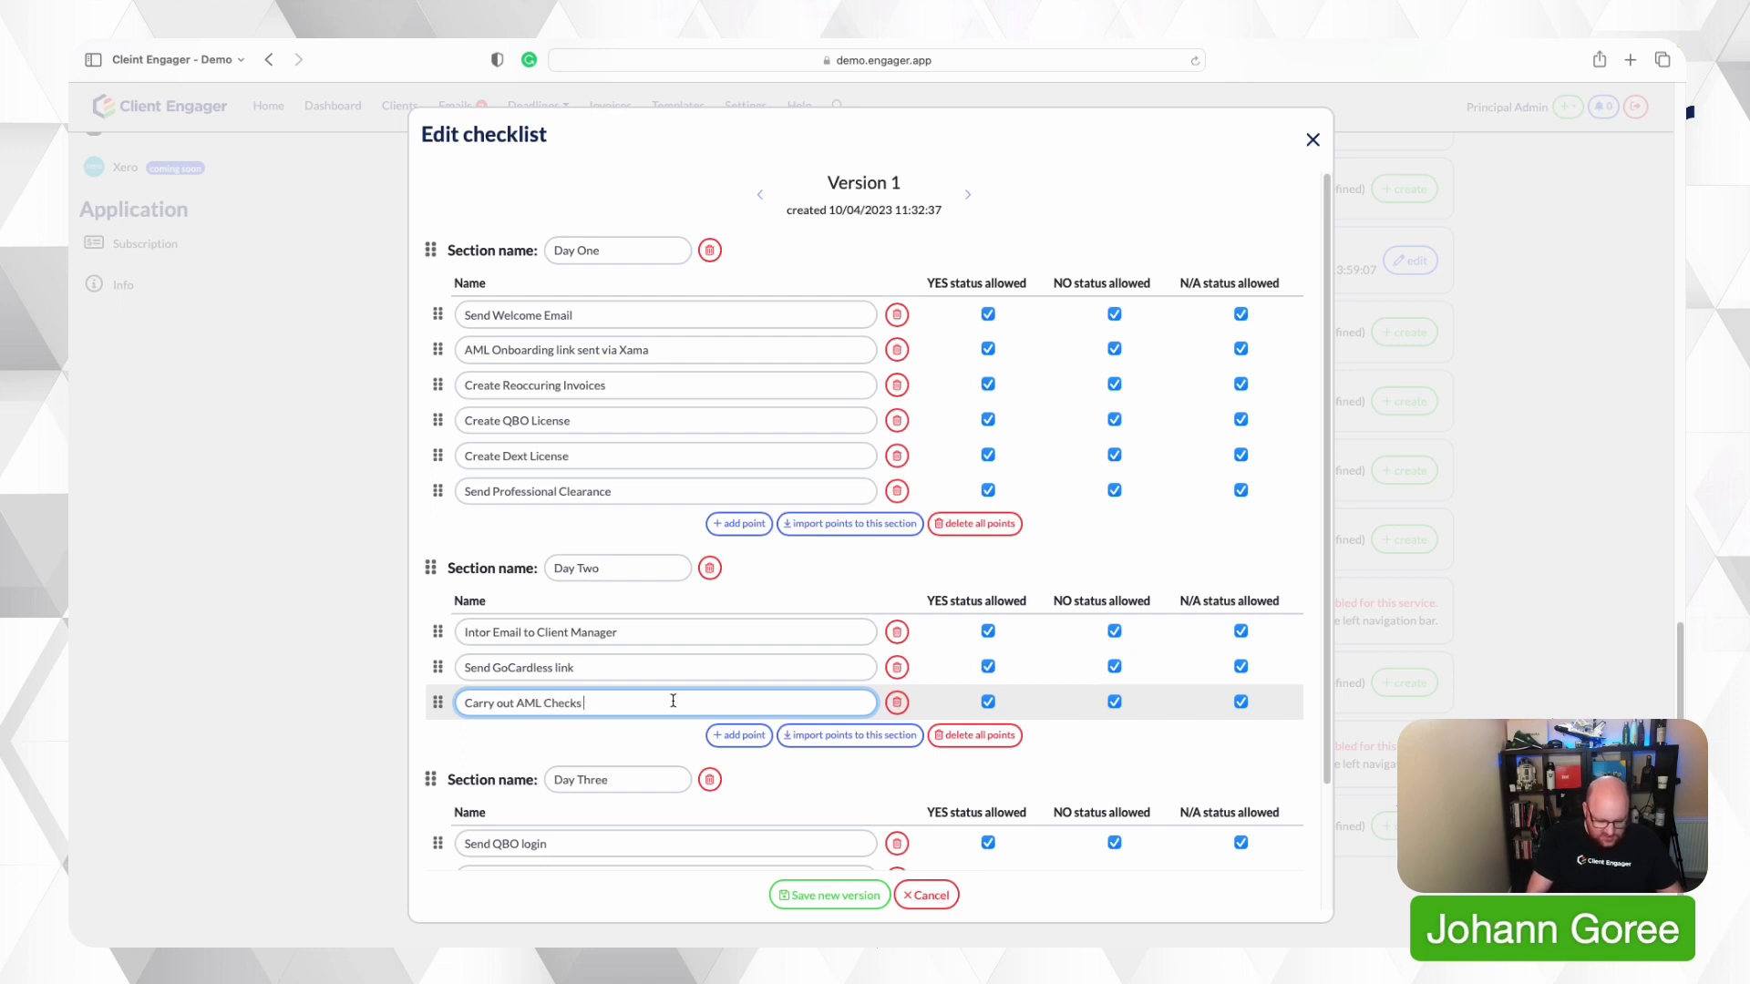
pyautogui.write('s')
pyautogui.click(727, 735)
pyautogui.click(655, 730)
pyautogui.write('Complete AM')
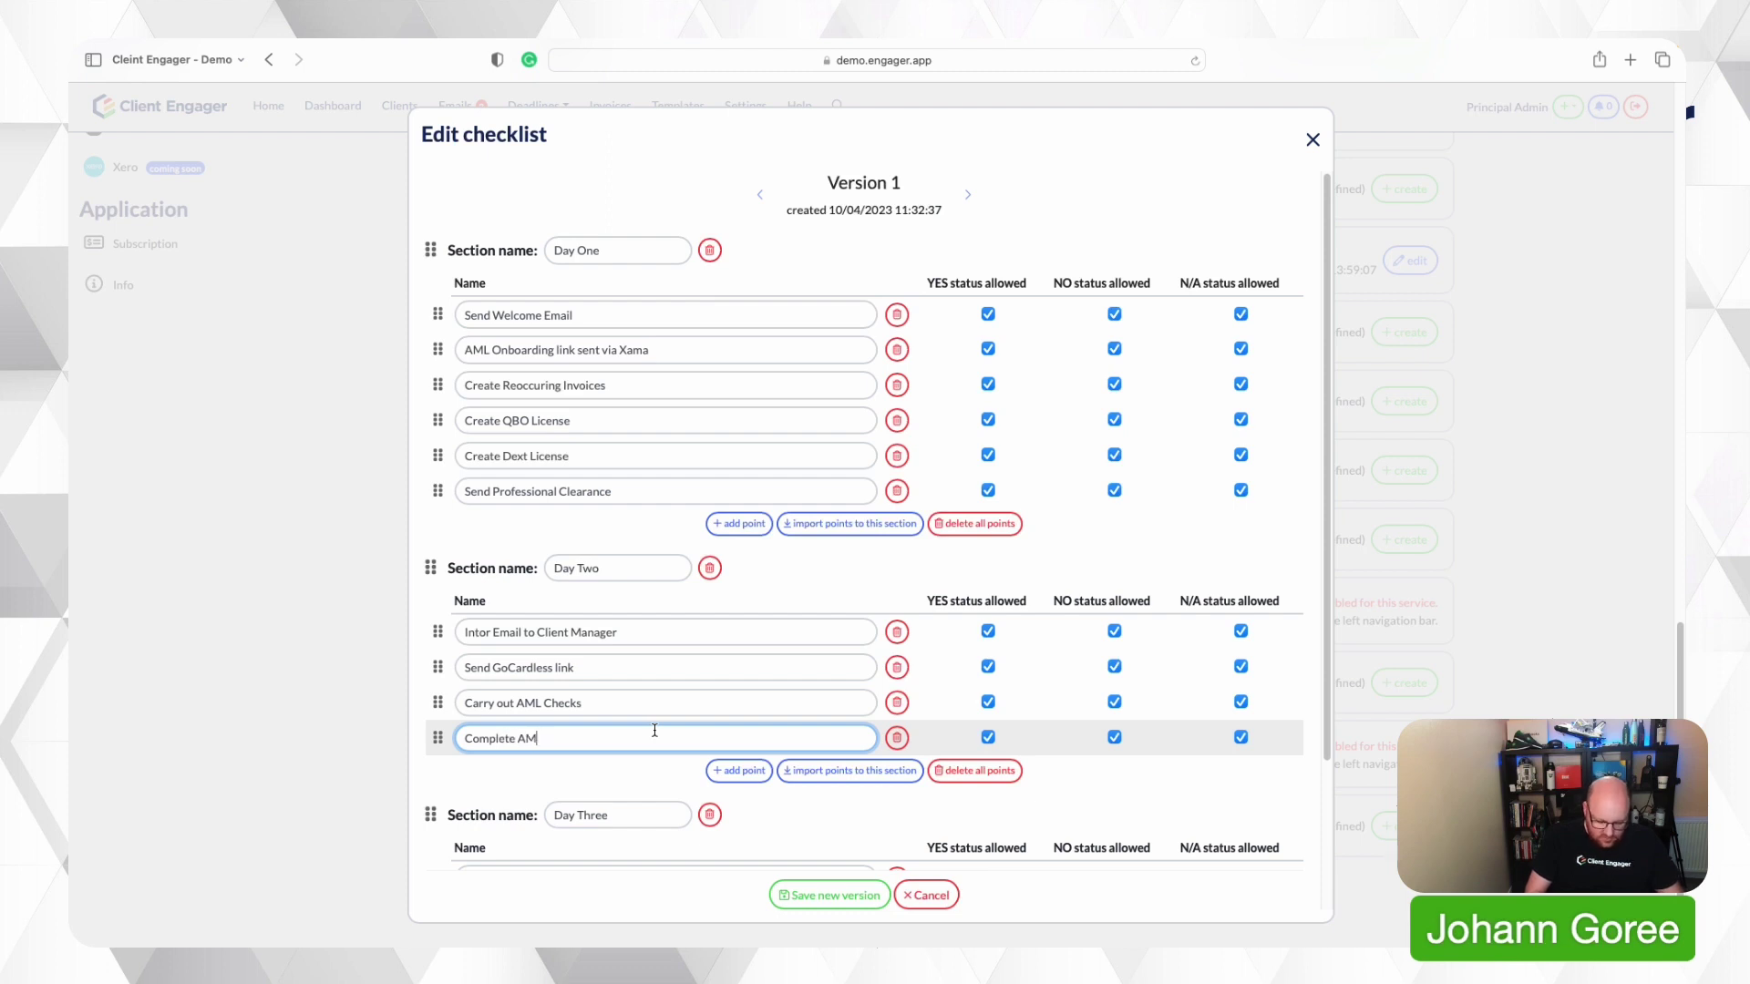
pyautogui.write('L Risk')
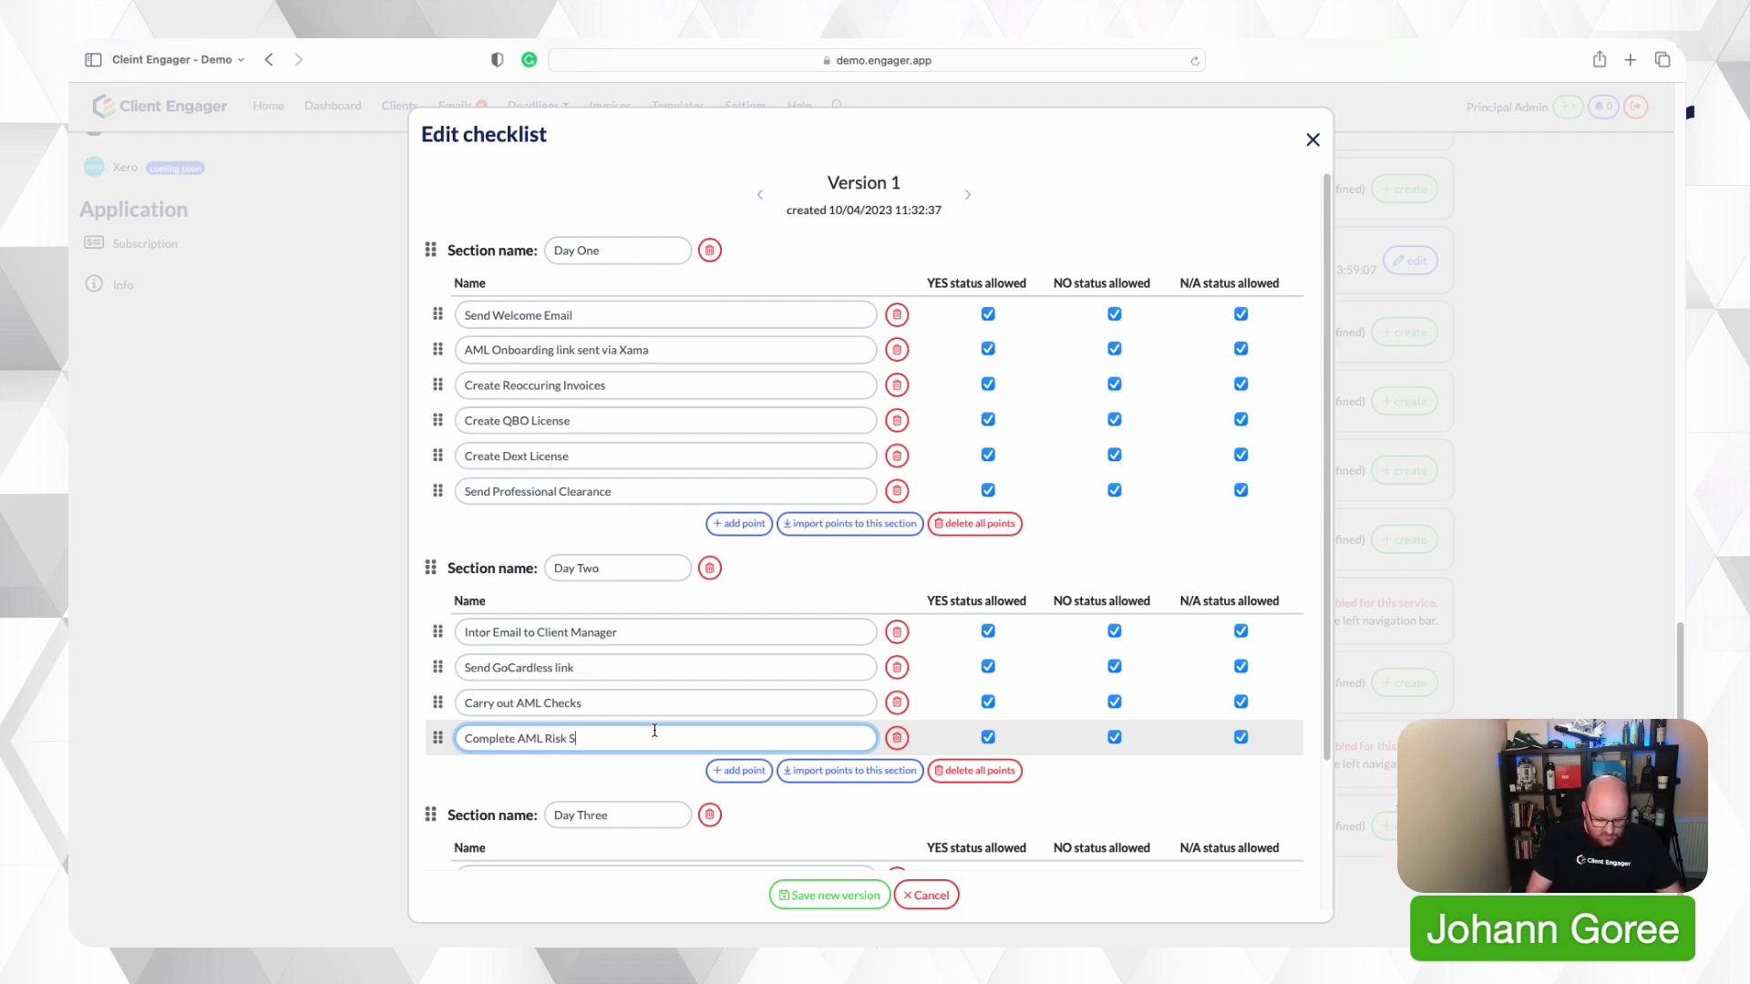
pyautogui.write(' Assessment')
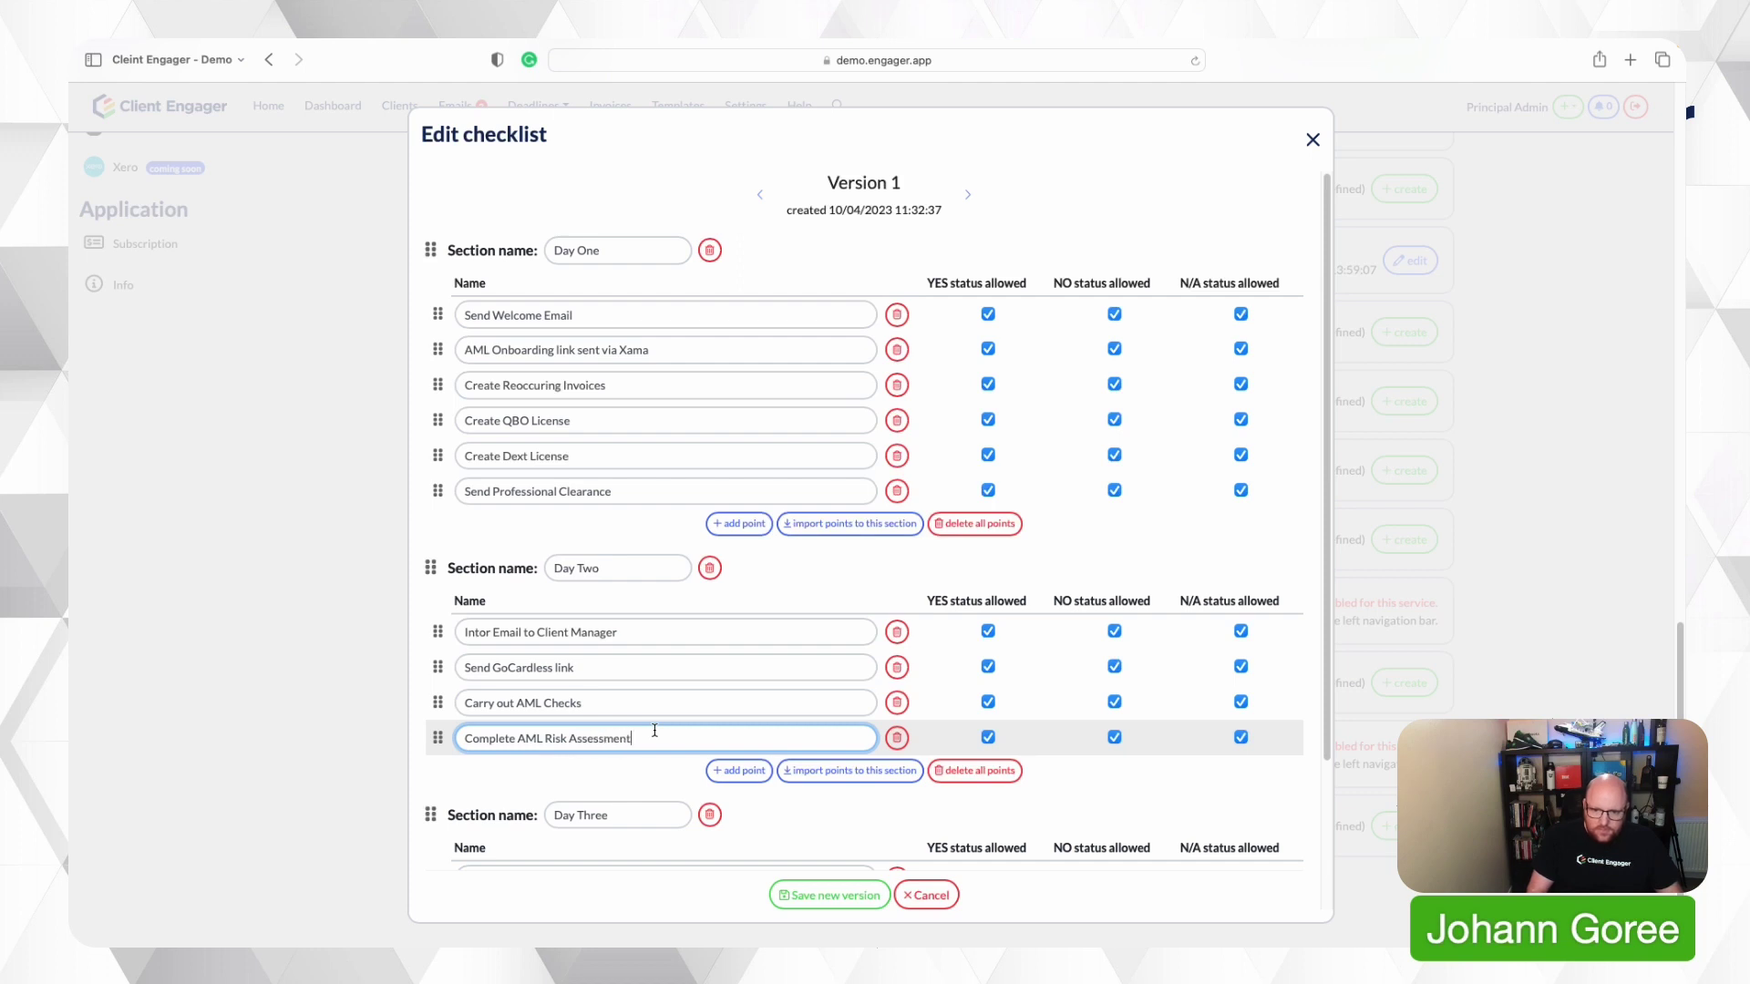
pyautogui.click(643, 761)
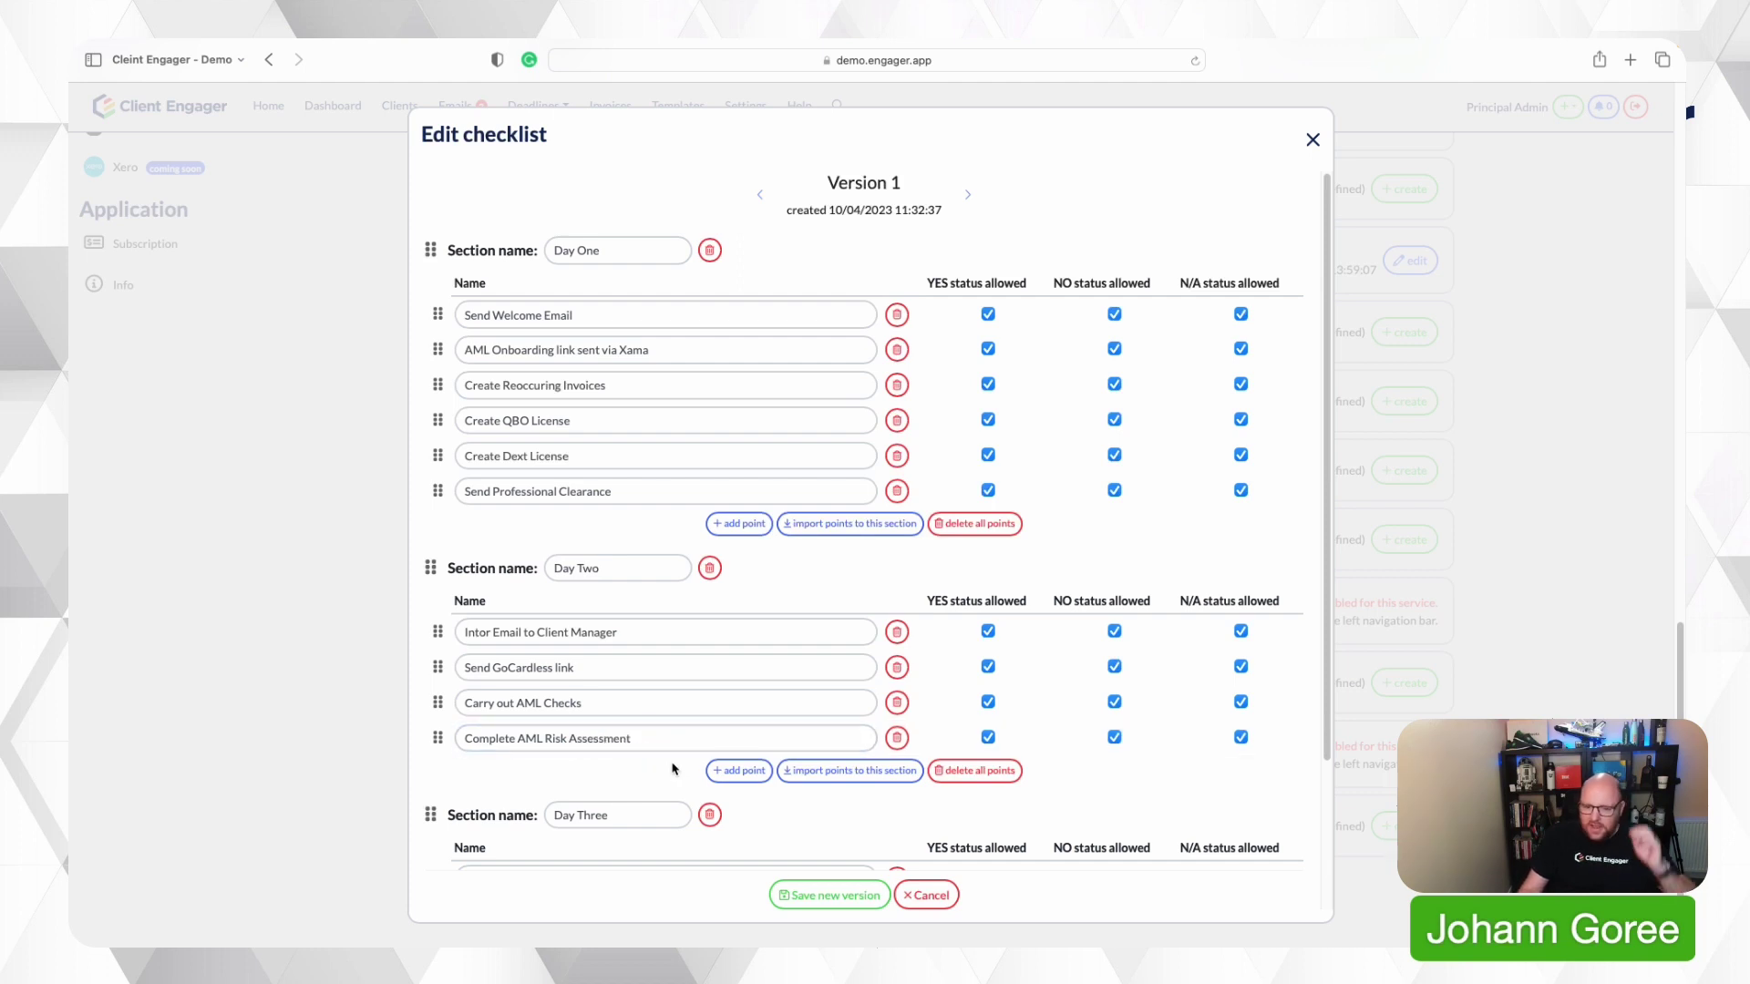
pyautogui.scroll(-1, 679, 765)
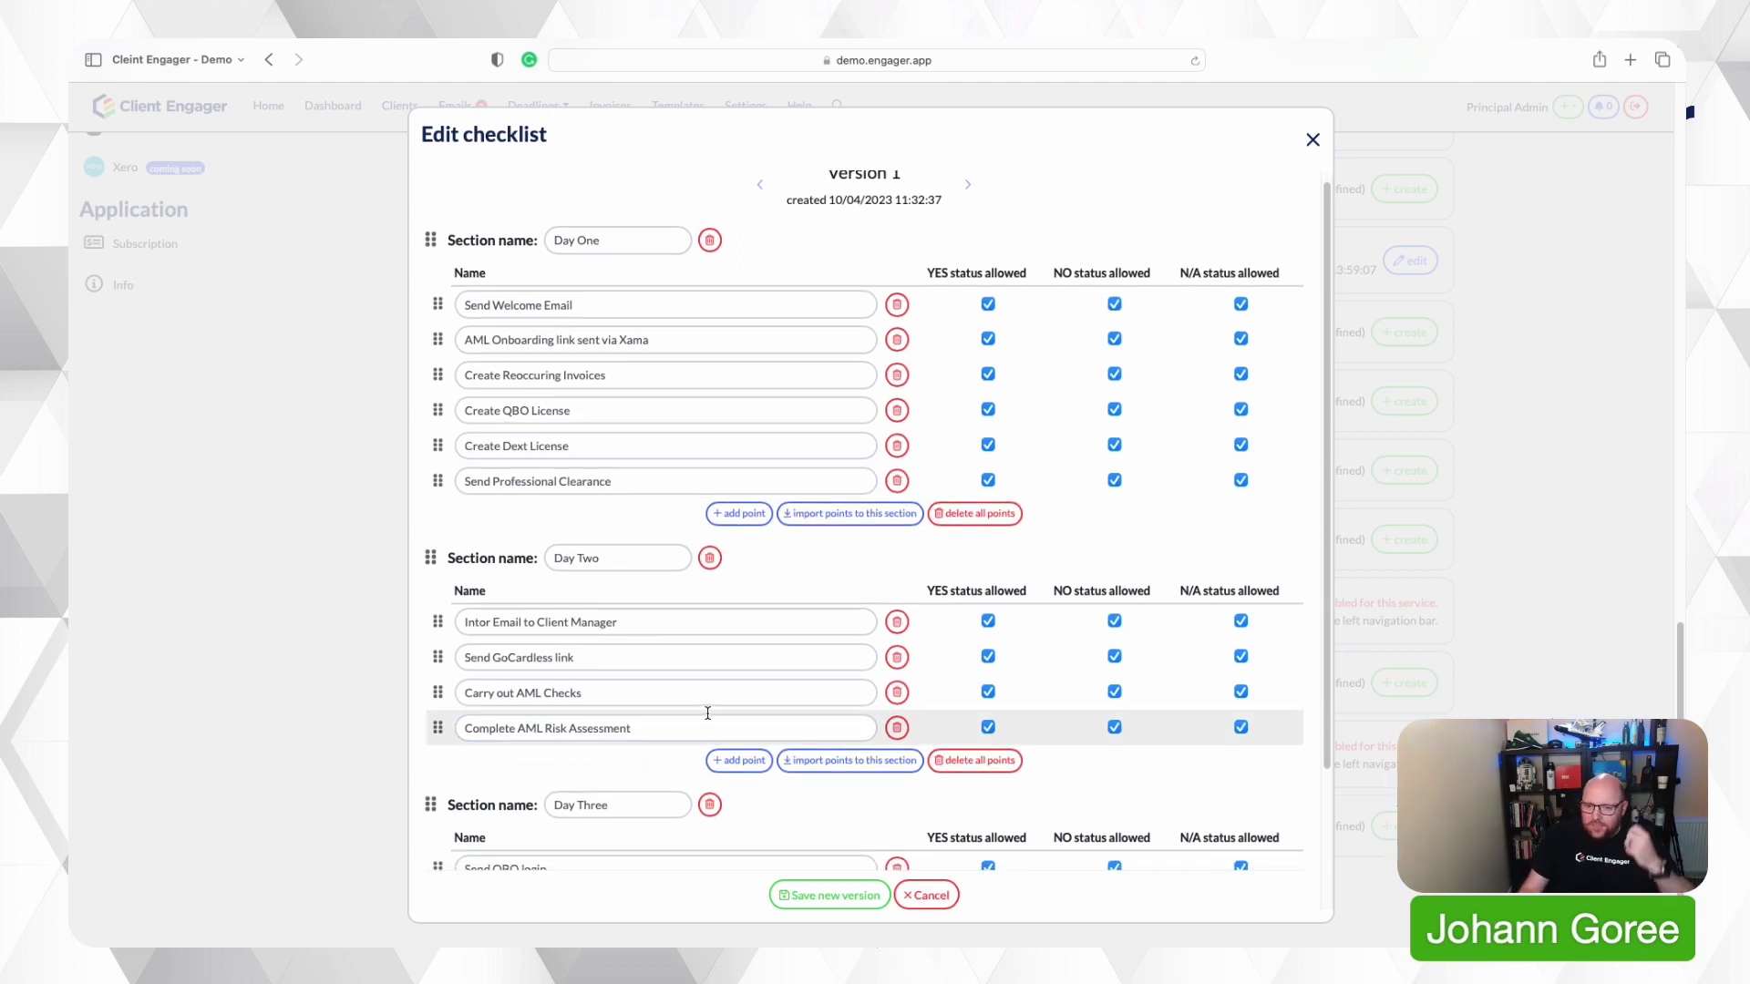
pyautogui.scroll(-2, 708, 713)
pyautogui.scroll(-4, 707, 675)
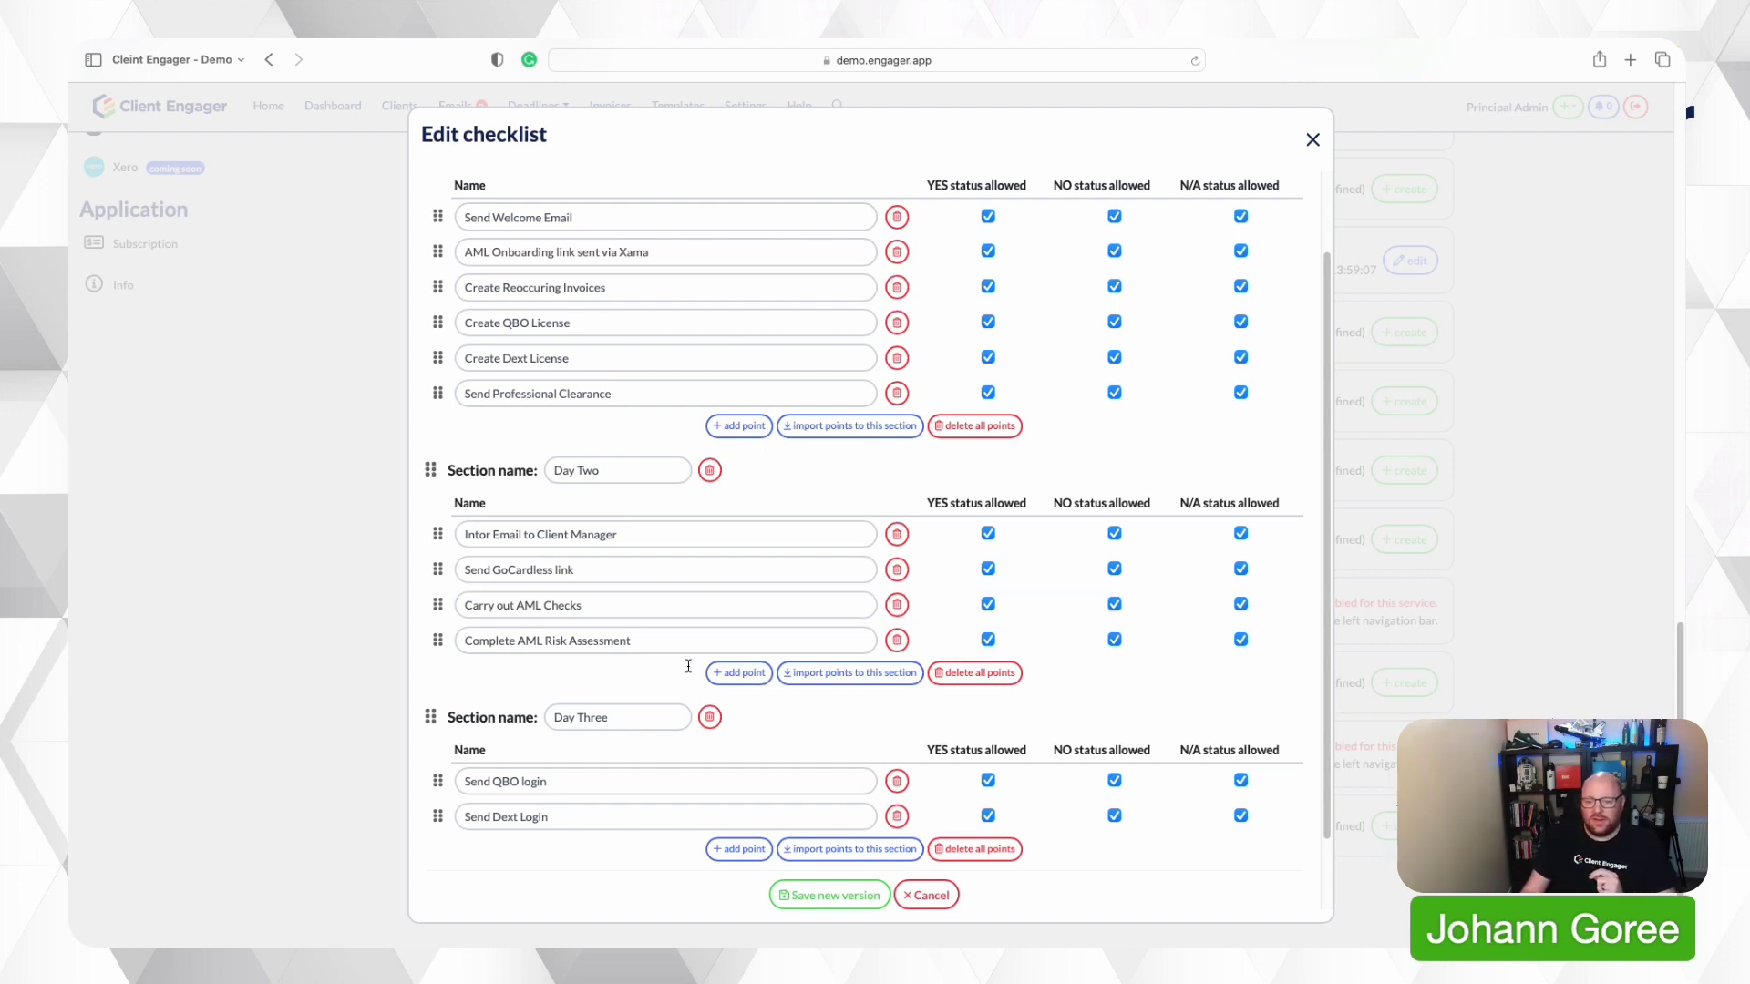
pyautogui.scroll(-2, 692, 665)
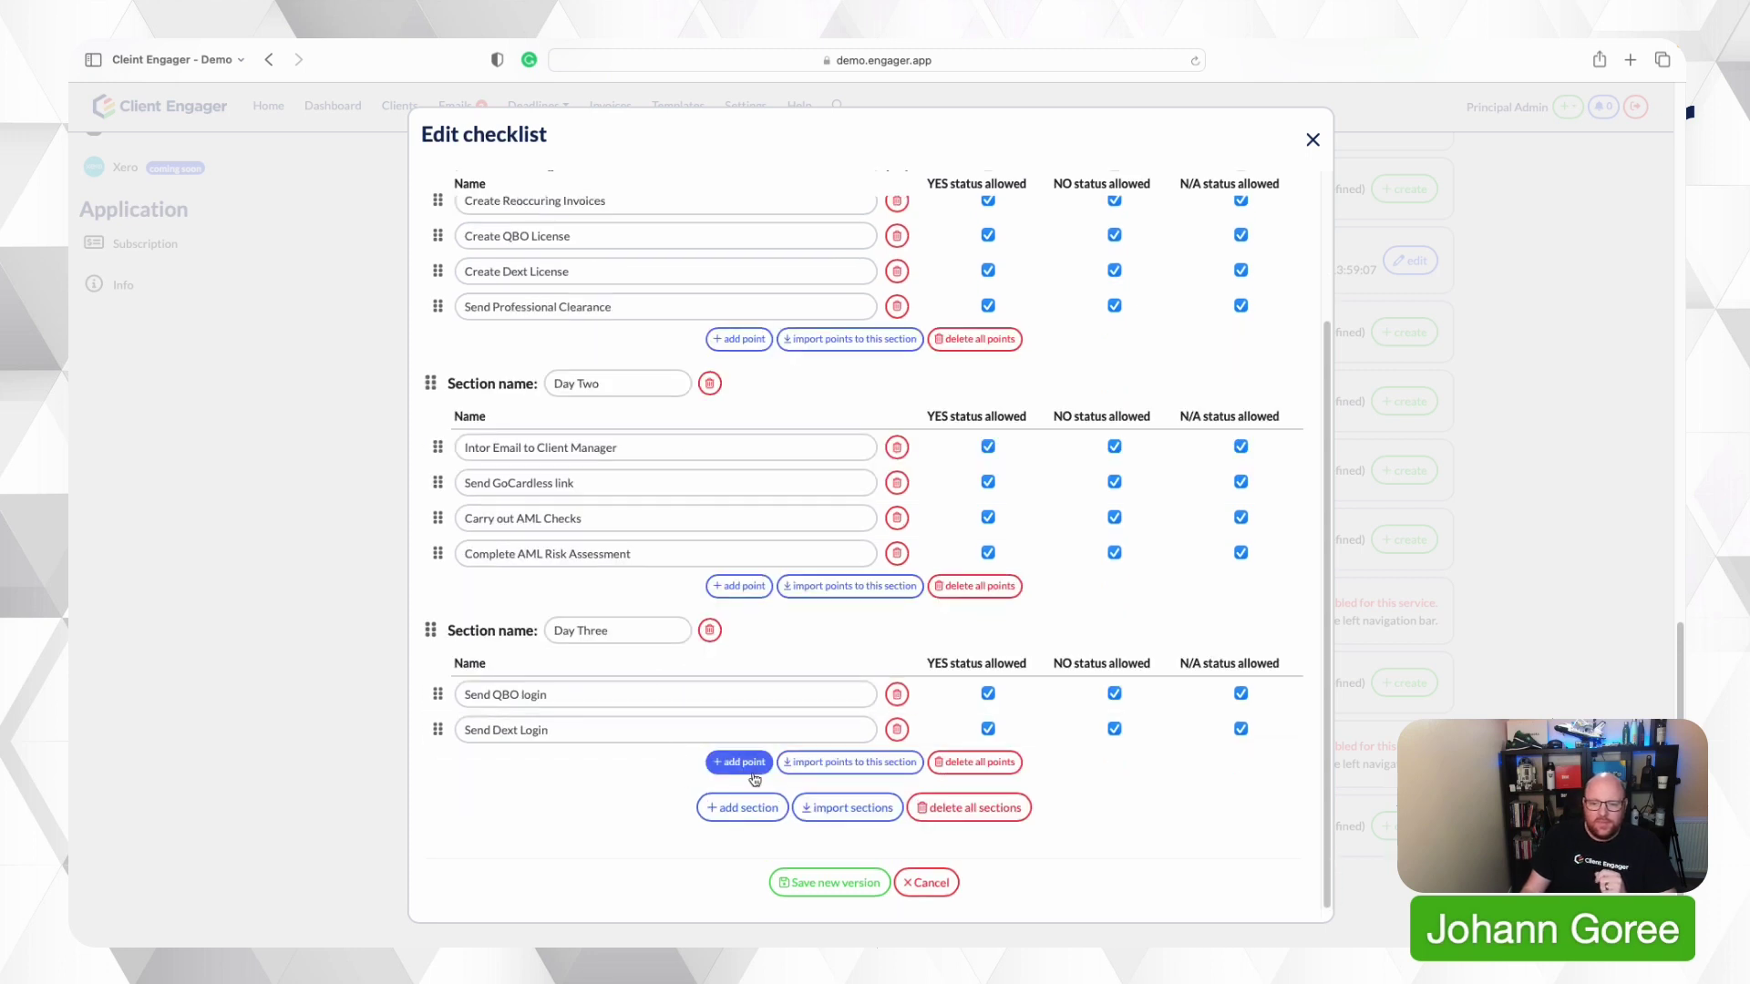
# - Add a fourth checklist section named 'Day Four'
pyautogui.click(742, 808)
pyautogui.click(634, 817)
pyautogui.write('Day Four')
pyautogui.scroll(-3, 711, 802)
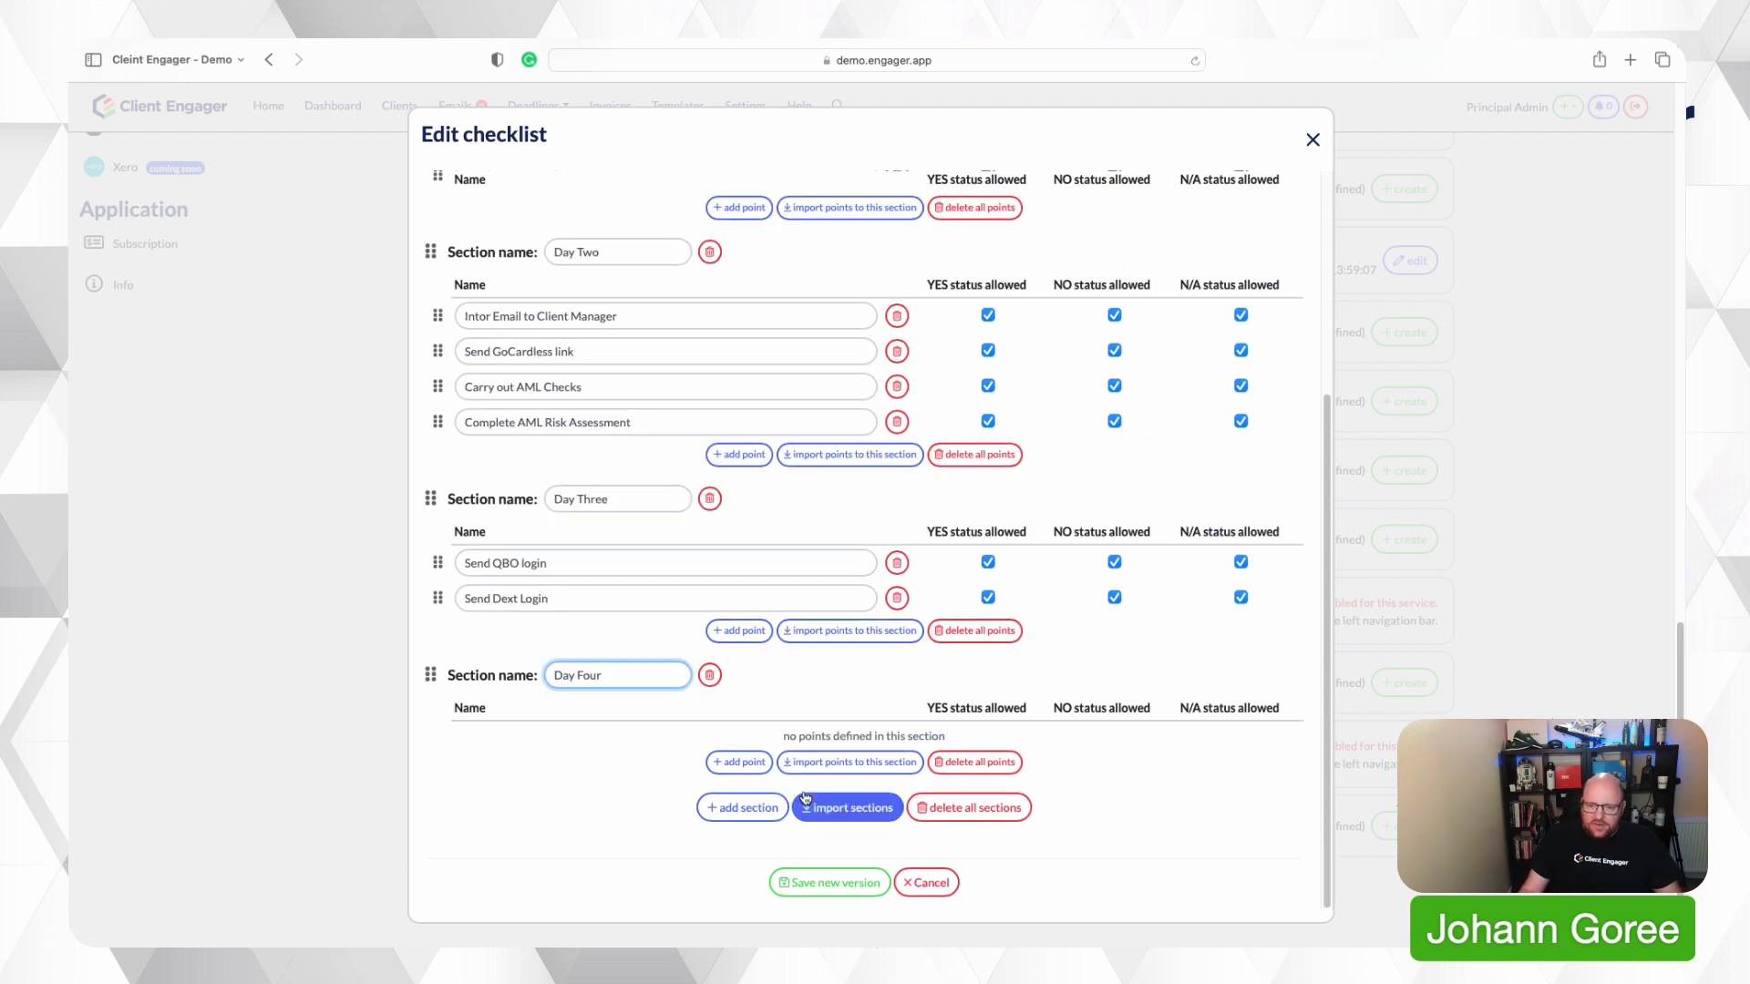
# - Give Day Four the points 'Book in a catch up call' and 'Access the data provided by the arevious accoutnant.'
pyautogui.click(739, 764)
pyautogui.click(679, 737)
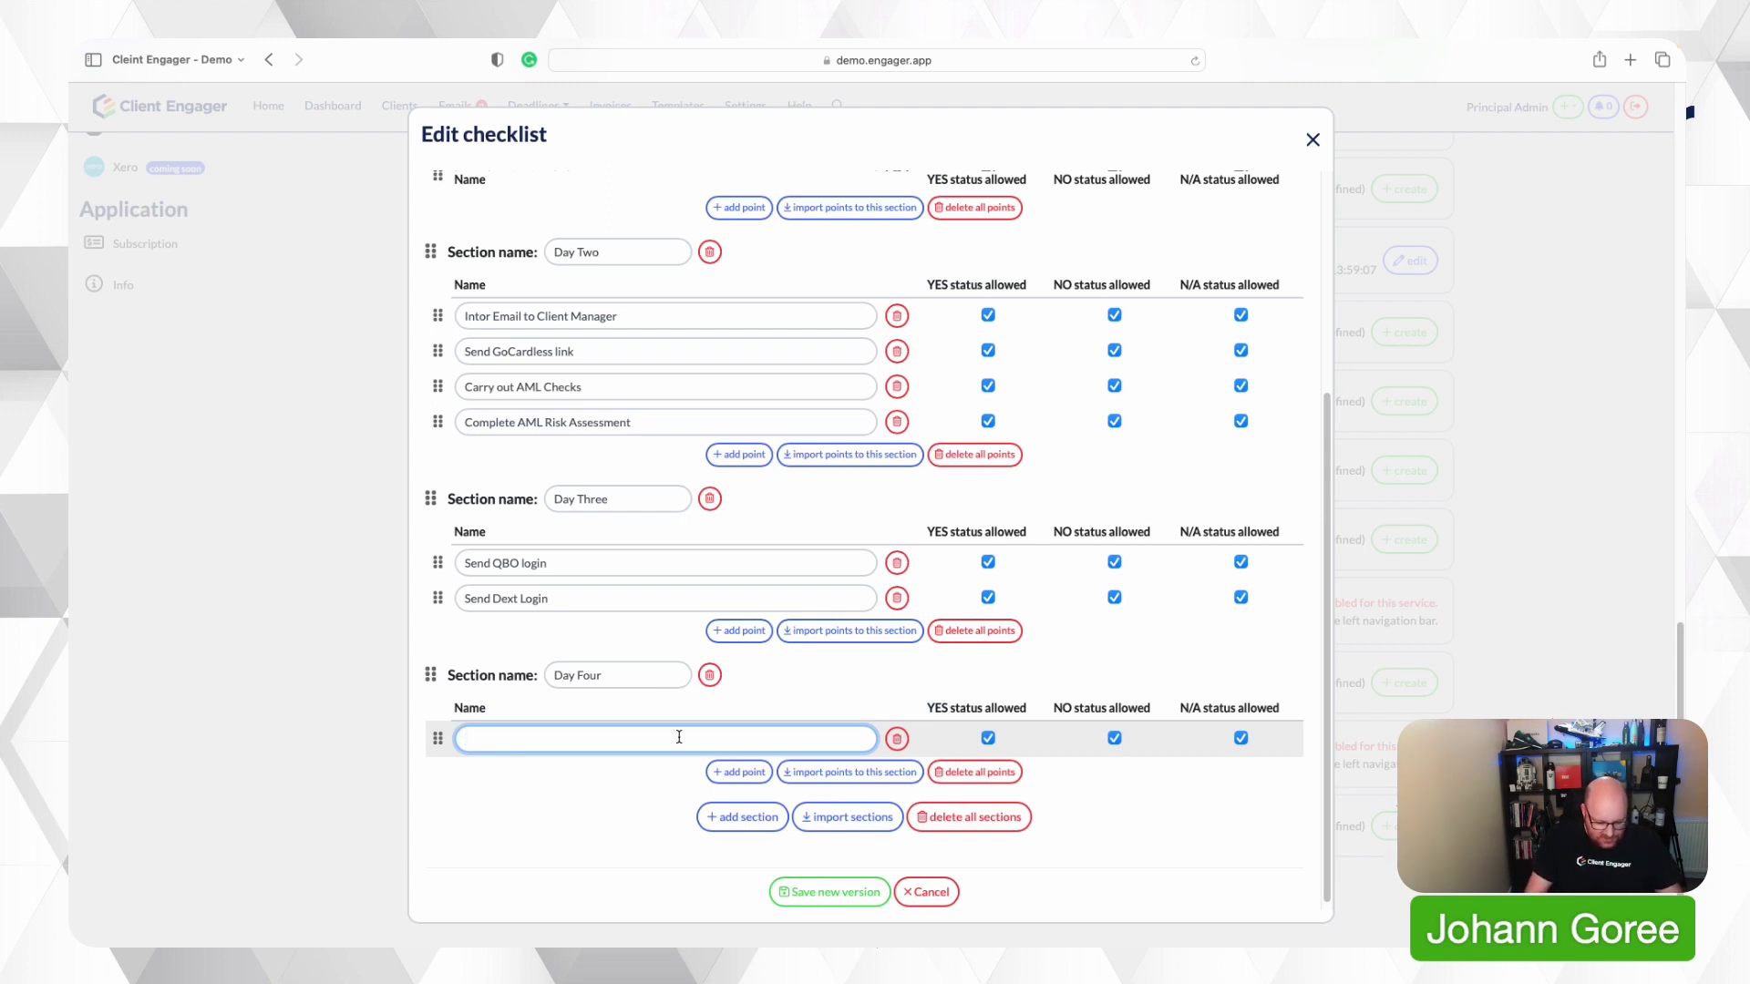
pyautogui.write('Book in a catch up call')
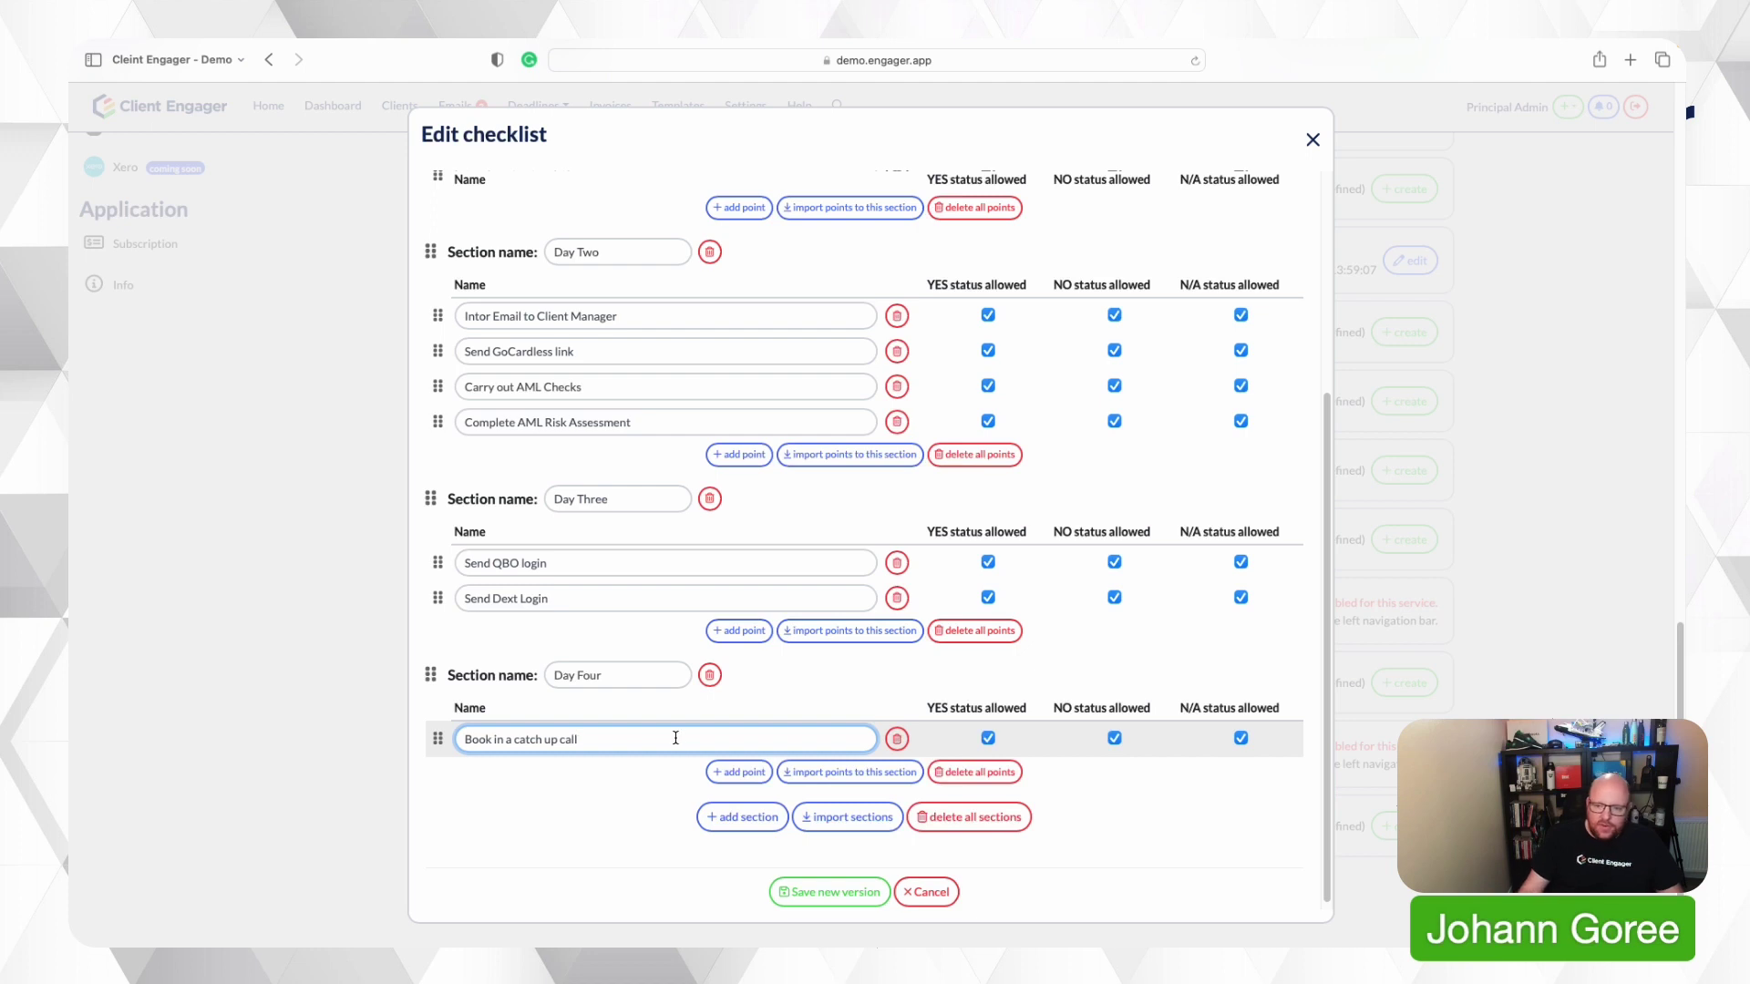
pyautogui.click(724, 791)
pyautogui.click(684, 778)
pyautogui.write('Acce')
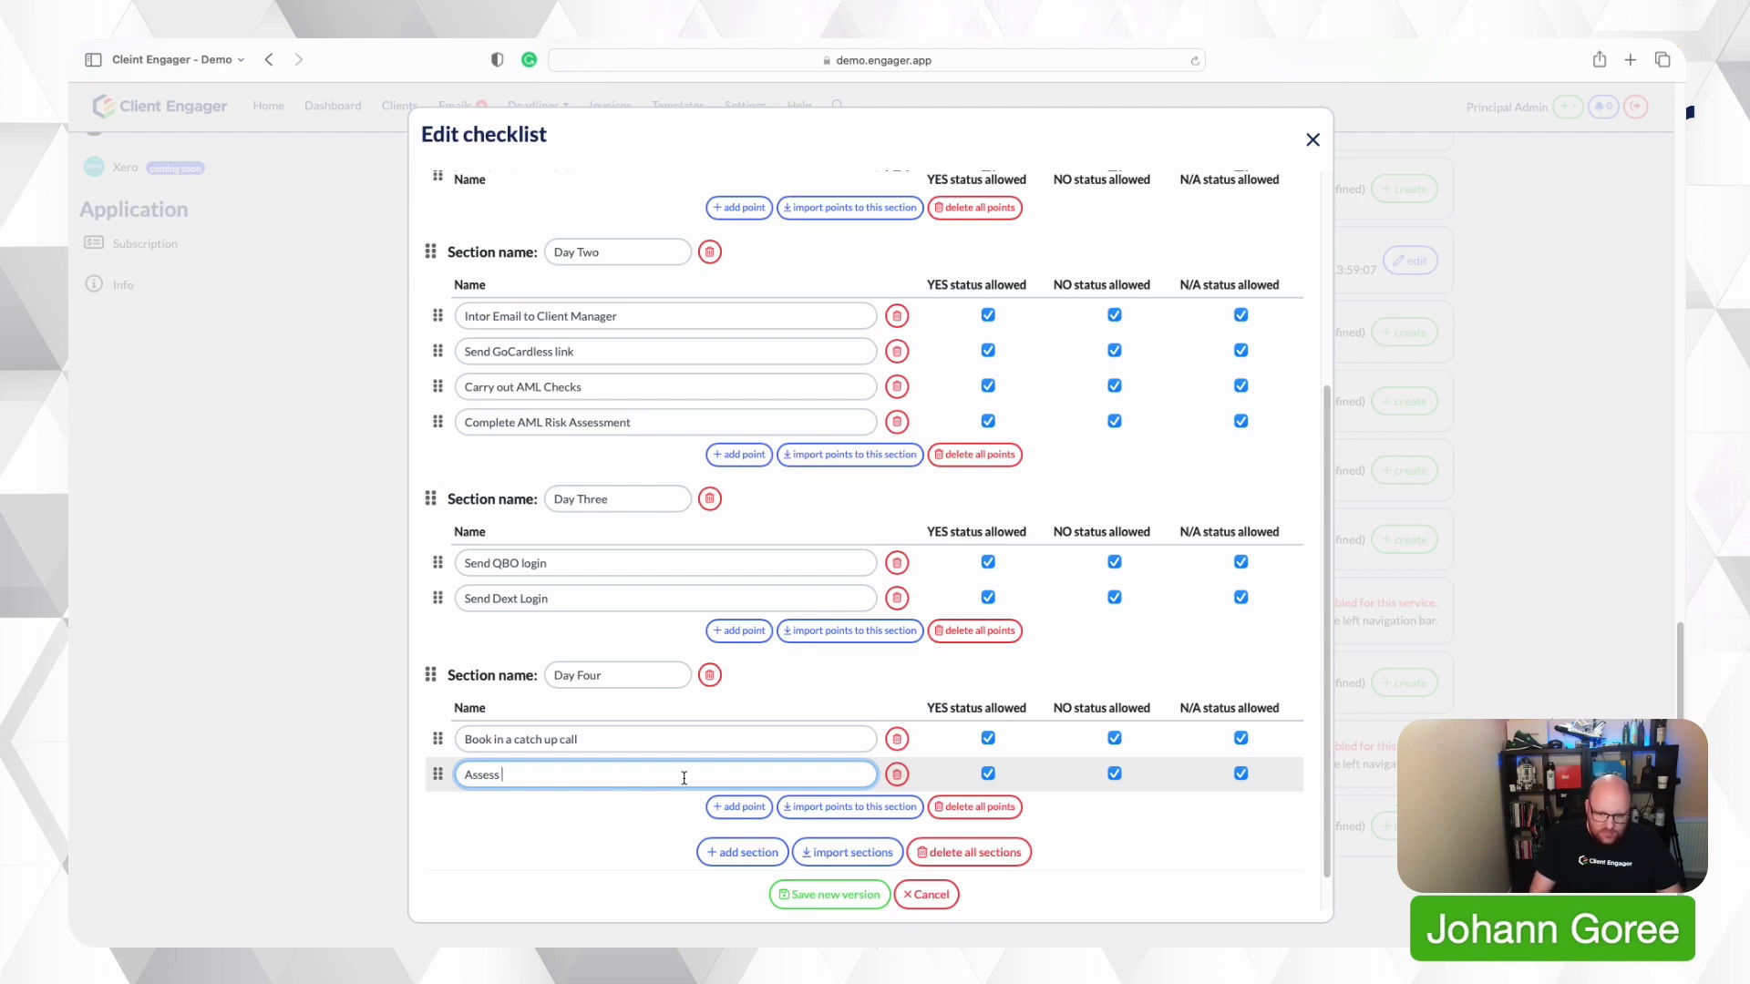
pyautogui.write('ss the data provided by the a')
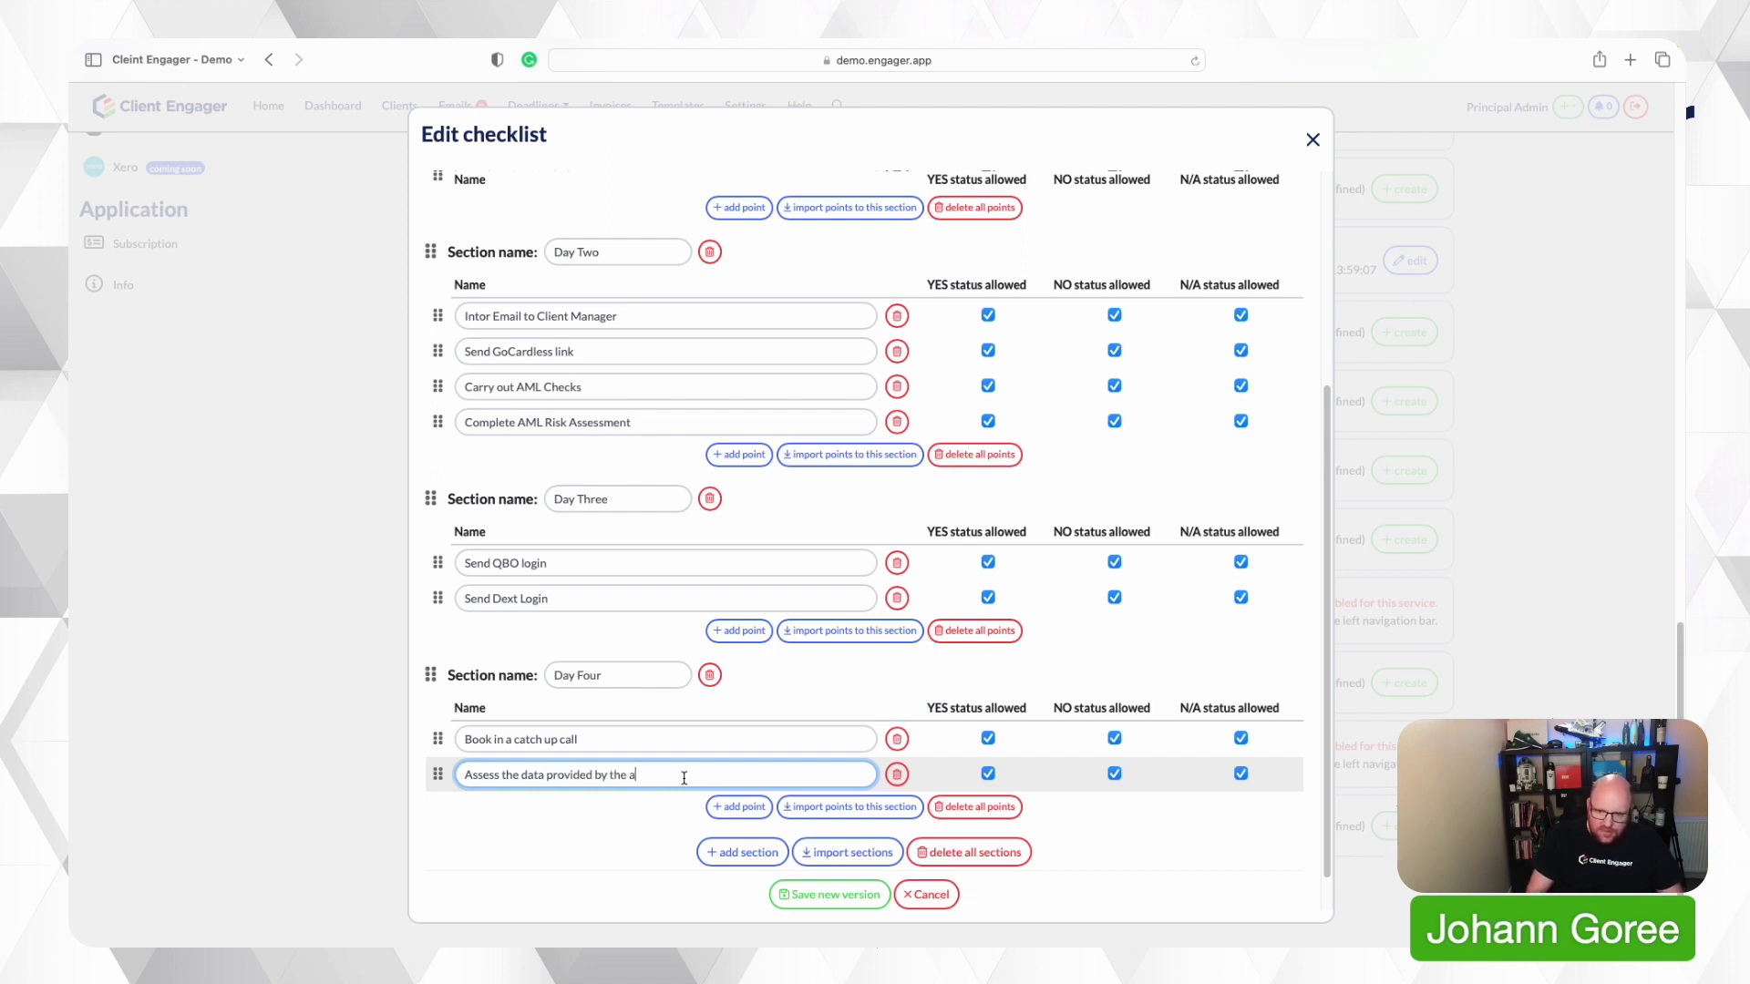
pyautogui.press('BackSpace')
pyautogui.write('previous accoutnant')
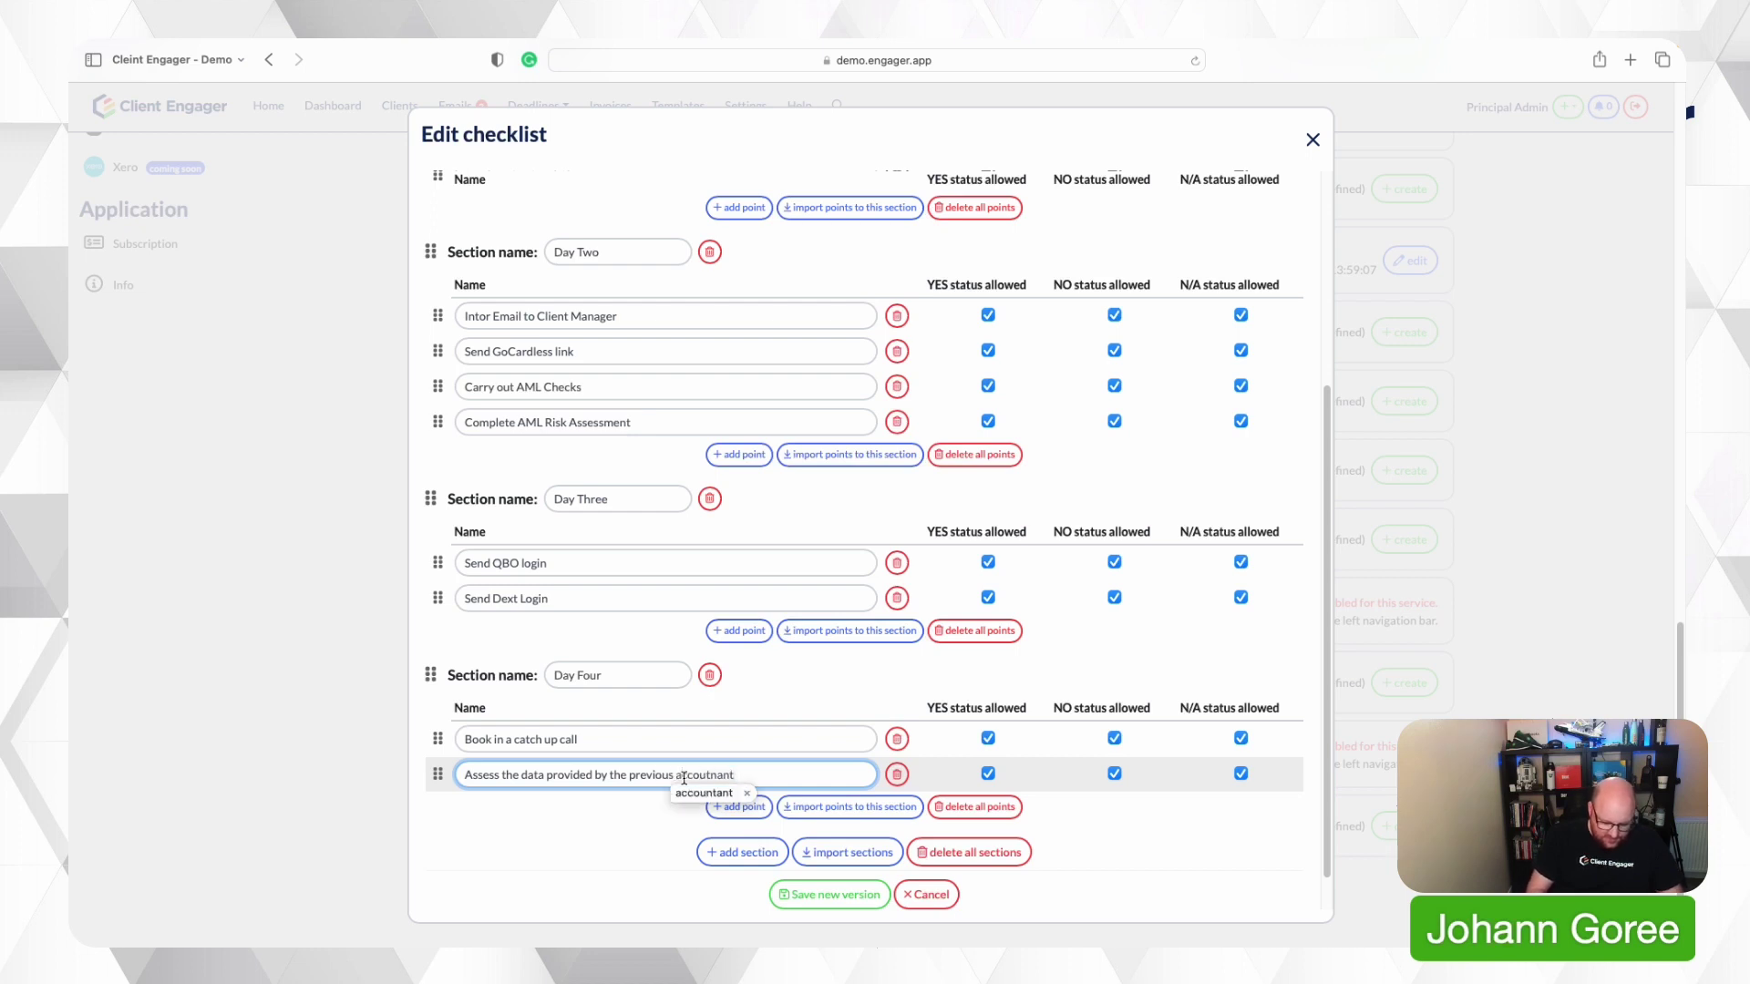
pyautogui.write('.')
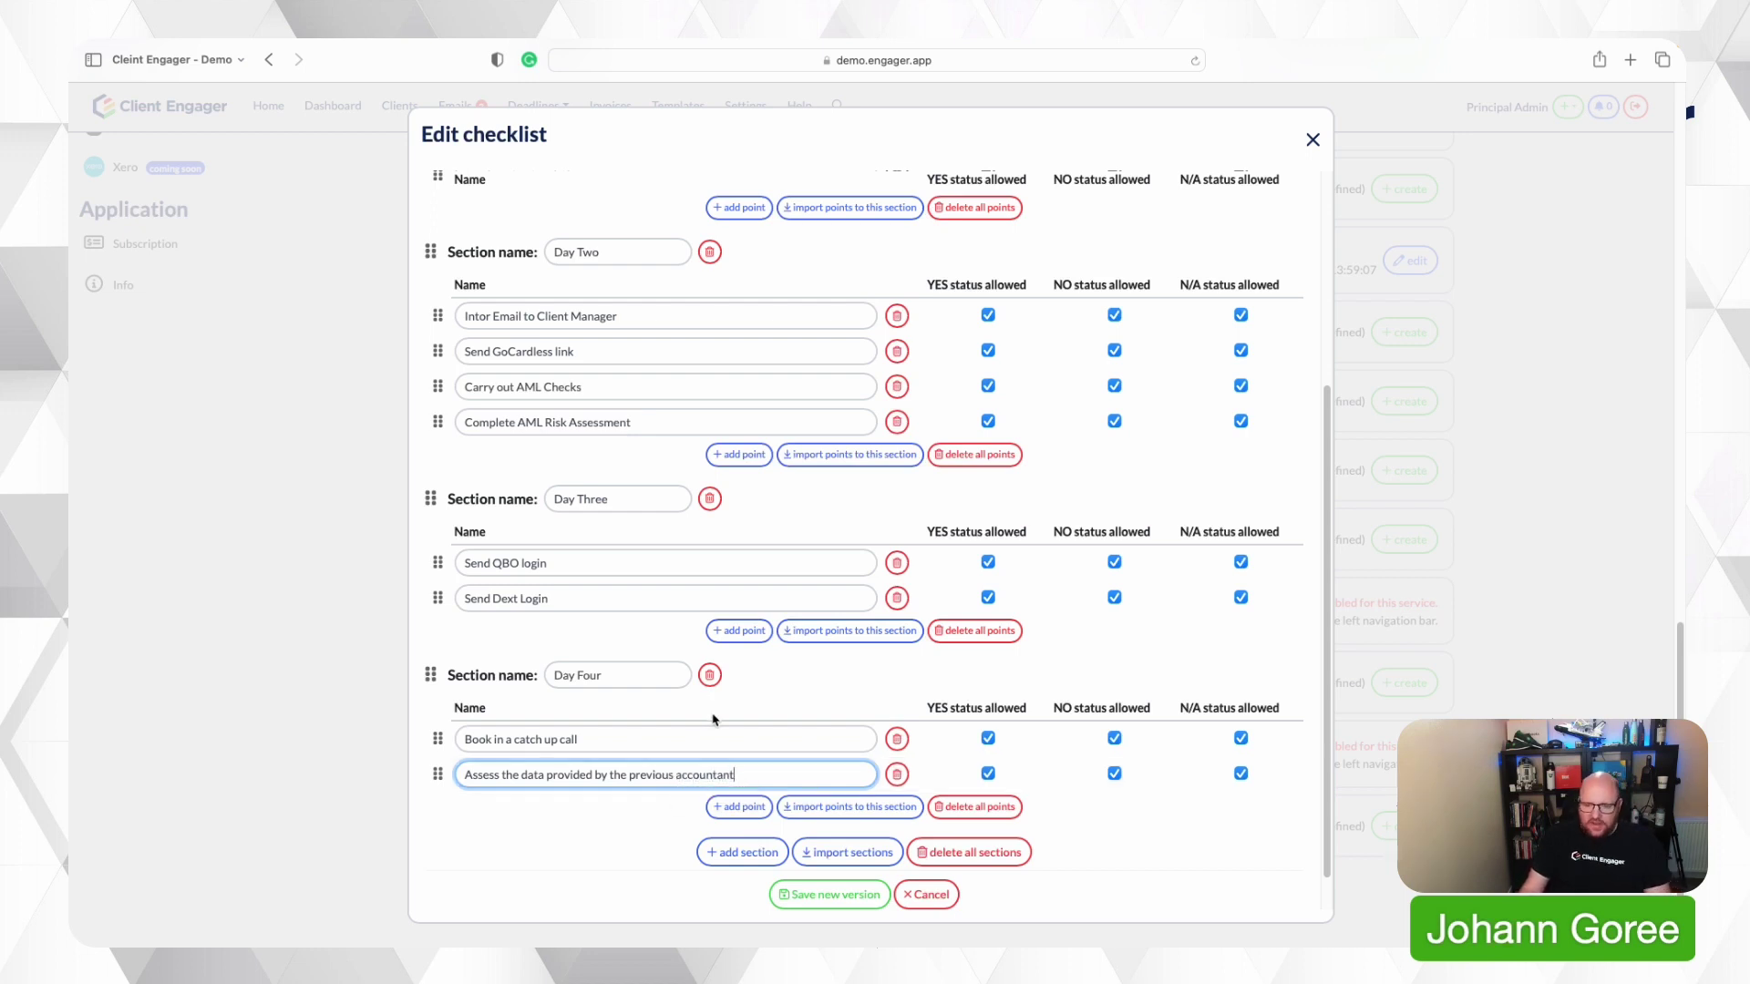
# - Review the Day One to Day Four checklist and save it as a new version
pyautogui.scroll(5, 832, 711)
pyautogui.scroll(2, 832, 701)
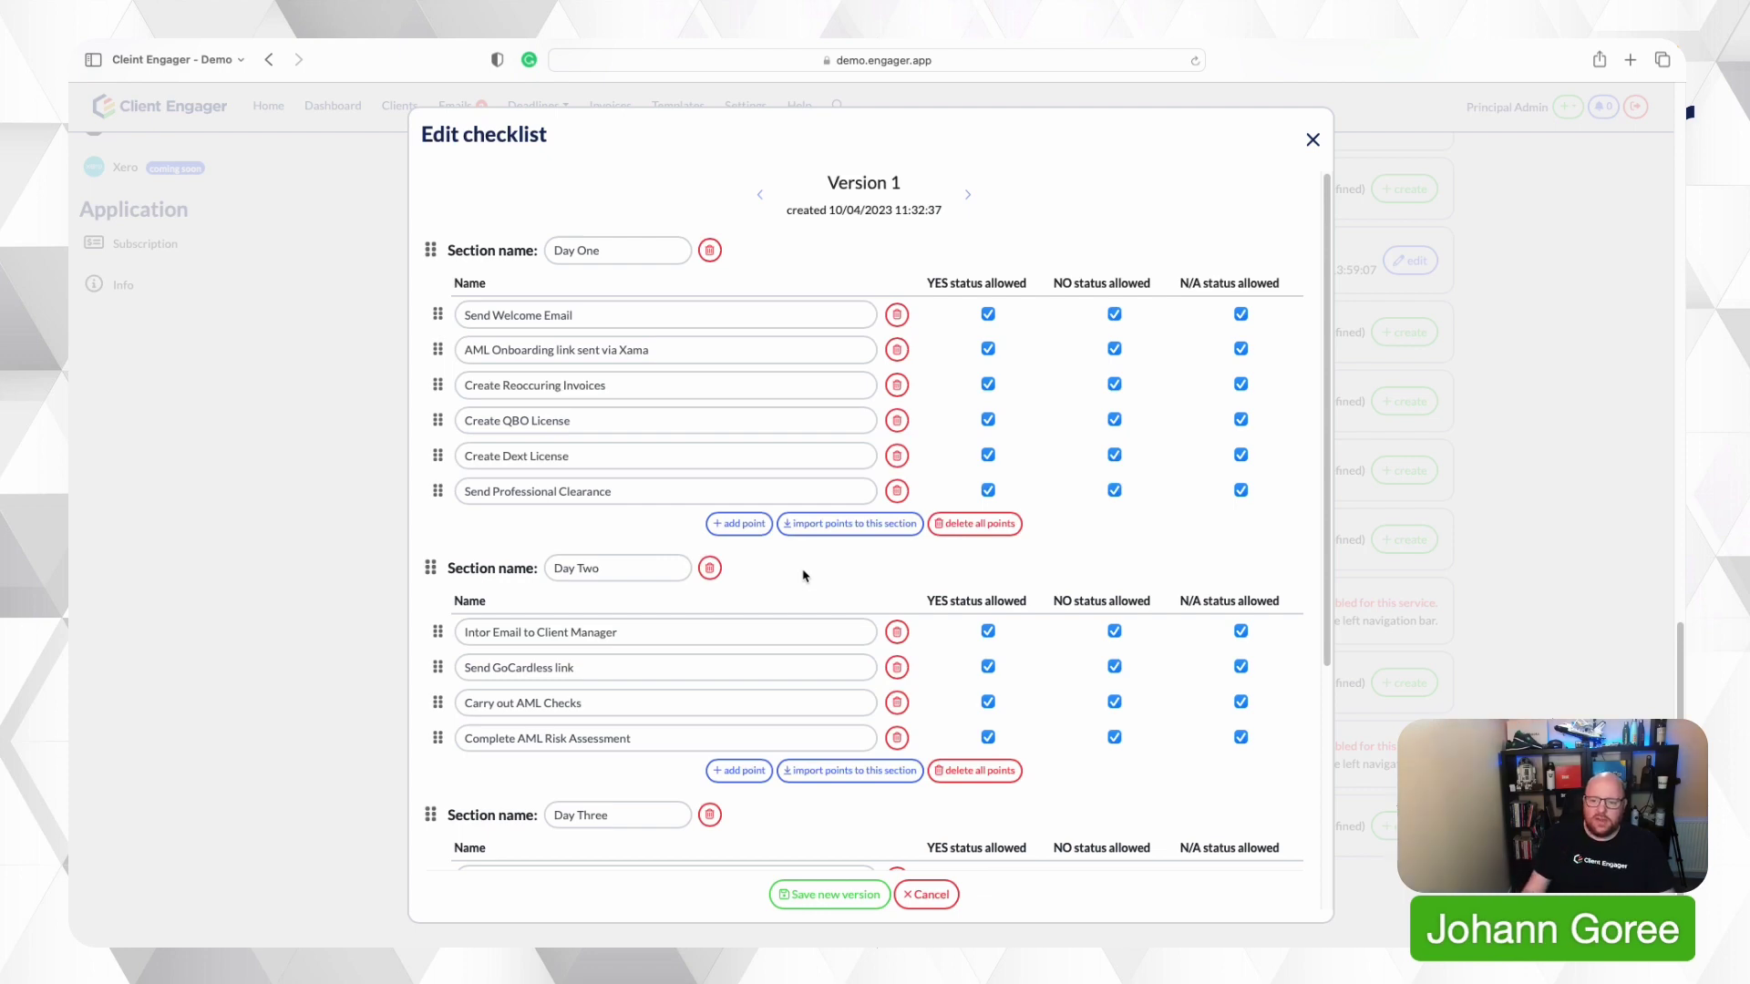
pyautogui.scroll(-3, 807, 560)
pyautogui.scroll(-1, 888, 860)
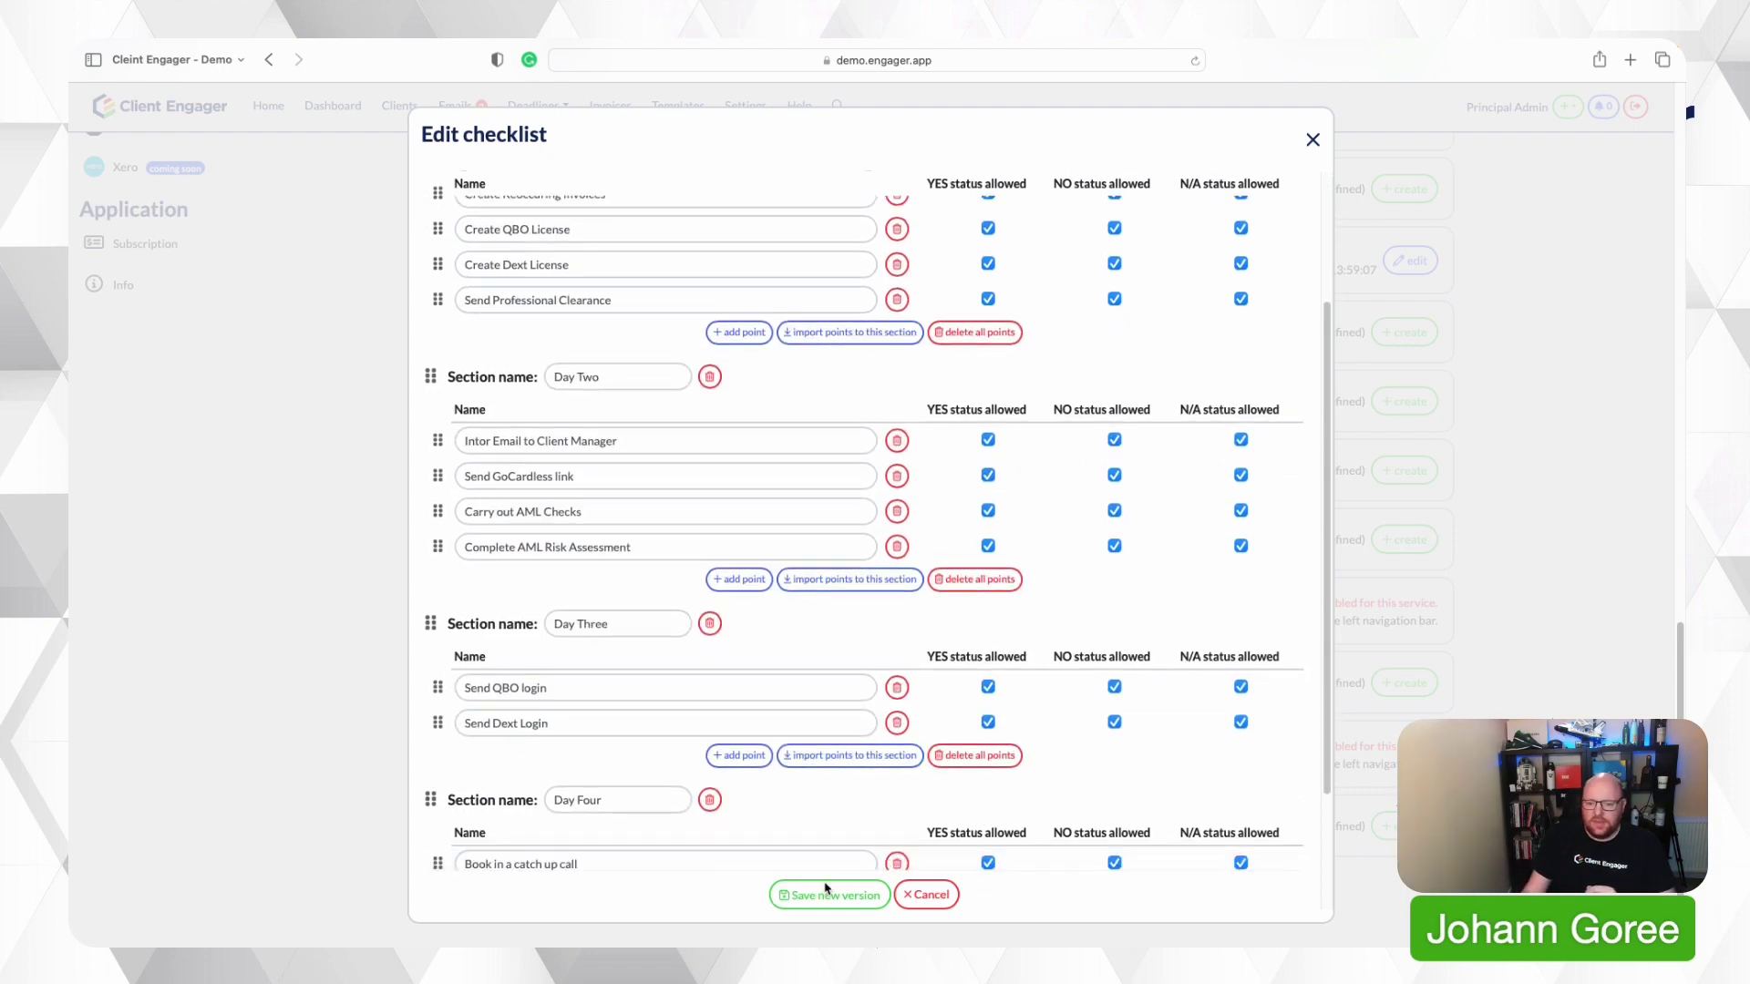
pyautogui.click(829, 894)
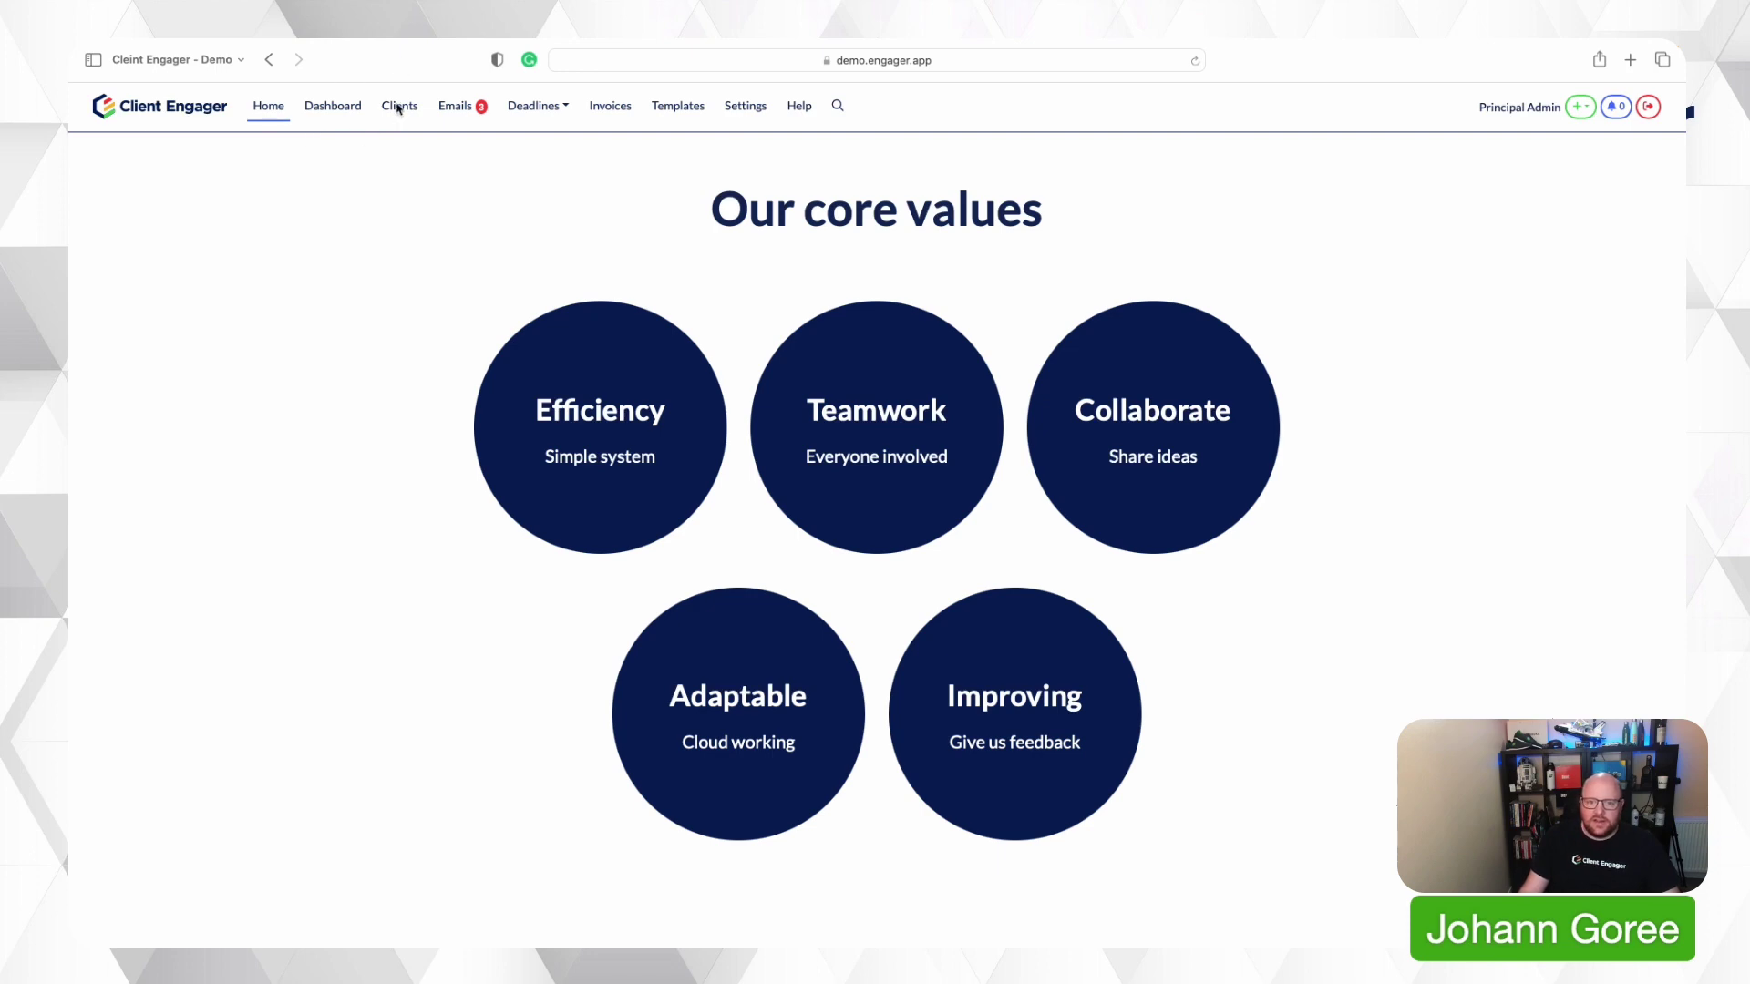
# - Go to Client Engager Online Limited's Services & pricing step
pyautogui.click(398, 108)
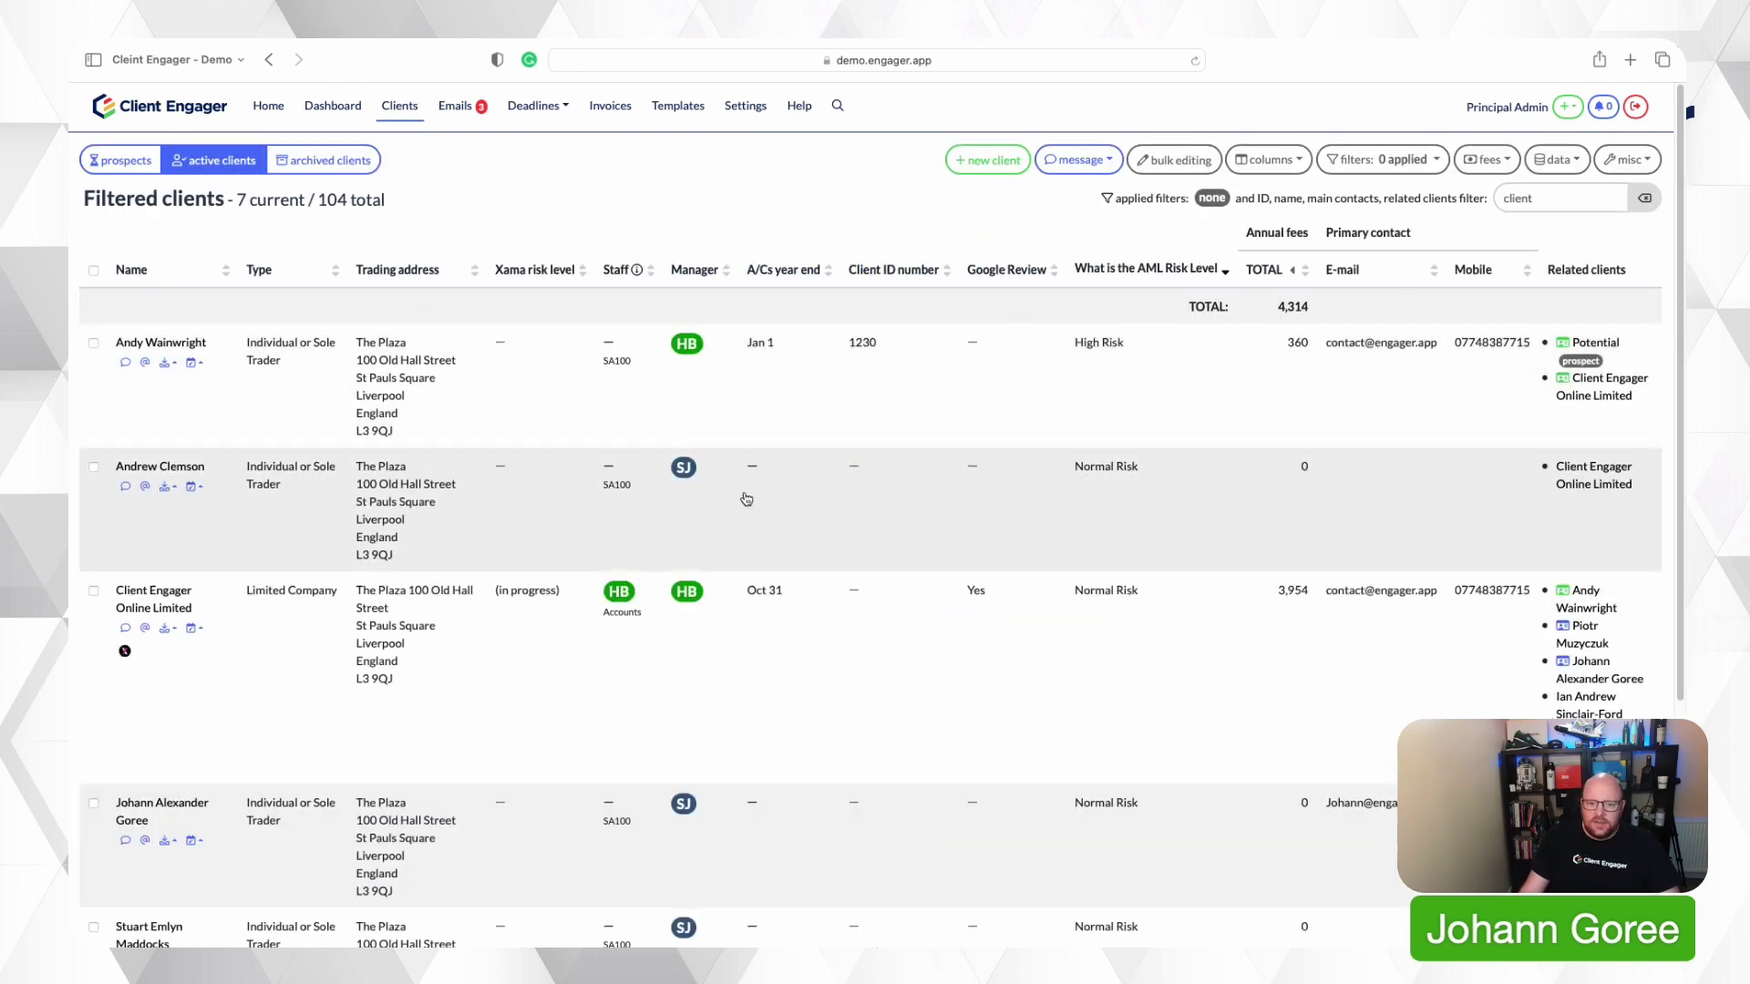
pyautogui.click(155, 599)
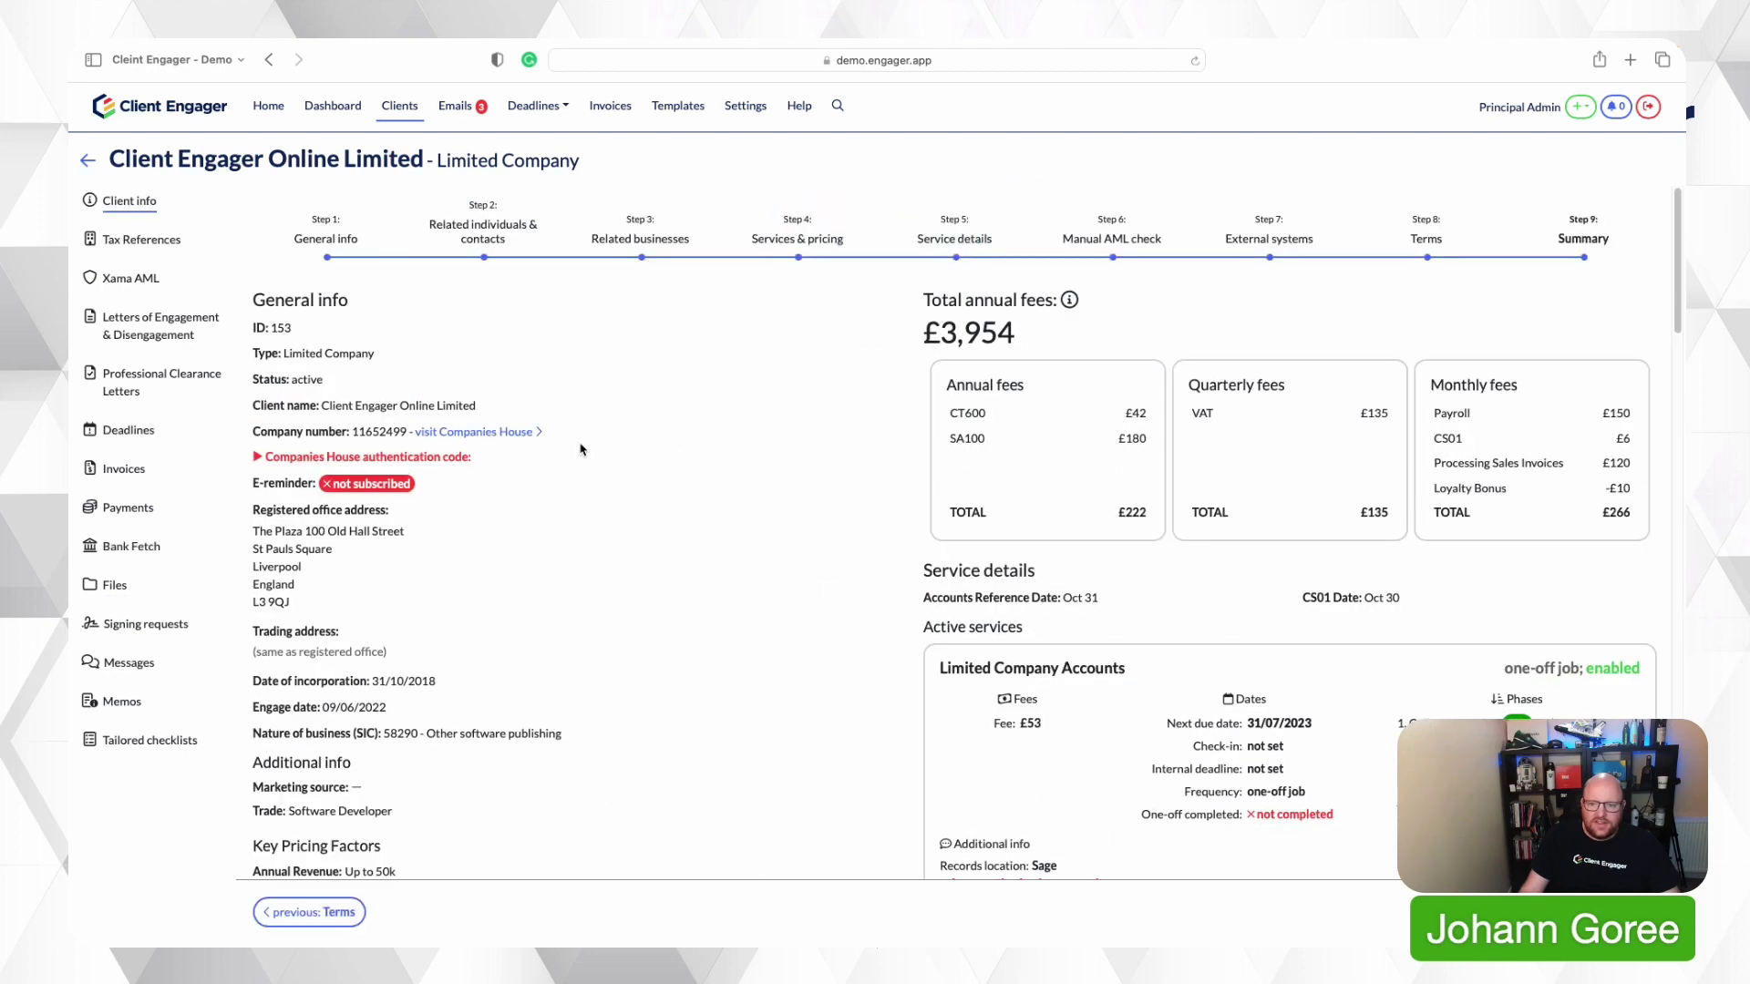
pyautogui.click(794, 239)
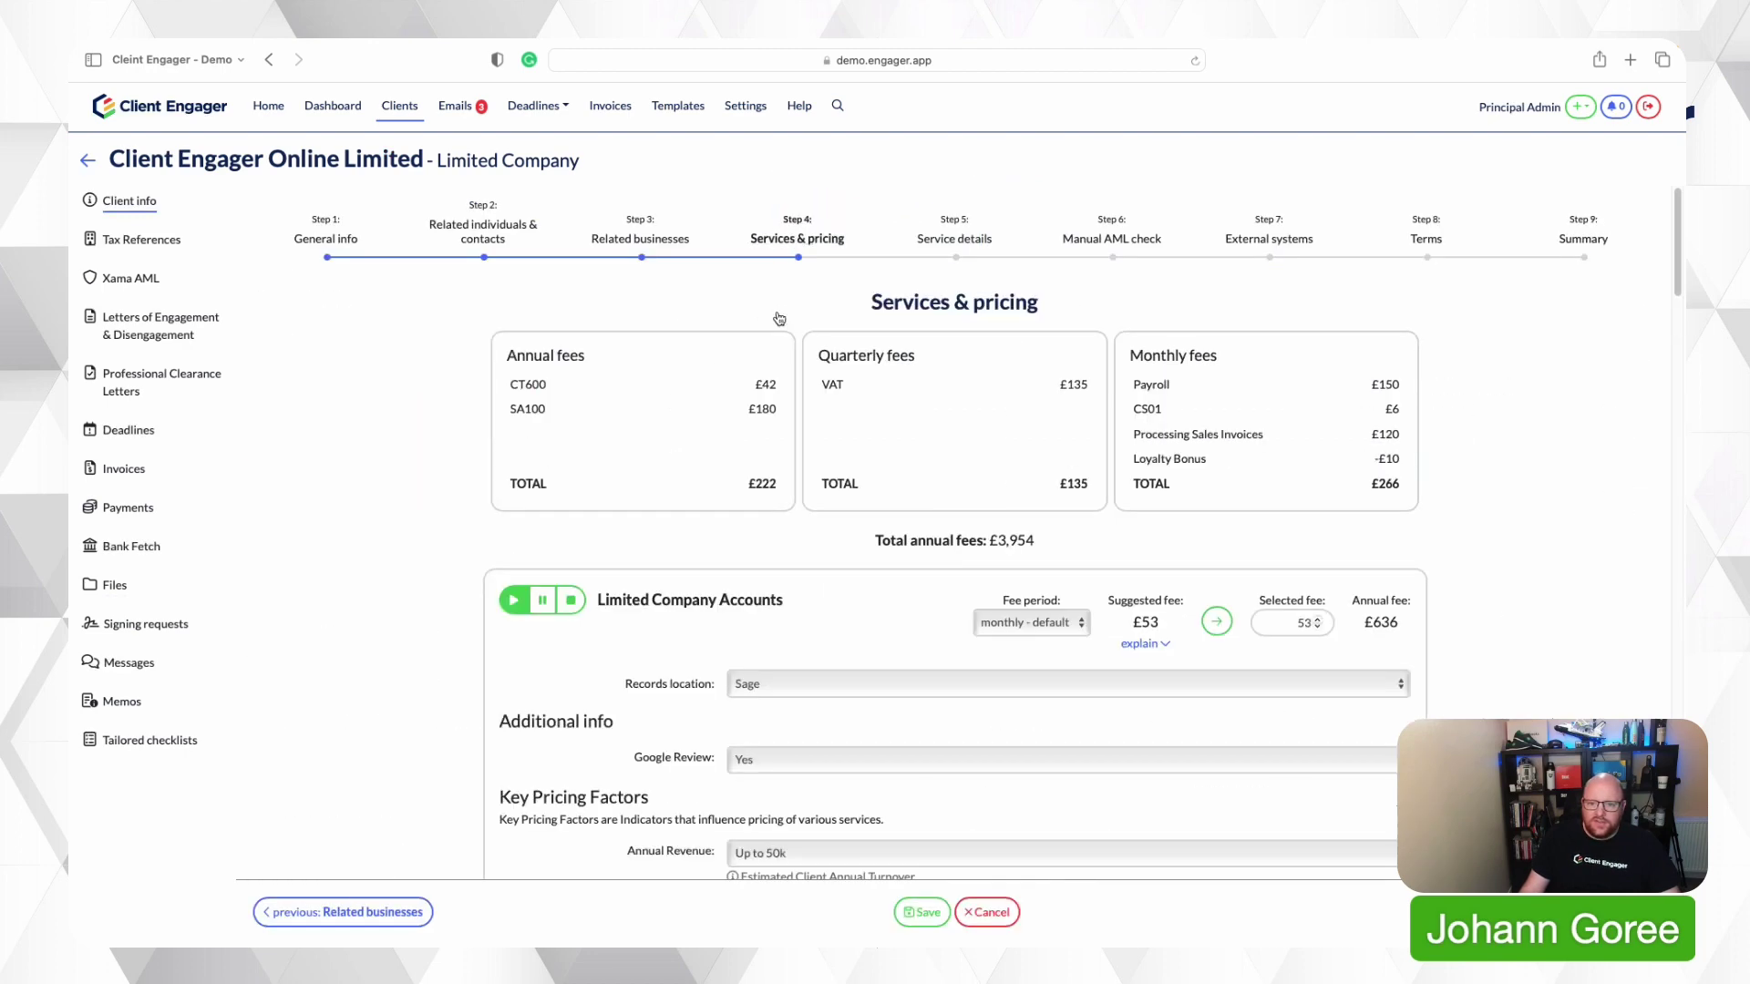
pyautogui.scroll(-10, 764, 453)
pyautogui.scroll(-20, 764, 453)
pyautogui.scroll(-2, 644, 592)
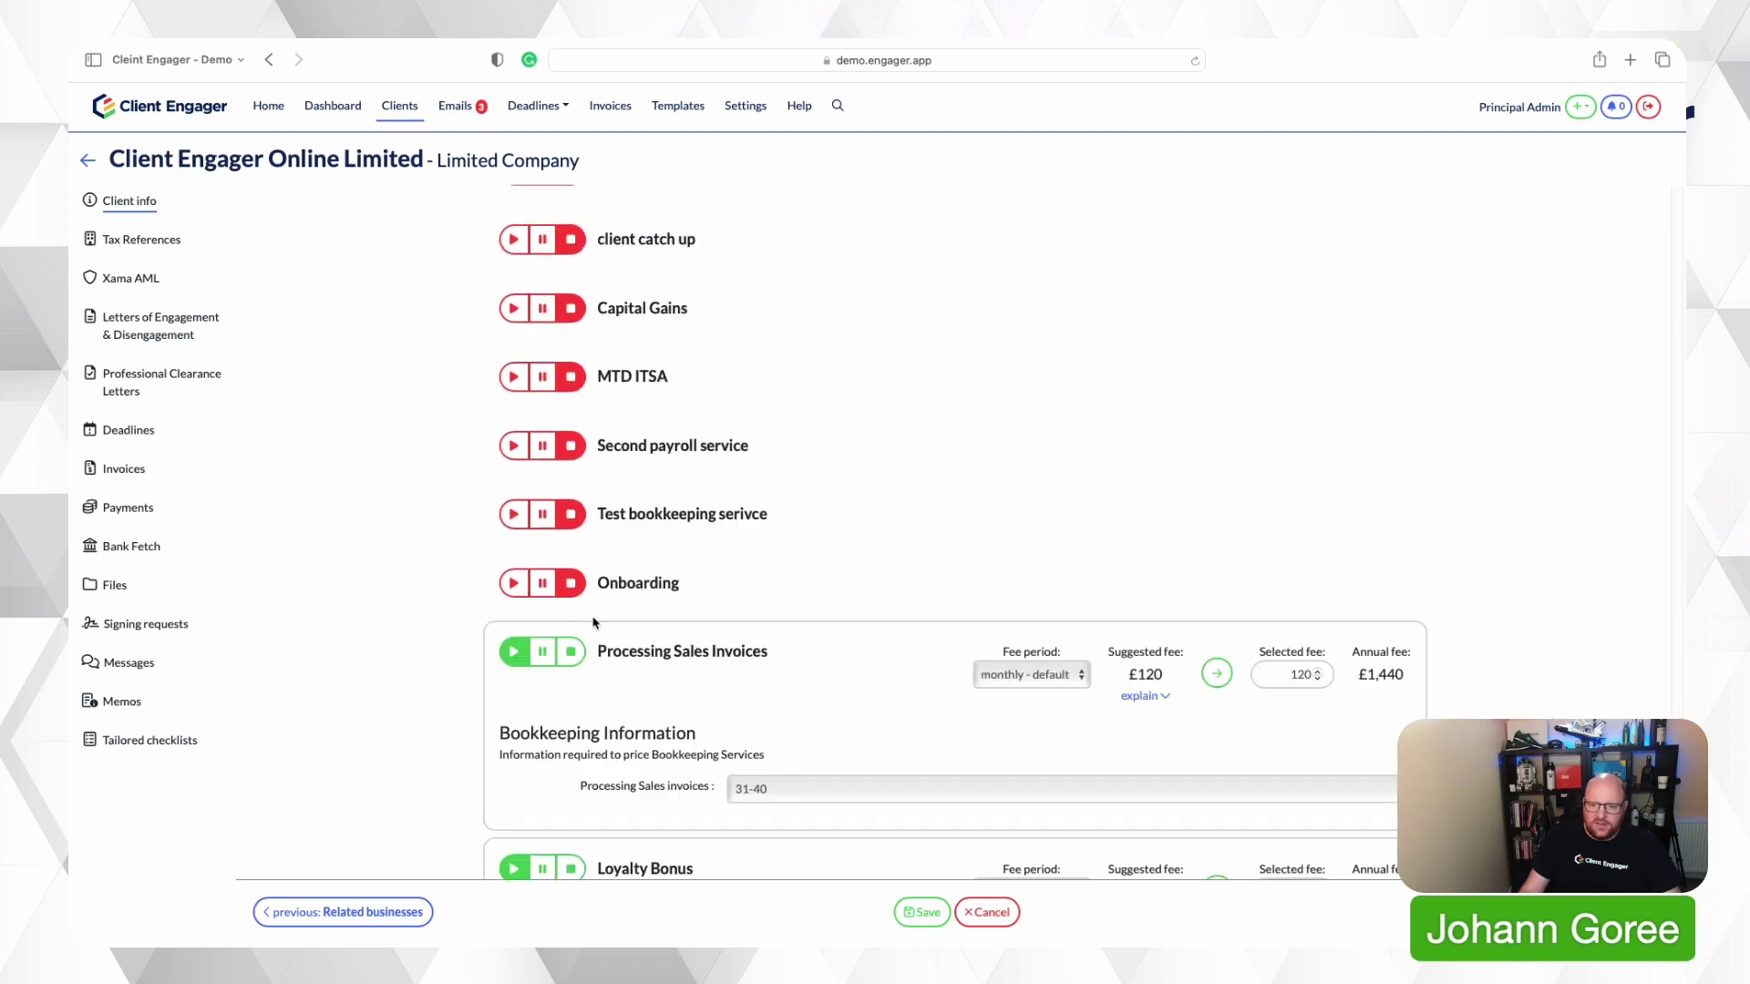
# - Switch on the Onboarding service, now listed at £0 under Monthly fees
pyautogui.click(513, 578)
pyautogui.scroll(20, 814, 542)
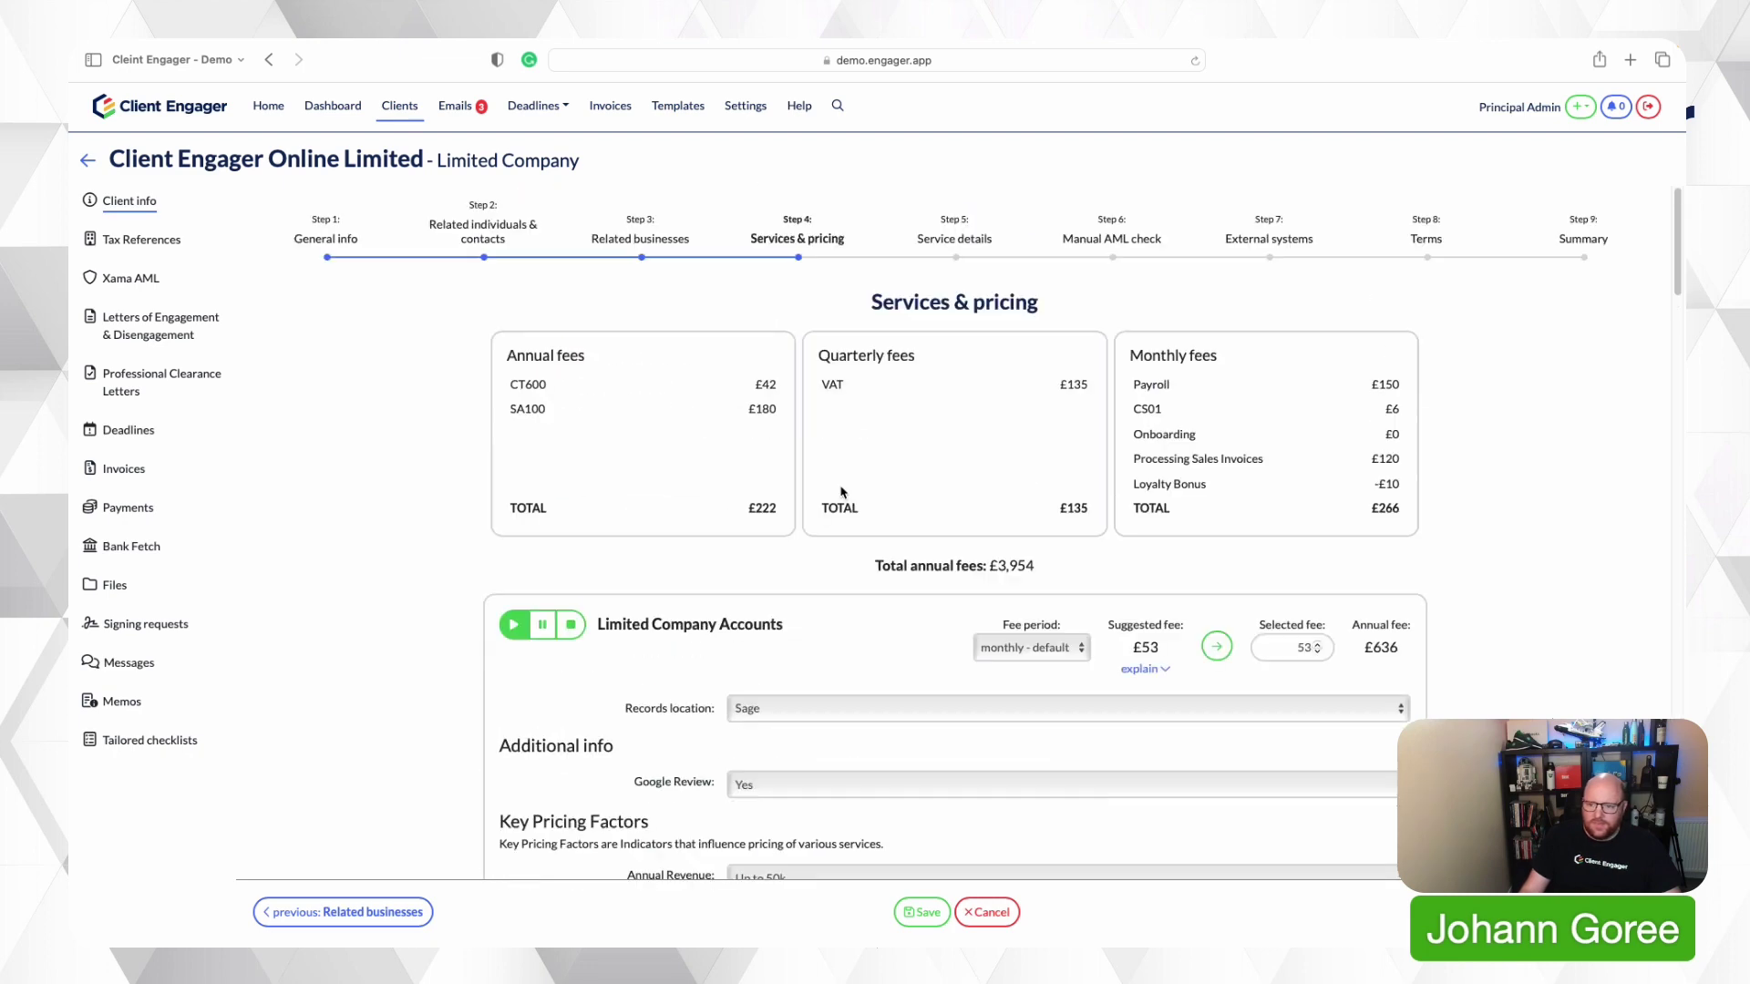
pyautogui.scroll(-12, 861, 510)
pyautogui.scroll(-15, 871, 520)
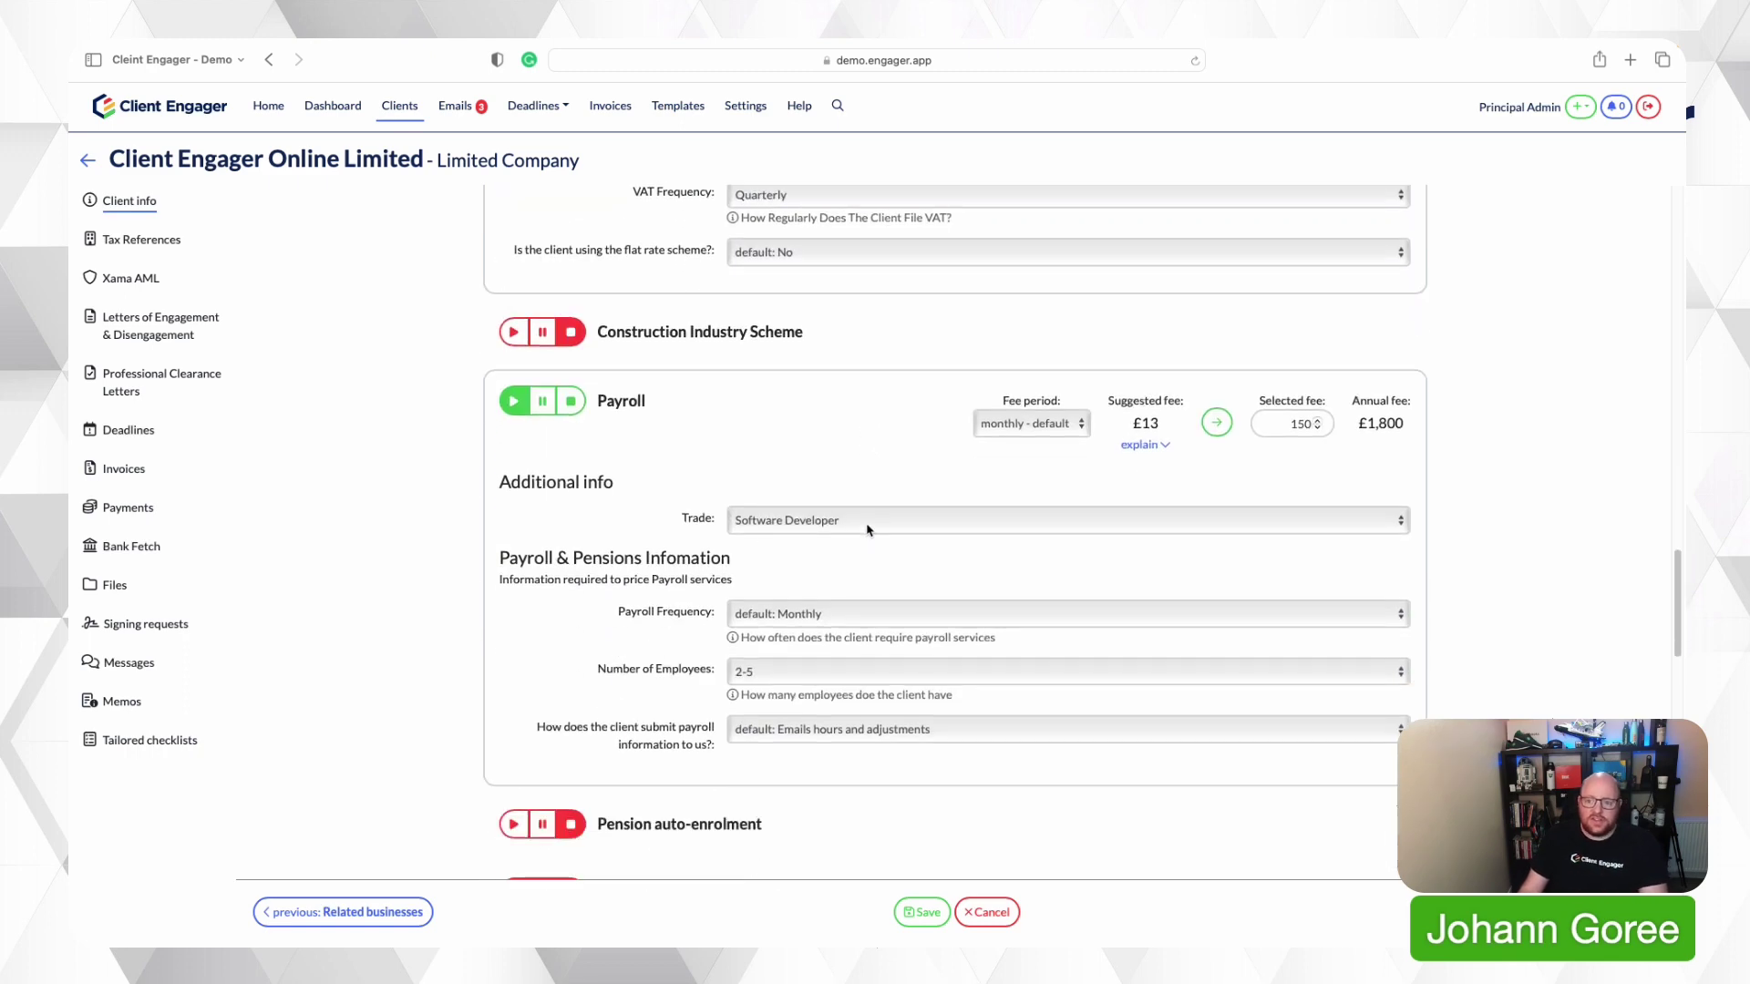
pyautogui.scroll(-10, 867, 531)
pyautogui.scroll(6, 867, 531)
pyautogui.scroll(20, 867, 531)
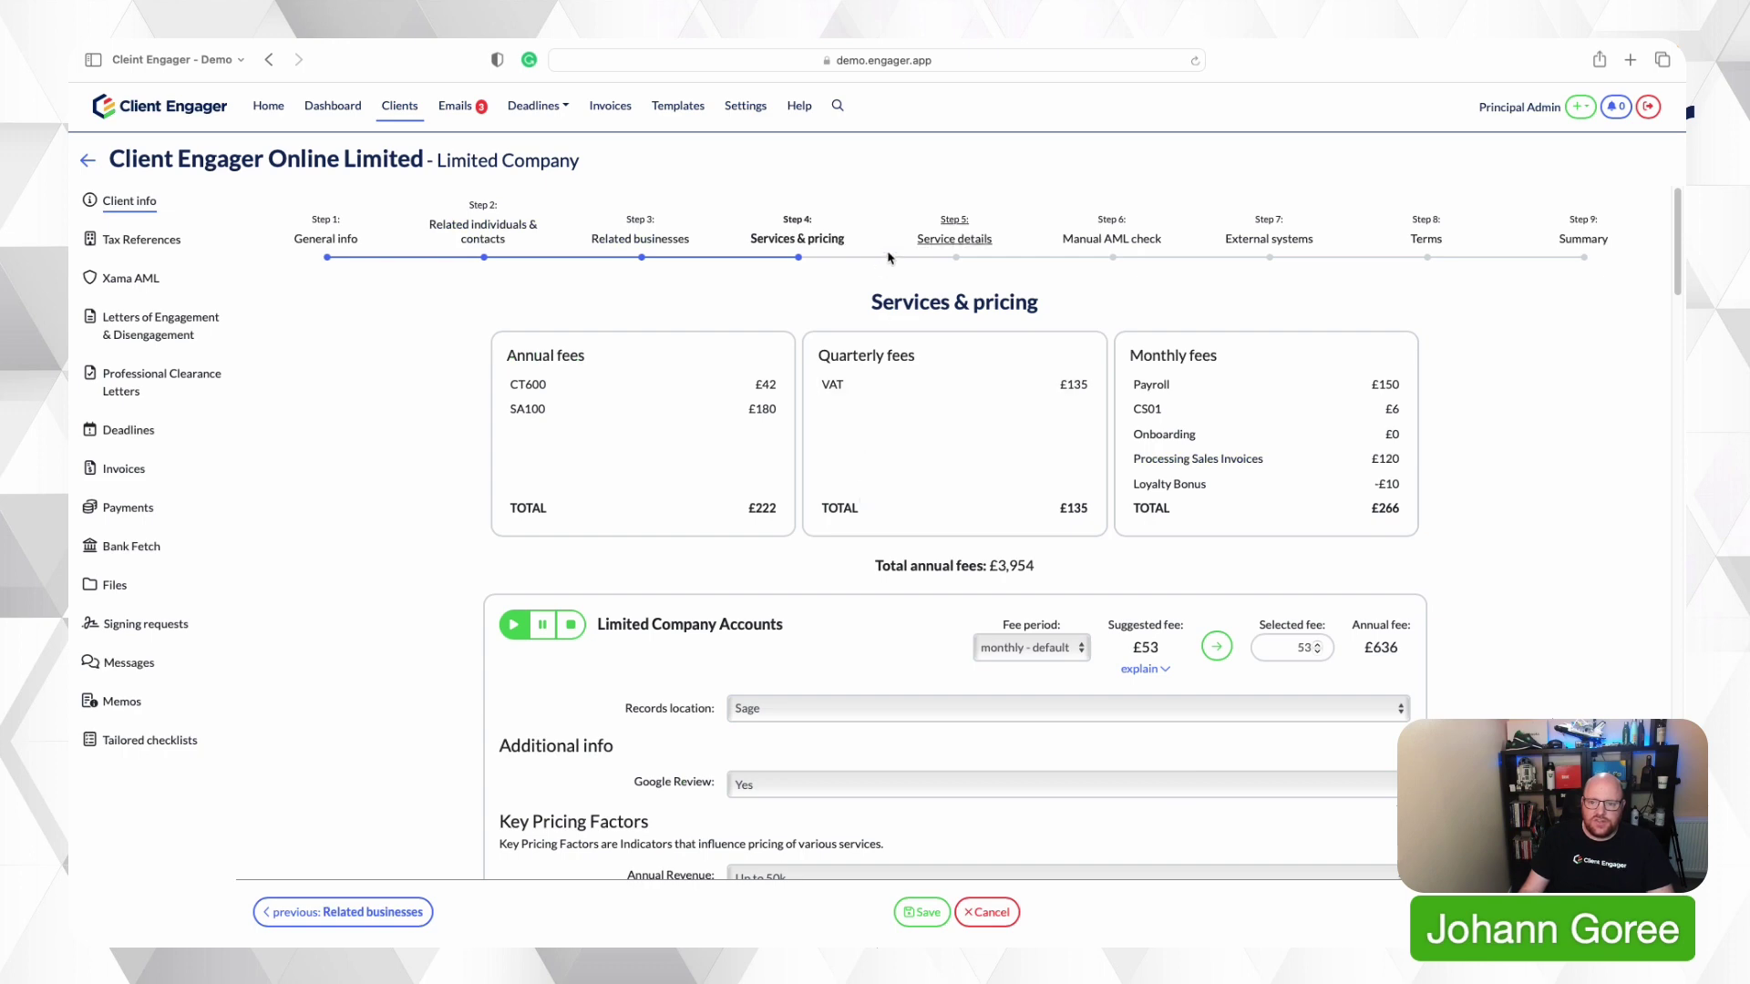
# - Under Service details, make Onboarding a one-off job due 14/04/2023 and save despite the incomplete-data warning
pyautogui.click(953, 228)
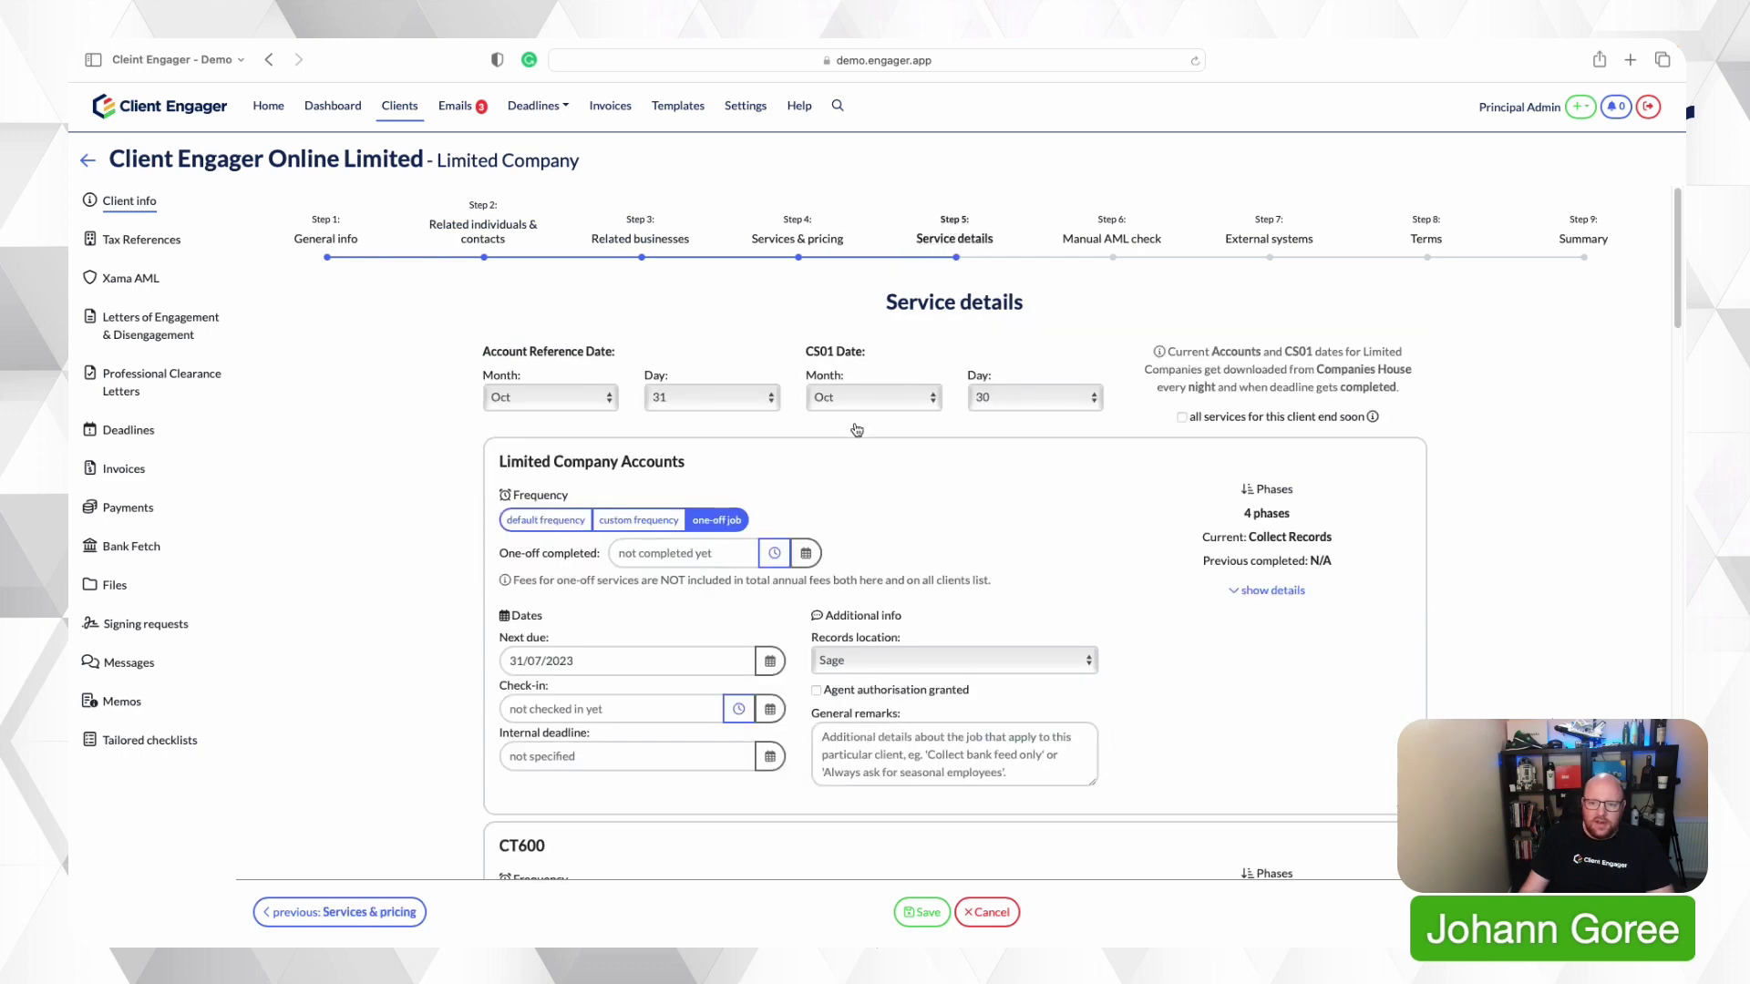
pyautogui.scroll(-15, 661, 530)
pyautogui.scroll(-15, 661, 530)
pyautogui.scroll(15, 661, 531)
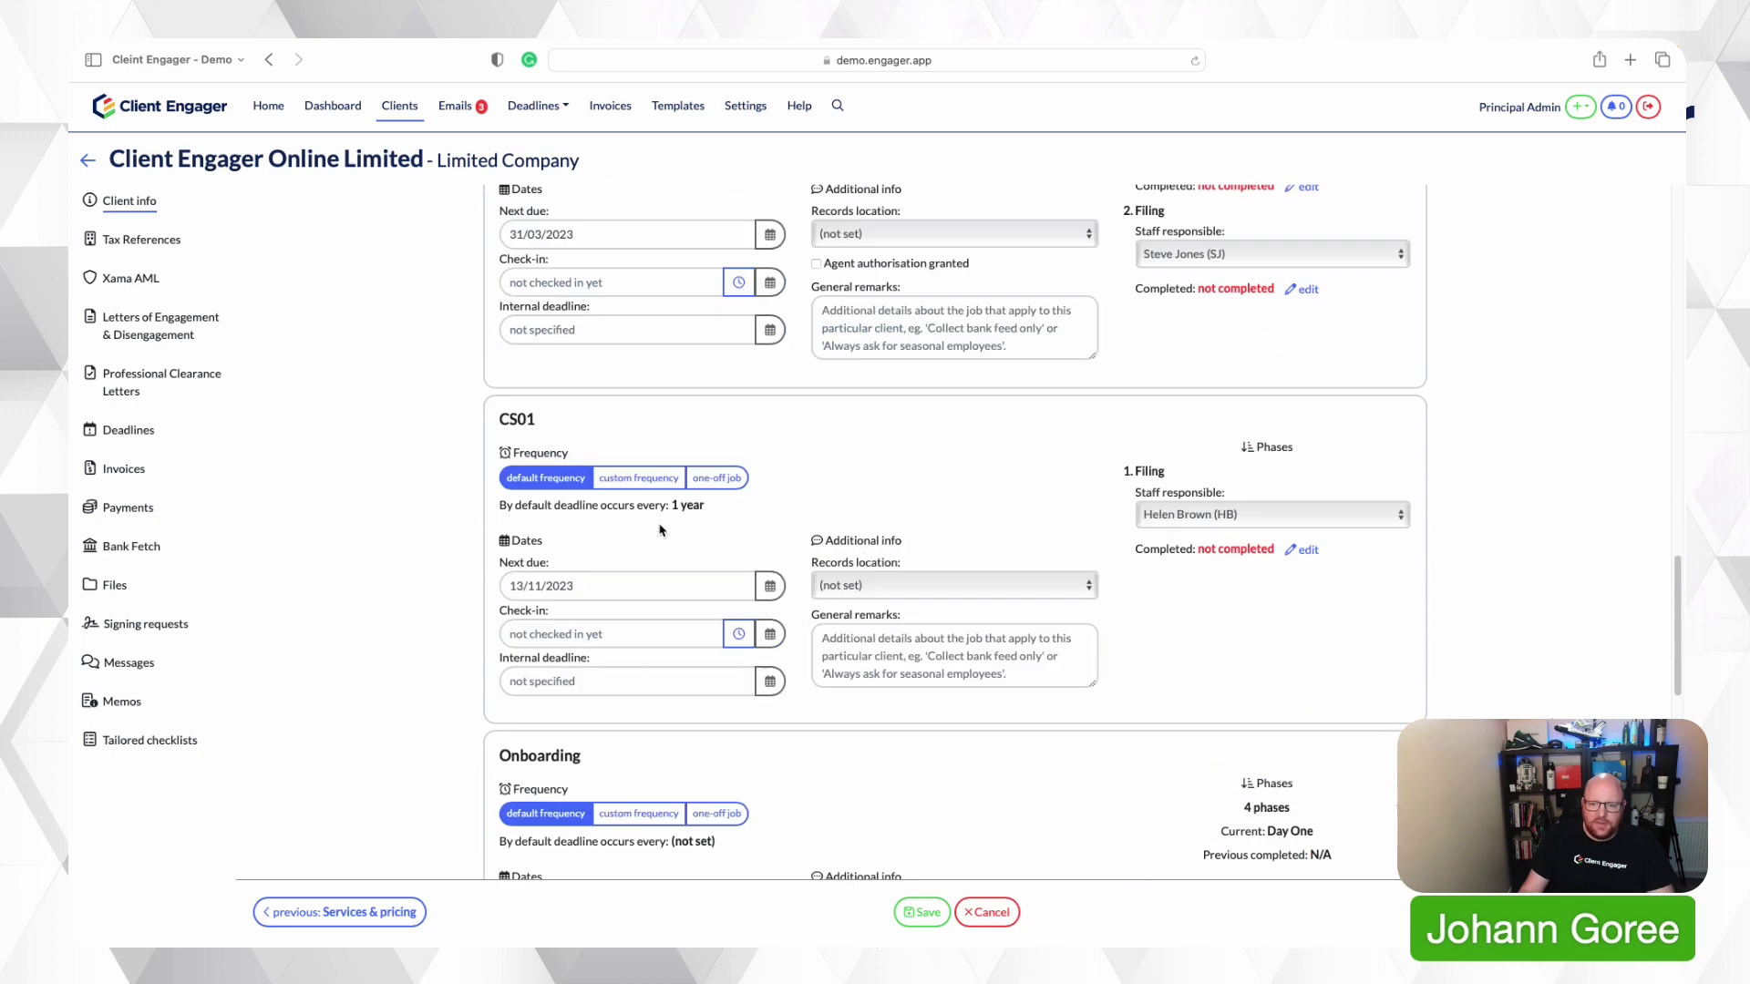
pyautogui.scroll(-5, 661, 529)
pyautogui.click(716, 296)
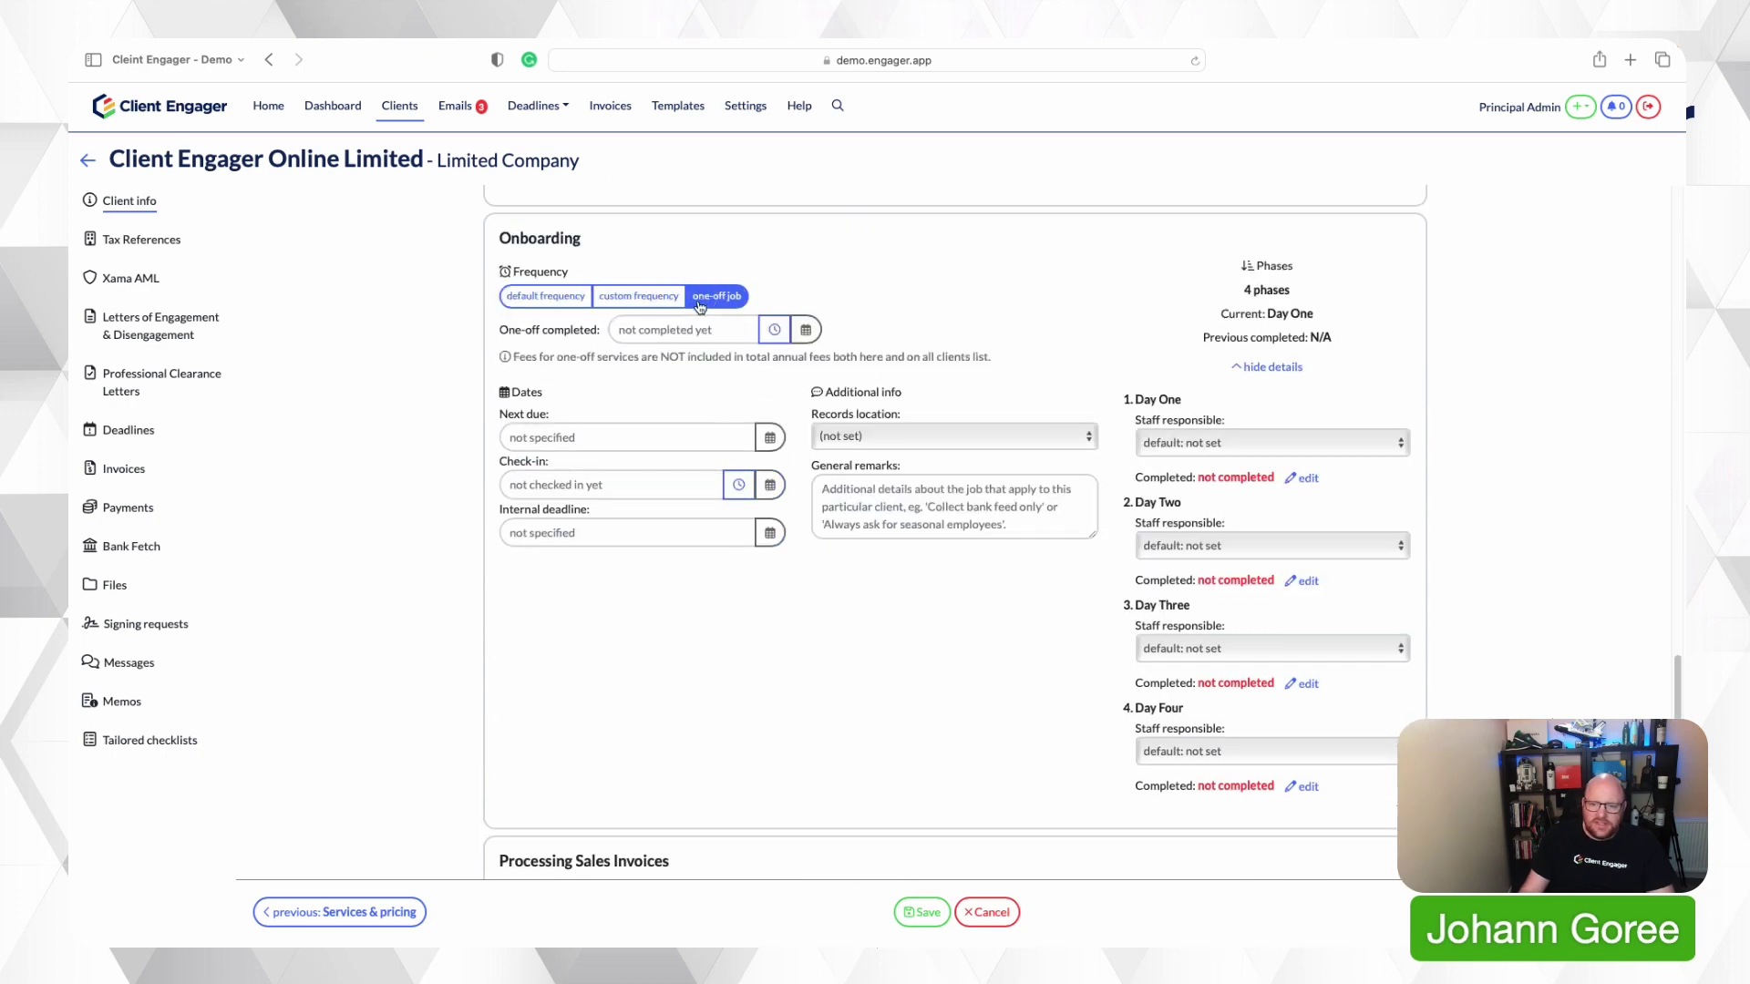
pyautogui.click(766, 437)
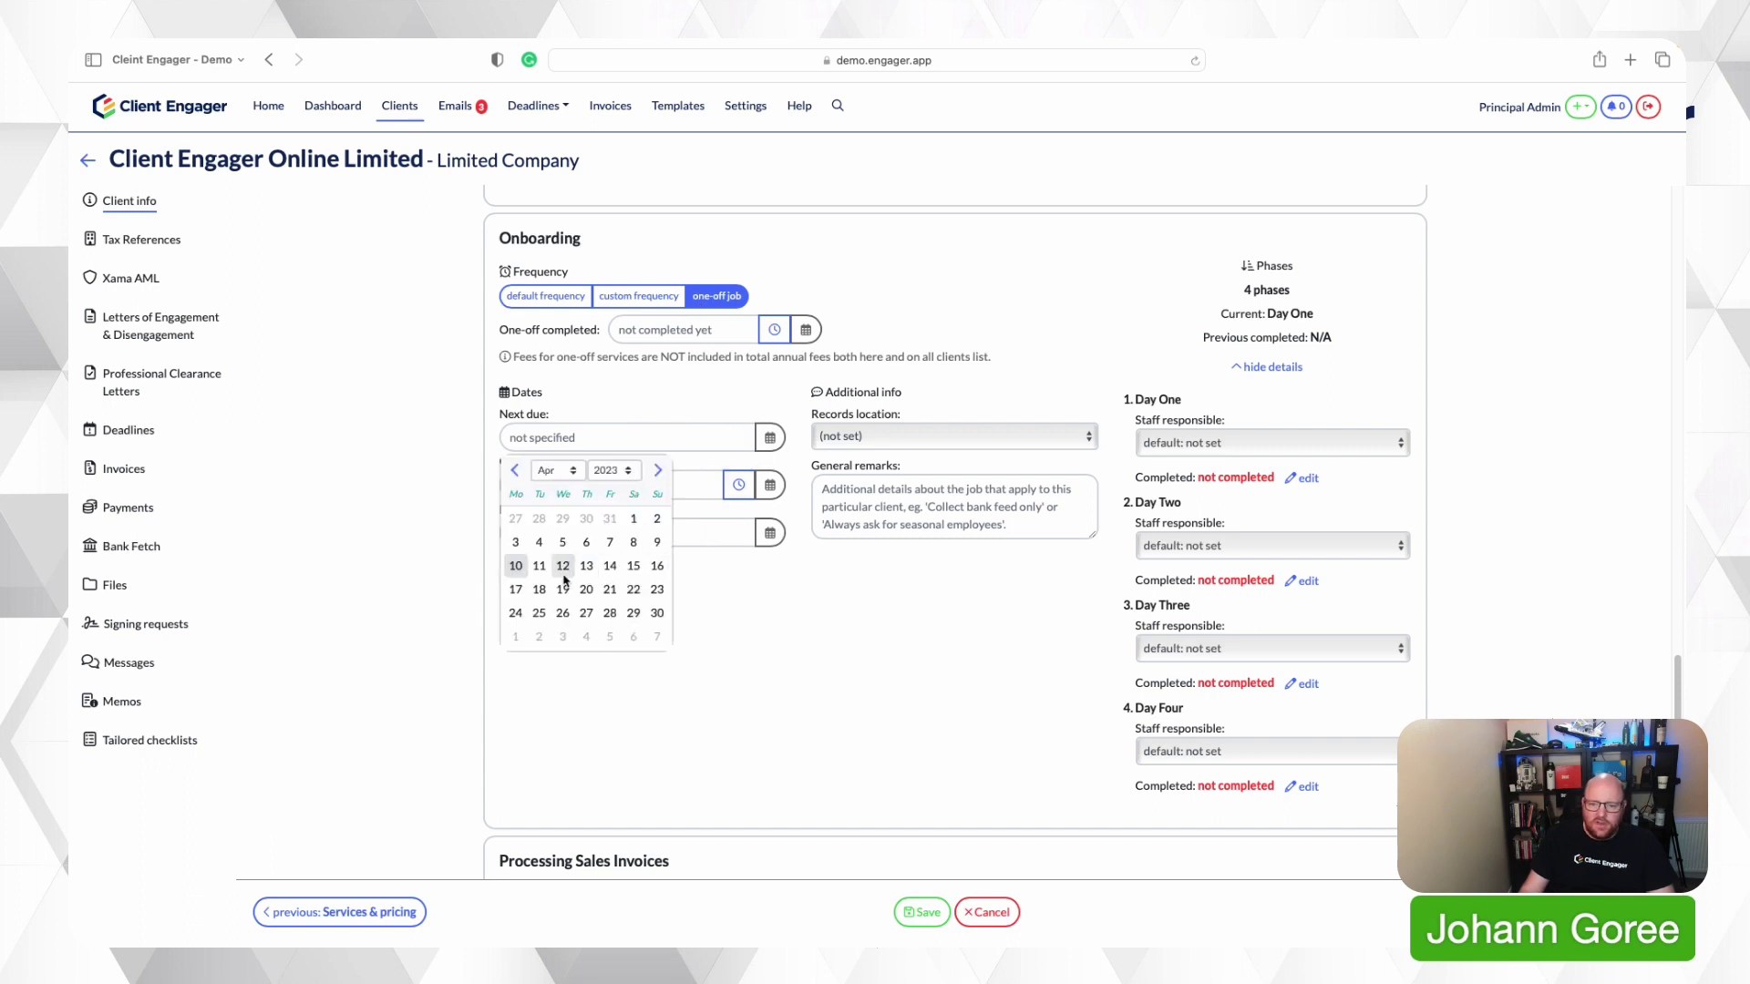
pyautogui.click(610, 568)
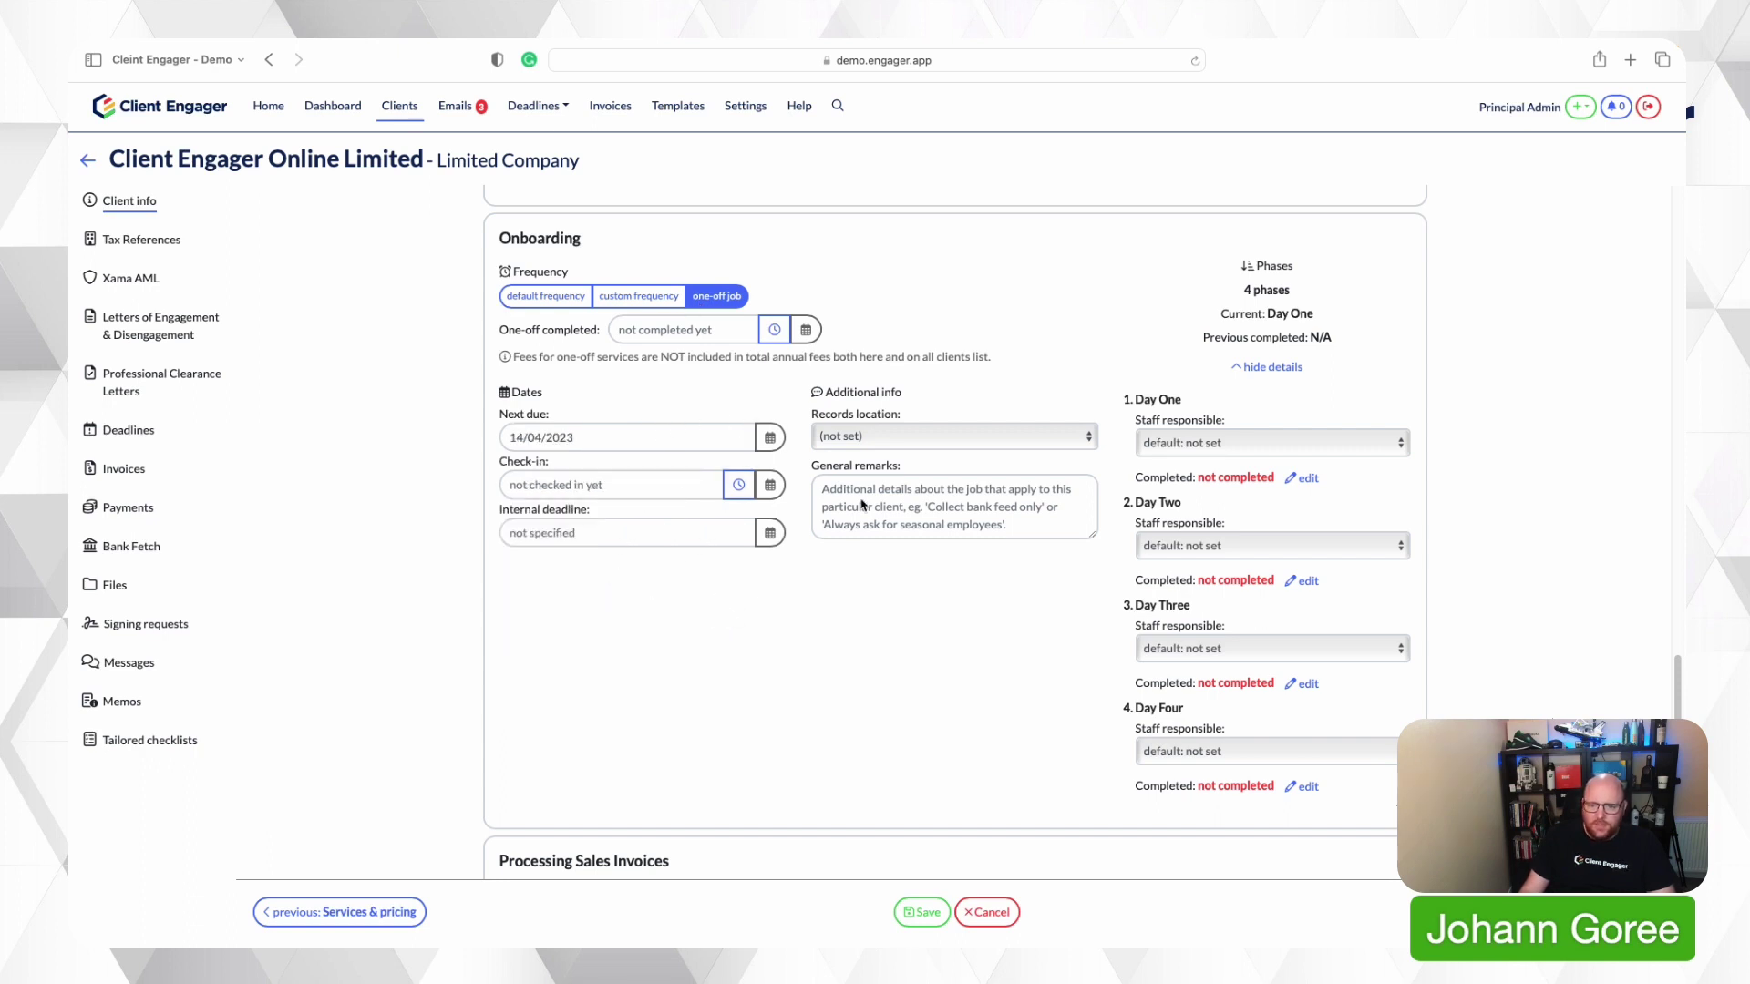
pyautogui.click(920, 913)
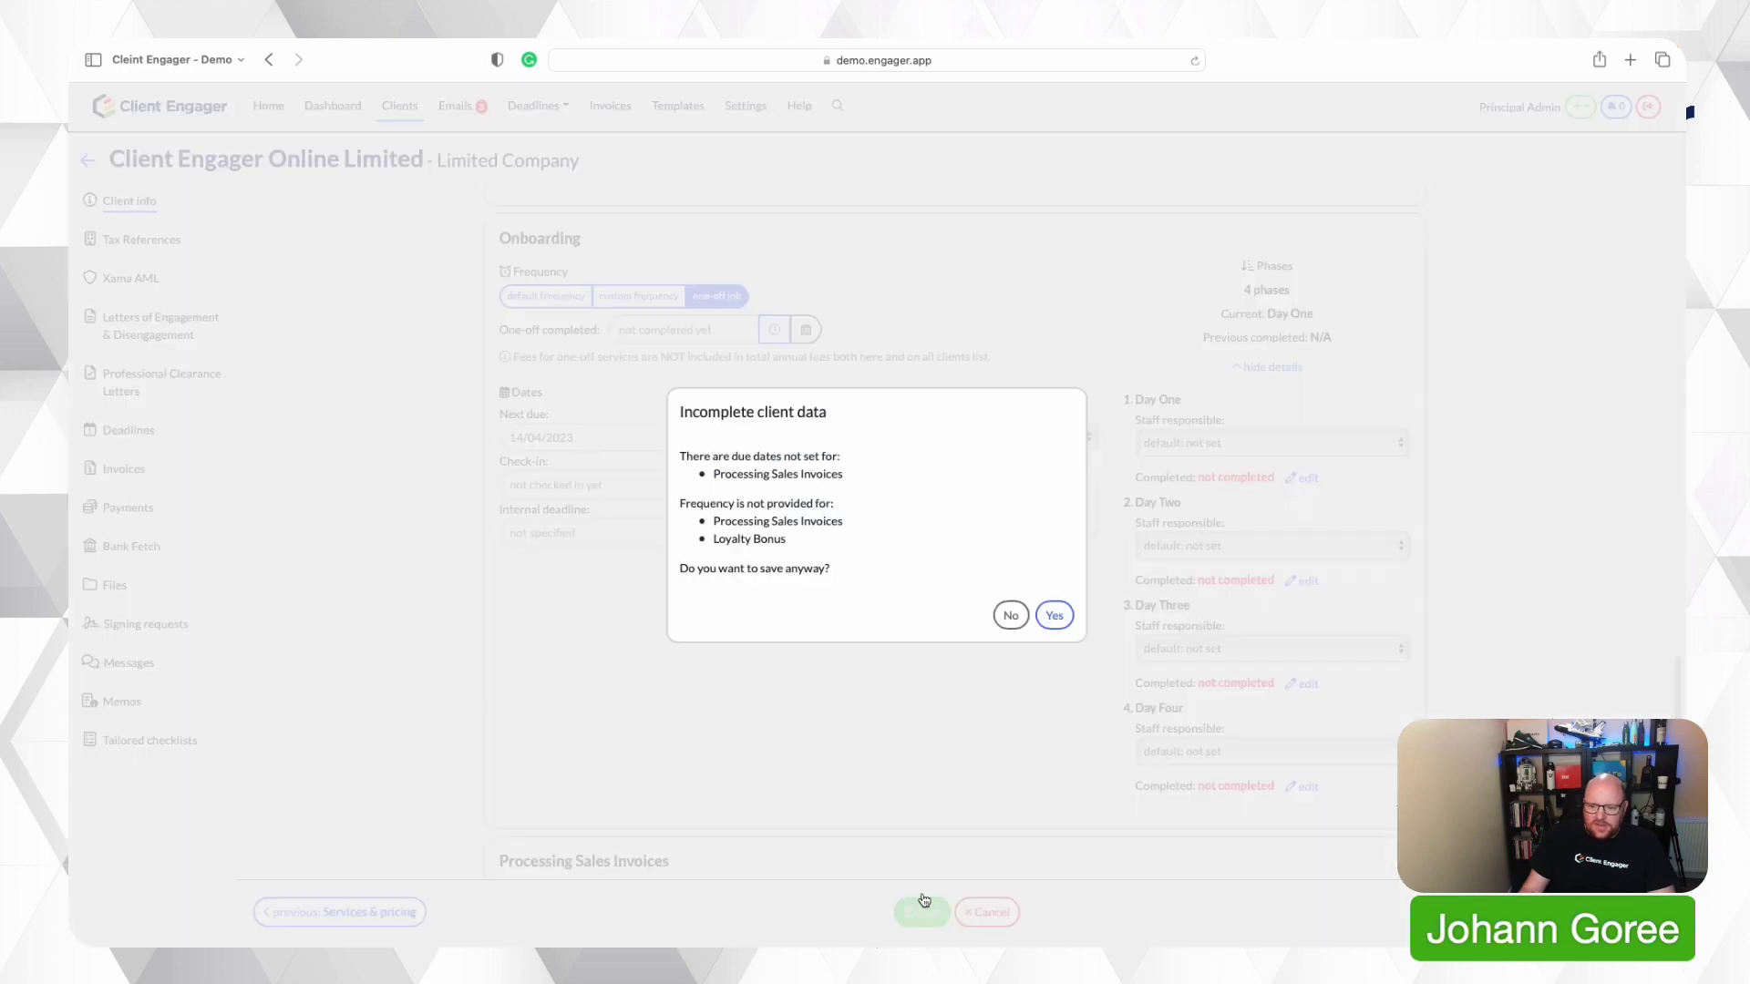
pyautogui.click(1059, 617)
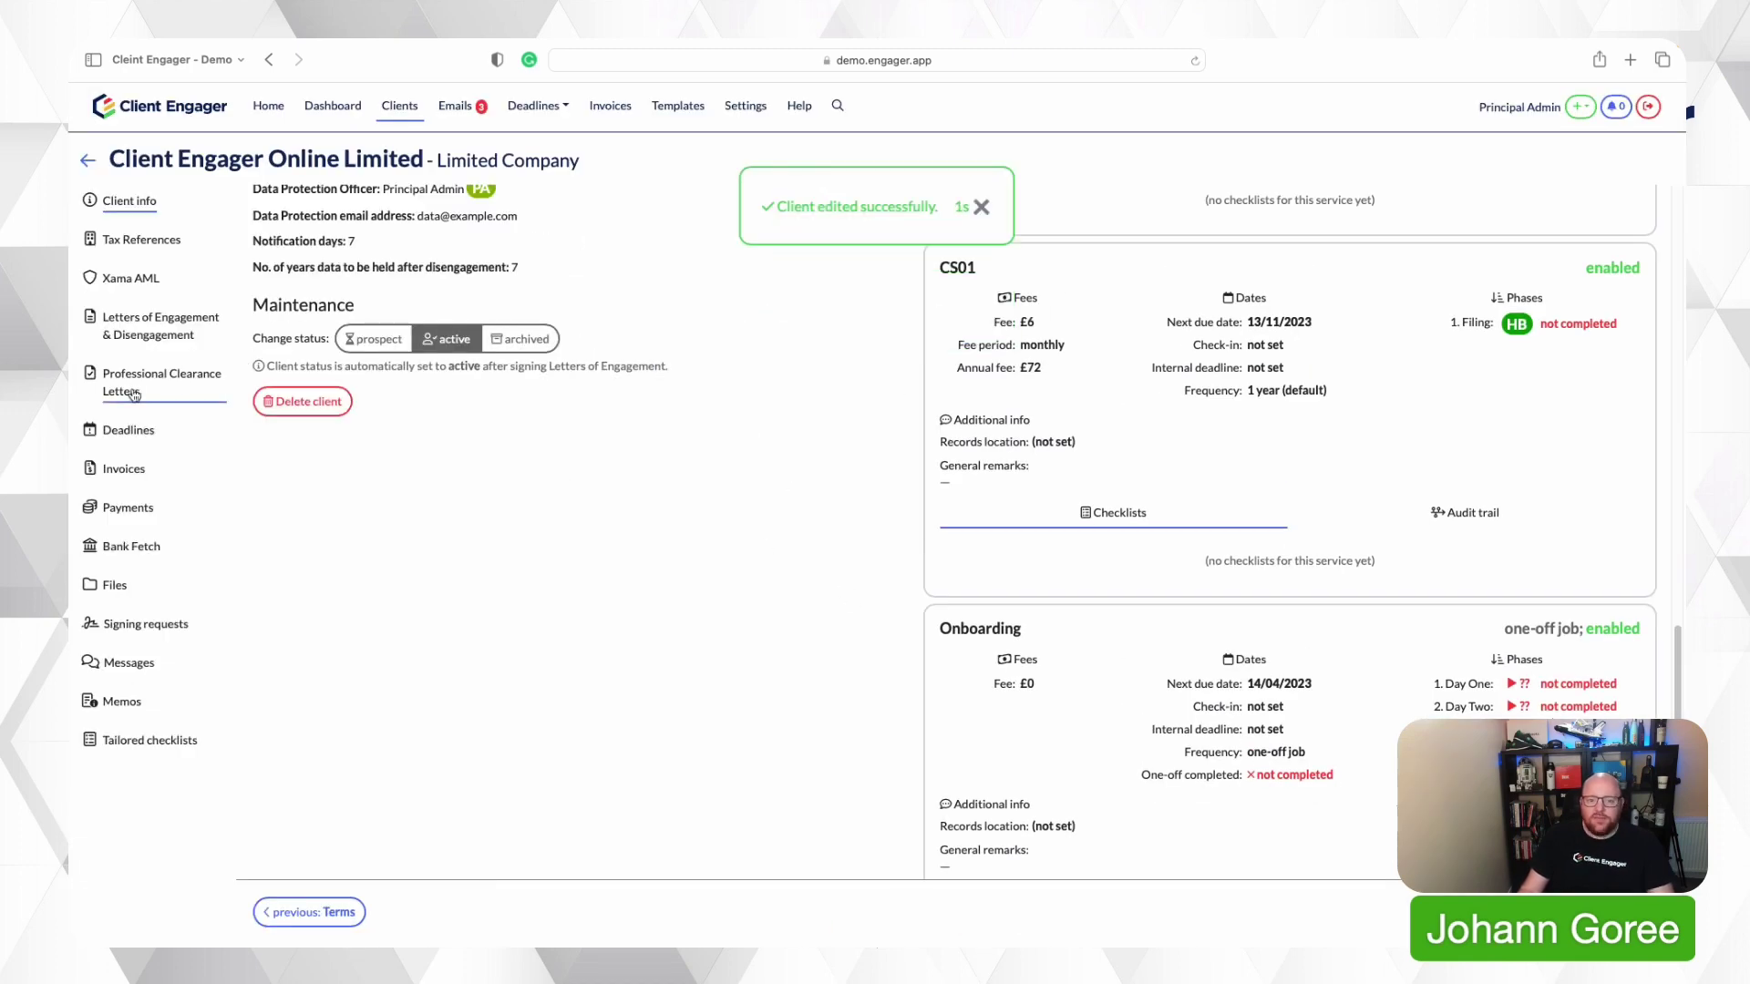
# - Open the client's Onboarding job from Deadlines and view its service checklist
pyautogui.click(128, 431)
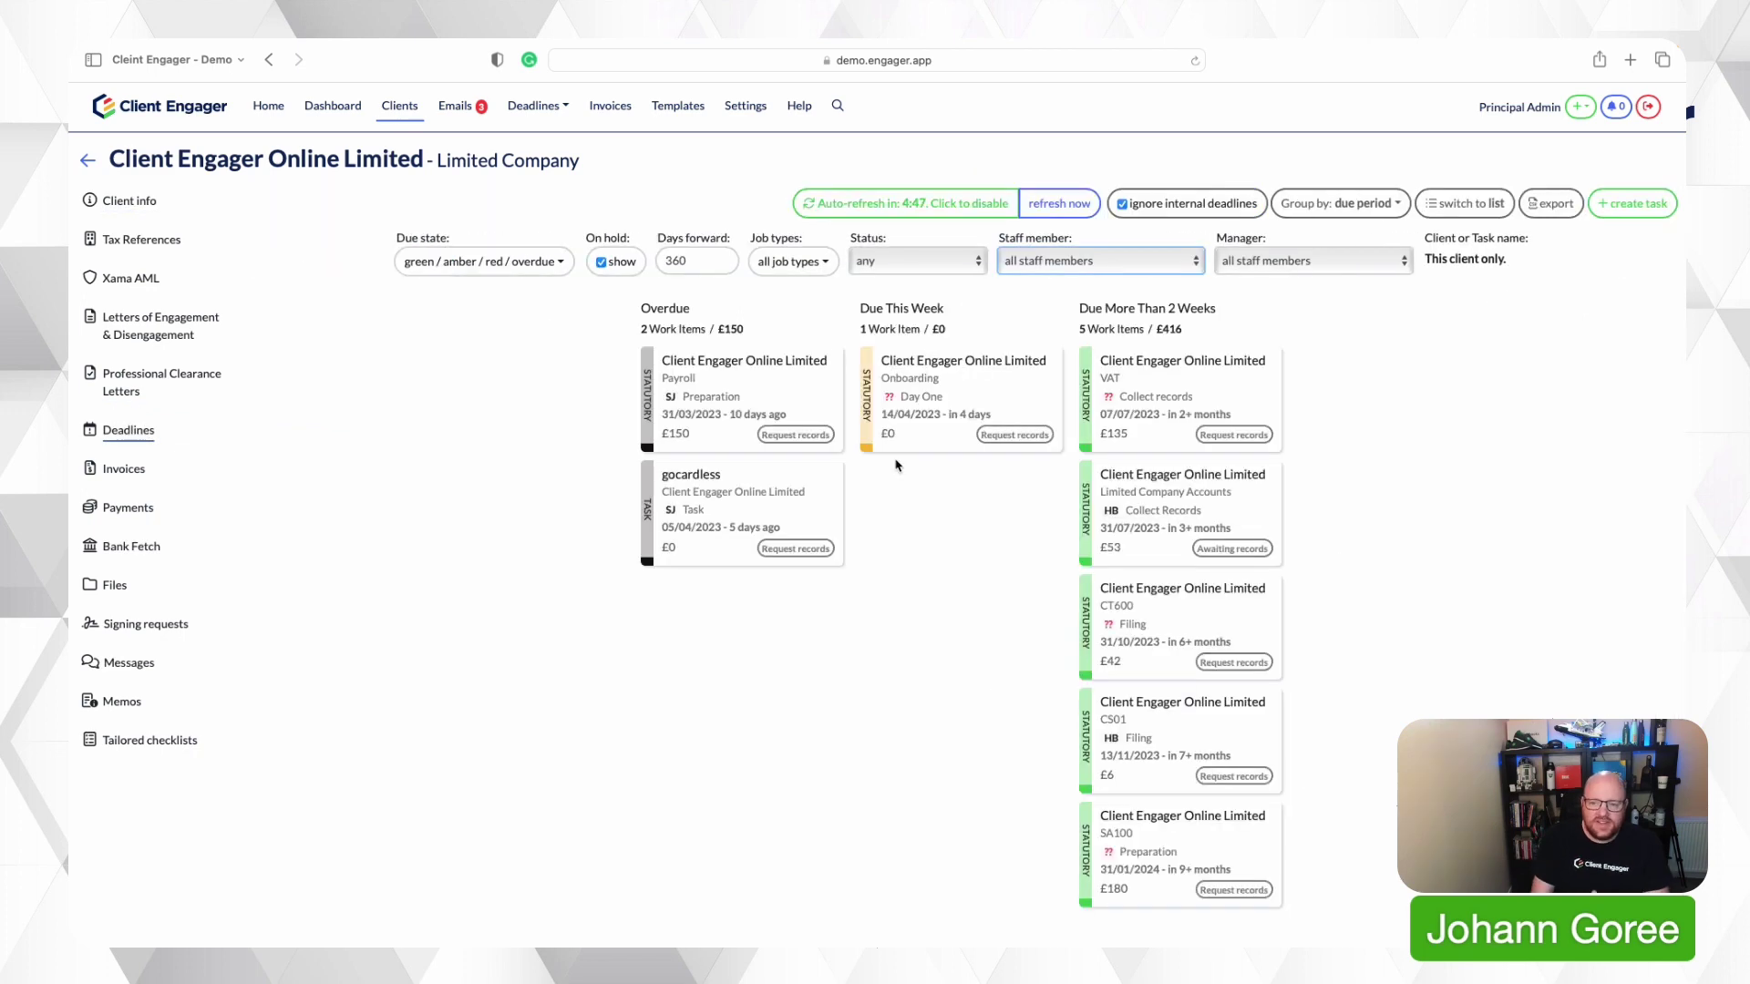
pyautogui.click(974, 383)
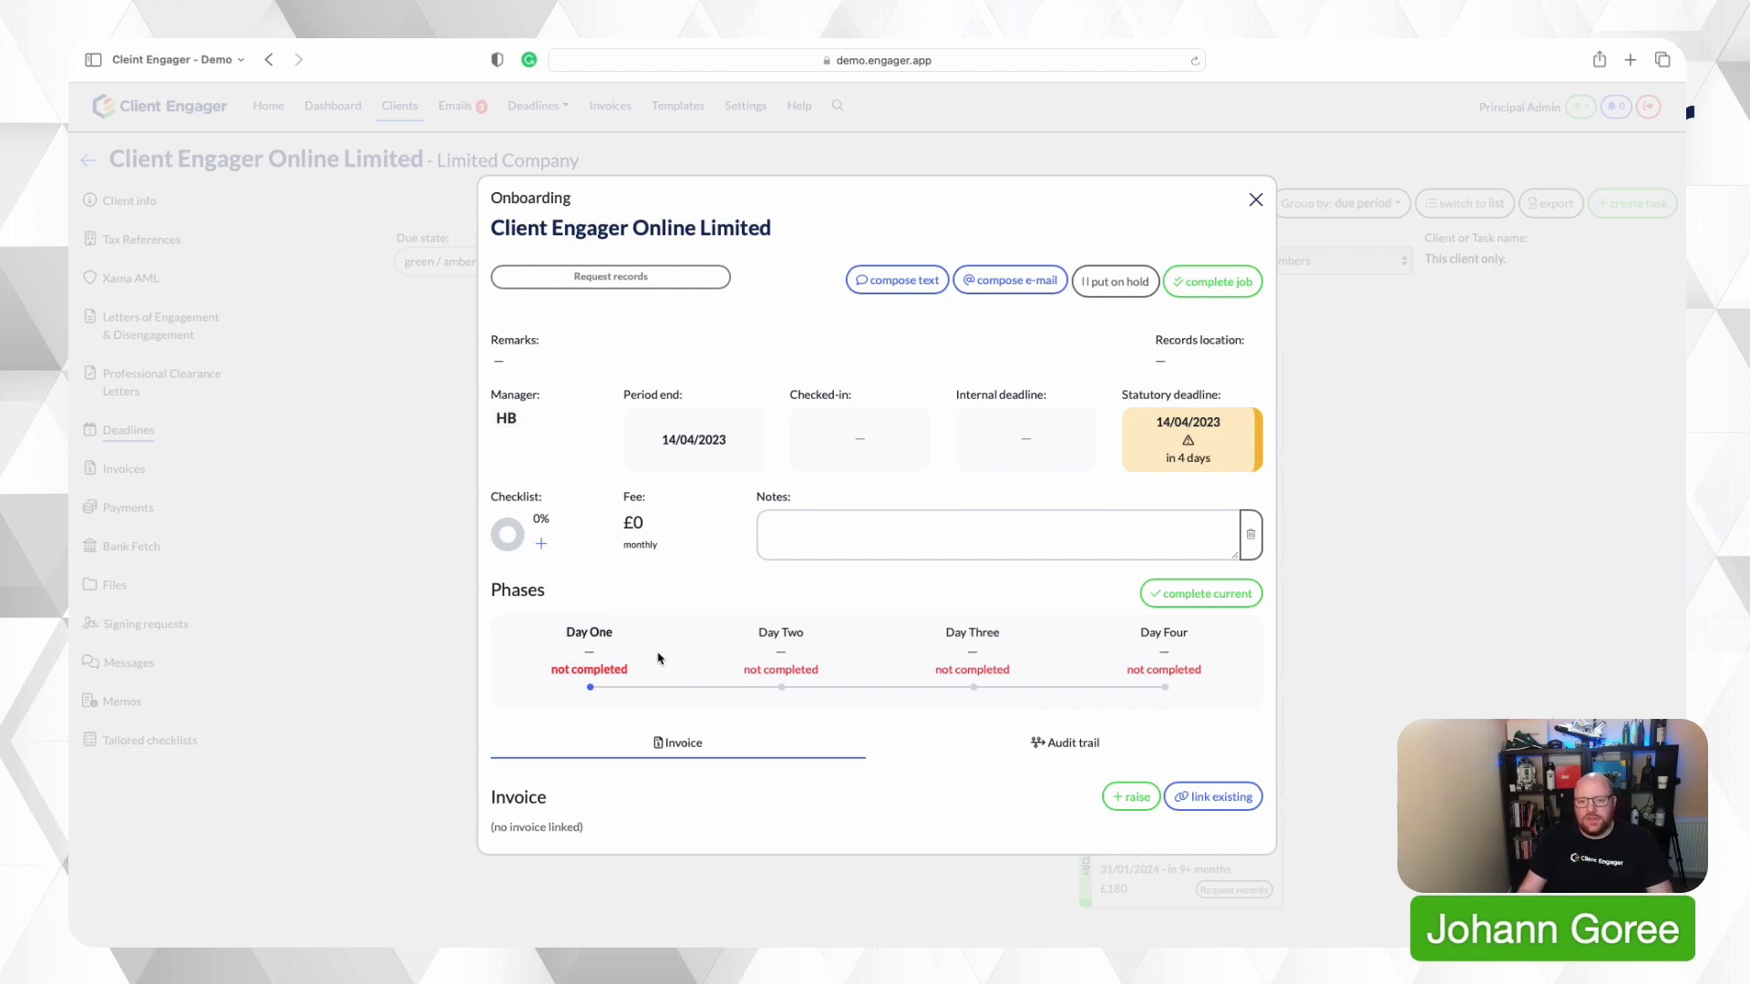
pyautogui.click(541, 546)
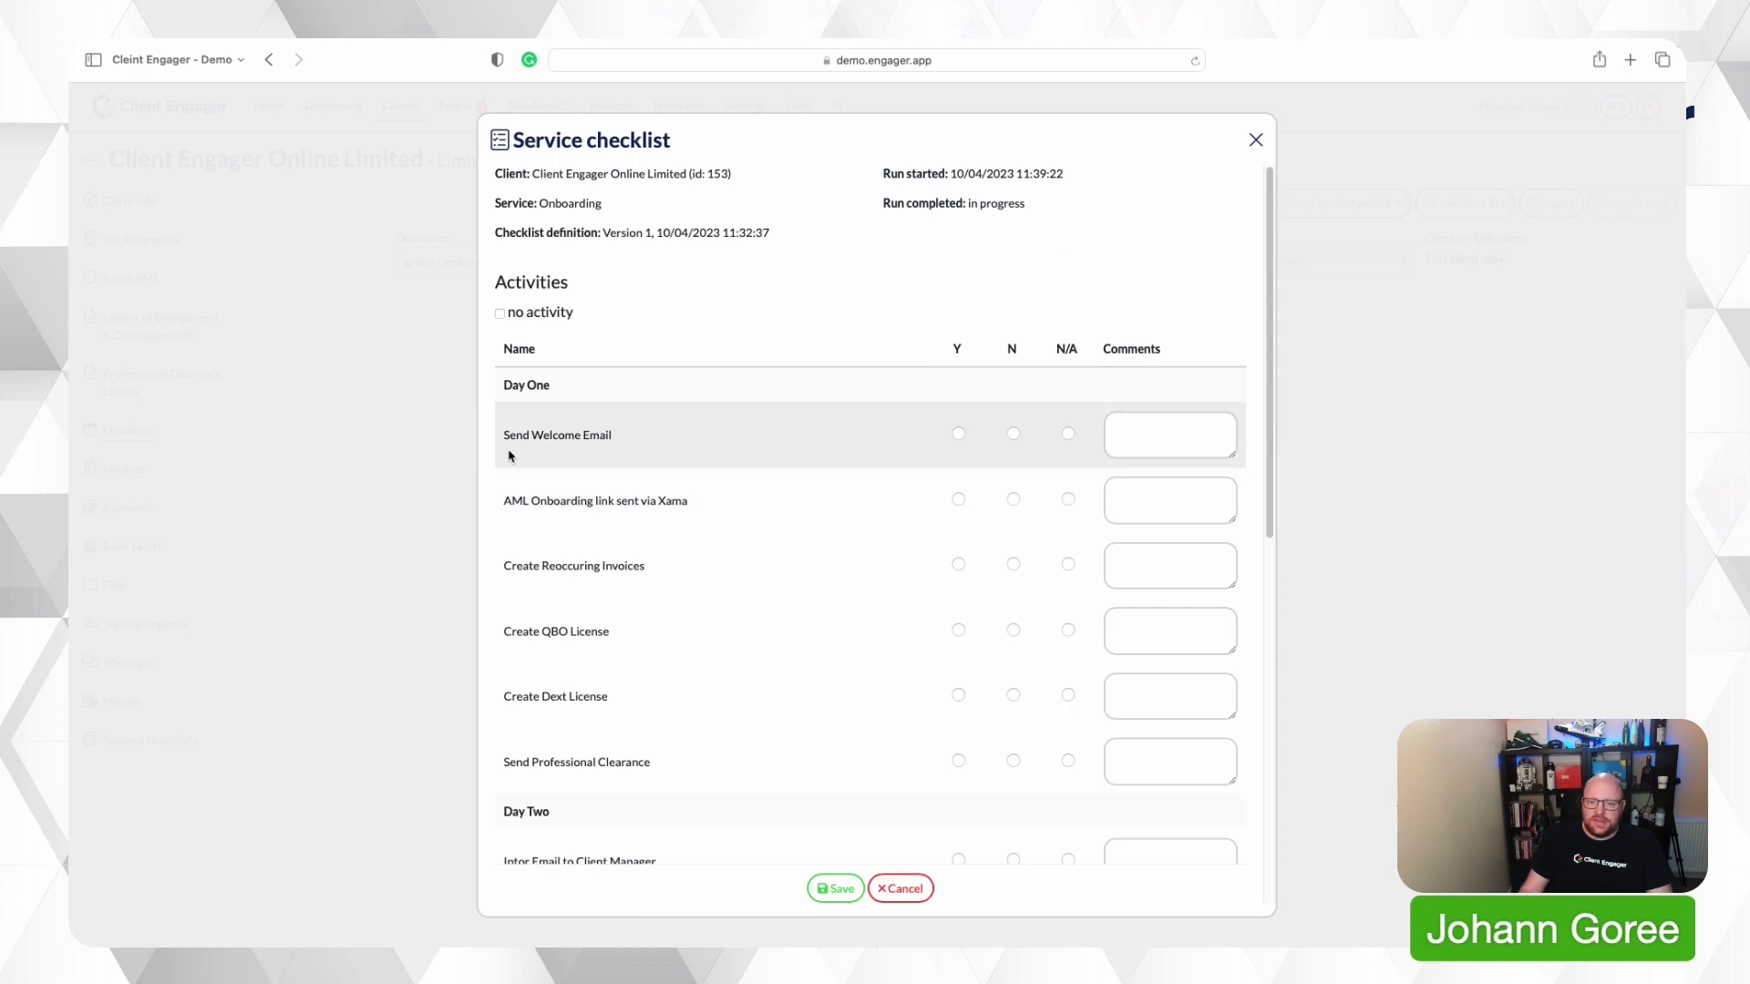
pyautogui.click(1255, 142)
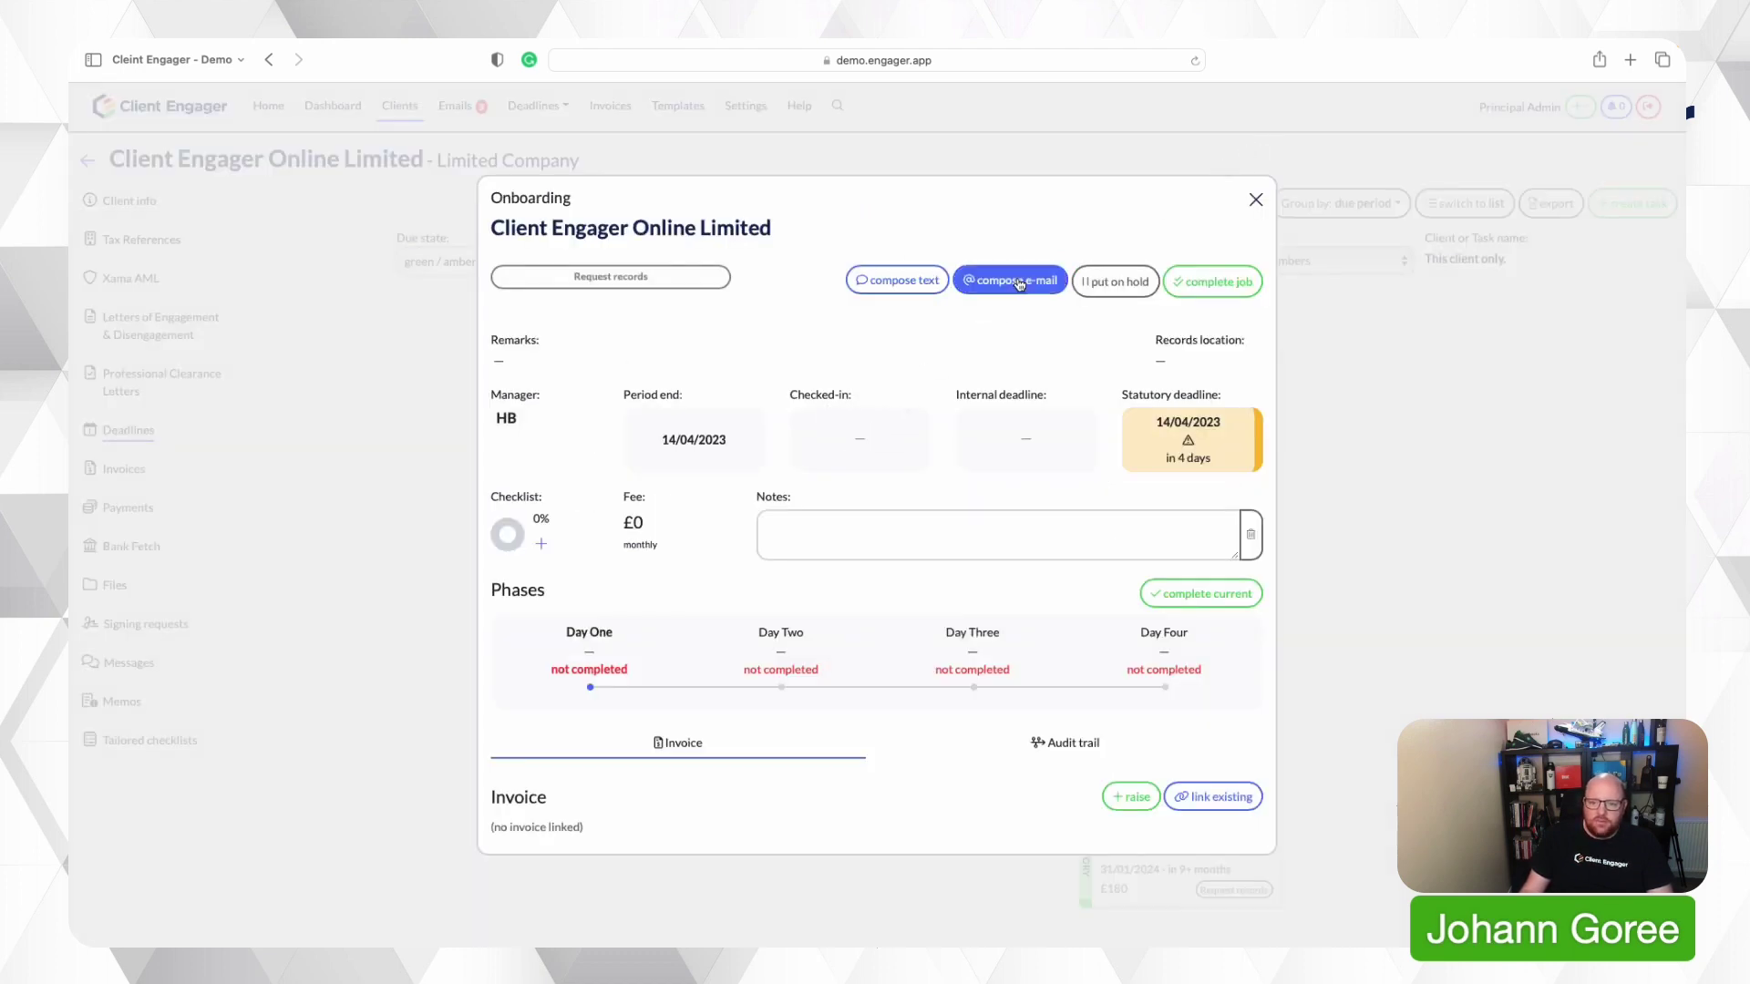
# - Start an e-mail to the client's contacts, browse the templates, then discard it unsent
pyautogui.click(1020, 284)
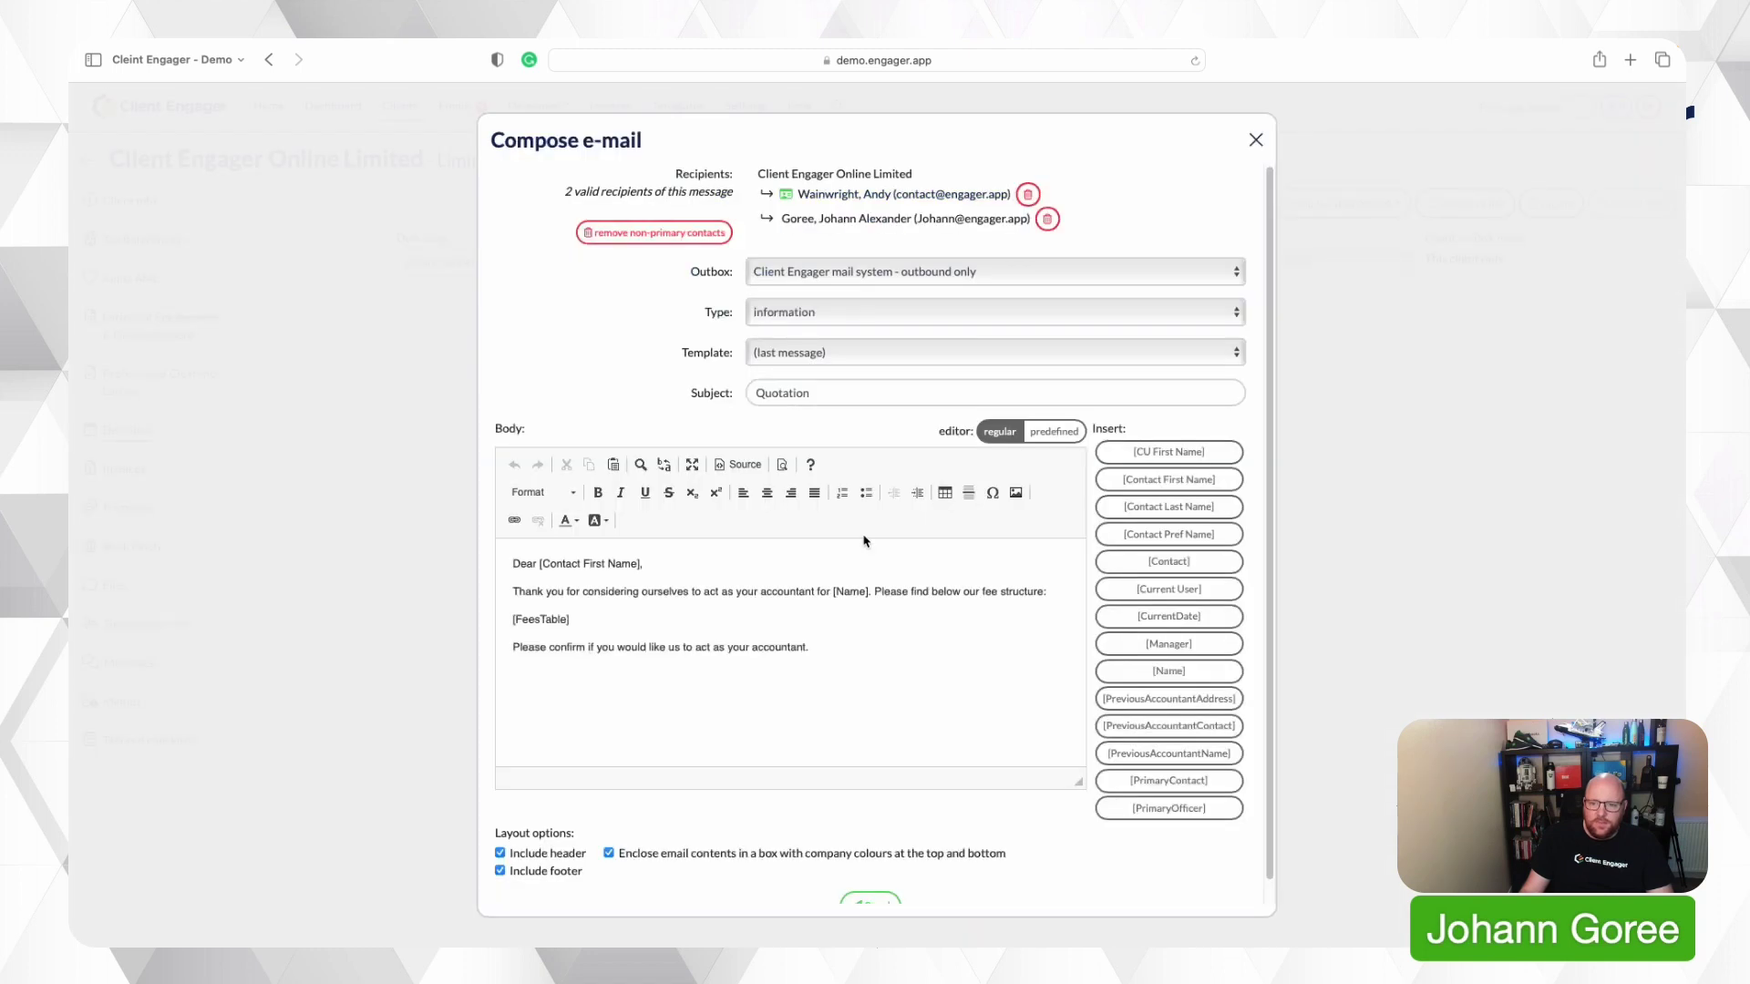
pyautogui.click(844, 352)
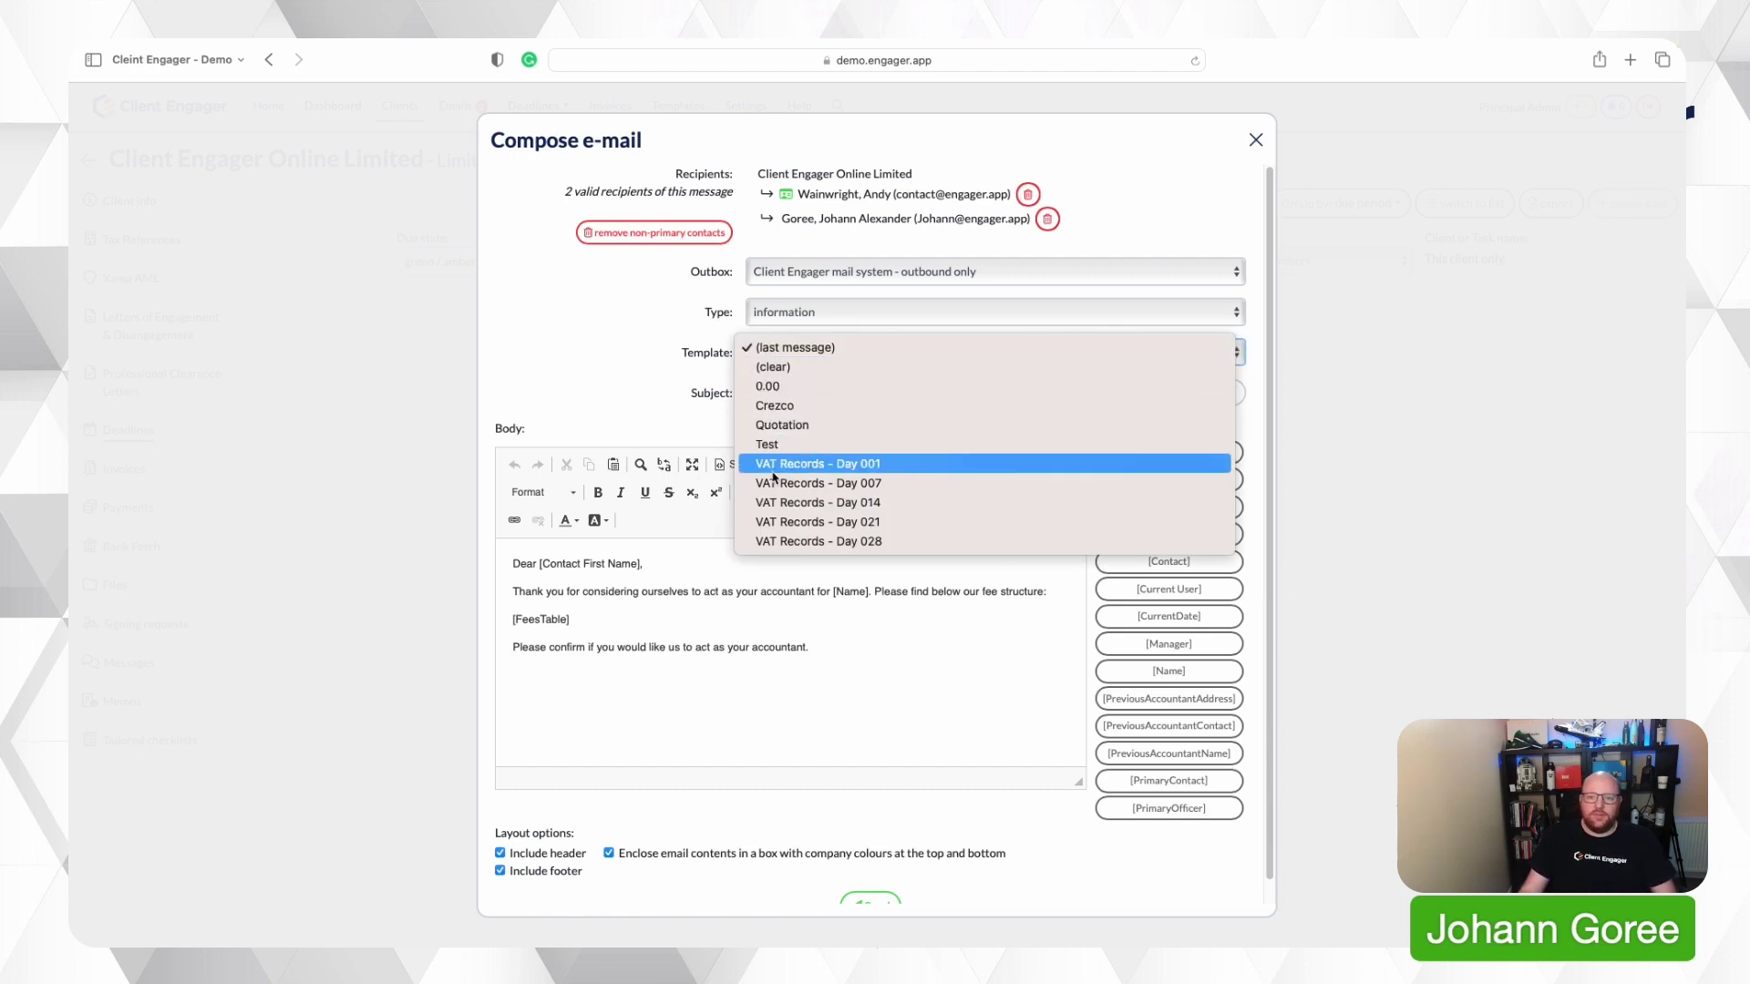
pyautogui.click(614, 402)
pyautogui.scroll(-1, 793, 766)
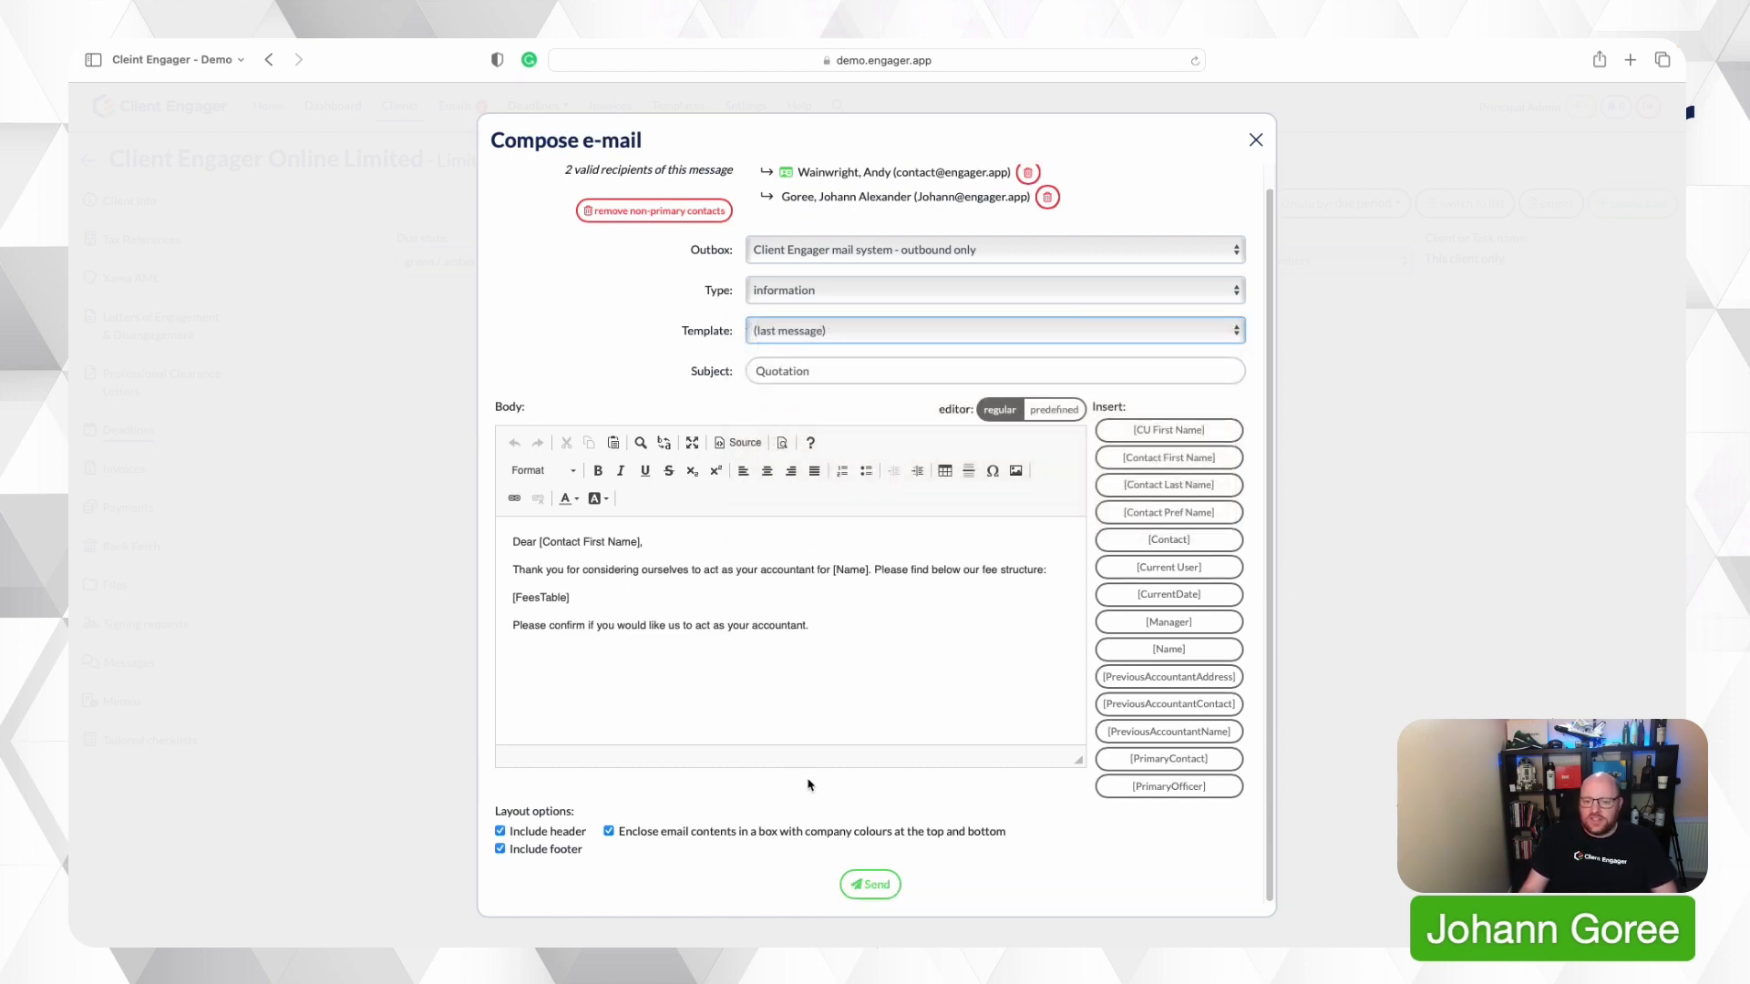
pyautogui.click(1255, 142)
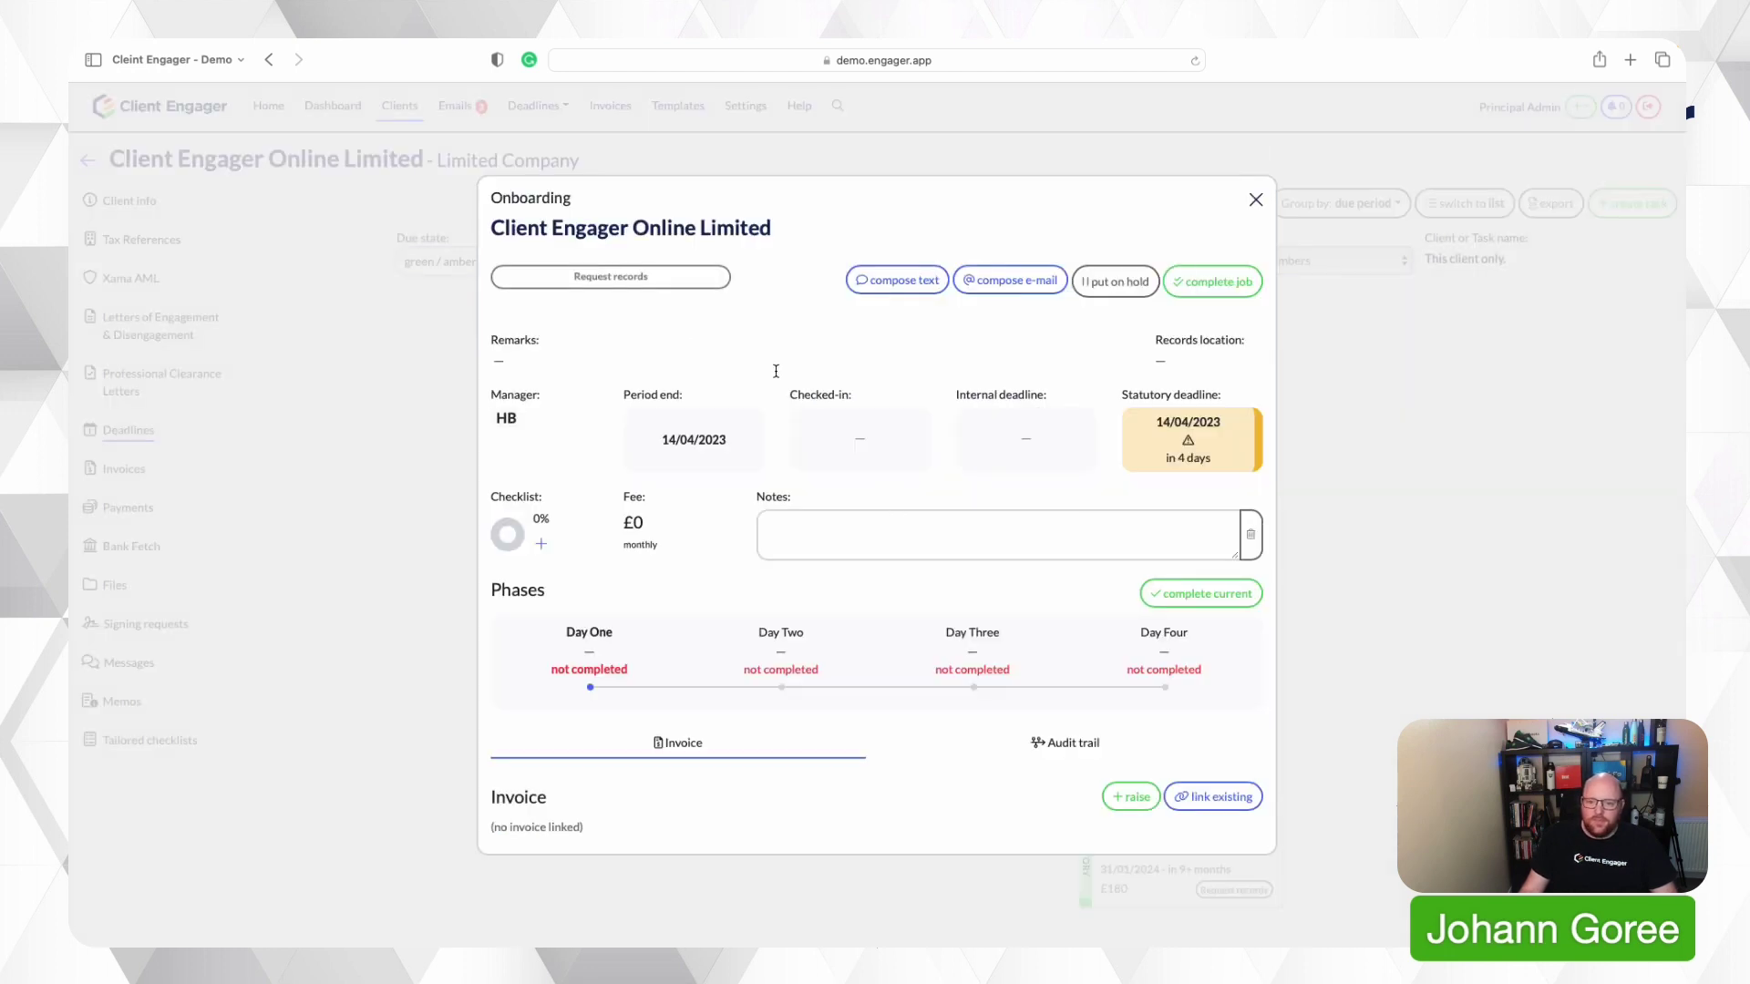
# - Mark Send Welcome Email and AML Onboarding link sent via Xama as Yes and save the checklist
pyautogui.click(513, 545)
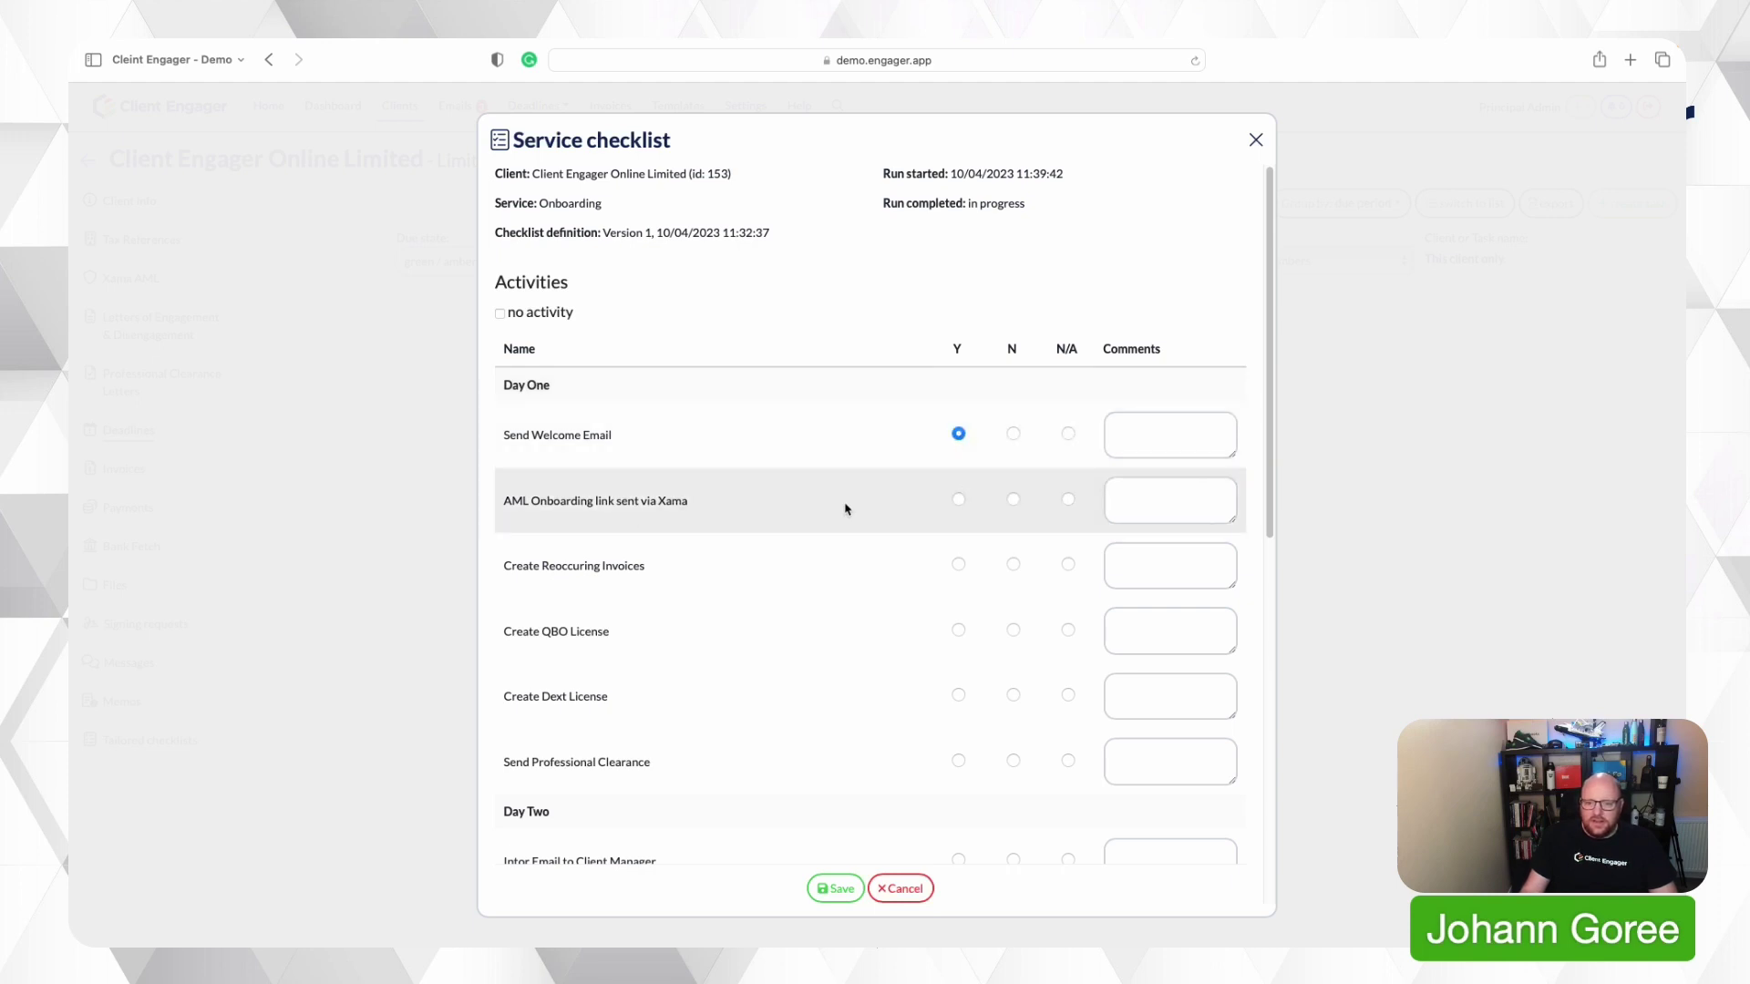
pyautogui.click(959, 502)
pyautogui.click(836, 889)
pyautogui.click(663, 234)
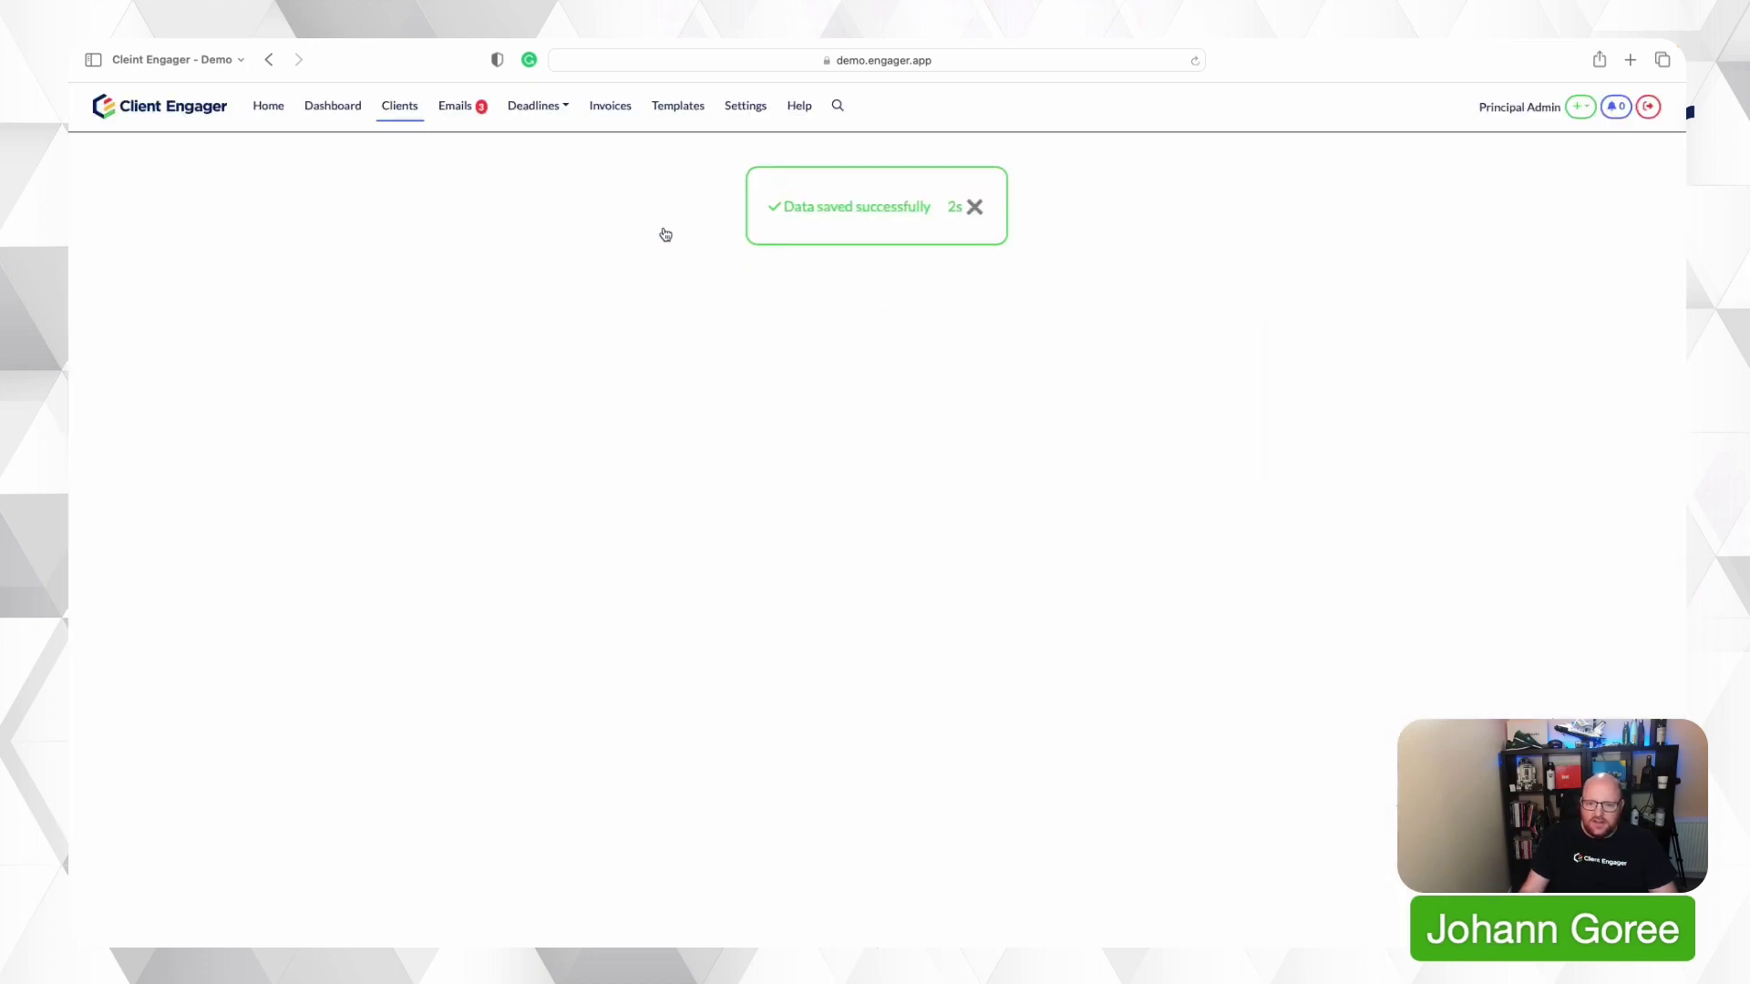
# - Open the client's Xama AML details, log in, and cancel the contact's onboarding request unsent
pyautogui.click(95, 280)
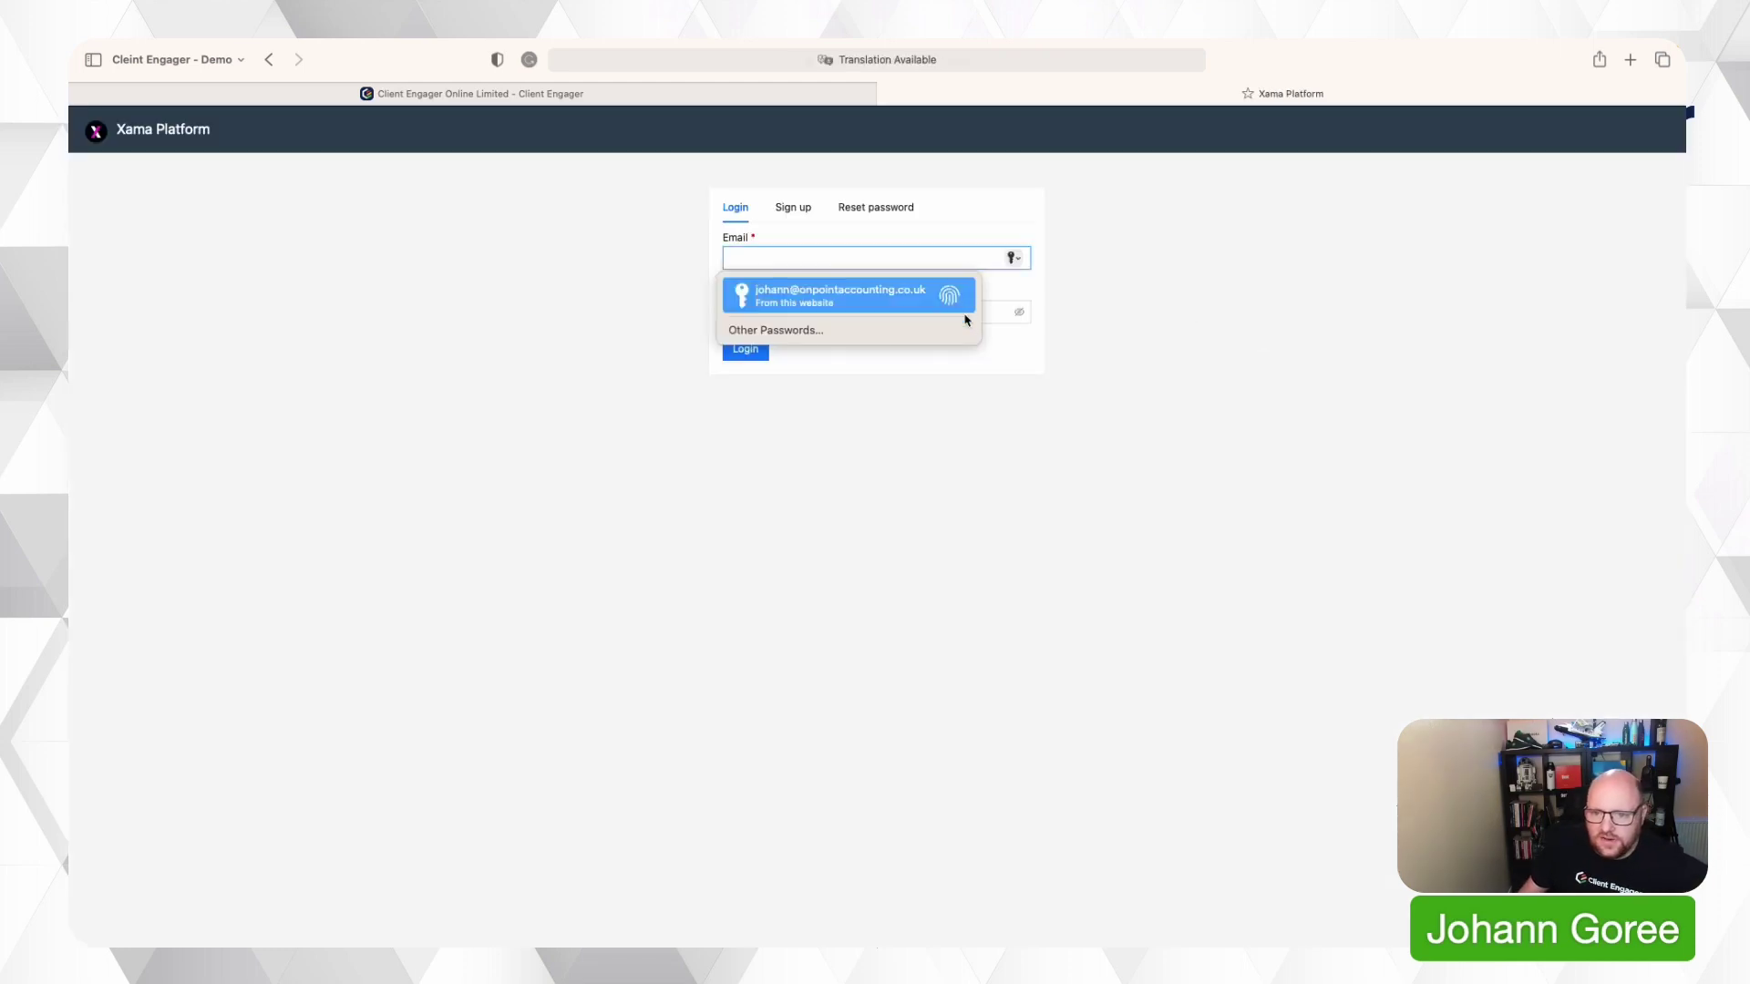
pyautogui.click(965, 315)
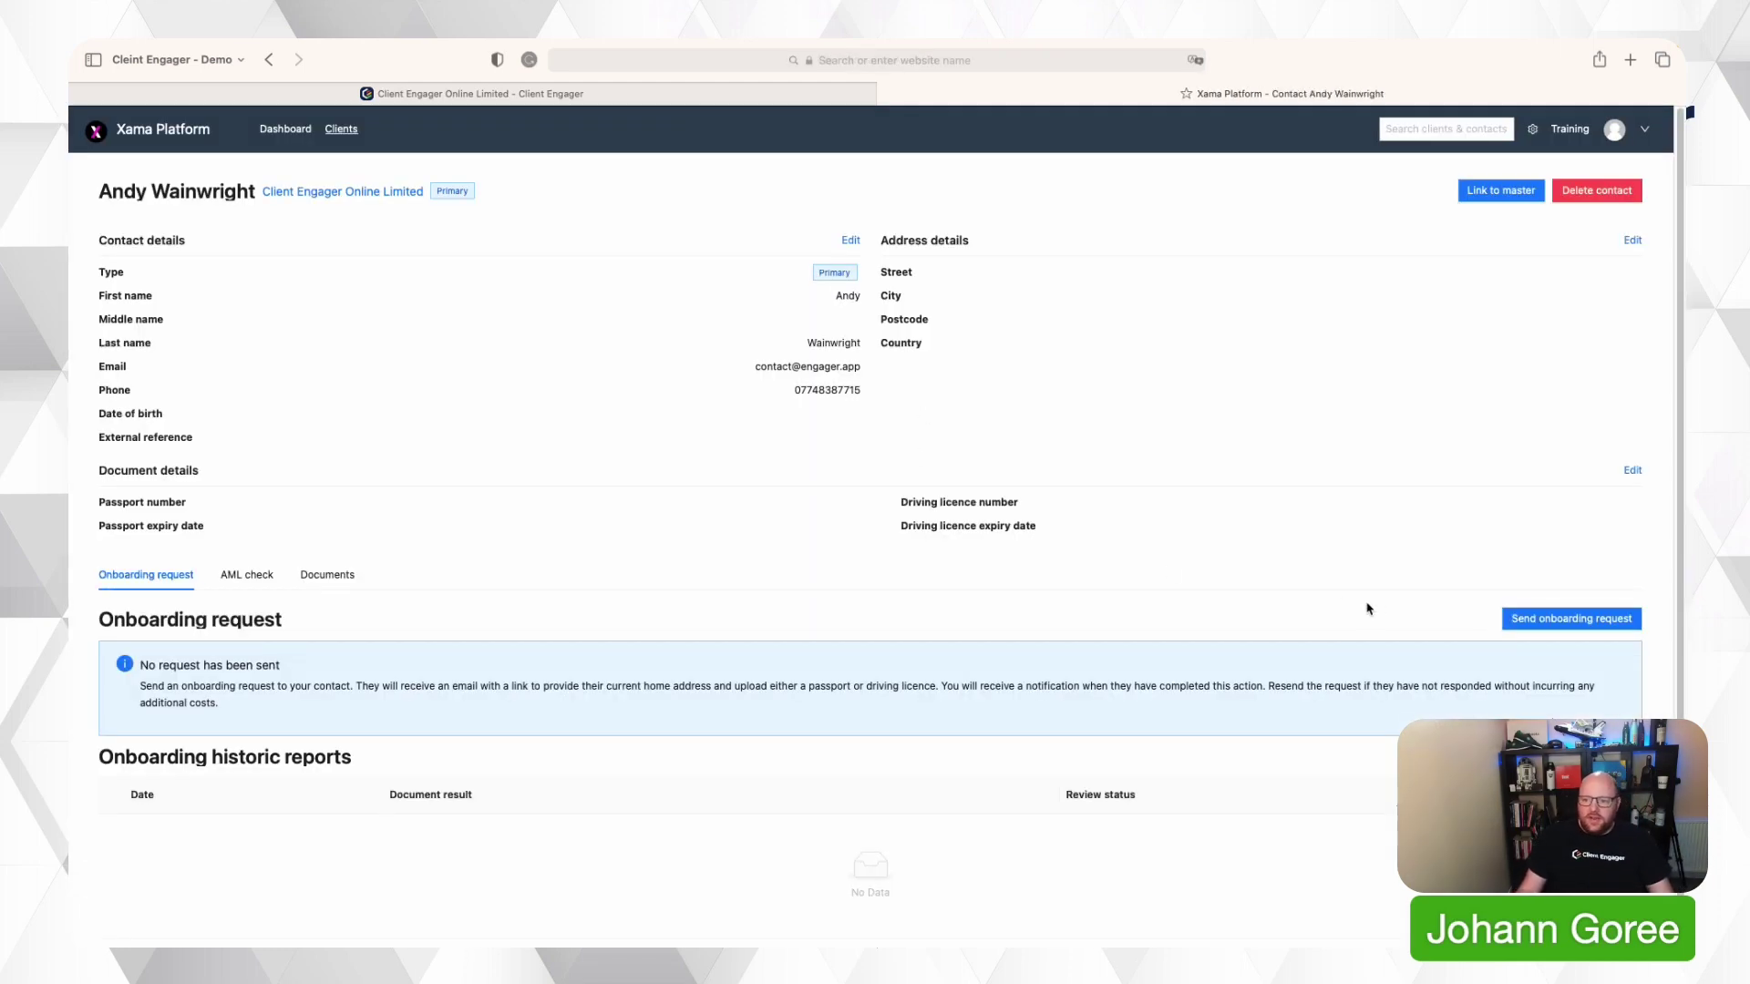
pyautogui.click(1541, 619)
pyautogui.click(1028, 673)
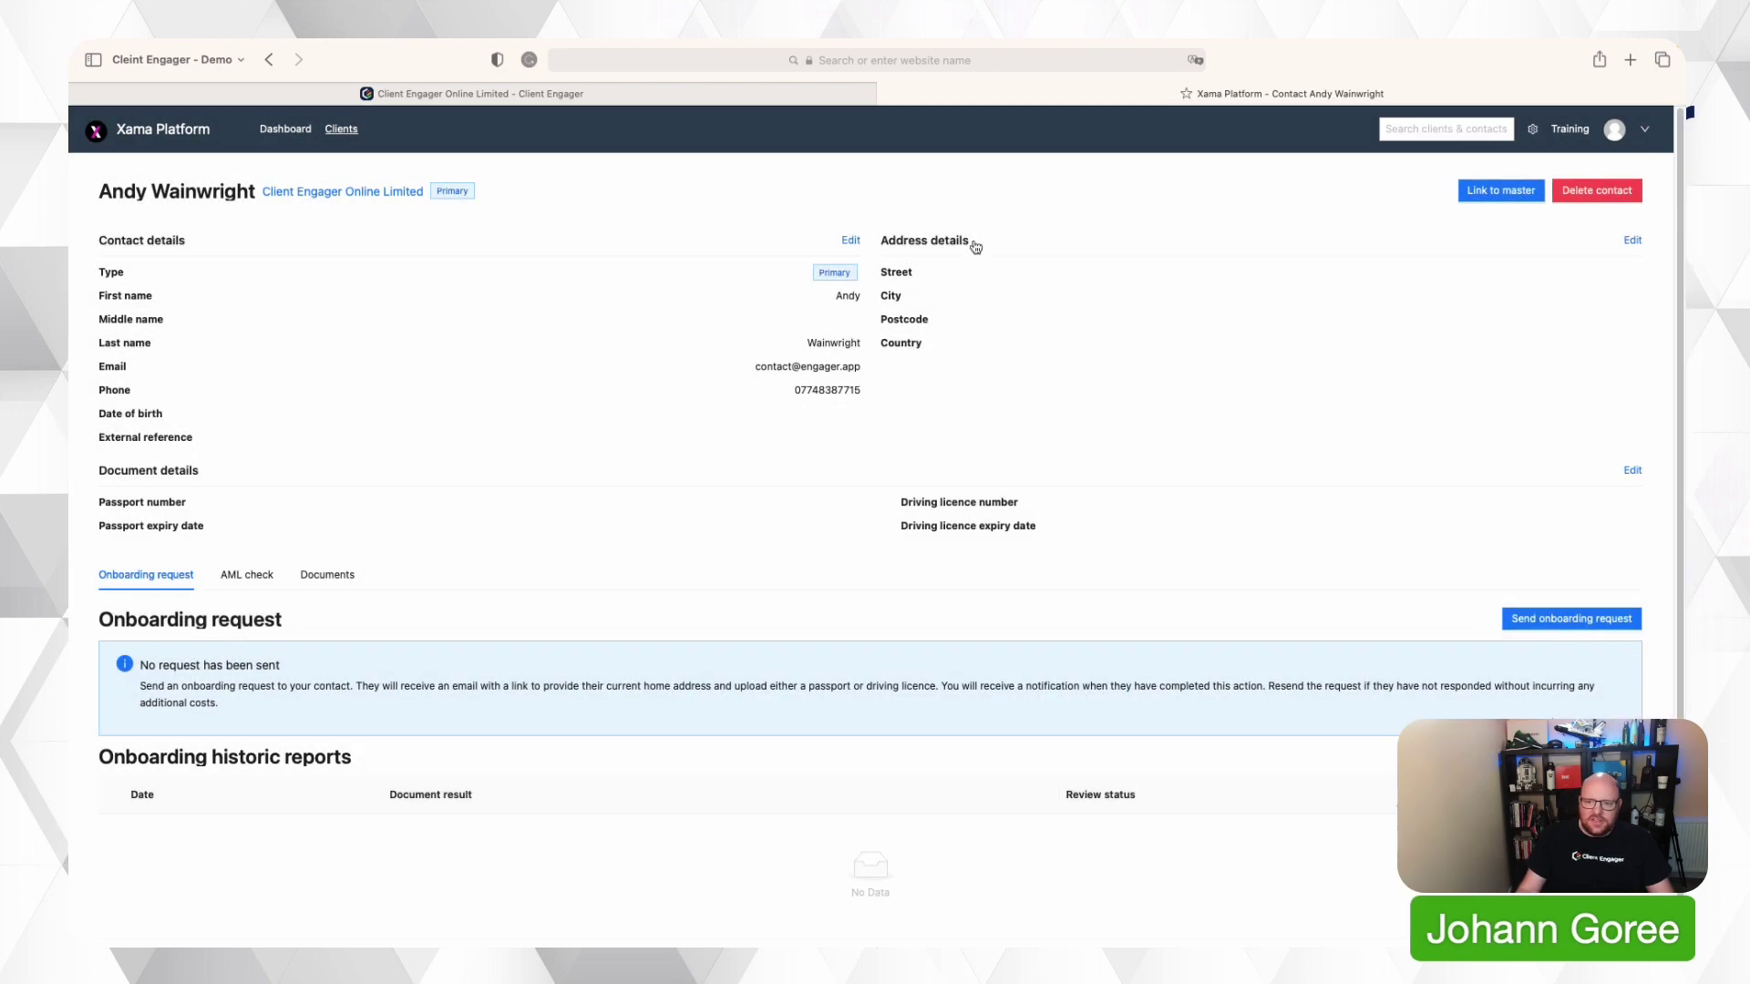
# - Reopen the client's Onboarding checklist from Deadlines and make its answers editable
pyautogui.click(871, 95)
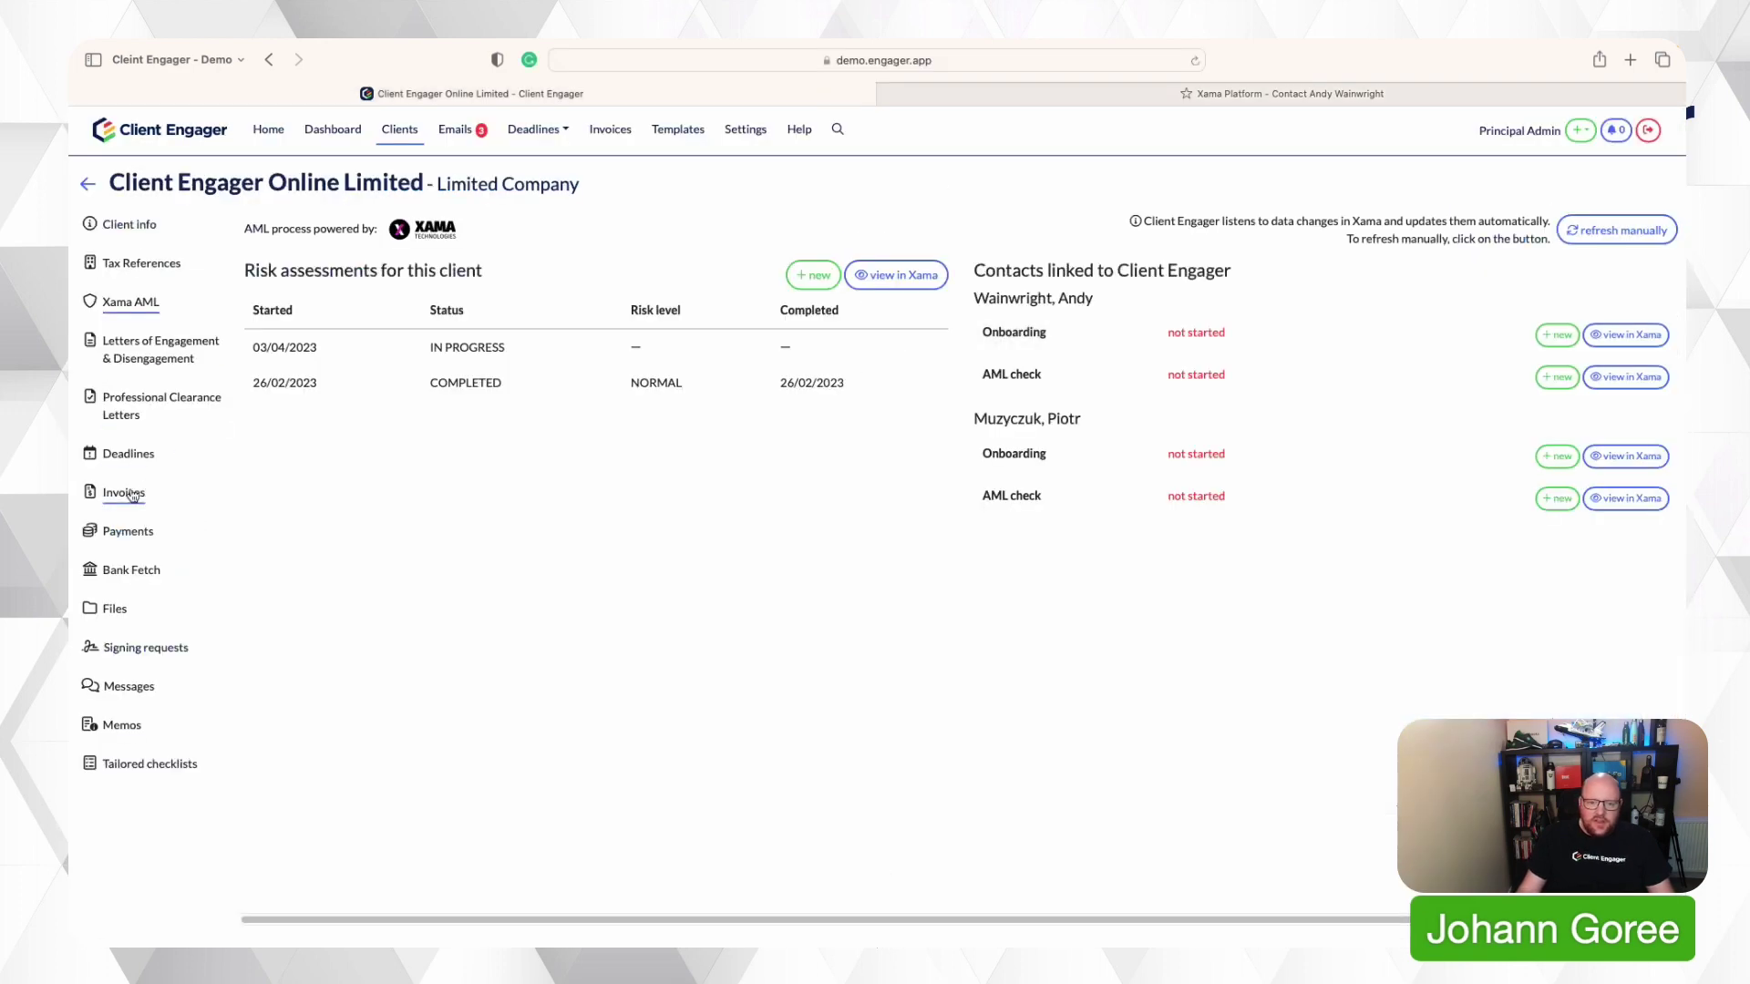
pyautogui.click(128, 454)
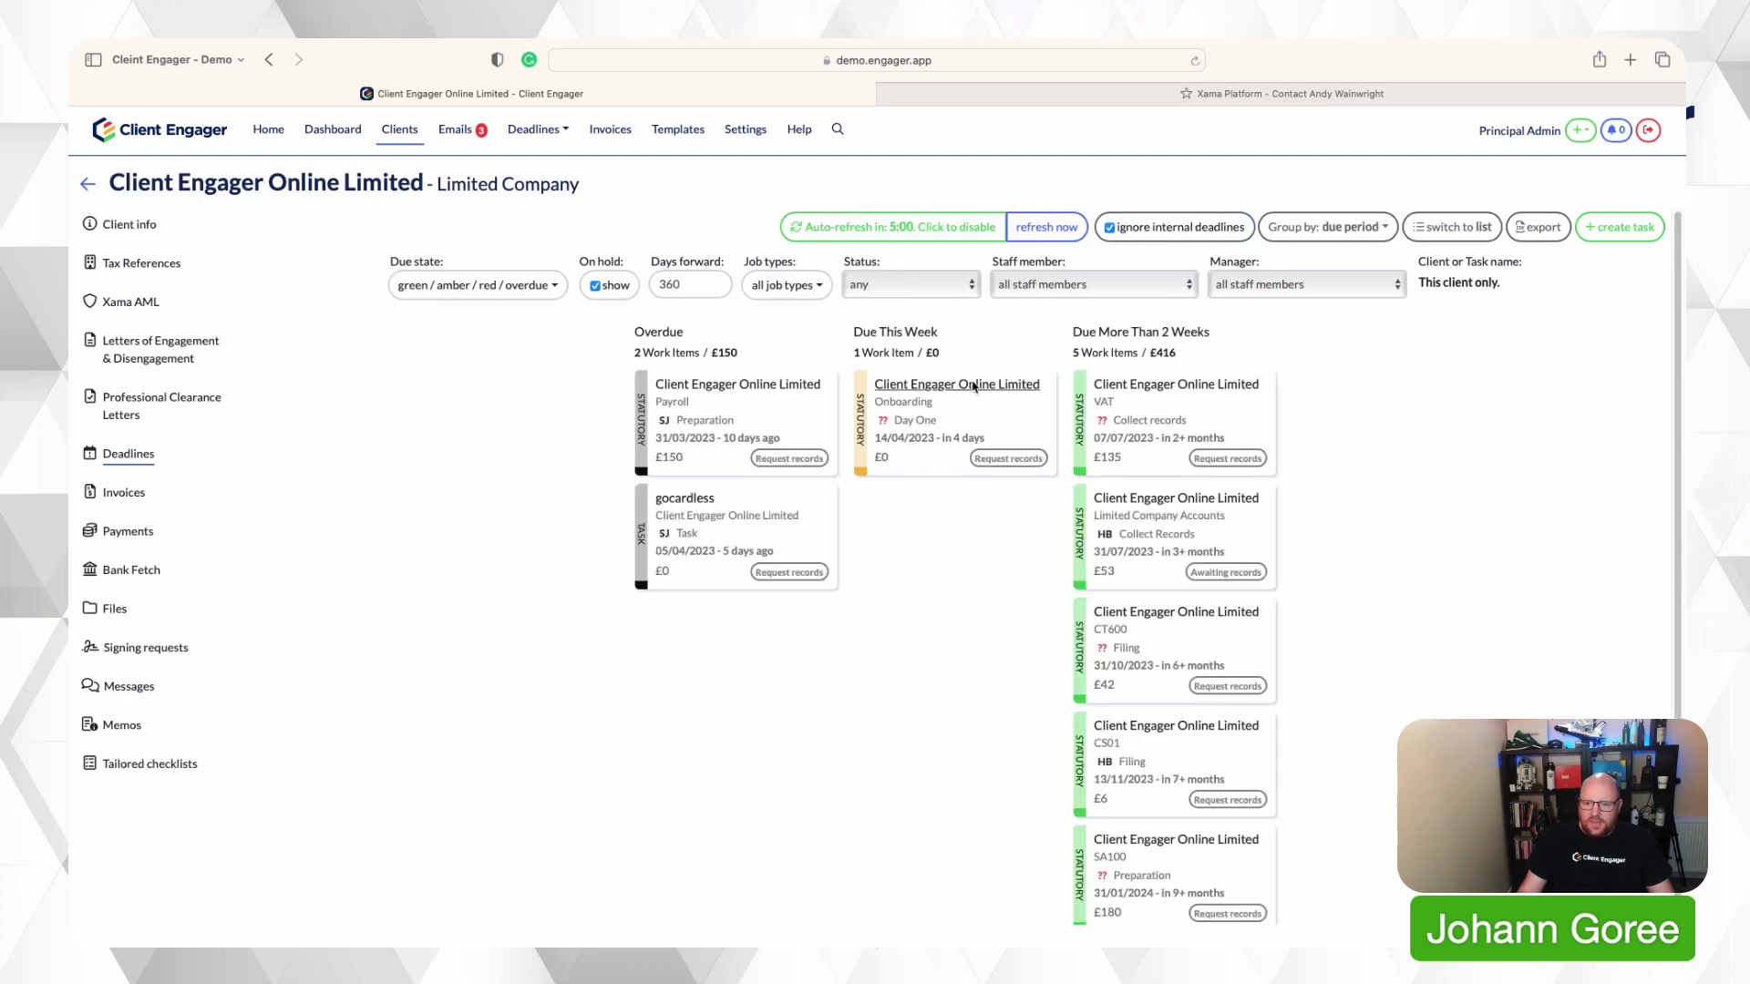
pyautogui.click(997, 401)
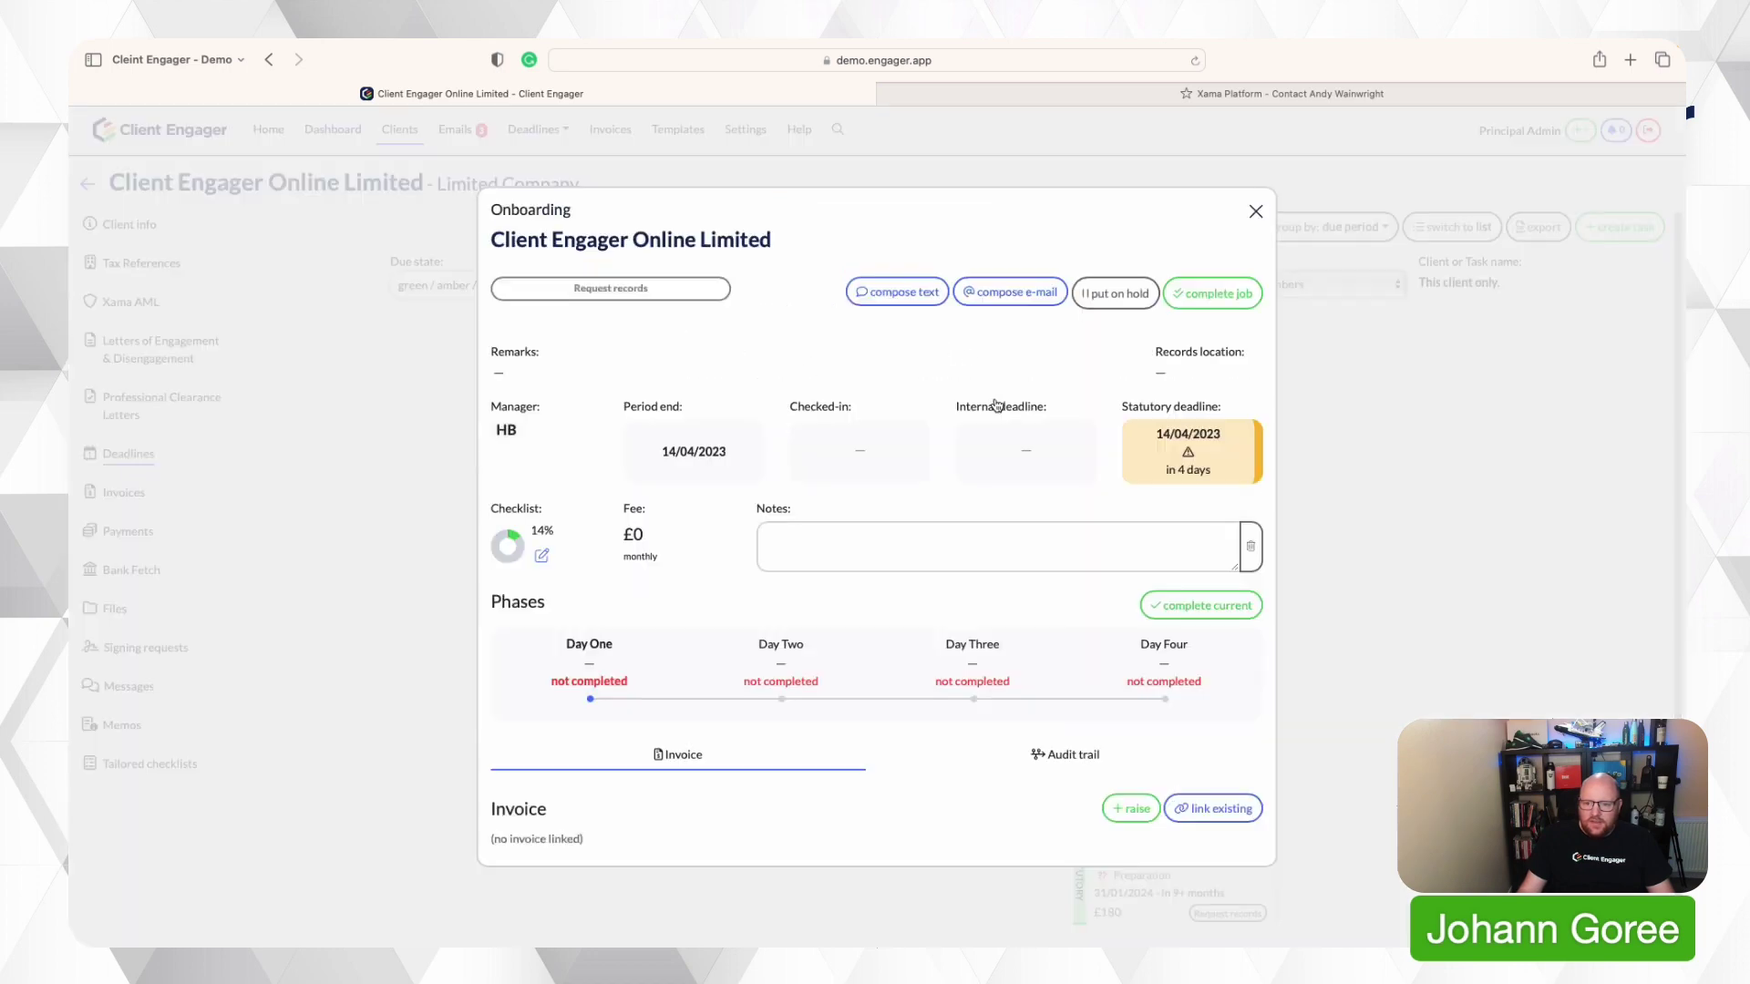
pyautogui.click(541, 558)
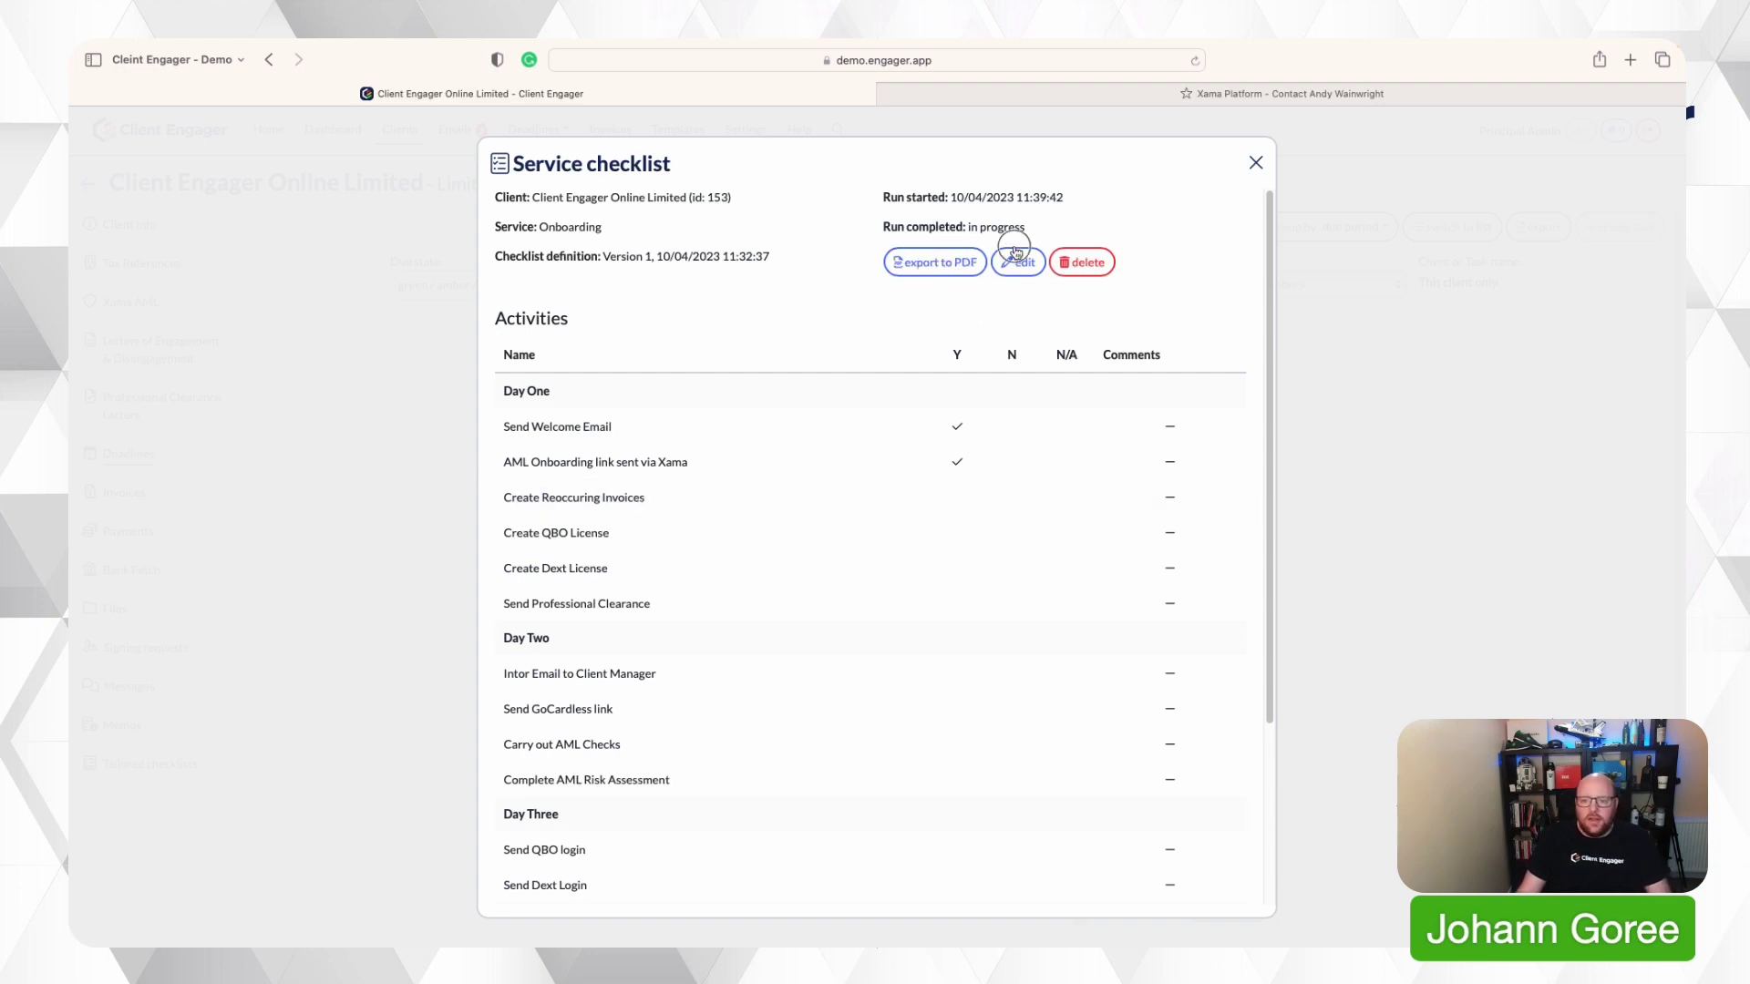
pyautogui.click(1025, 262)
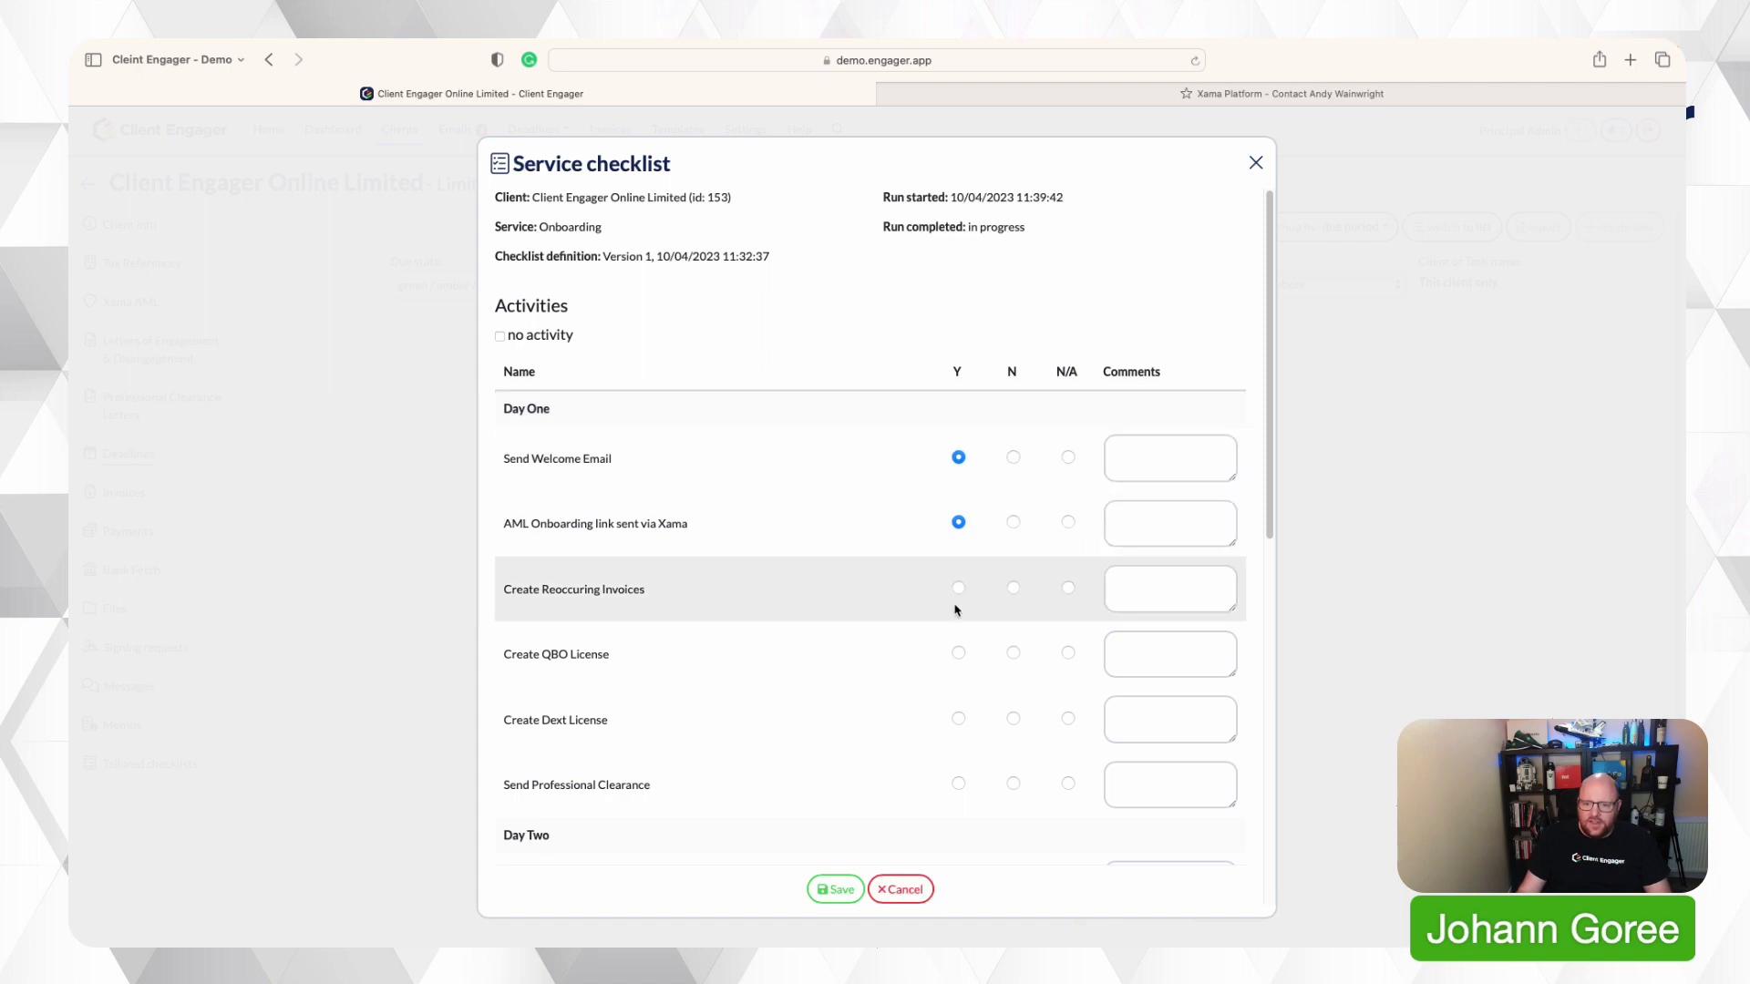
# - Mark Create Reoccuring Invoices, Create QBO License and Create Dext License as Yes and save, reaching 36%
pyautogui.click(958, 588)
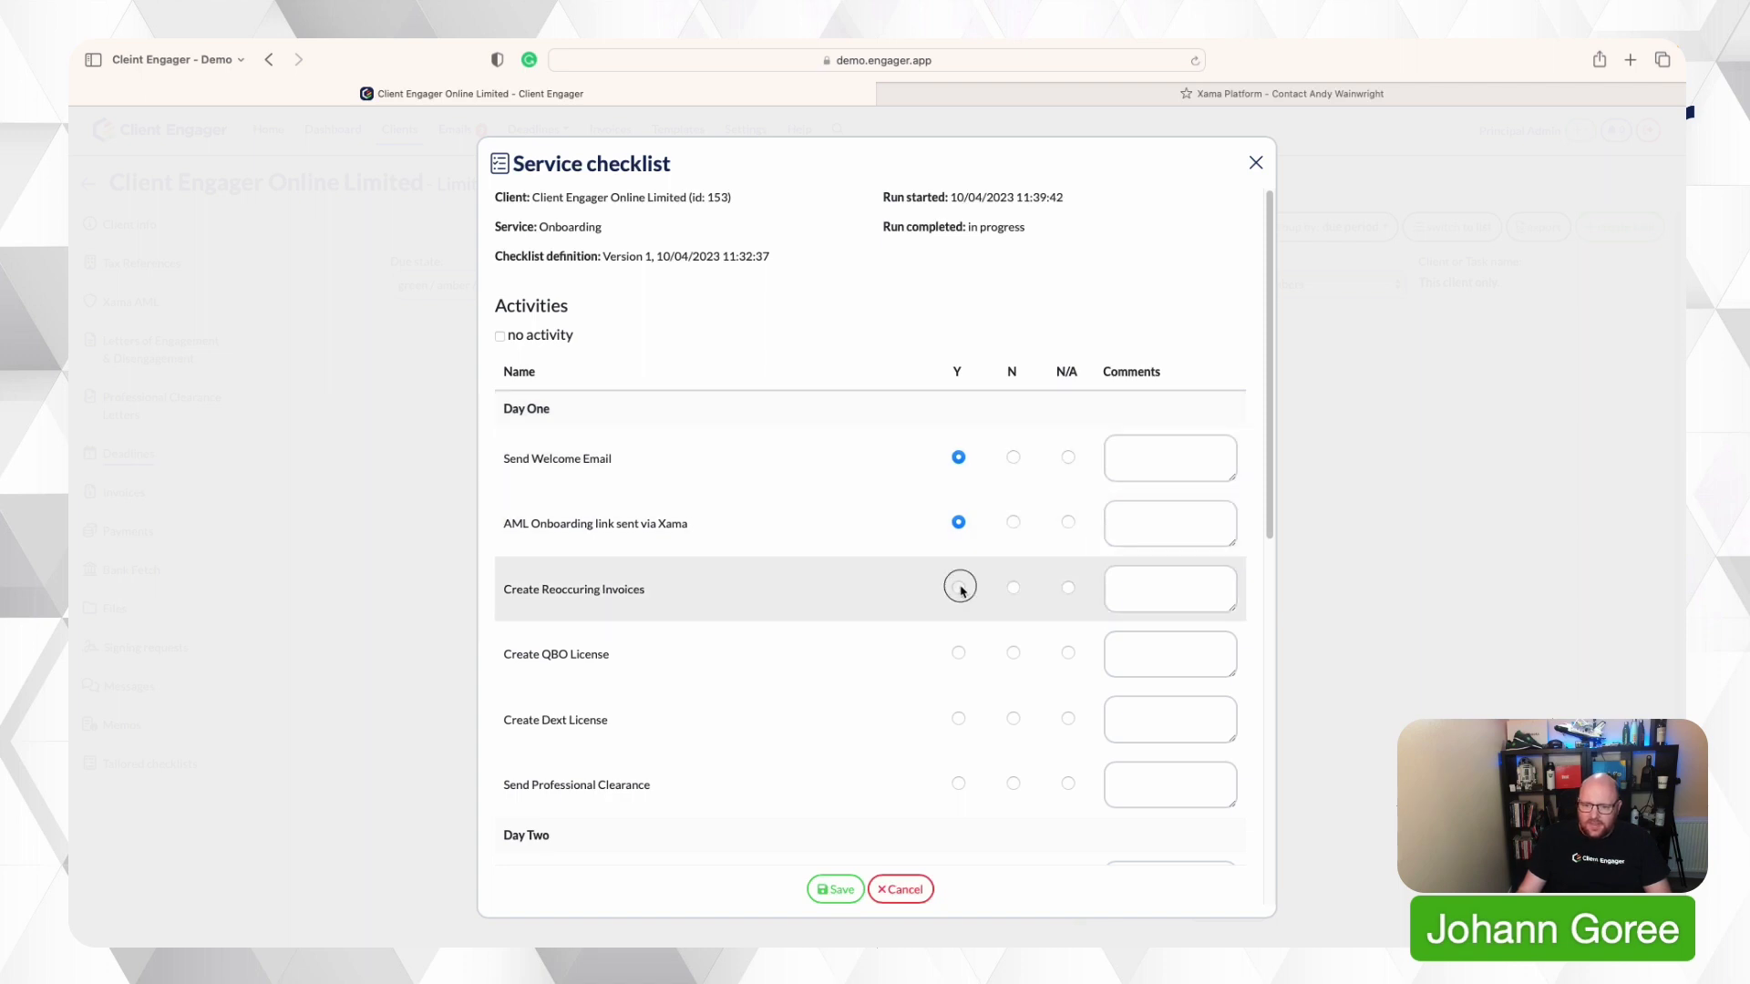
pyautogui.click(957, 655)
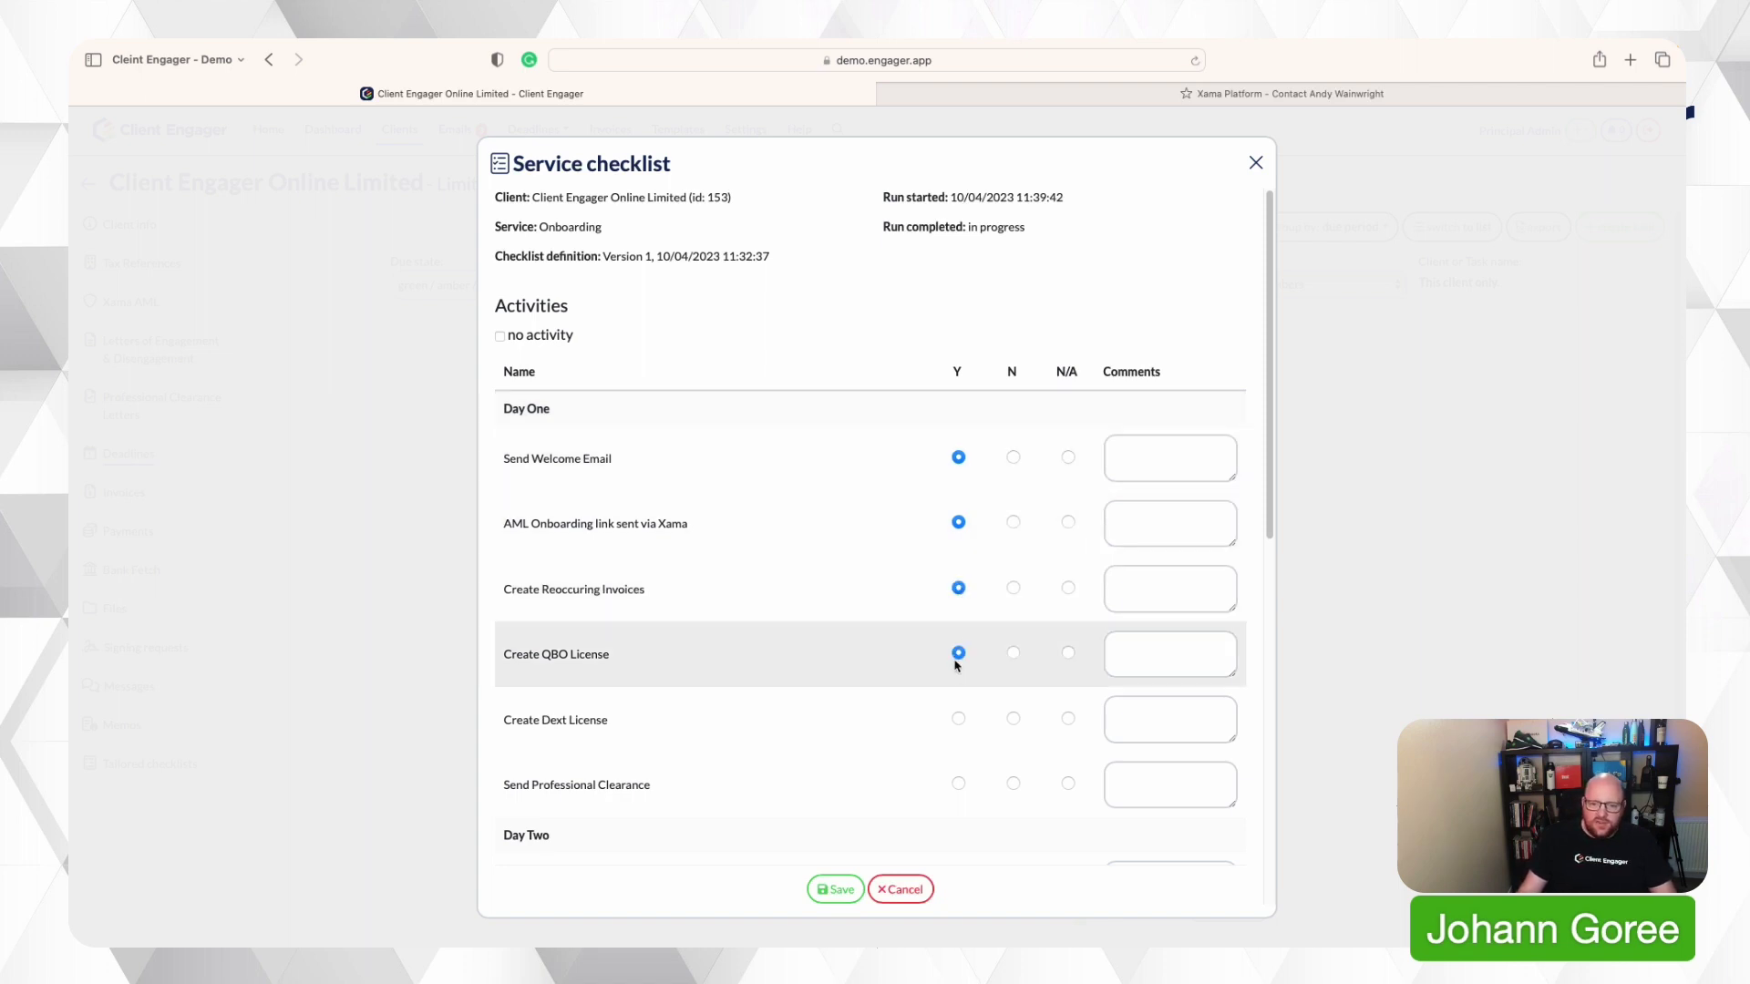
pyautogui.click(958, 719)
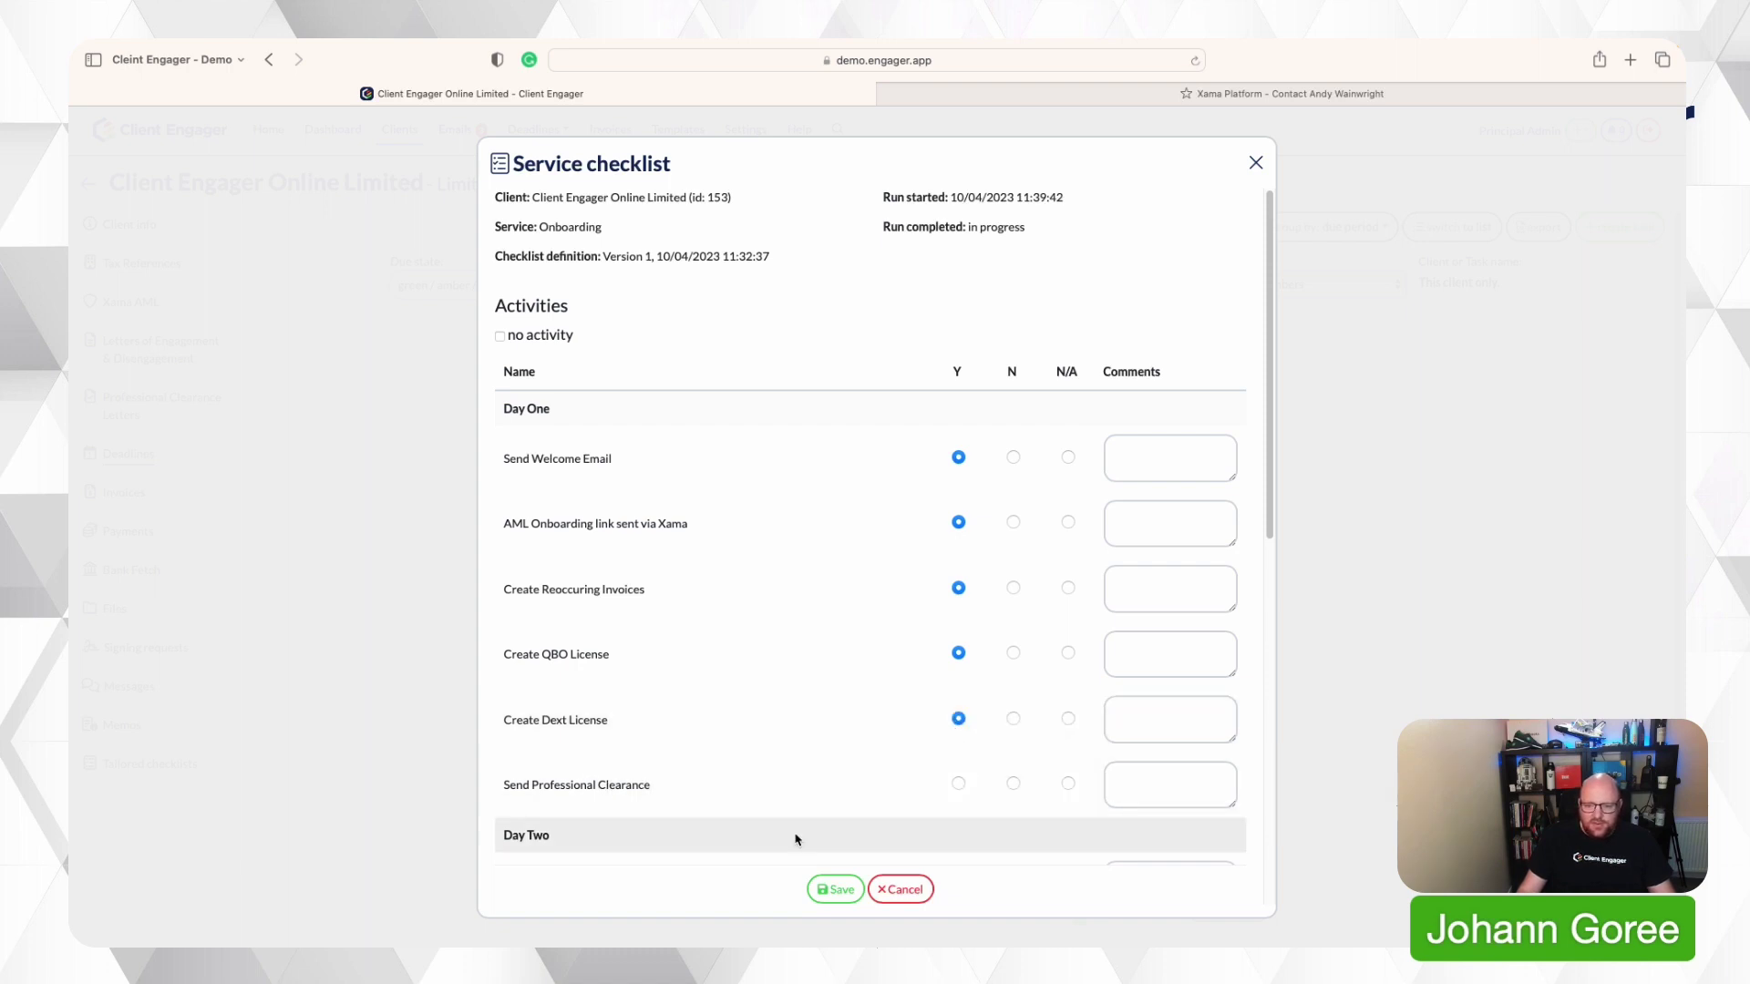
pyautogui.click(834, 889)
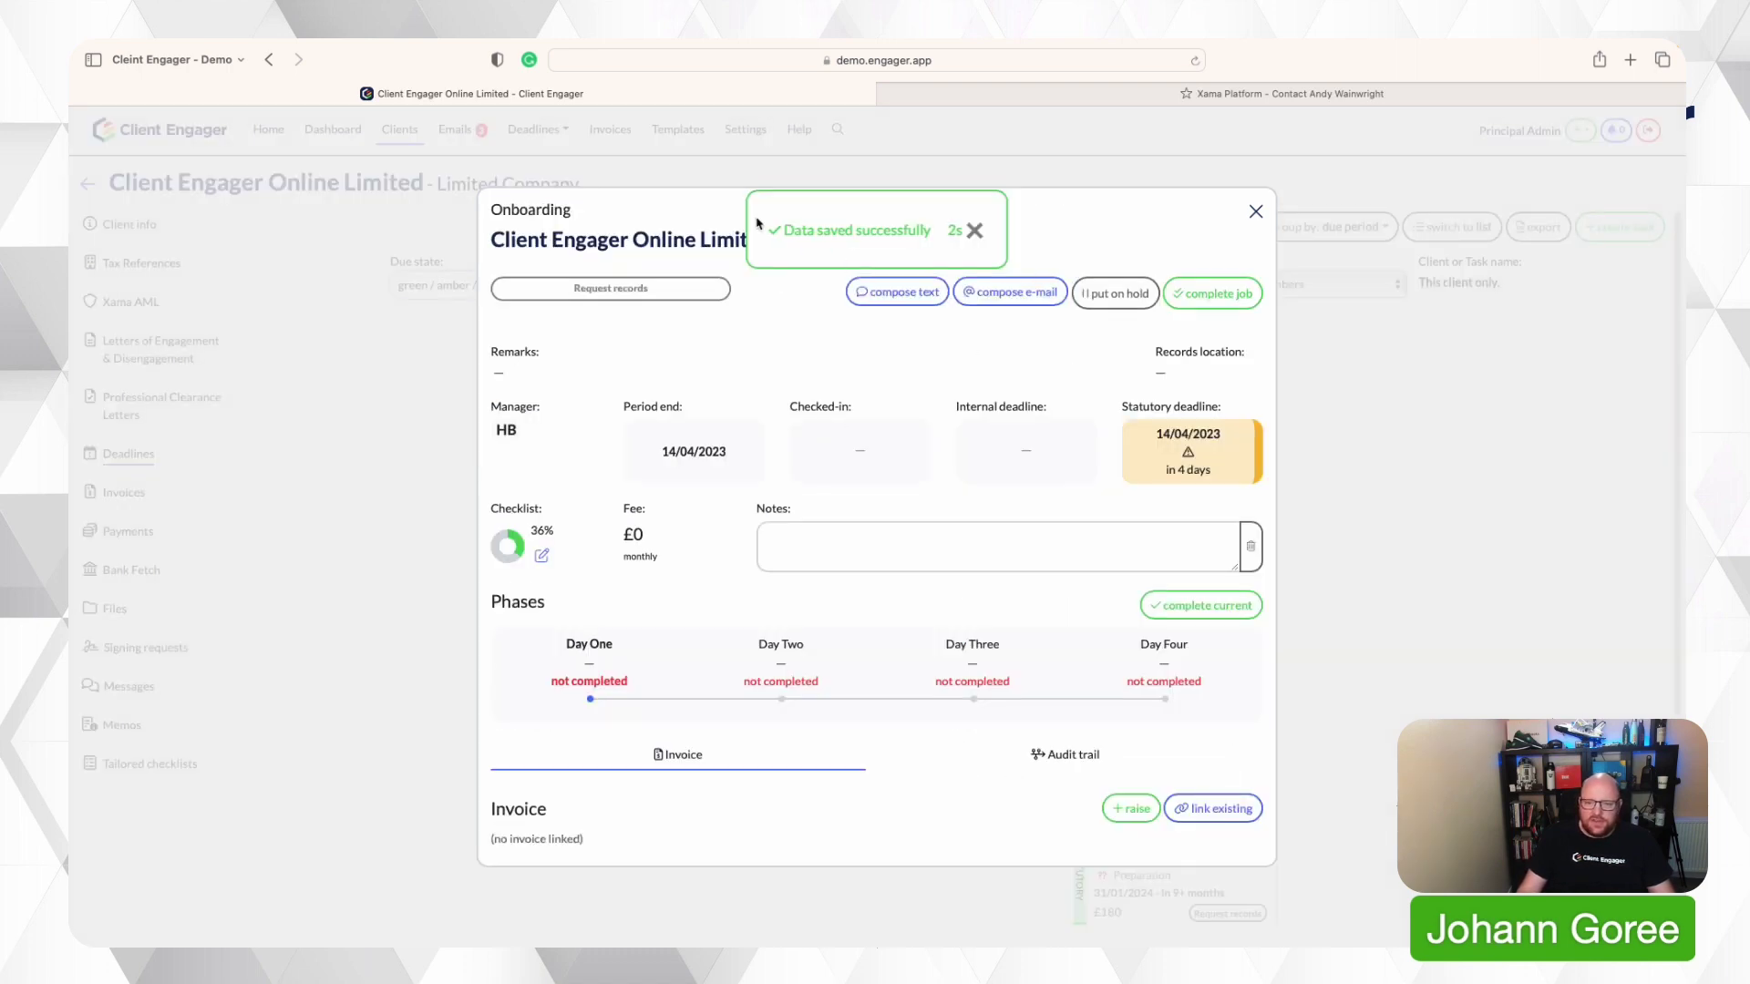
pyautogui.click(690, 242)
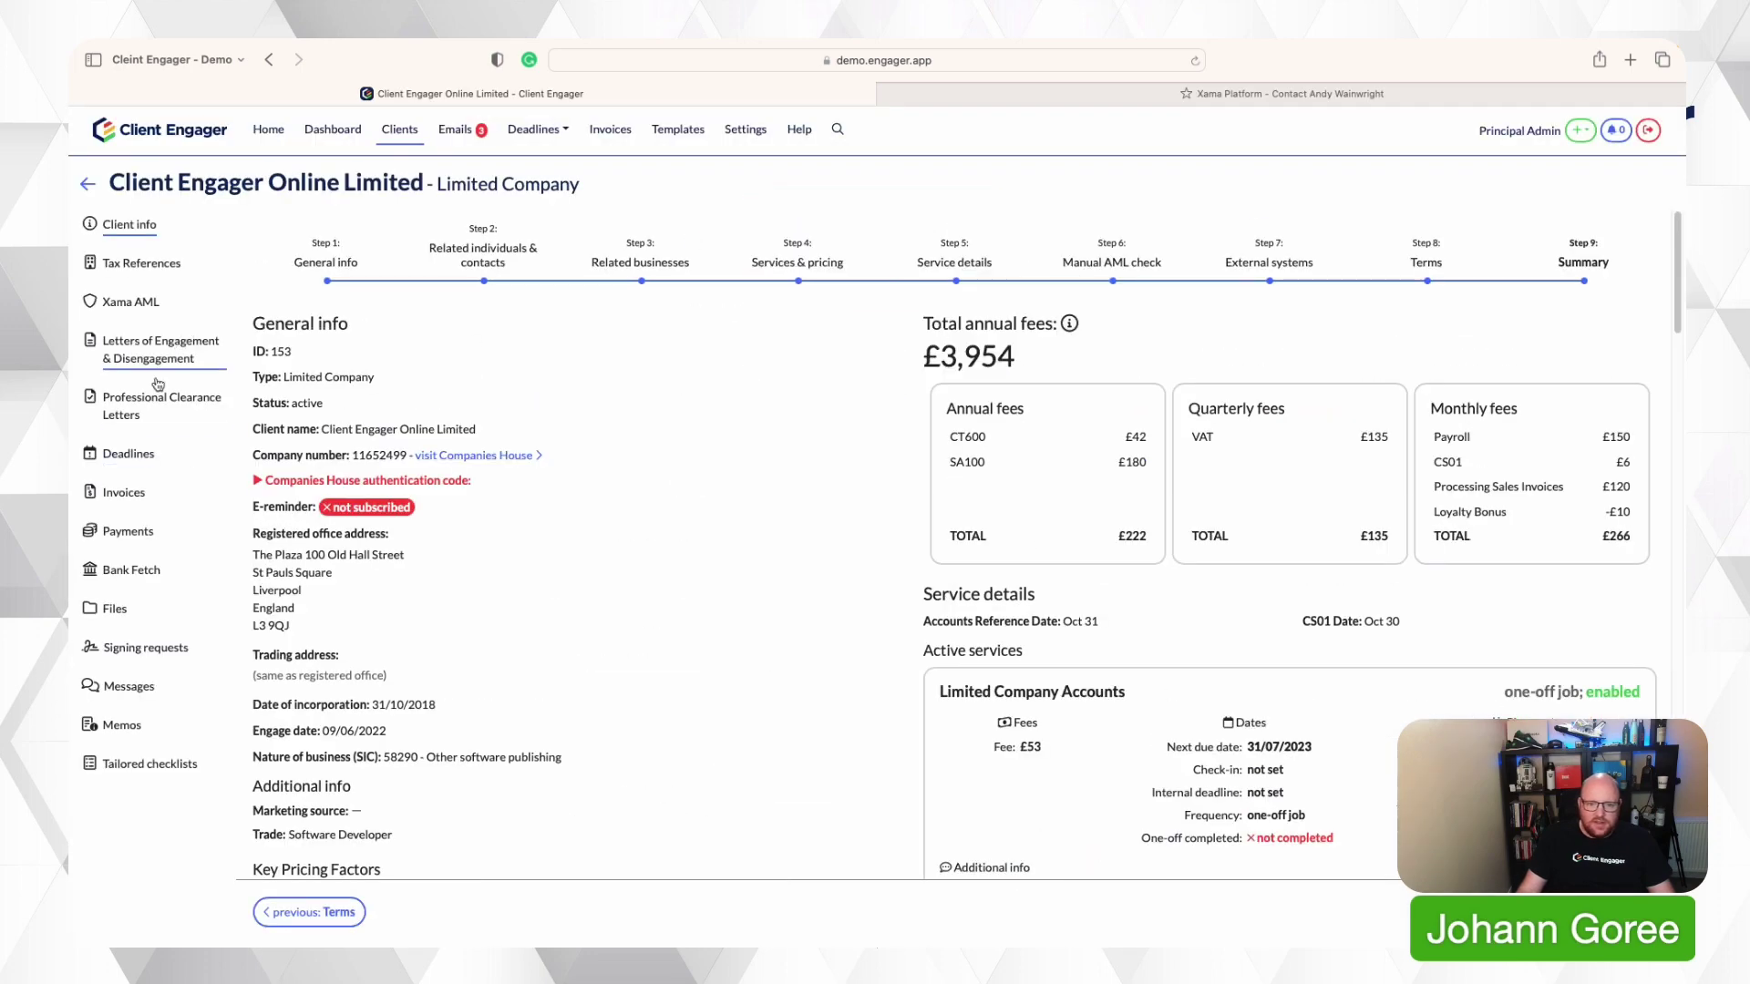
# - Regenerate the previous accountant's clearance letter, dated 10/04/2023 with the expanded list of requested items
pyautogui.click(145, 407)
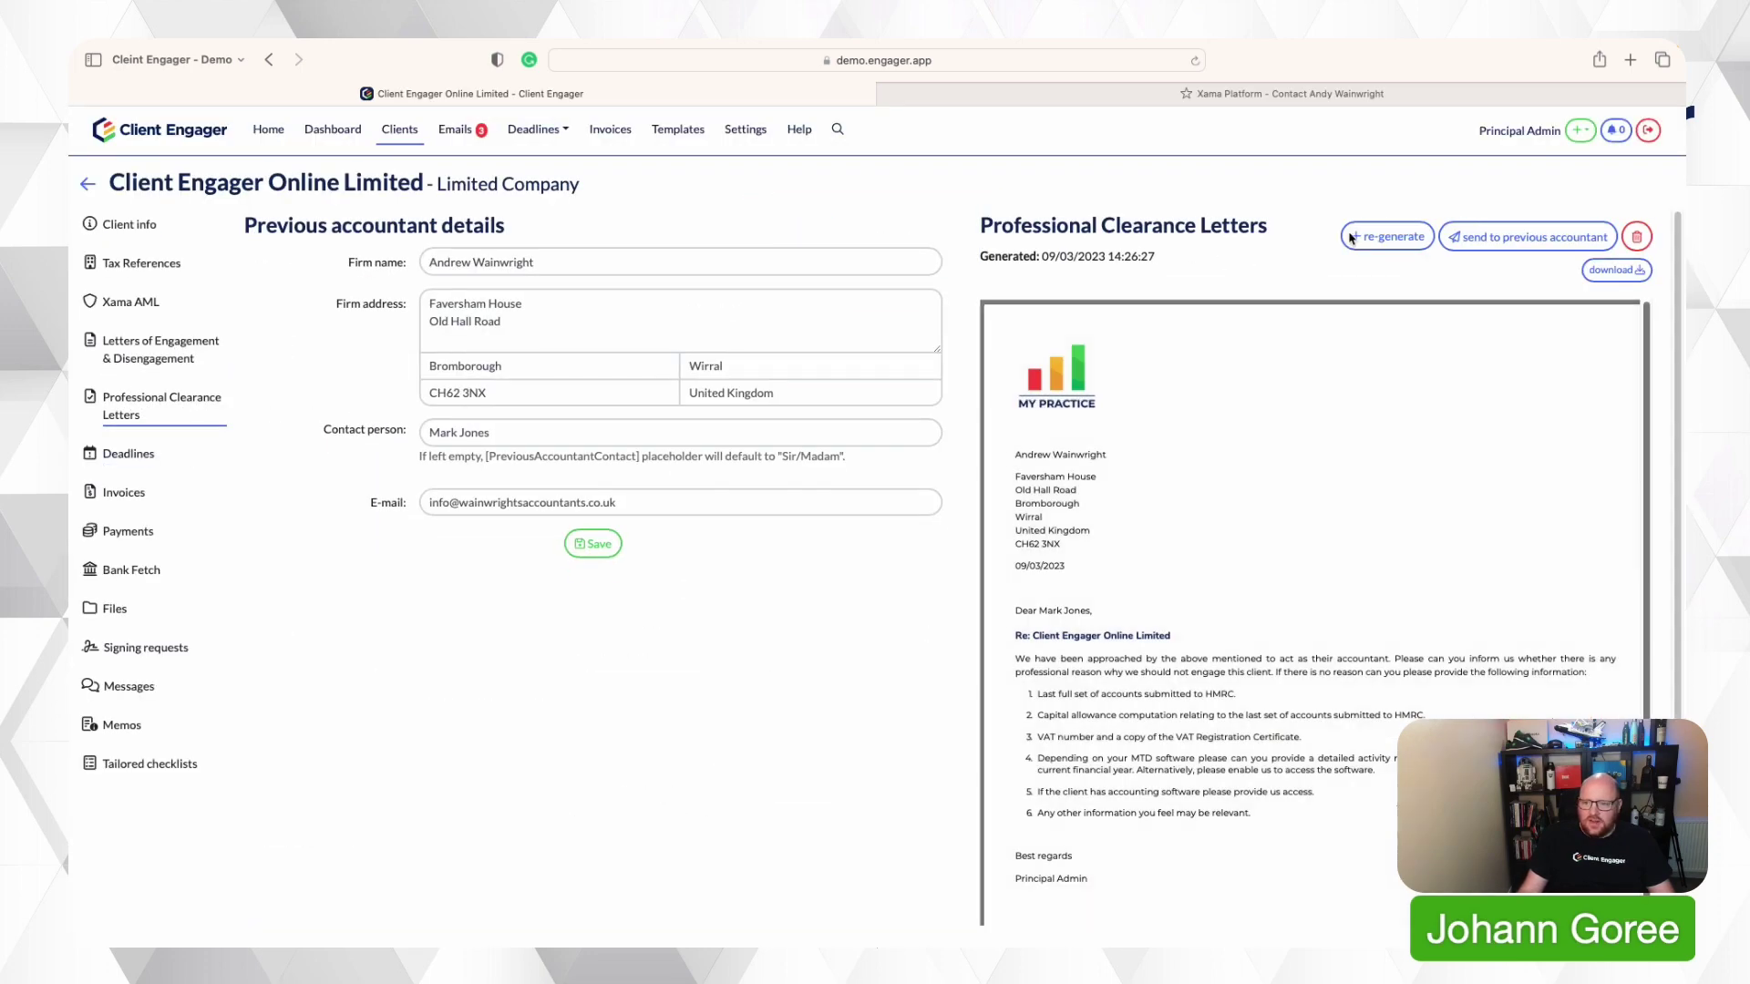
pyautogui.click(595, 544)
pyautogui.click(1387, 236)
pyautogui.scroll(-20, 939, 747)
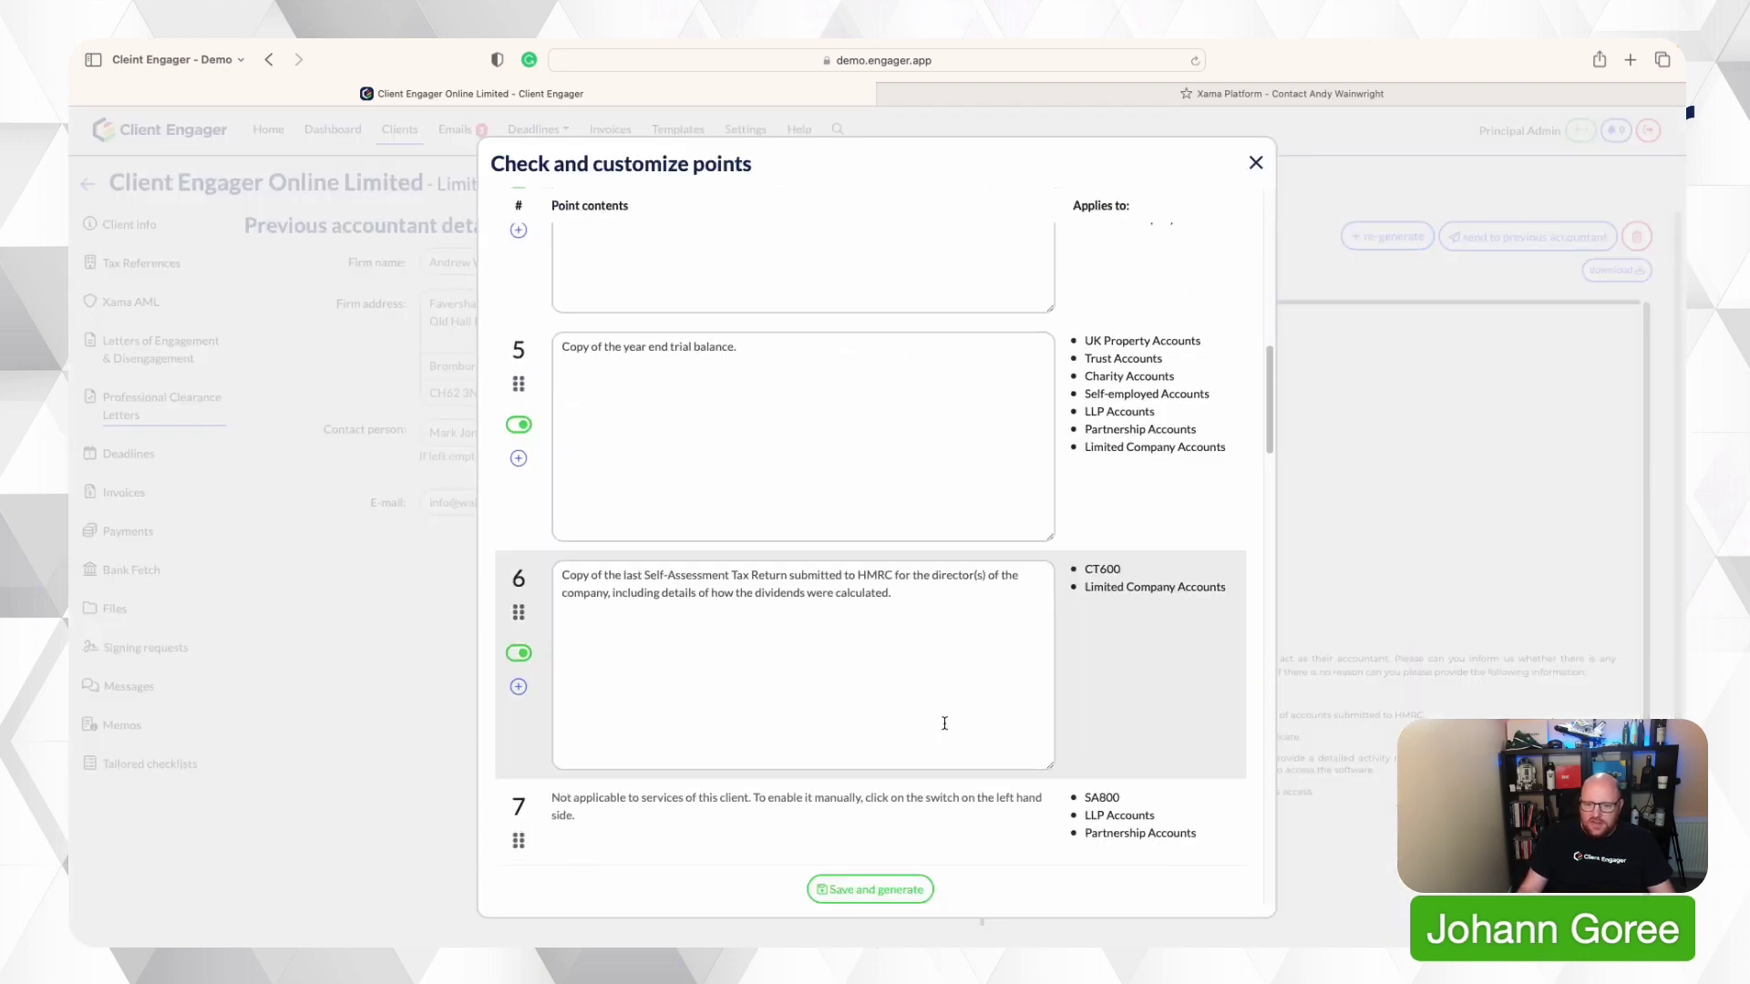
pyautogui.scroll(-5, 893, 775)
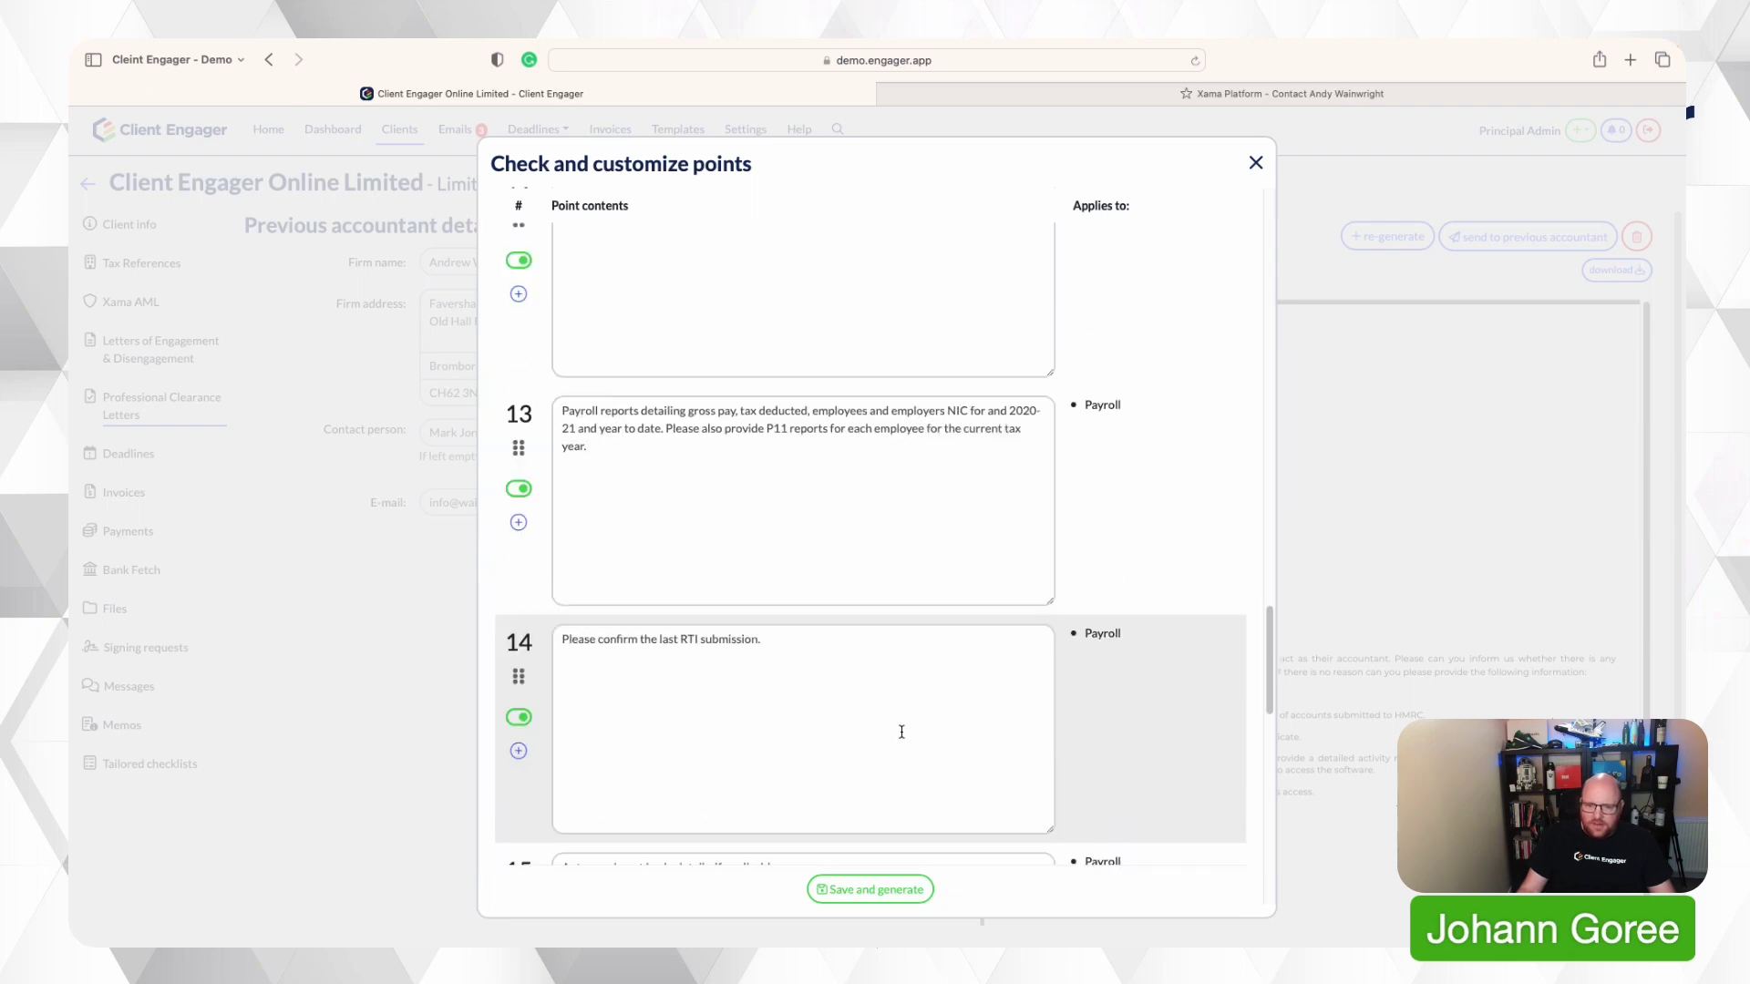
pyautogui.click(900, 891)
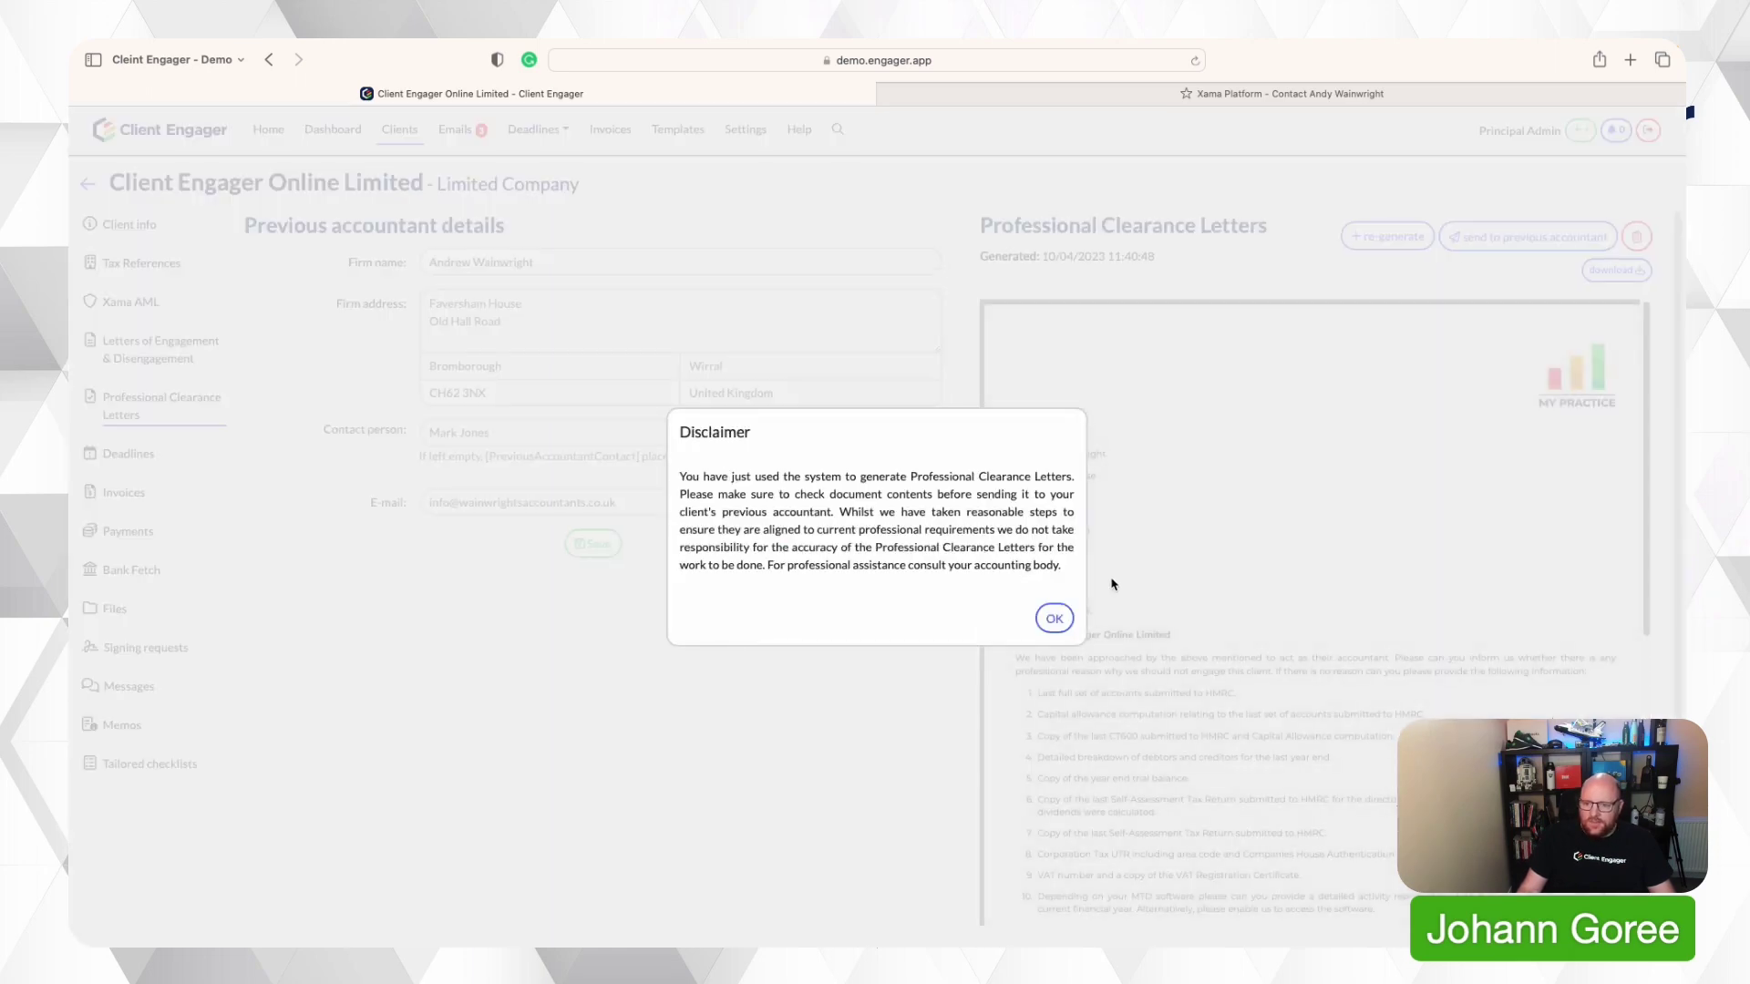
pyautogui.click(1060, 616)
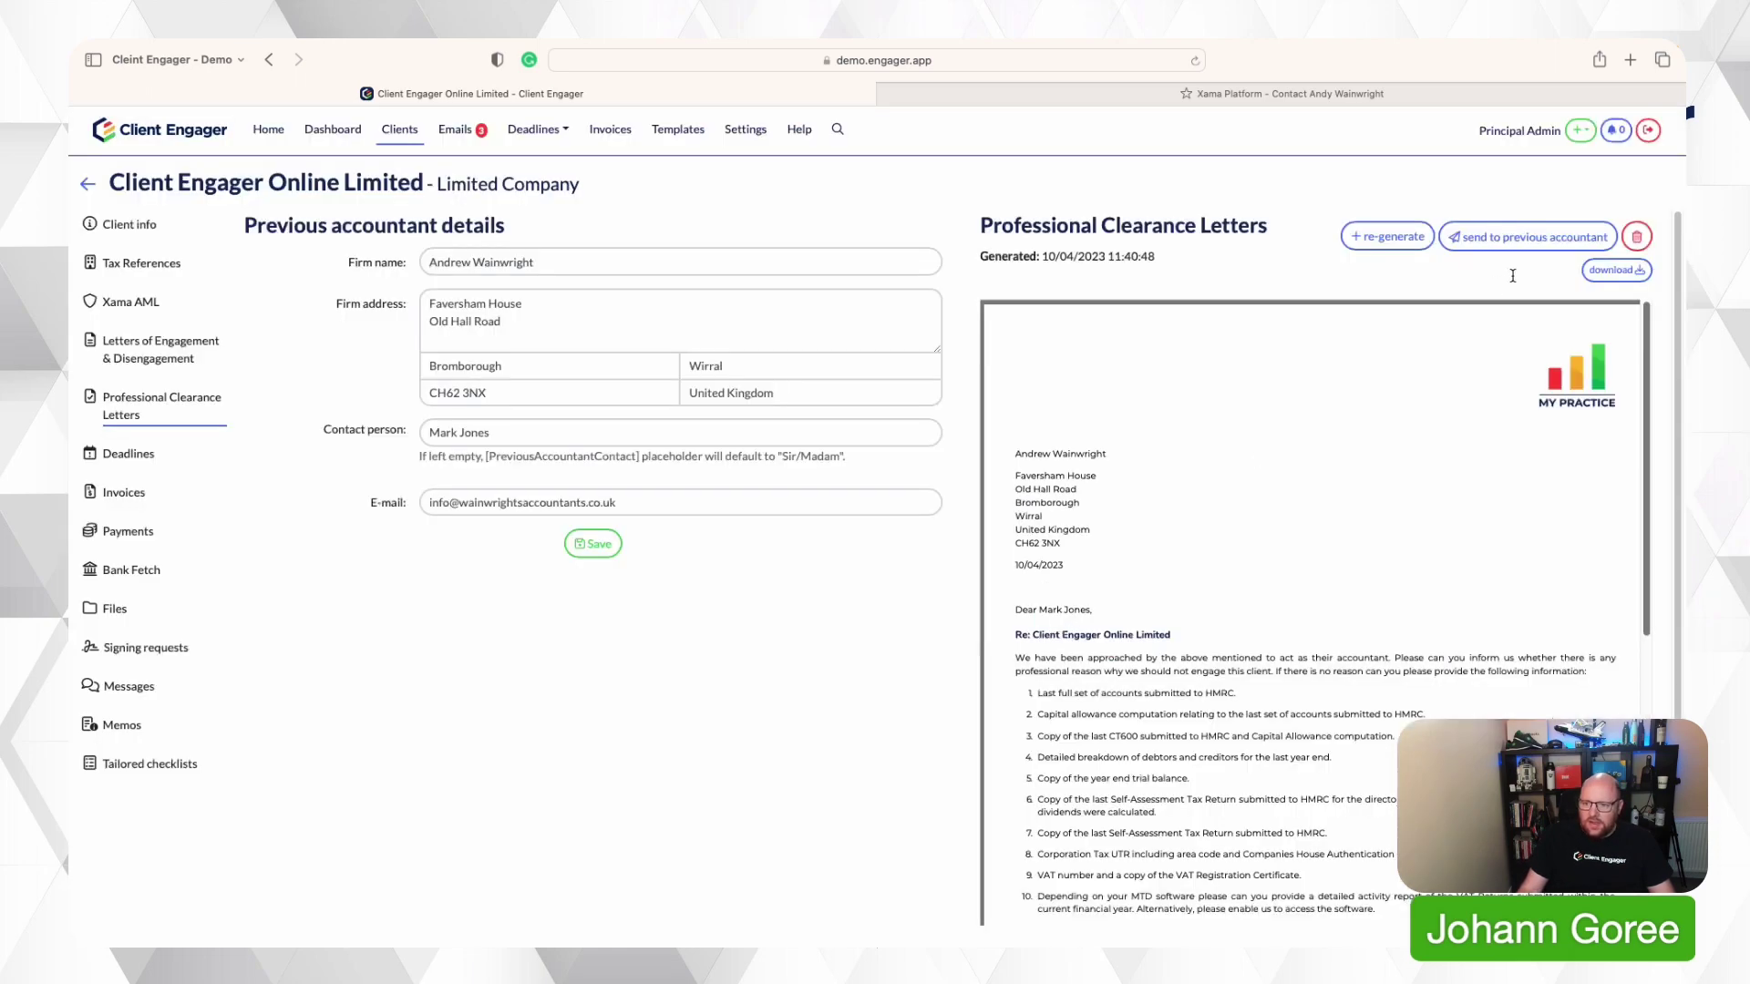
pyautogui.click(1549, 238)
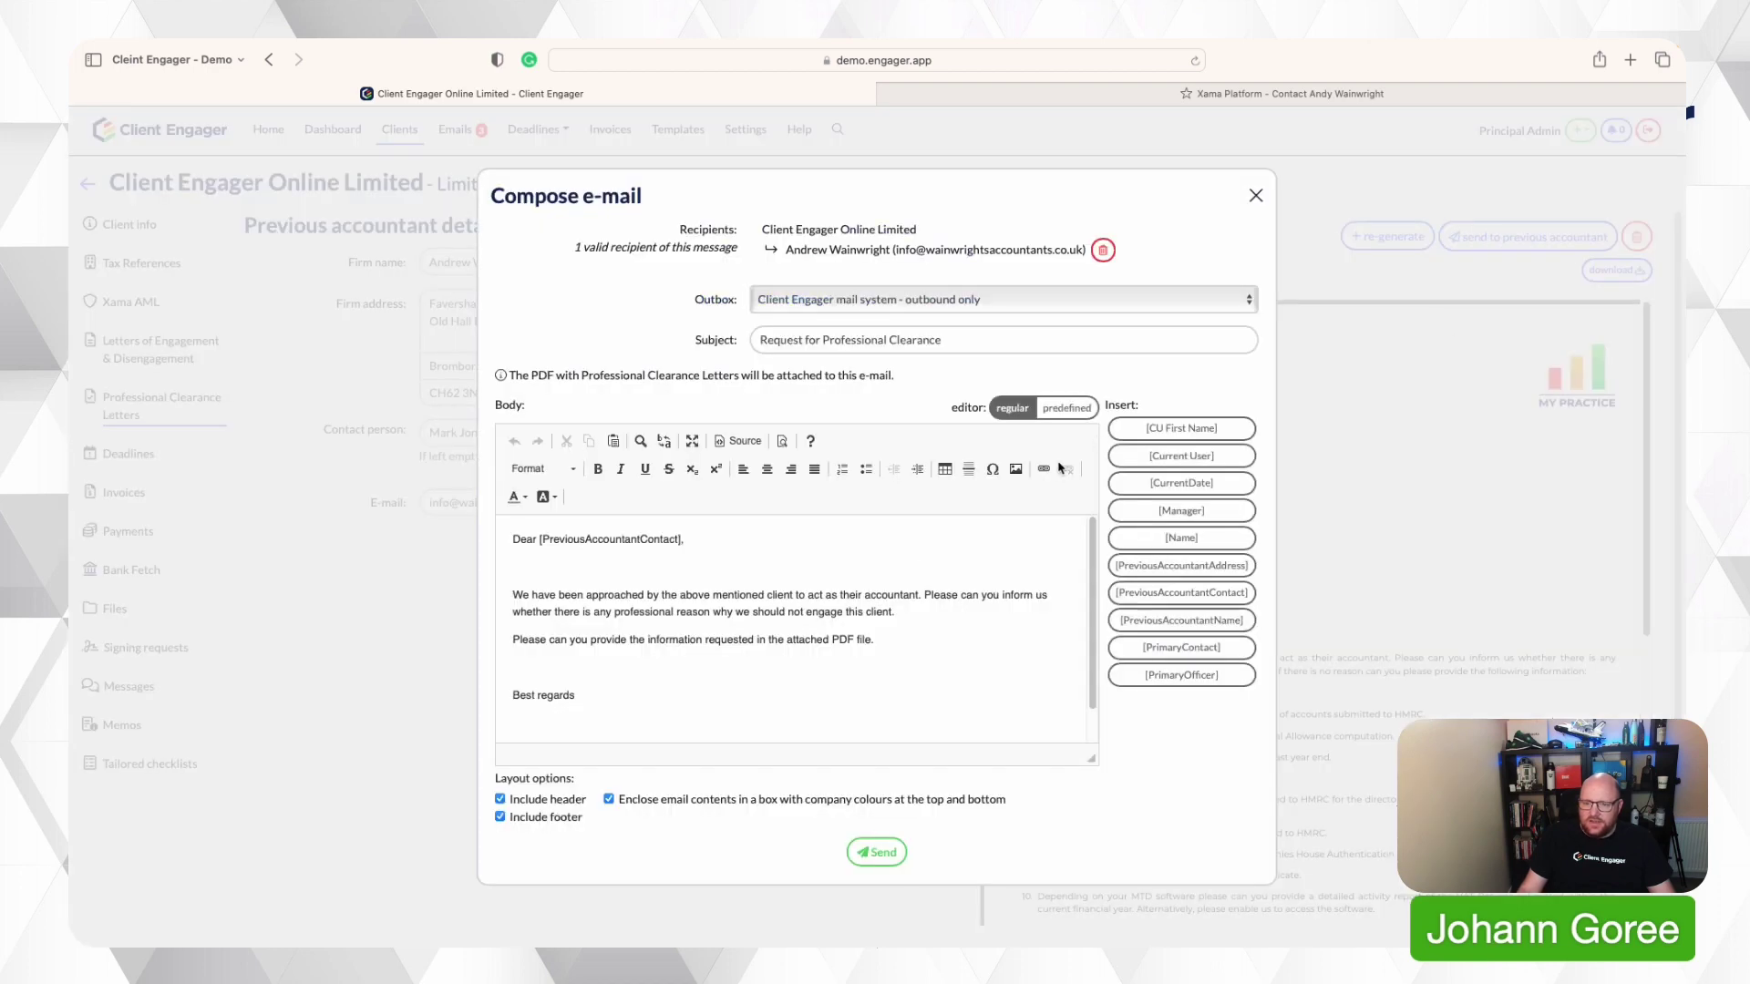
pyautogui.click(1285, 200)
# - Reopen the client's Onboarding job checklist from the Deadlines board
pyautogui.click(136, 470)
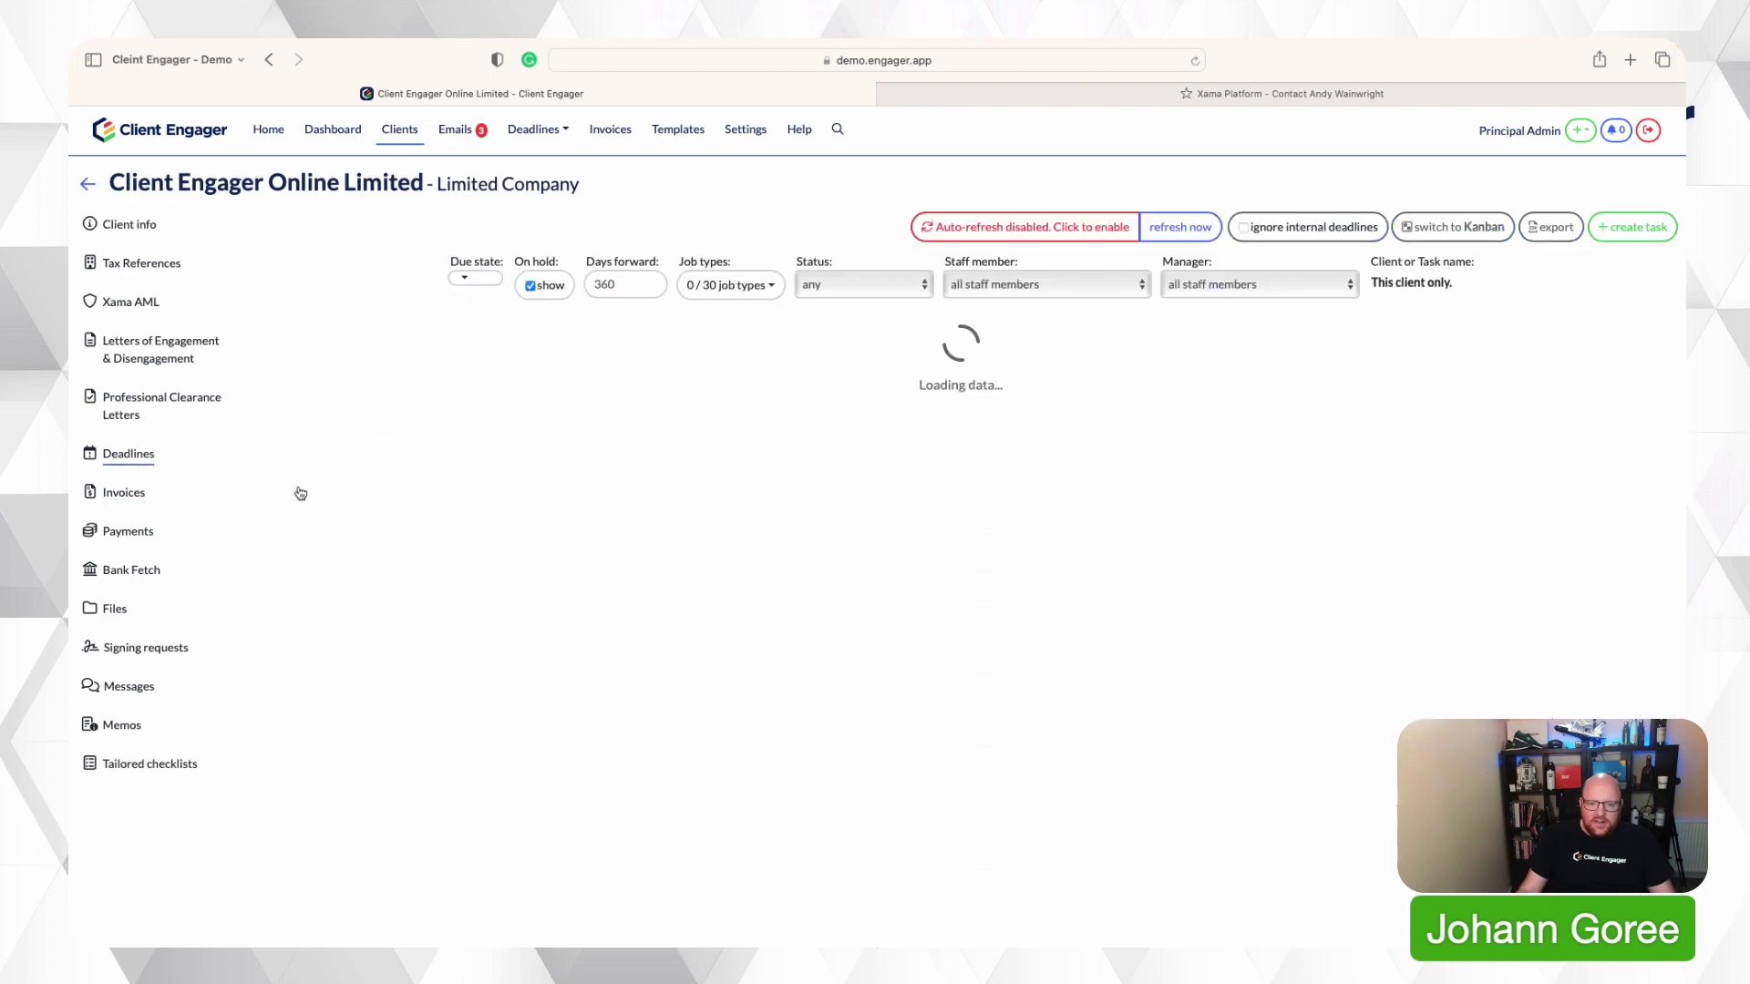
pyautogui.click(969, 413)
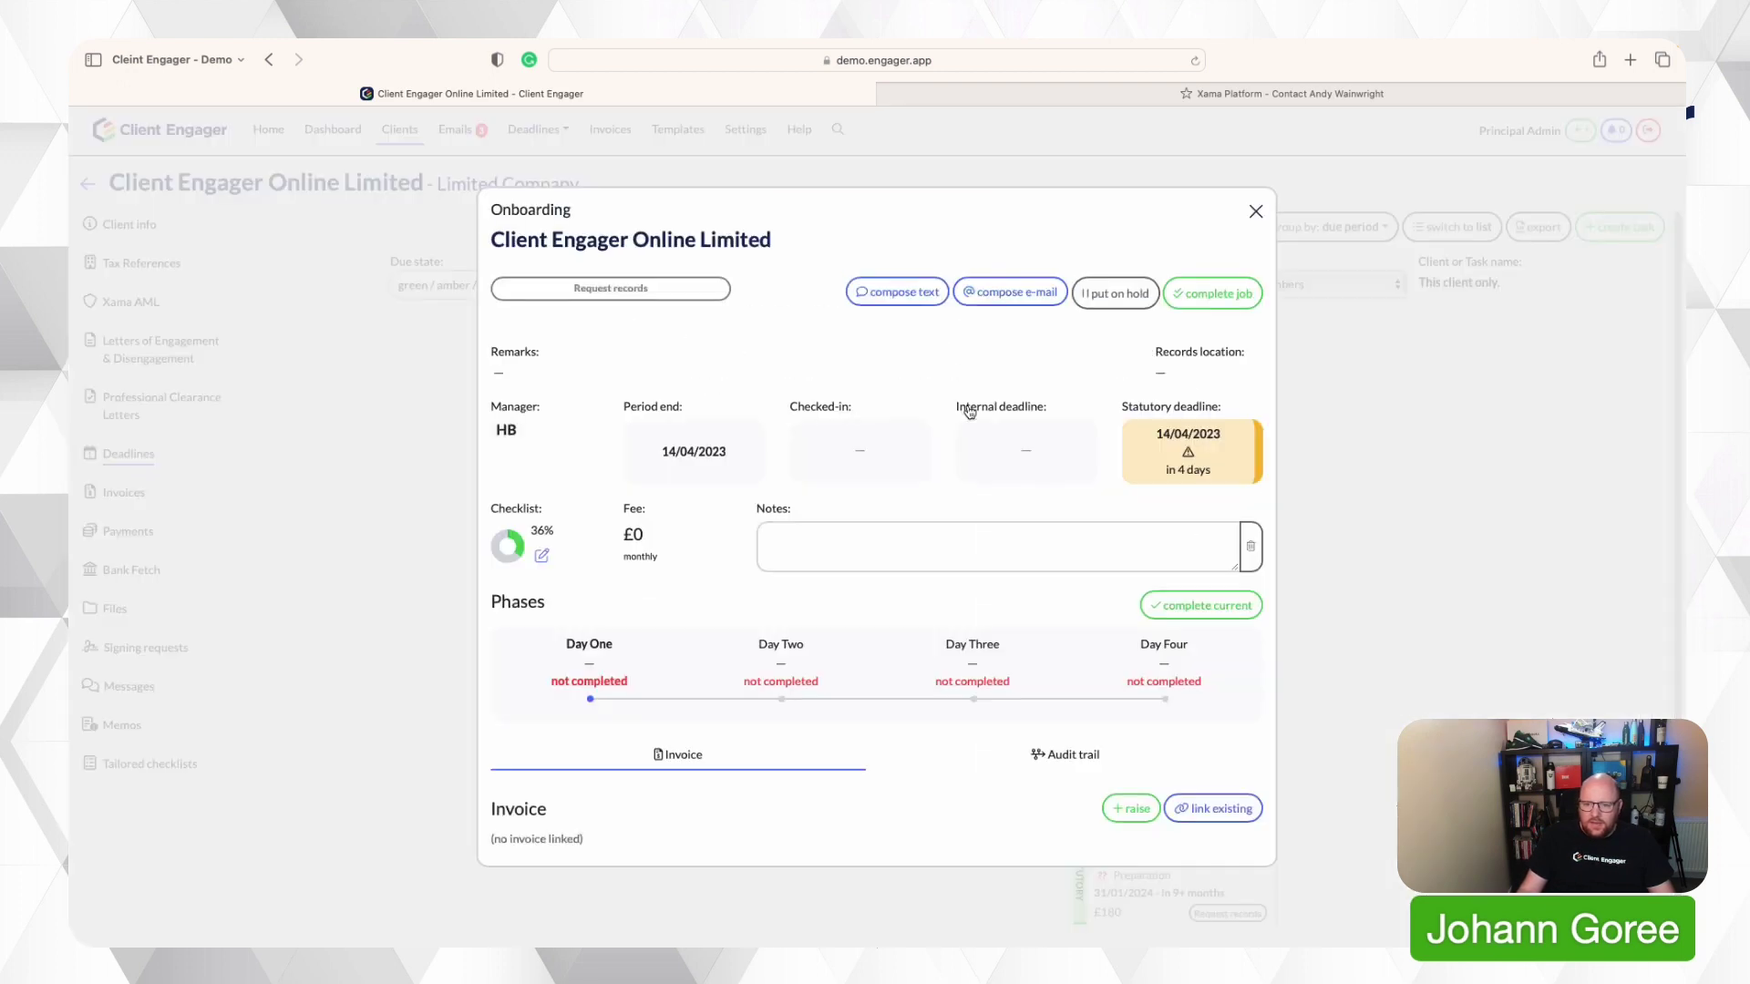
pyautogui.click(528, 563)
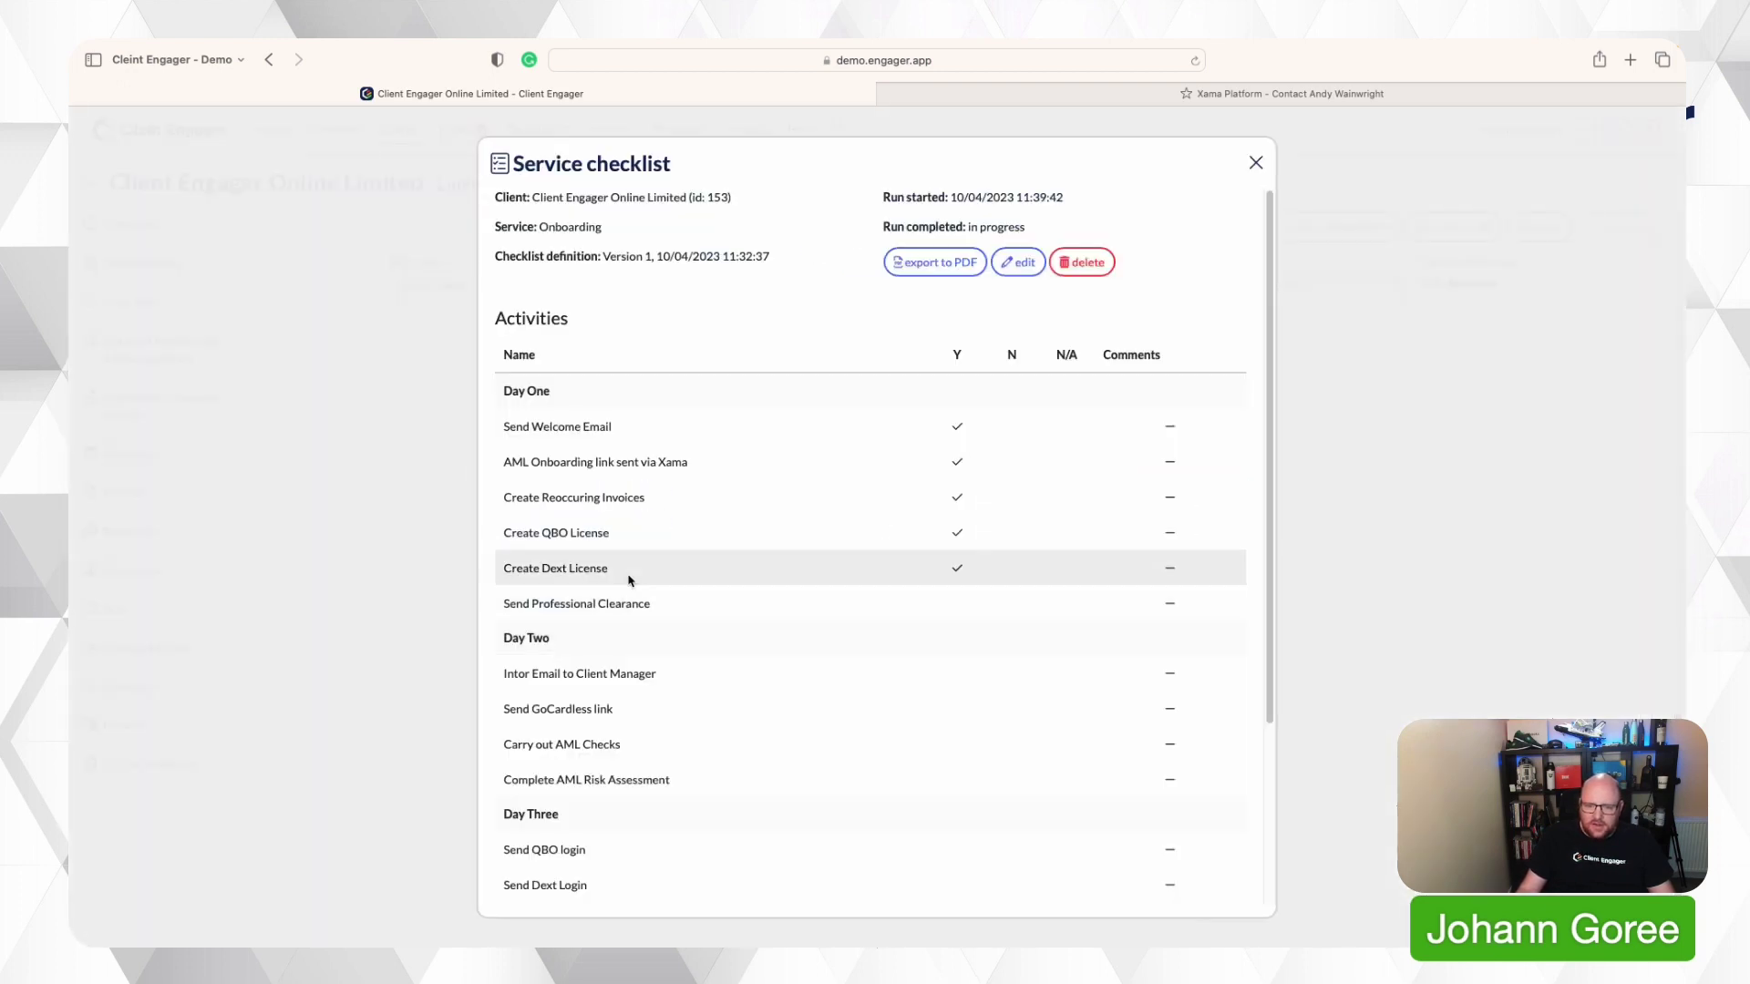
# - Set Send Professional Clearance to Yes, save the checklist, and complete the Day One phase
pyautogui.click(1018, 263)
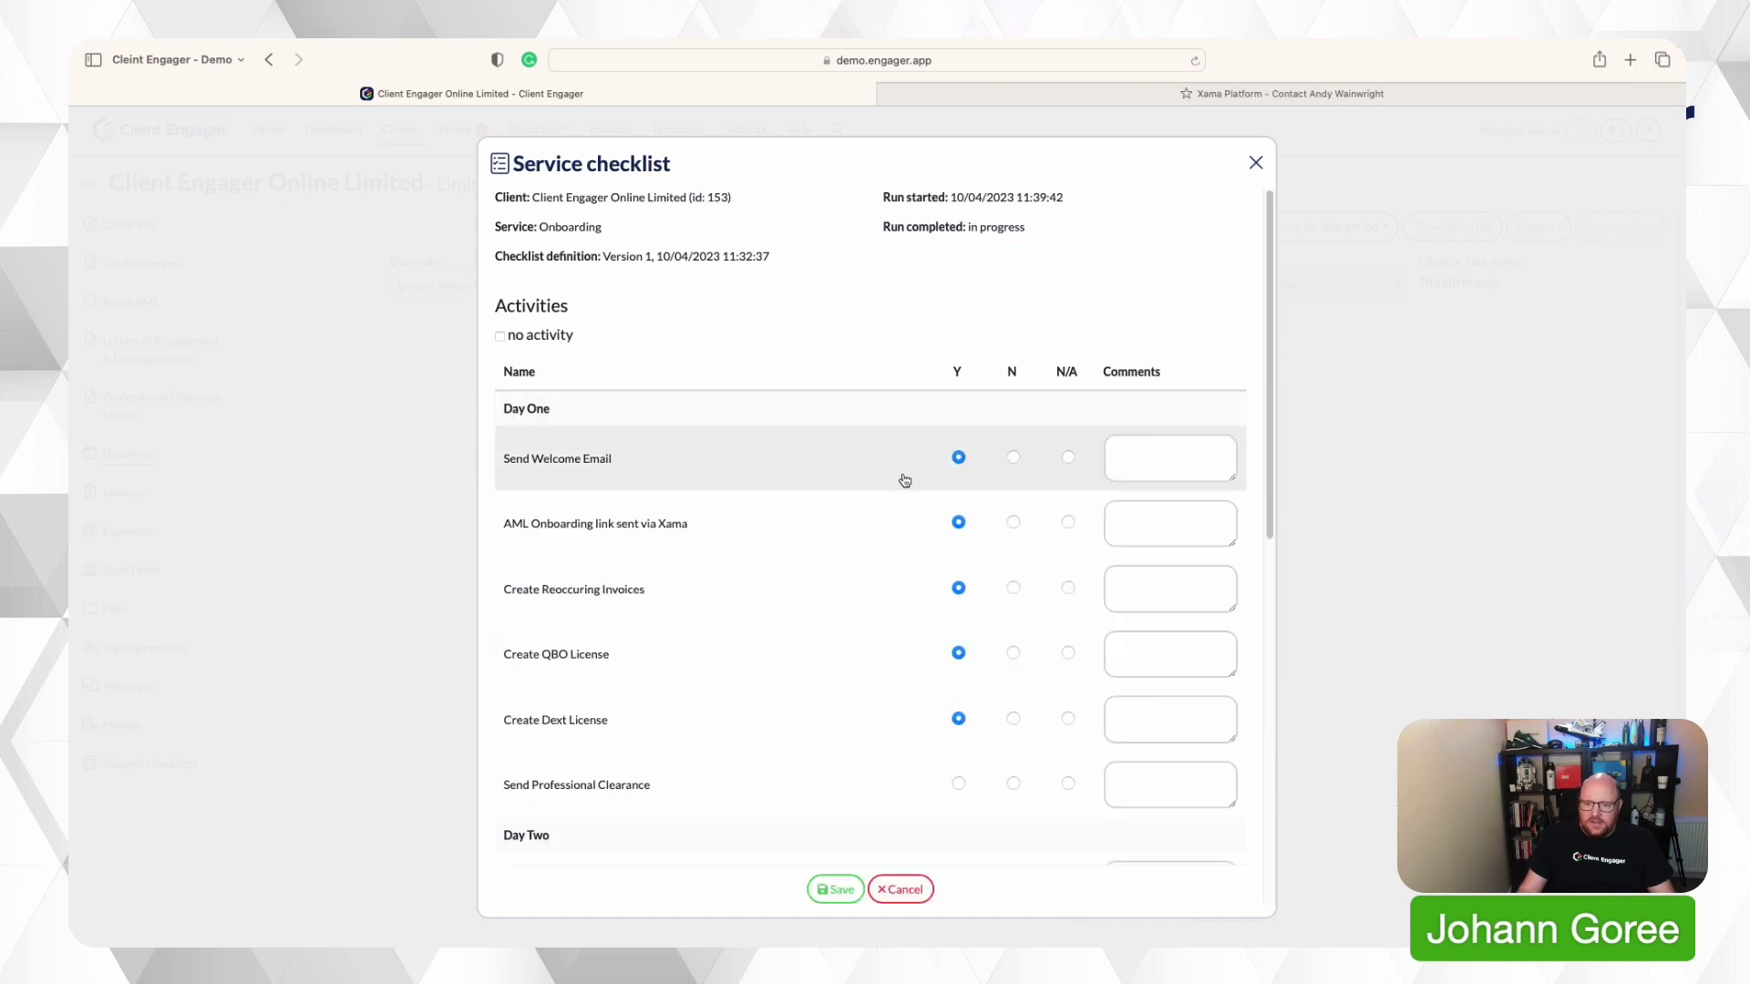
pyautogui.click(958, 783)
pyautogui.scroll(-4, 891, 758)
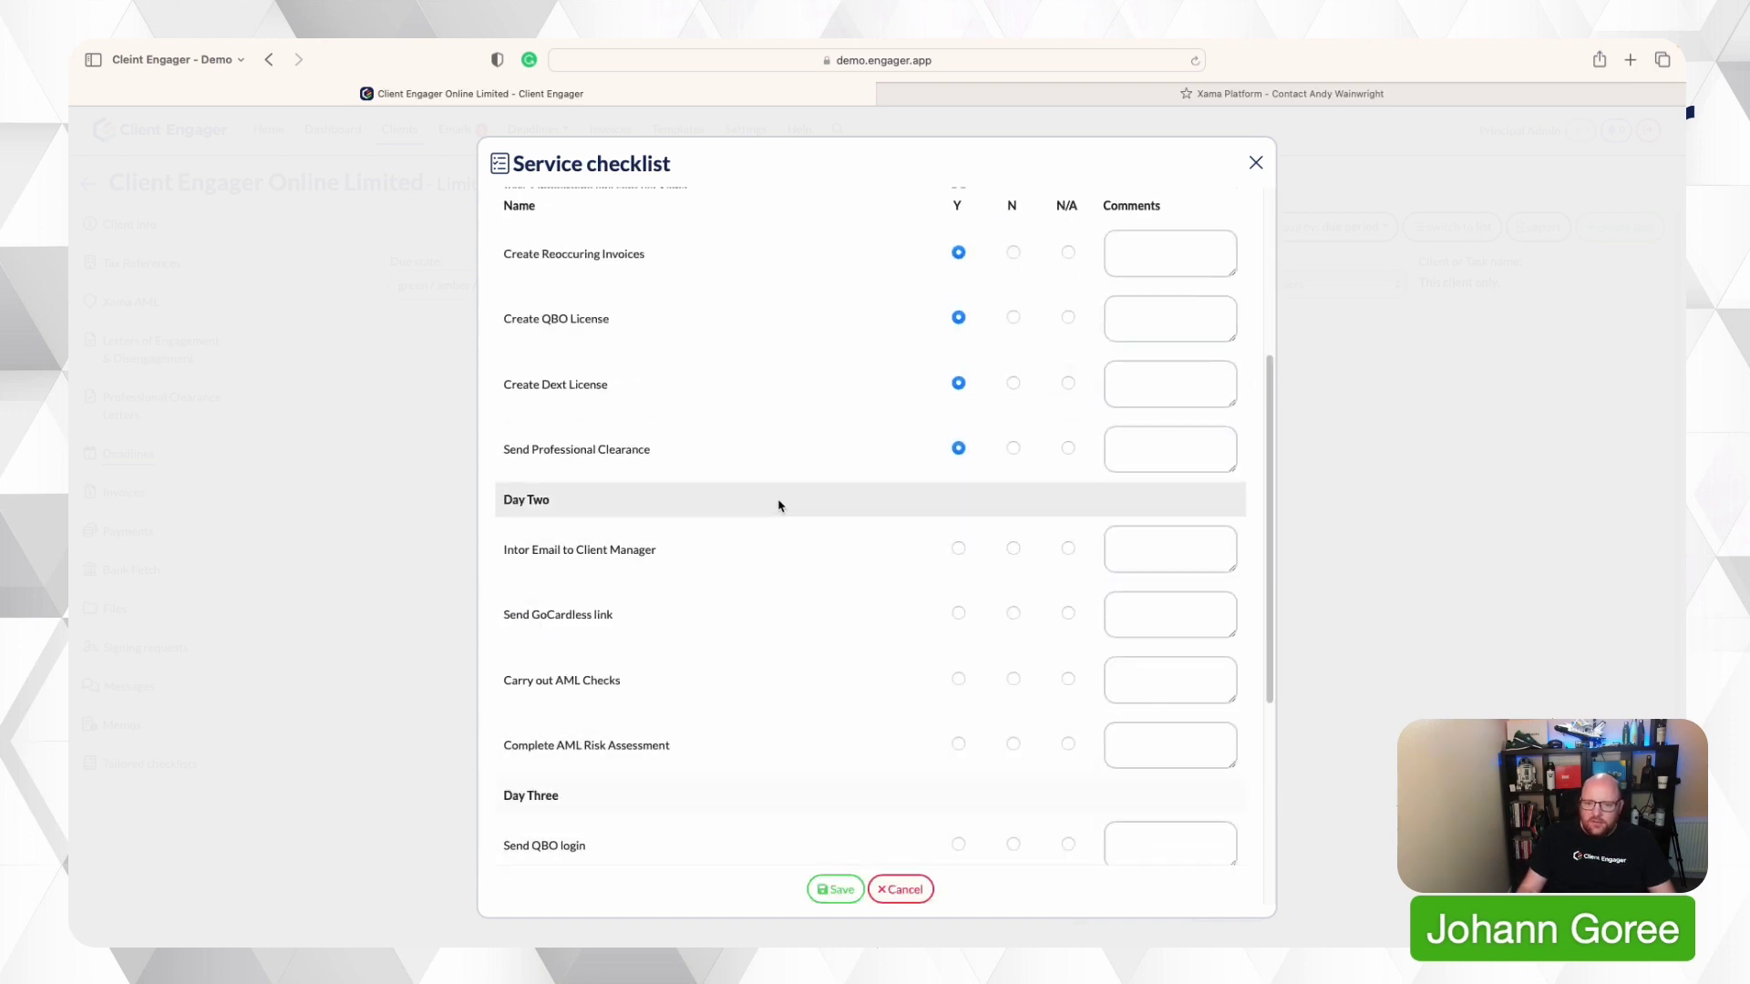
pyautogui.scroll(1, 772, 437)
pyautogui.scroll(2, 771, 436)
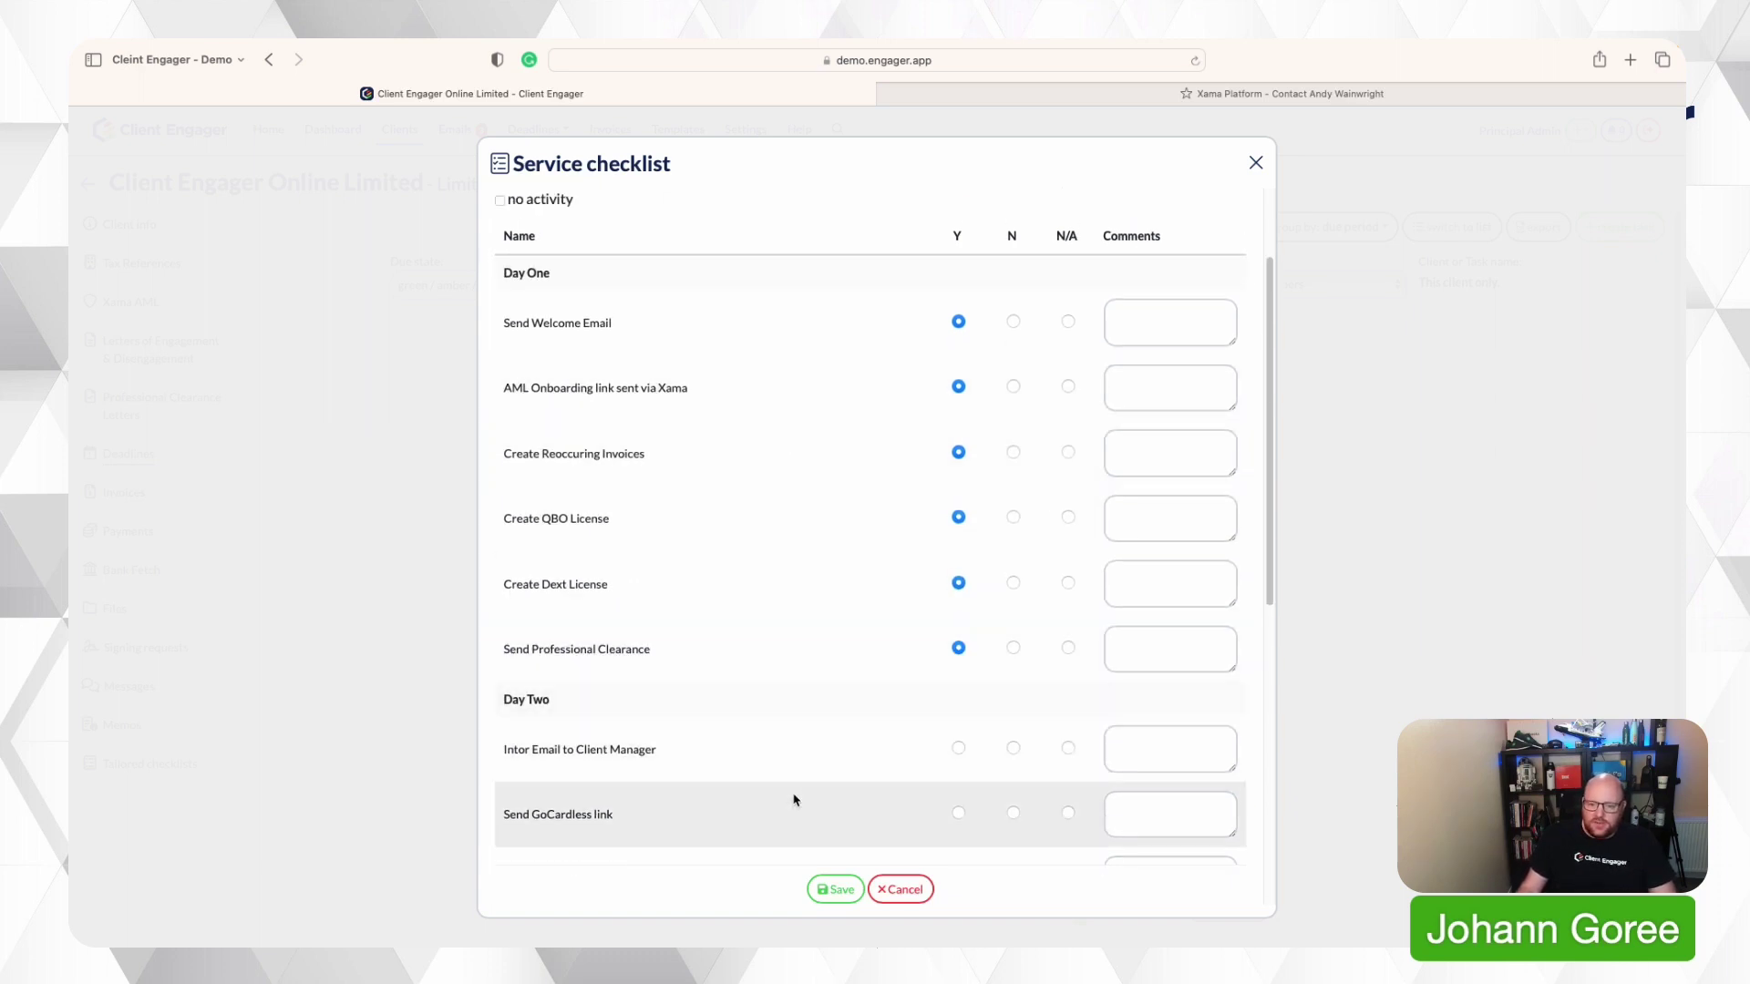
pyautogui.click(834, 890)
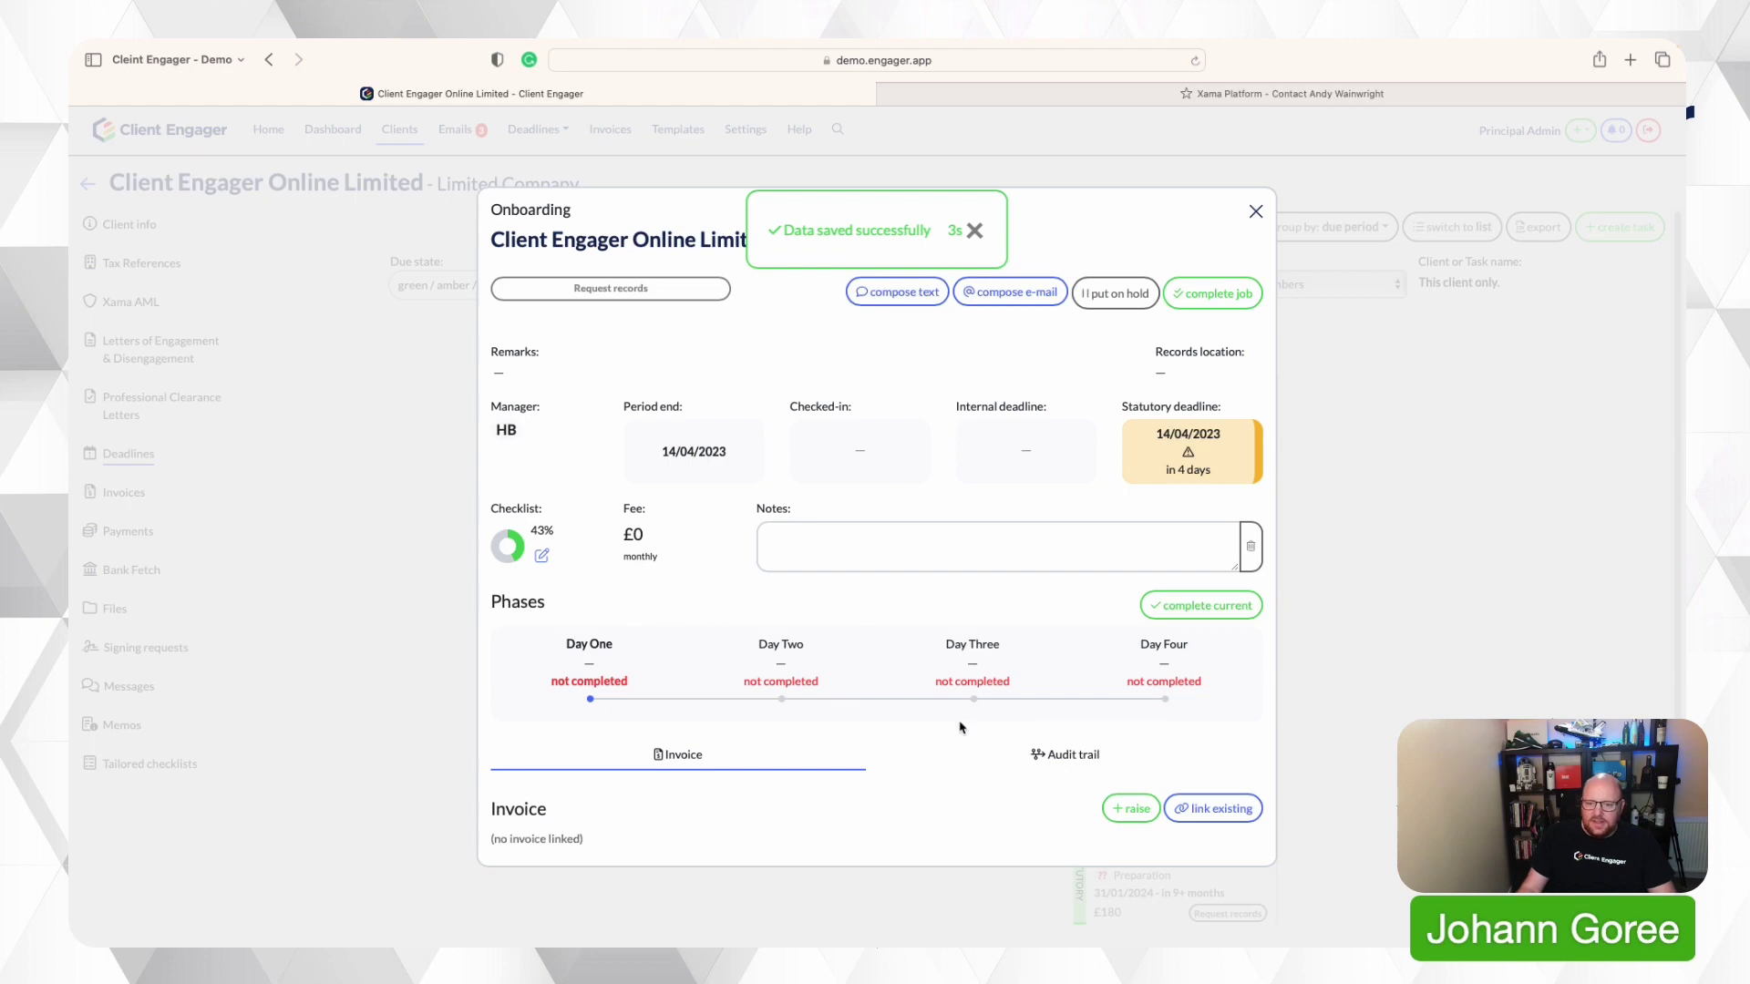
pyautogui.click(1185, 615)
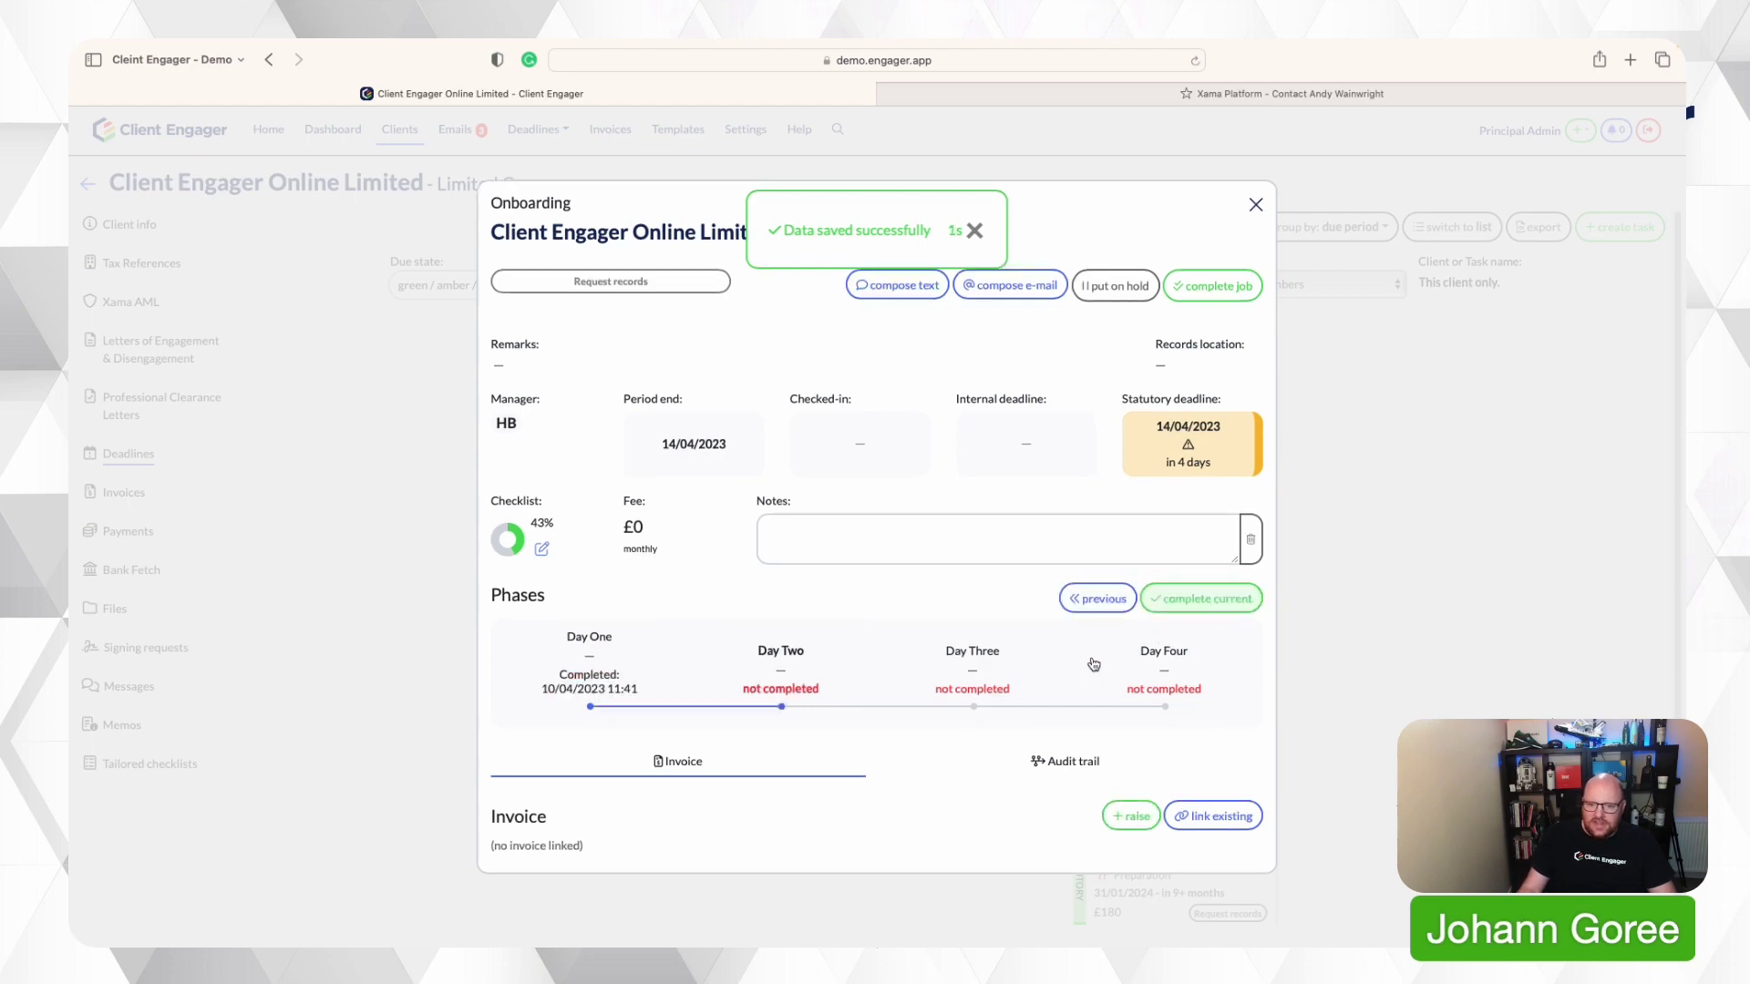